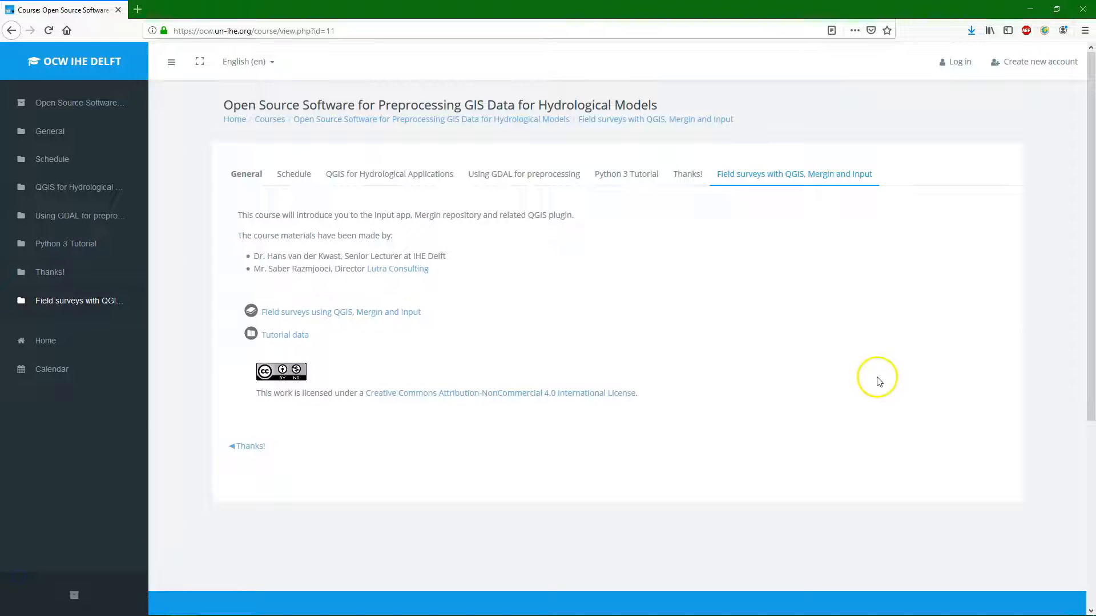
Step: Open the Project preparation chapter of the field surveys tutorial and download the Sentinel 2 subset for the exercise
click(386, 313)
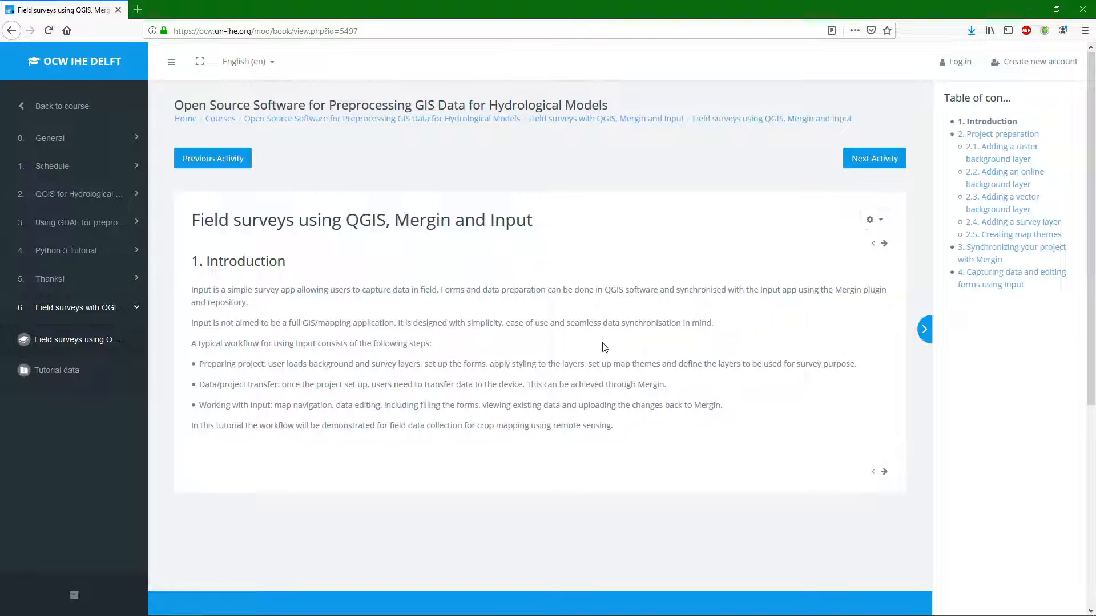
click(884, 472)
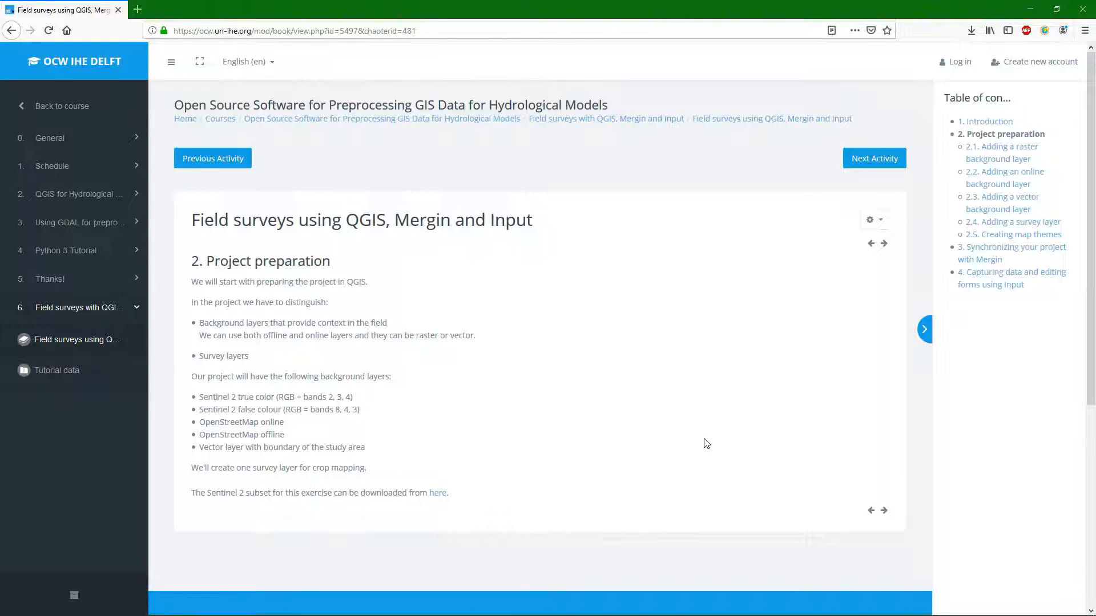
click(684, 444)
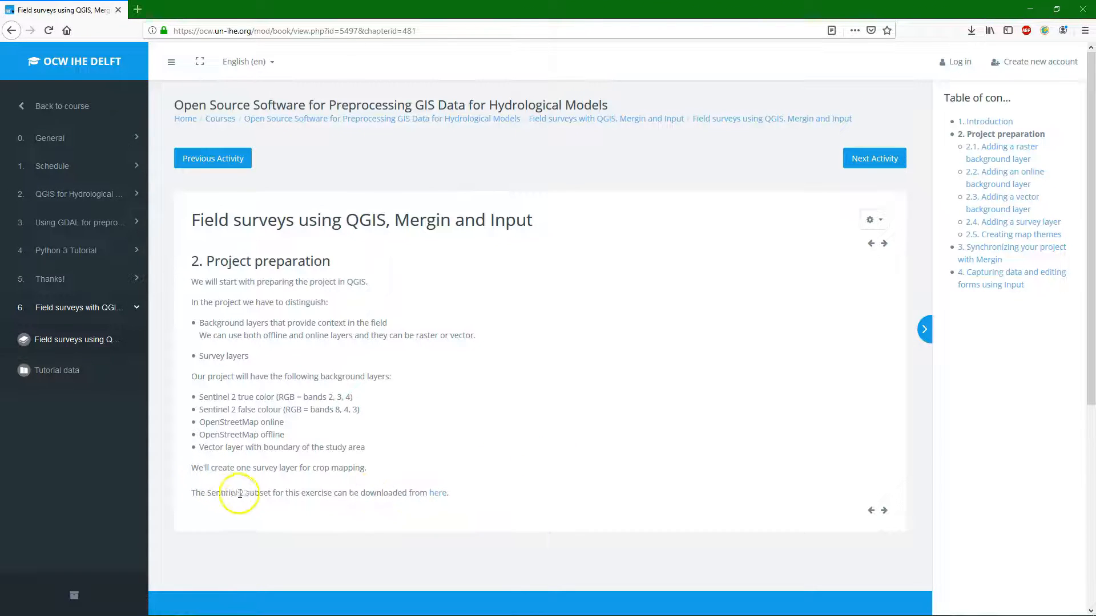
click(440, 493)
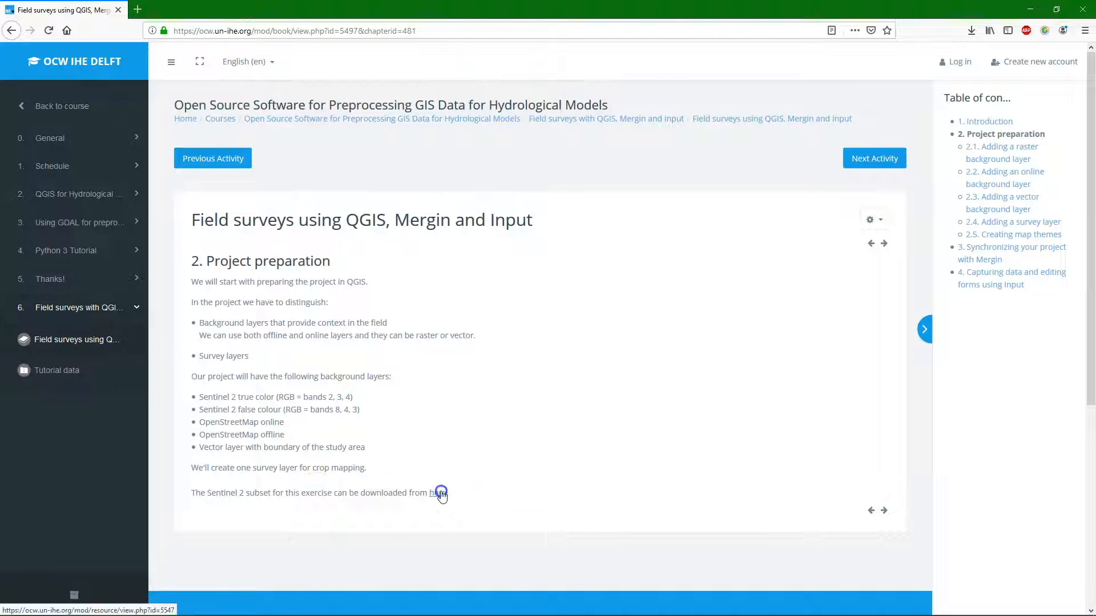
click(428, 354)
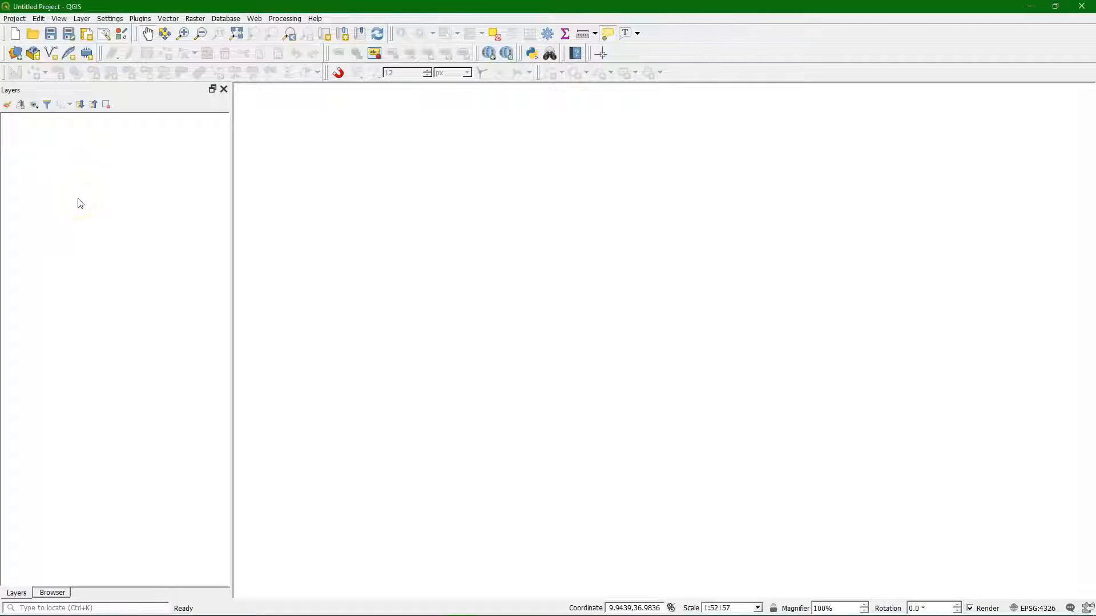
Step: In QGIS, add the CropMapping folder on the Z: drive to the browser favorites
click(53, 593)
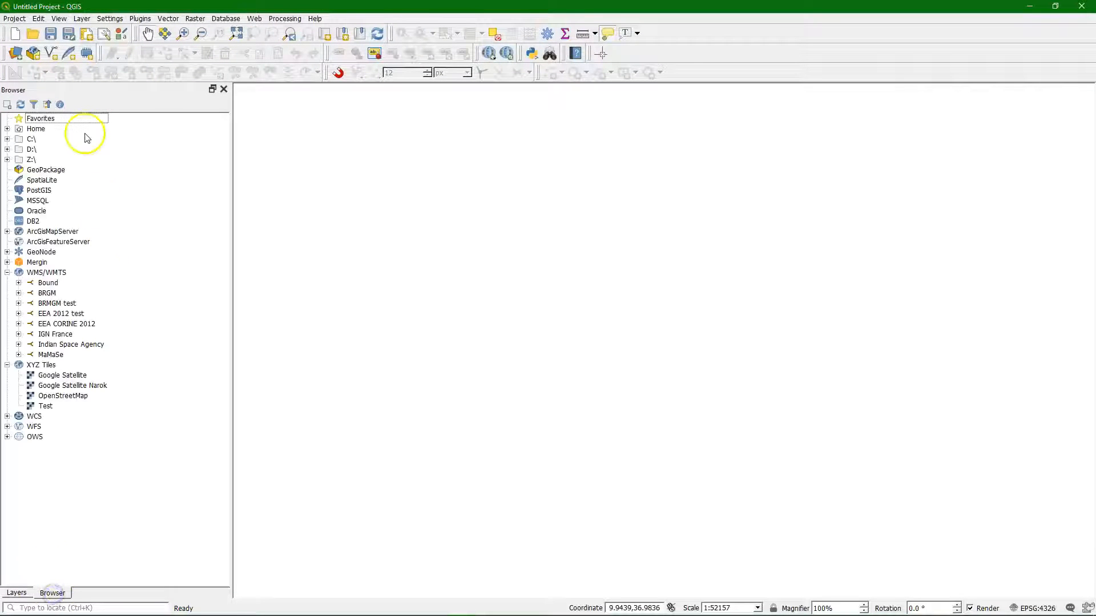
right_click(60, 119)
click(80, 123)
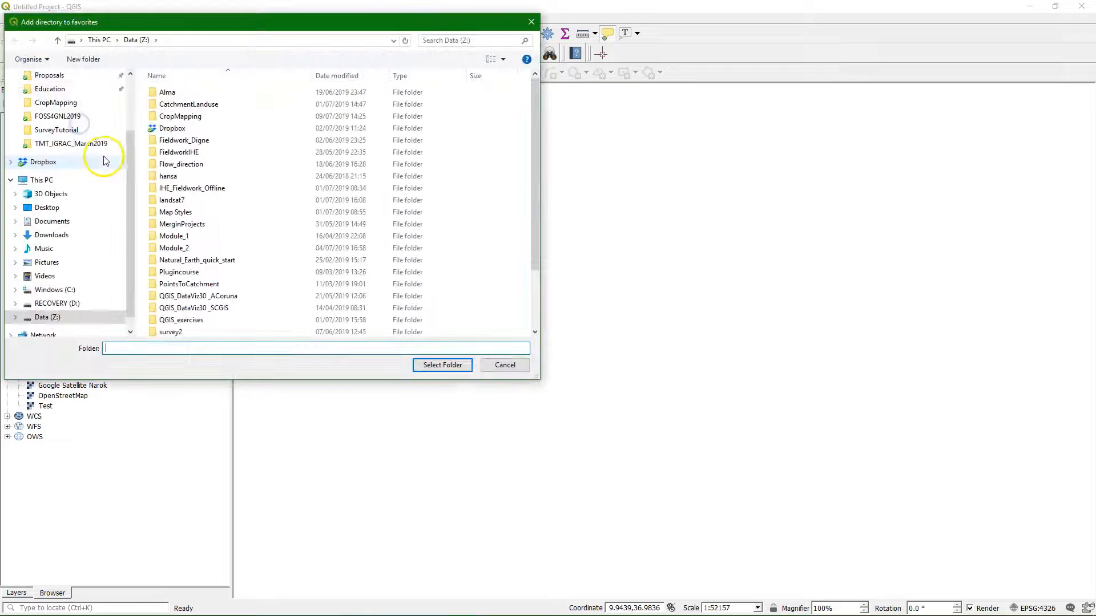
click(180, 116)
click(471, 370)
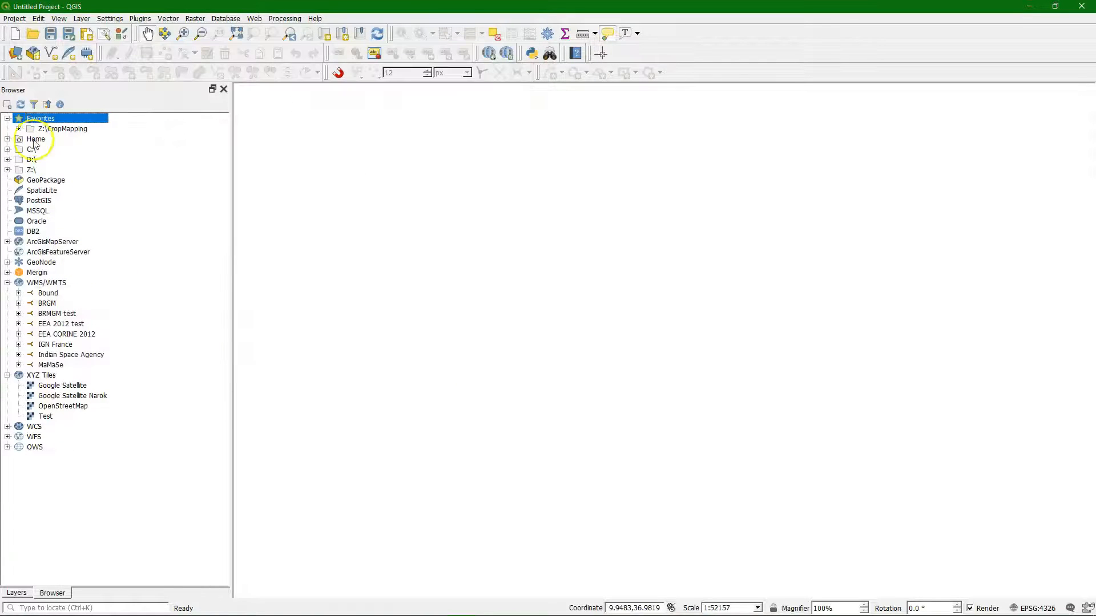
Step: Add S2_20190330_stack2348_subset.tif from the CropMapping favorite folder to the map
click(19, 129)
click(86, 139)
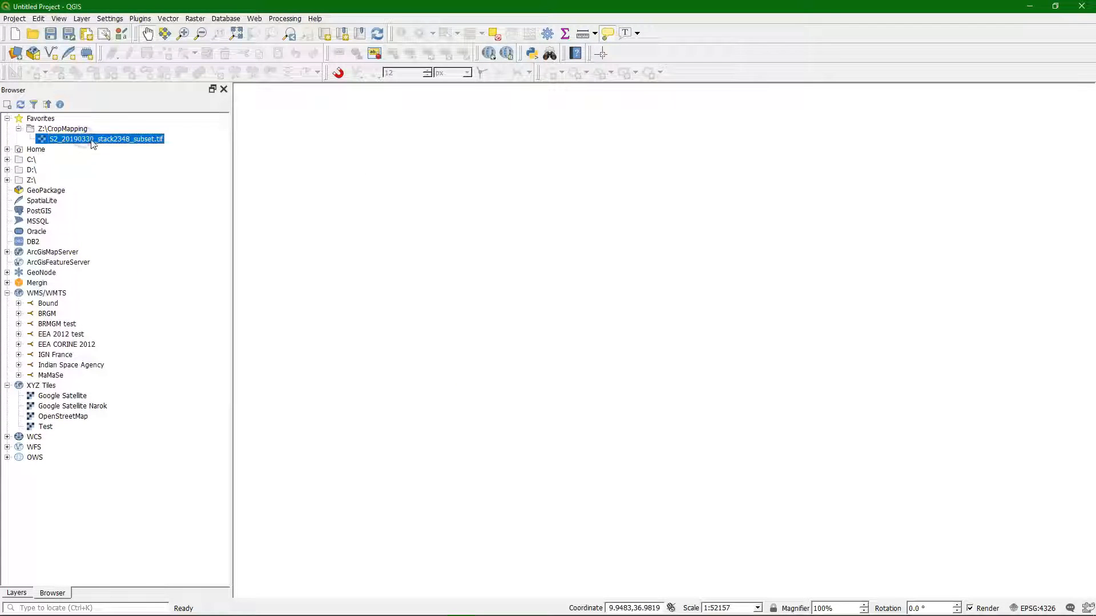
drag(94, 143, 614, 247)
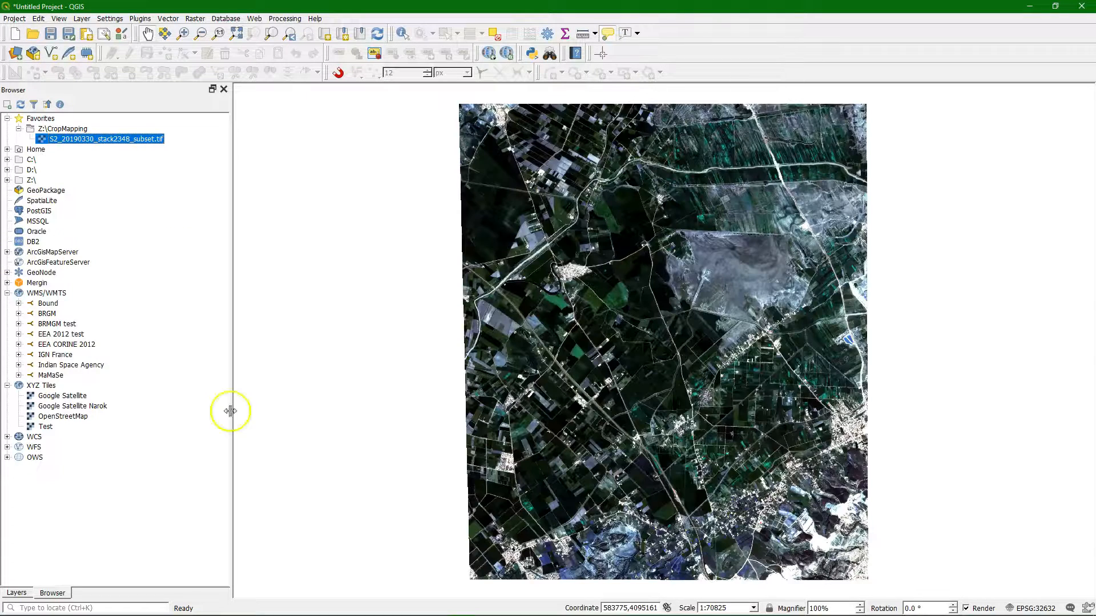
Step: Style the Sentinel raster in true colour by assigning Band 3 to red and Band 1 (Gray) to blue
click(16, 594)
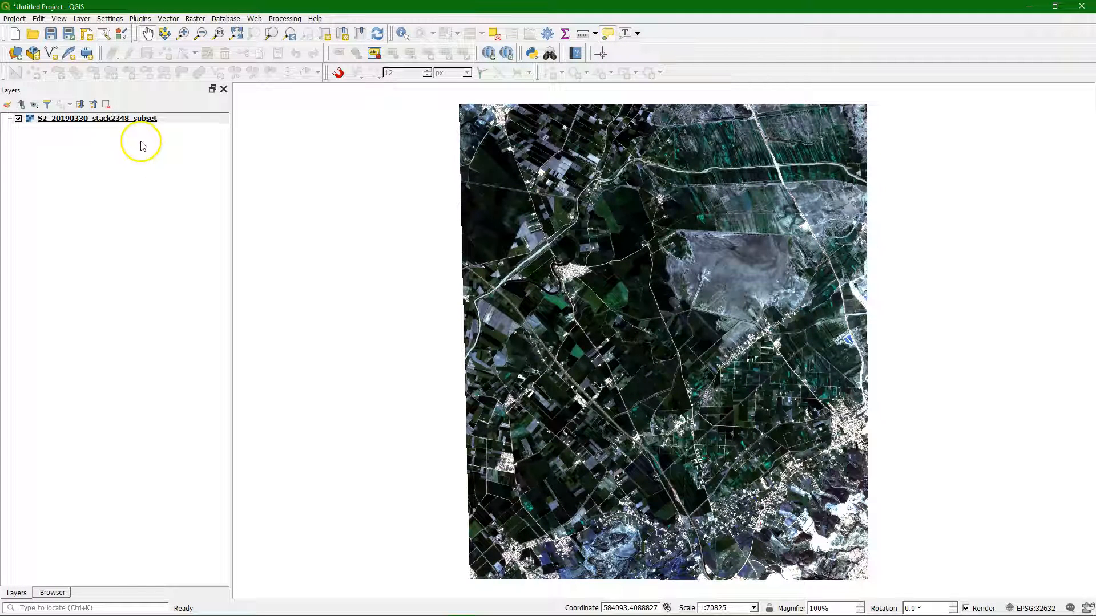
mouse_move(119, 125)
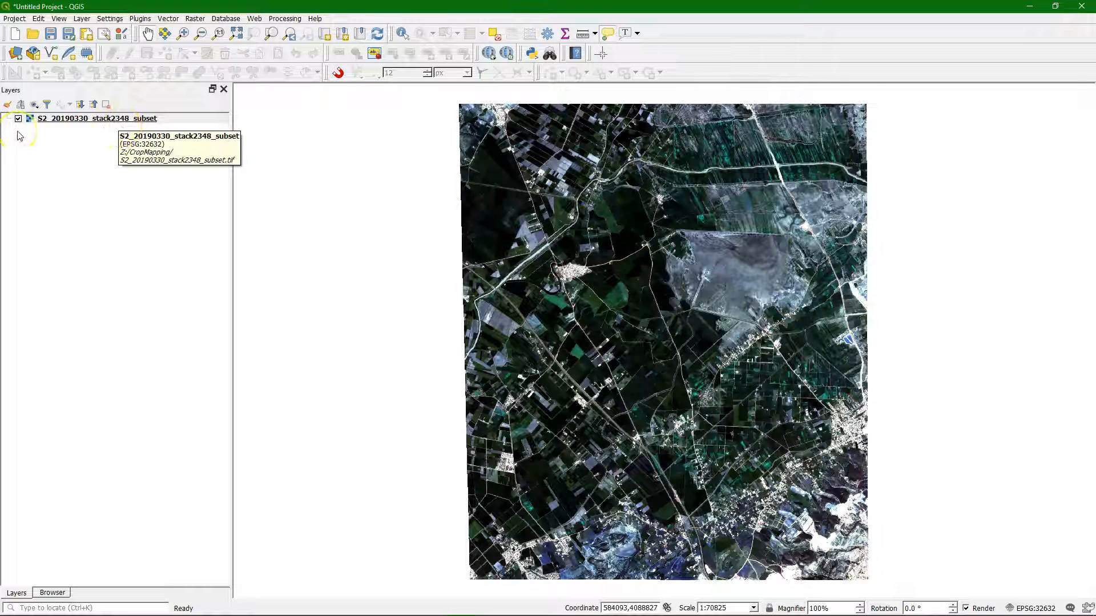
click(7, 105)
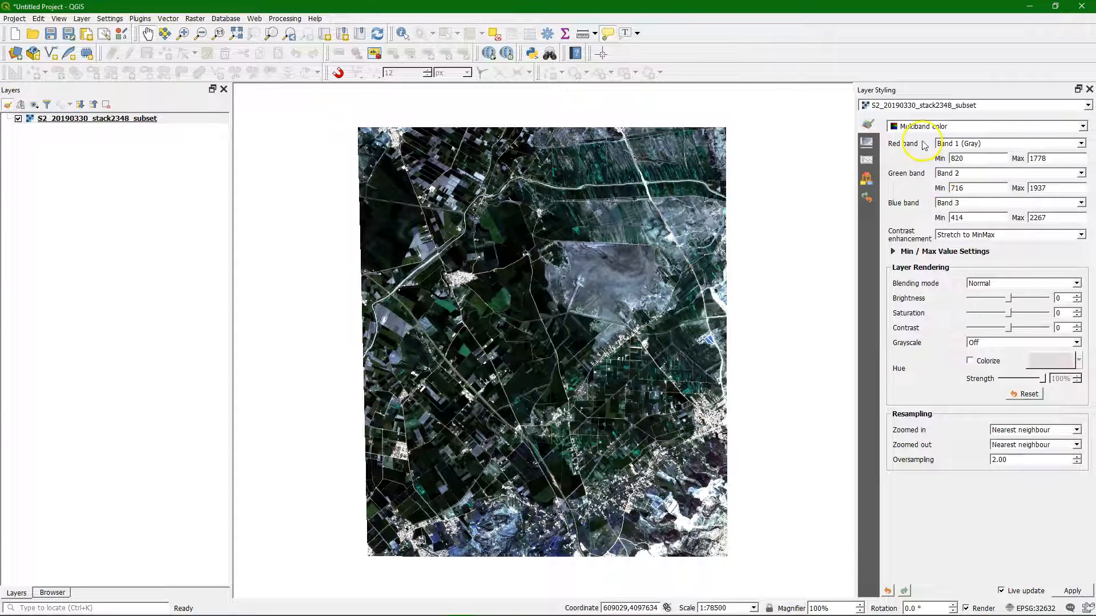
click(1080, 144)
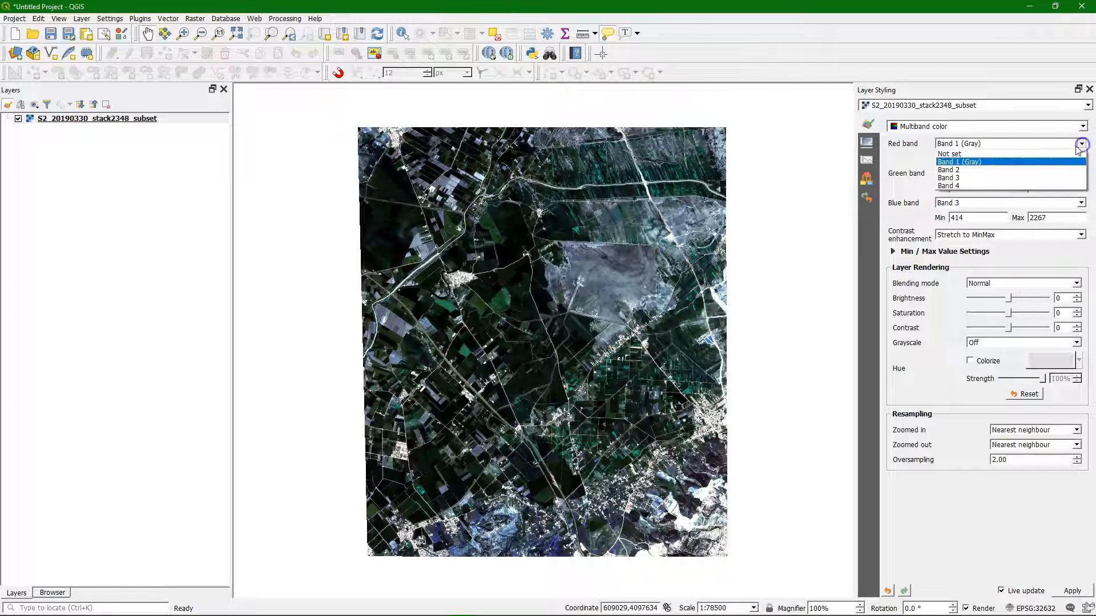
click(989, 176)
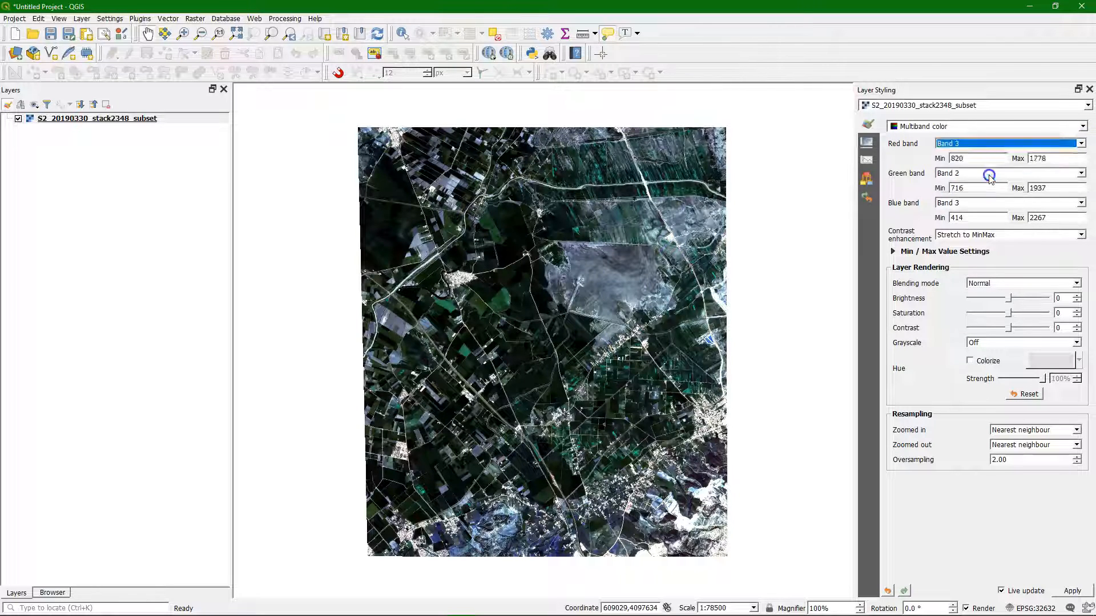
click(964, 204)
click(958, 222)
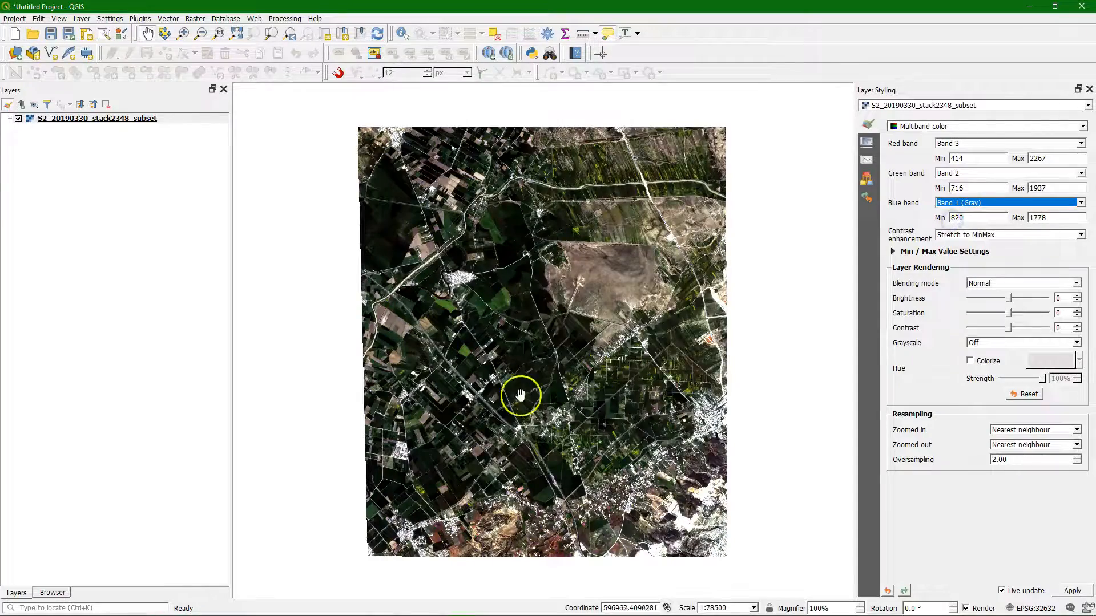
Step: Inspect the true-colour image up close and review the statistics extent options in its min/max value settings, keeping Whole raster
scroll(496, 468, up, 2)
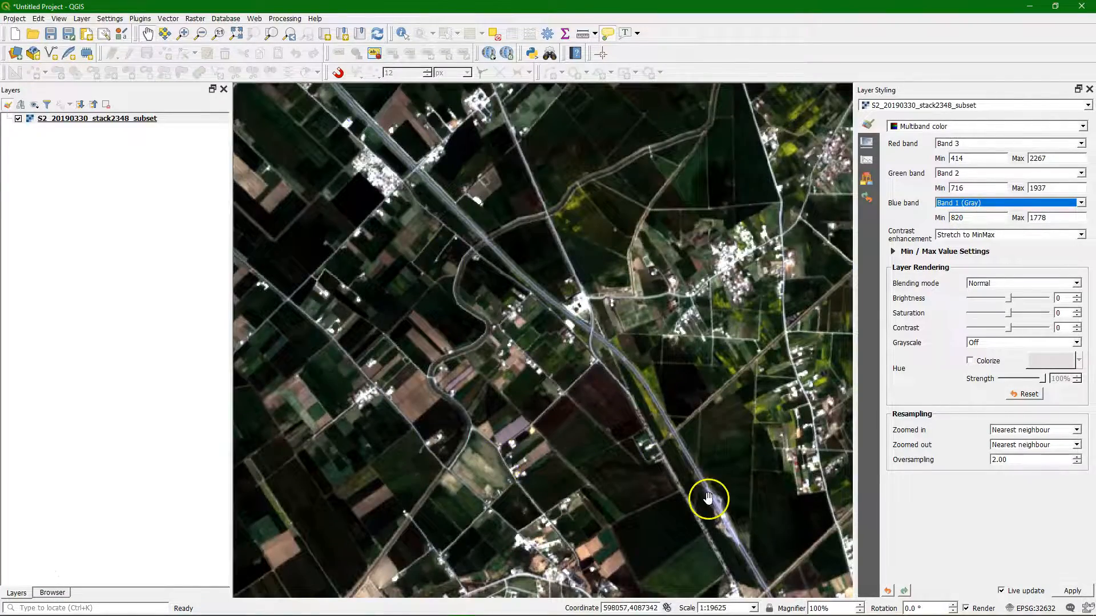
scroll(436, 416, down, 2)
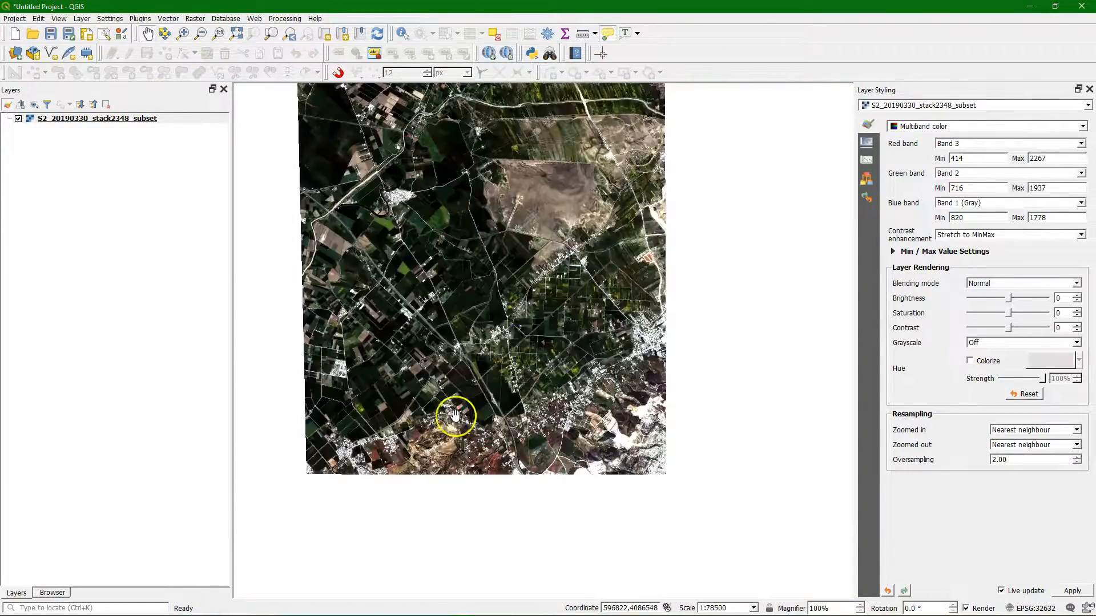
drag(508, 365, 512, 396)
scroll(515, 388, up, 1)
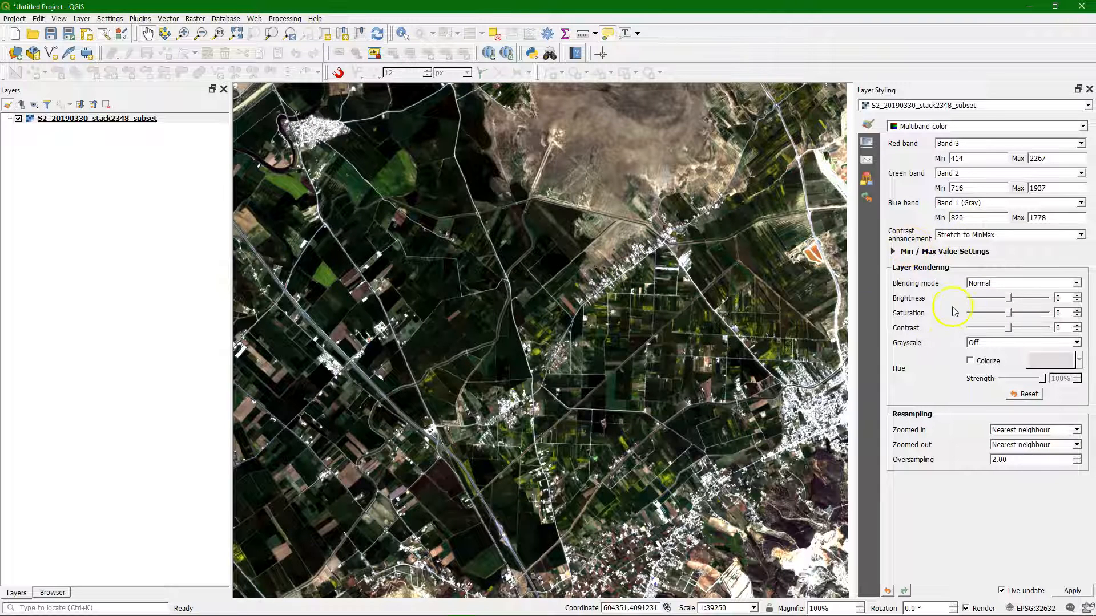
click(892, 251)
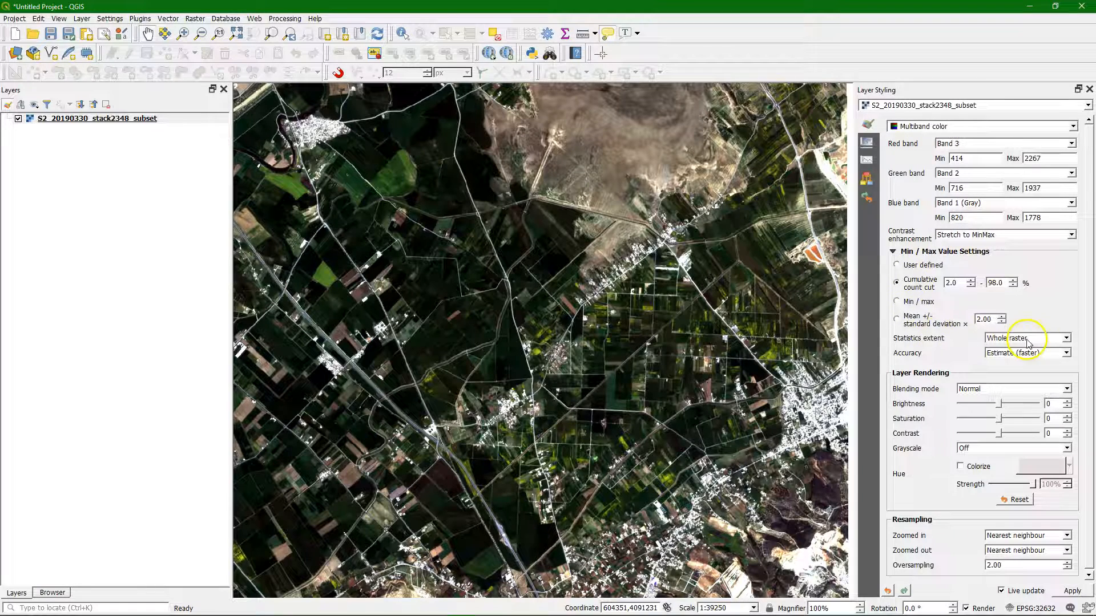
click(1067, 340)
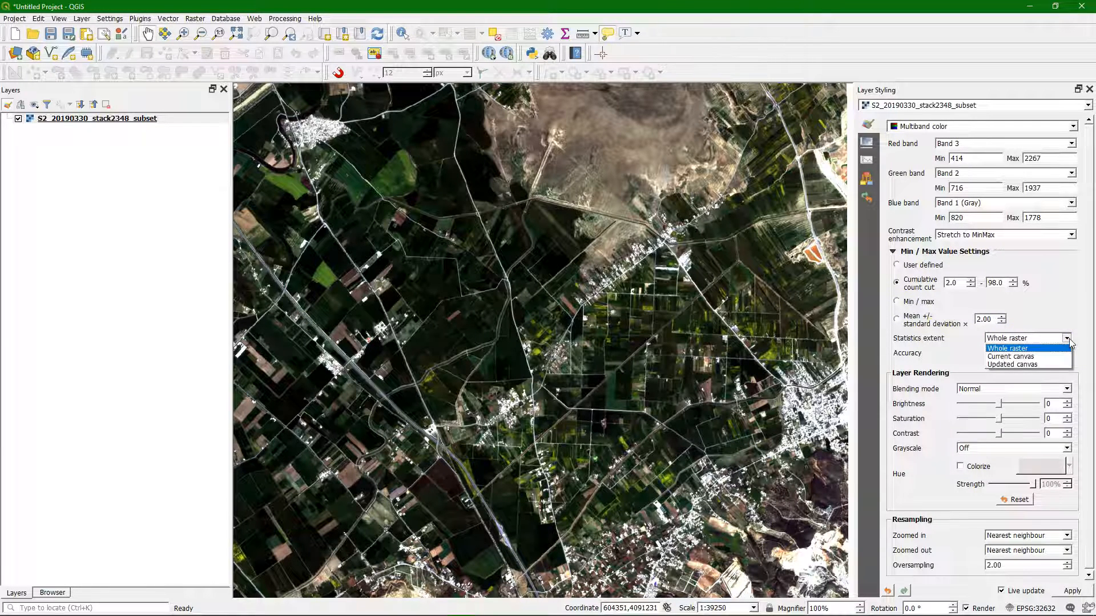
click(1067, 339)
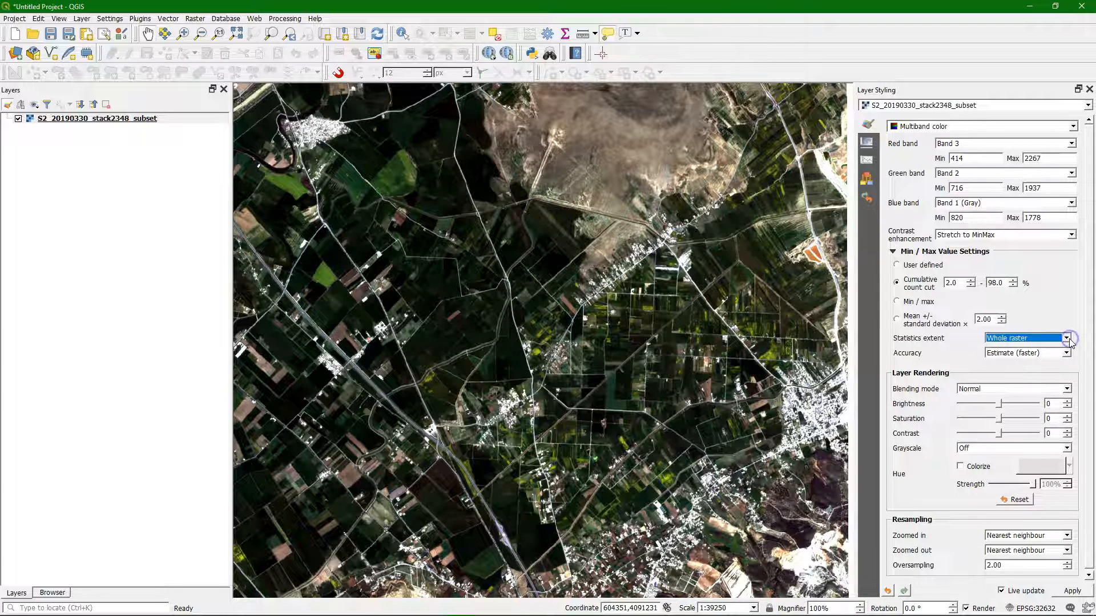
click(1089, 89)
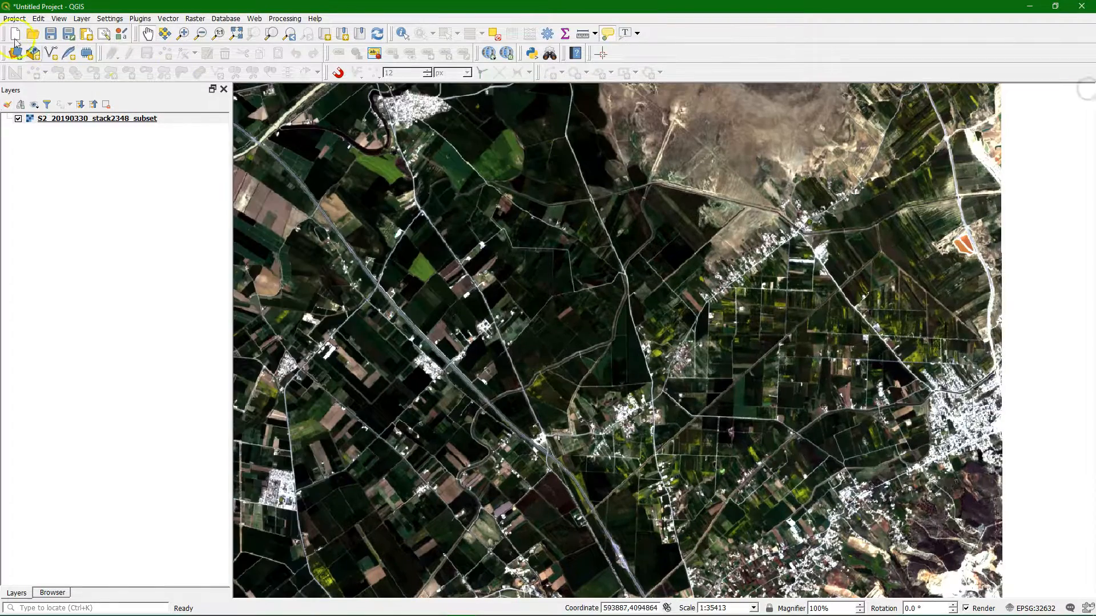
right_click(92, 118)
click(117, 121)
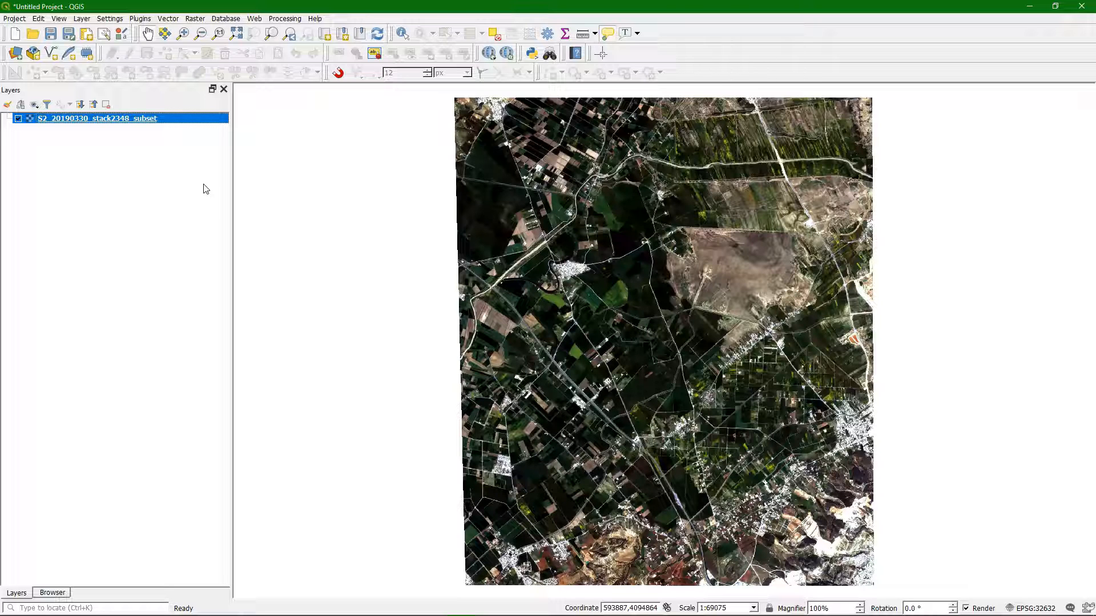
Step: Search the plugin manager for "tiles" and check the Tiles XYZ plugin's details
click(140, 18)
click(160, 32)
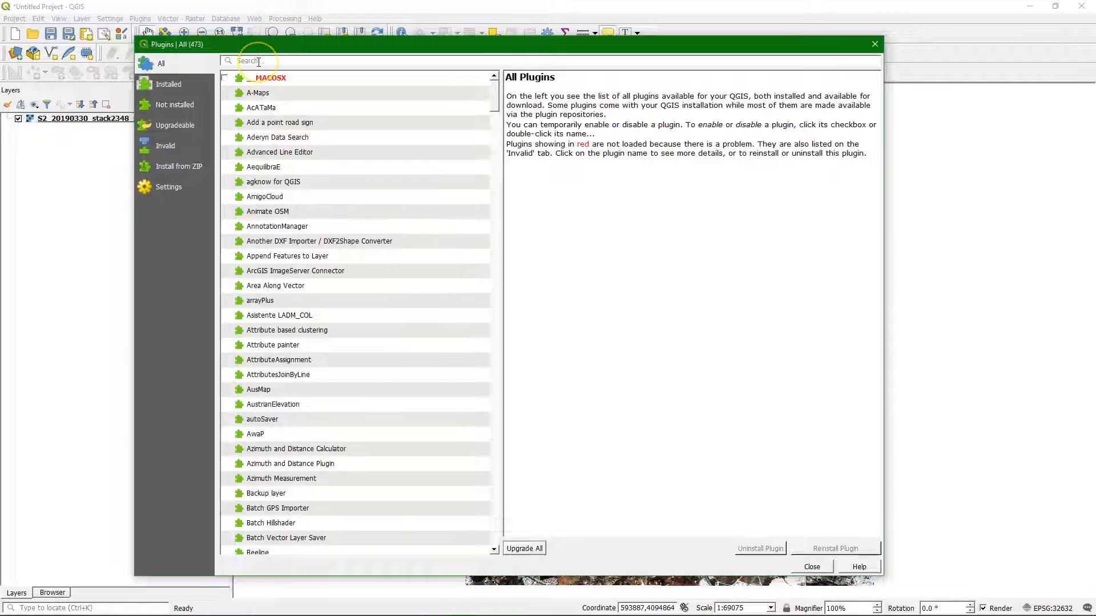
text(tiles)
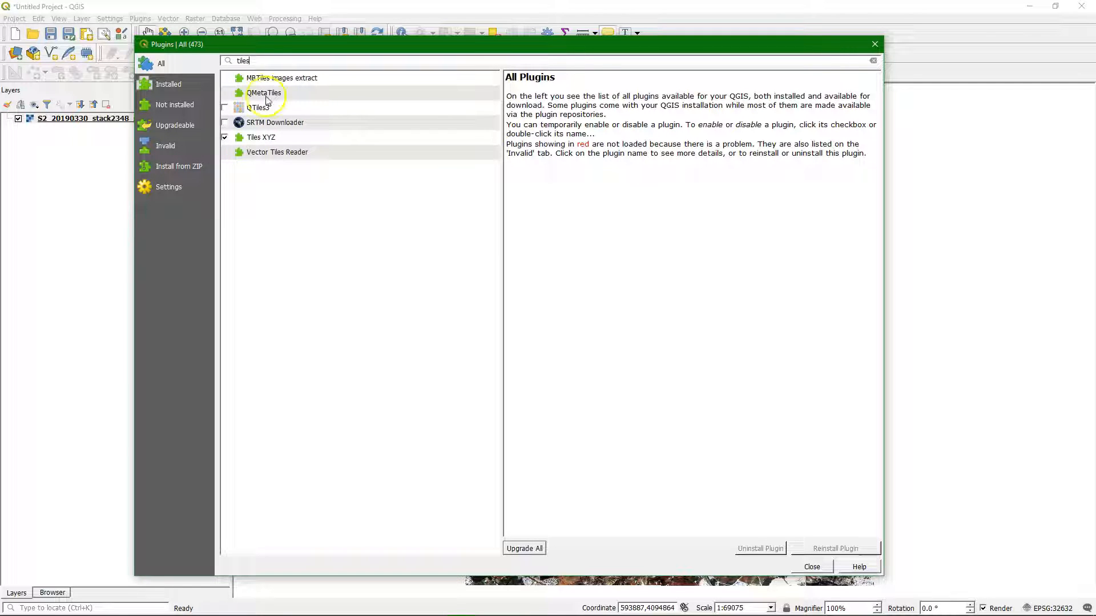
click(276, 137)
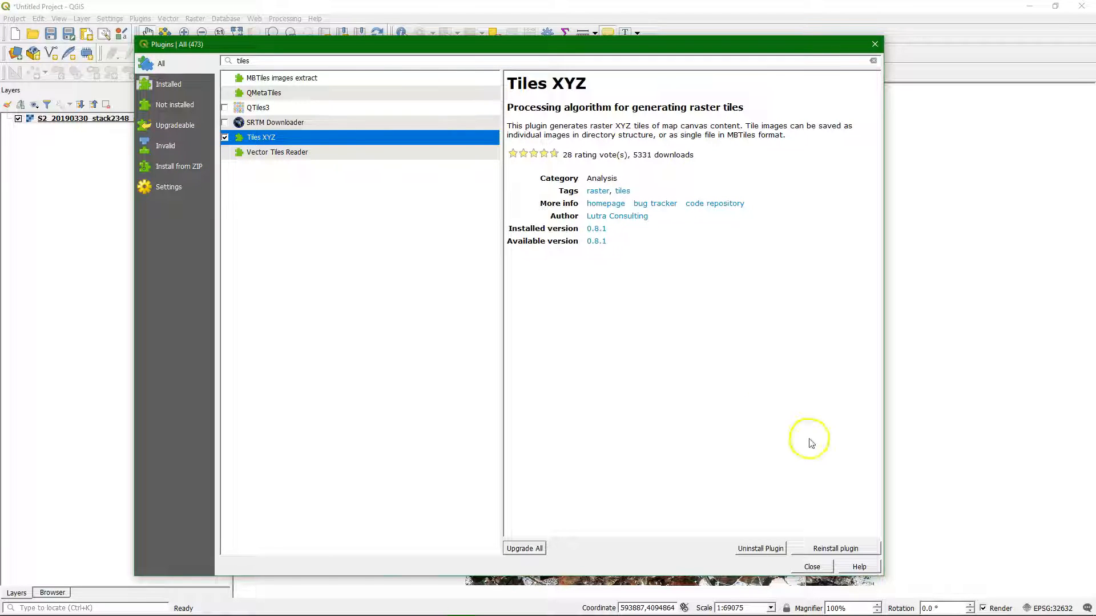
click(815, 567)
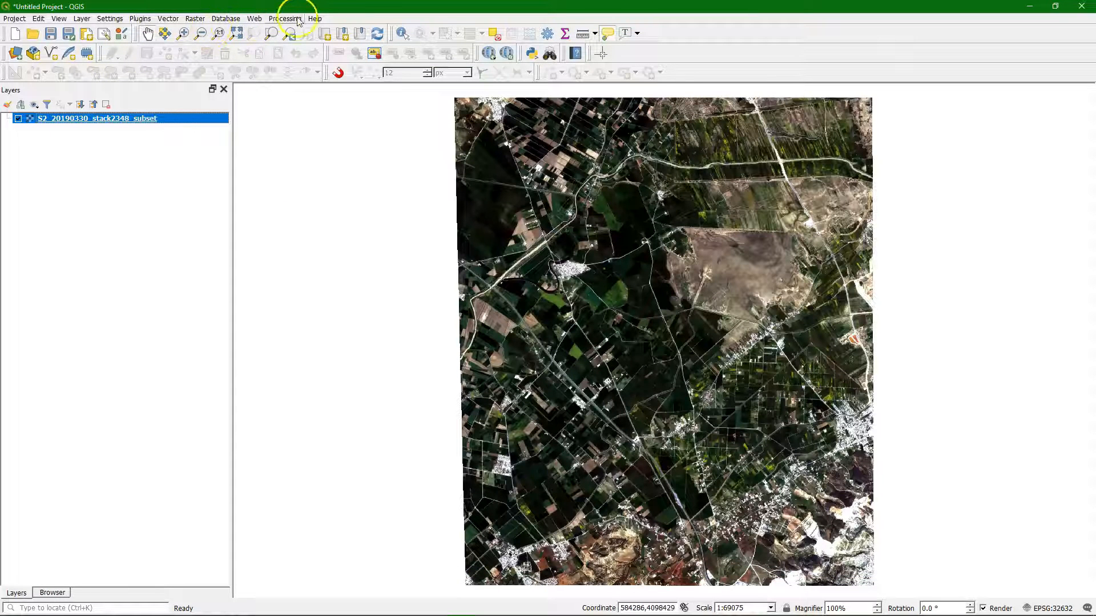
Step: Open the Generate XYZ tiles (MBTiles) tool from the TilesXYZ group of the Processing Toolbox
click(285, 19)
click(289, 35)
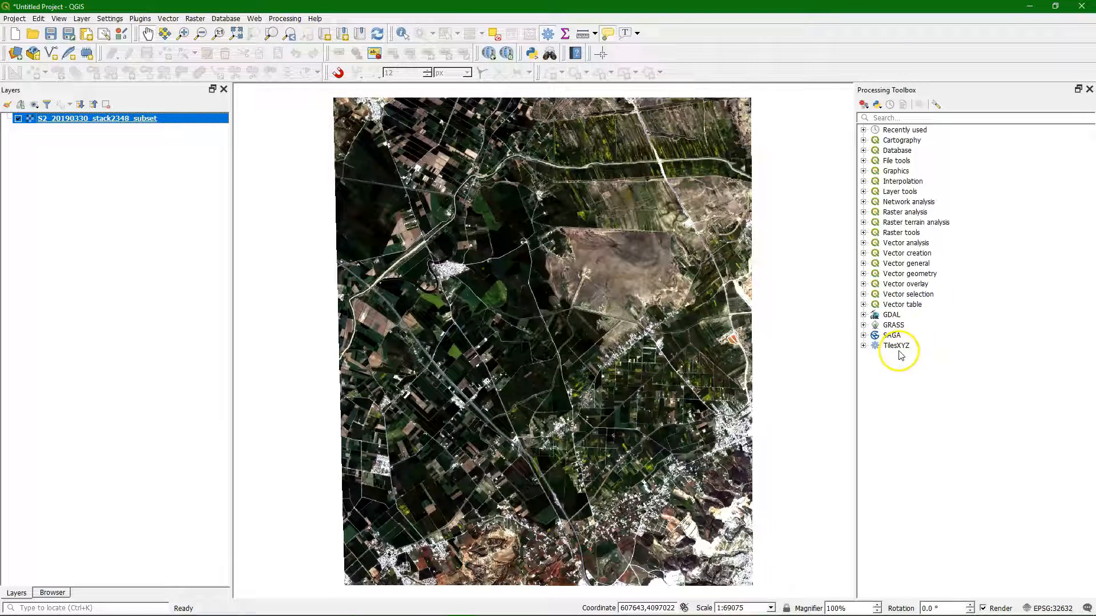
click(863, 346)
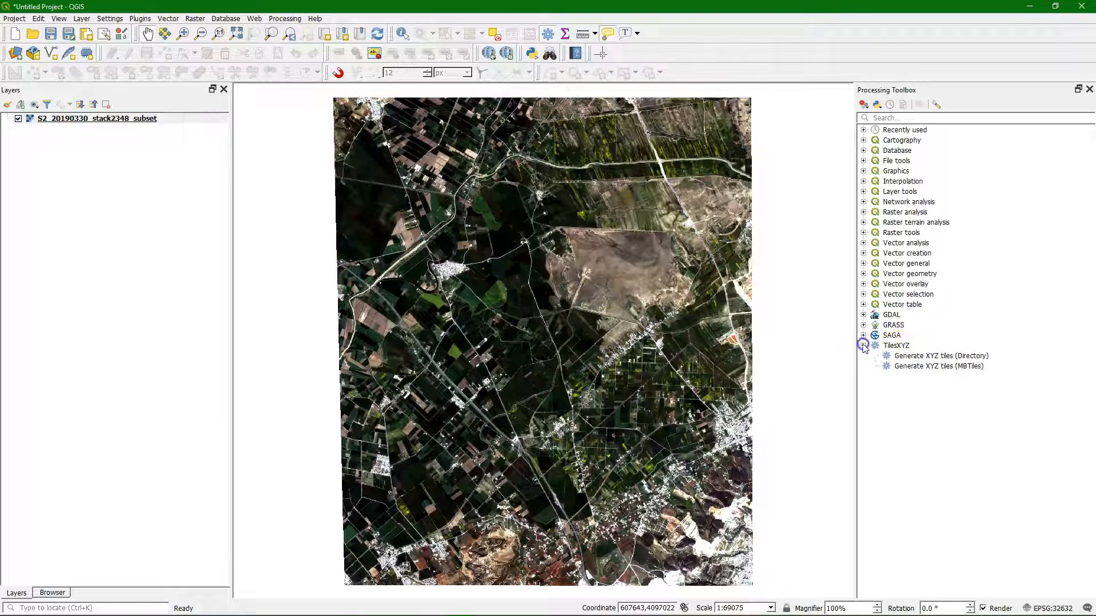
click(922, 370)
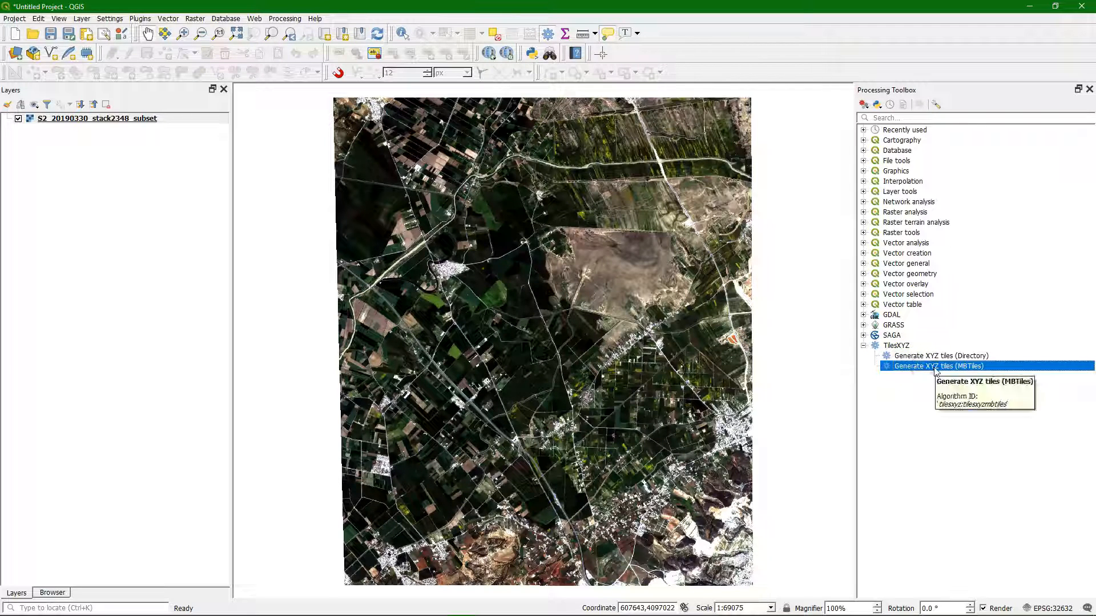
double_click(935, 368)
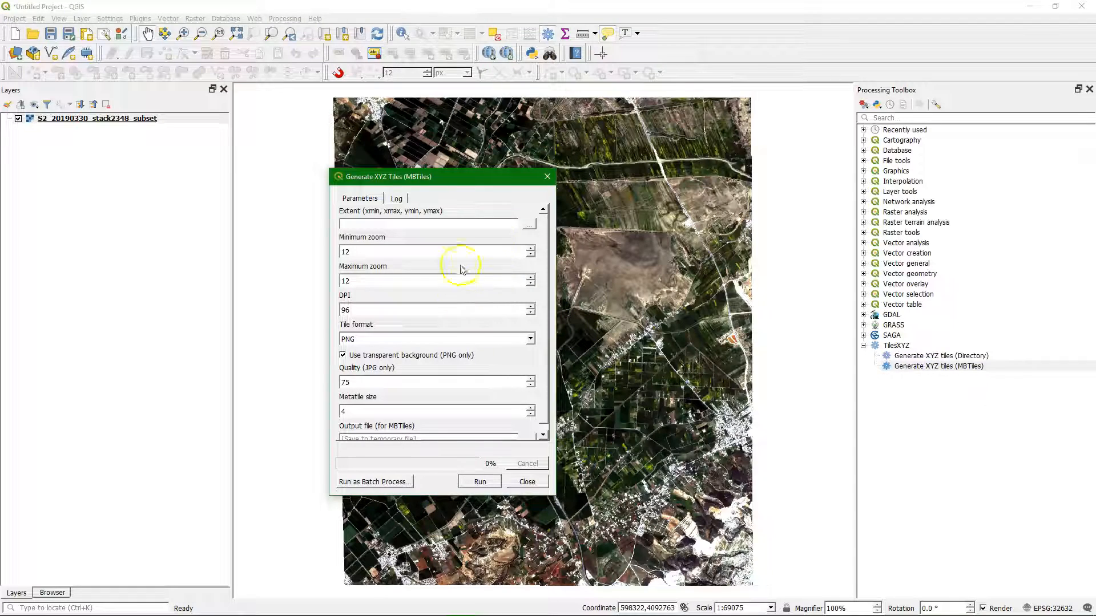
Step: Take the tile extent from the S2_20190330_stack2348_subset layer and set both minimum and maximum zoom to 15
click(530, 225)
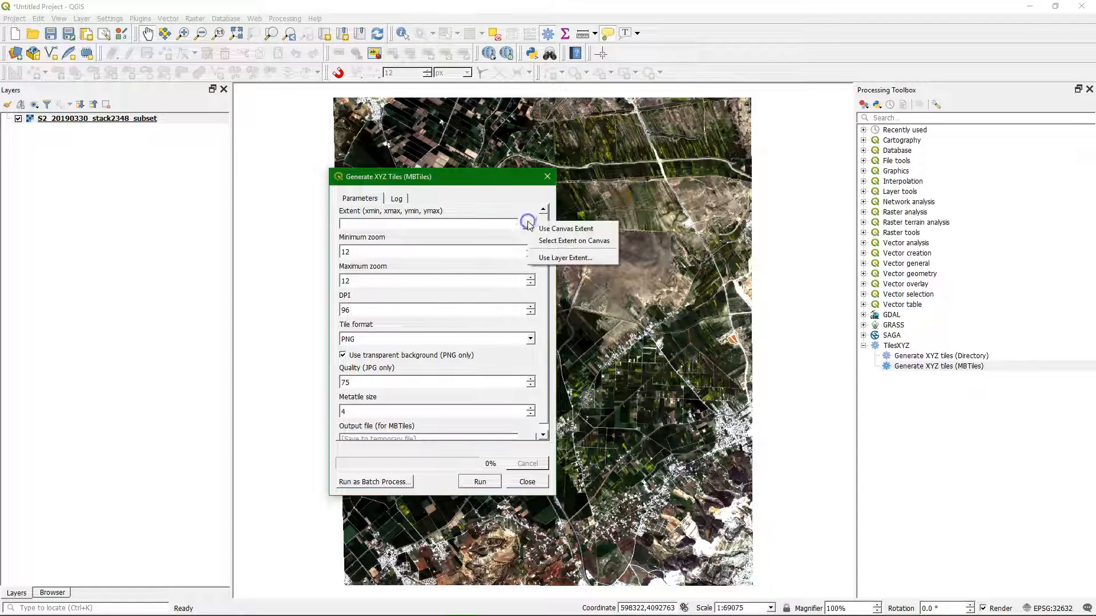
click(559, 259)
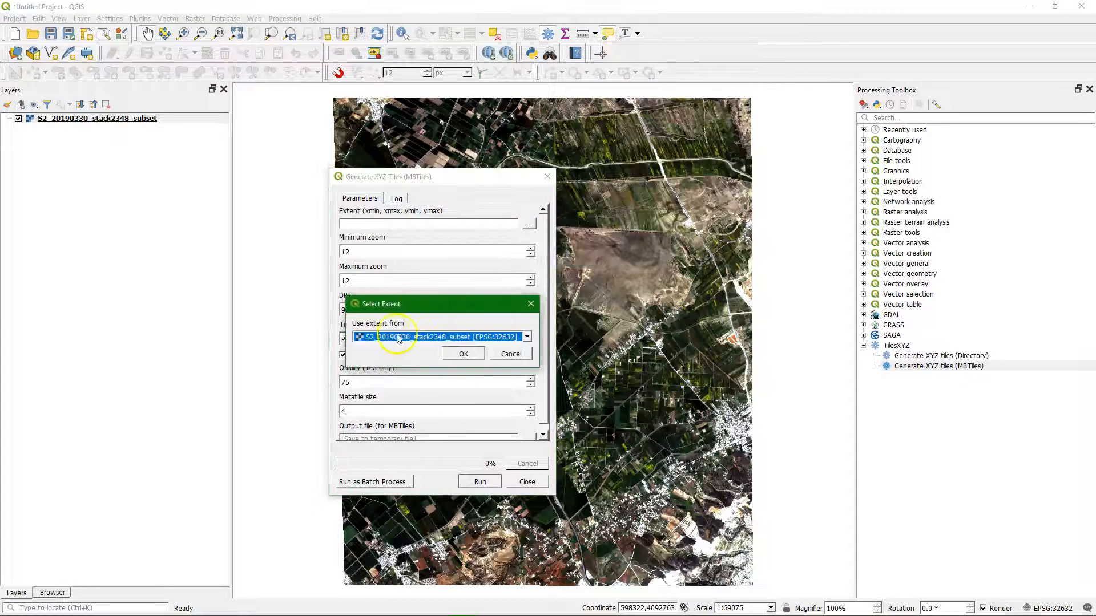
click(463, 354)
click(350, 250)
text(15)
click(364, 280)
text(15)
click(356, 264)
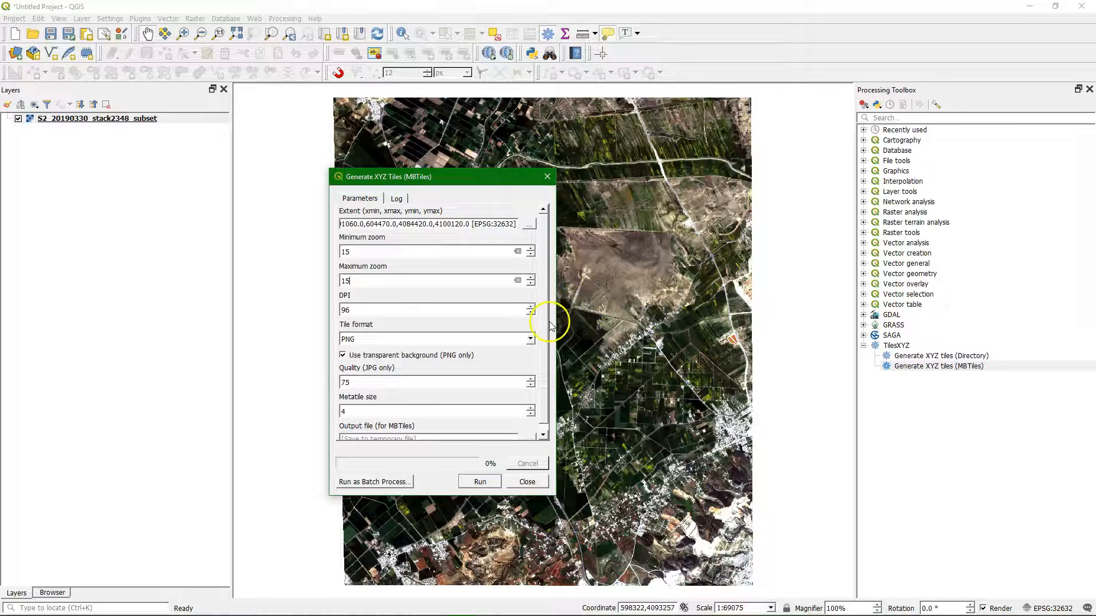
drag(547, 326, 546, 341)
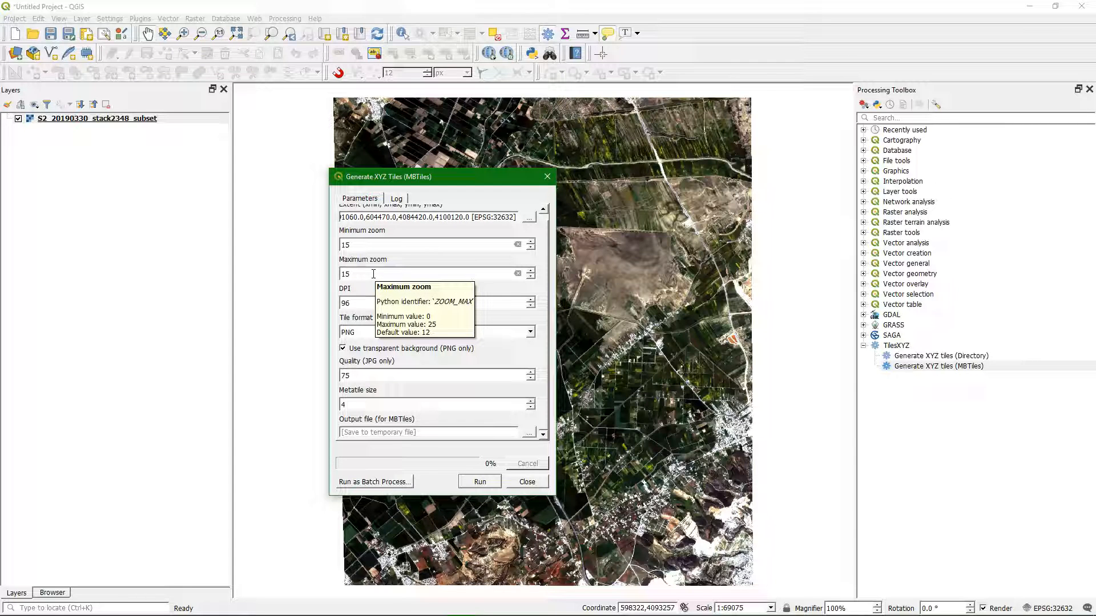
Step: Save the MBTiles output as Sentinel_True_Colour in the CropMapping folder and run the tile generation
click(527, 433)
click(564, 457)
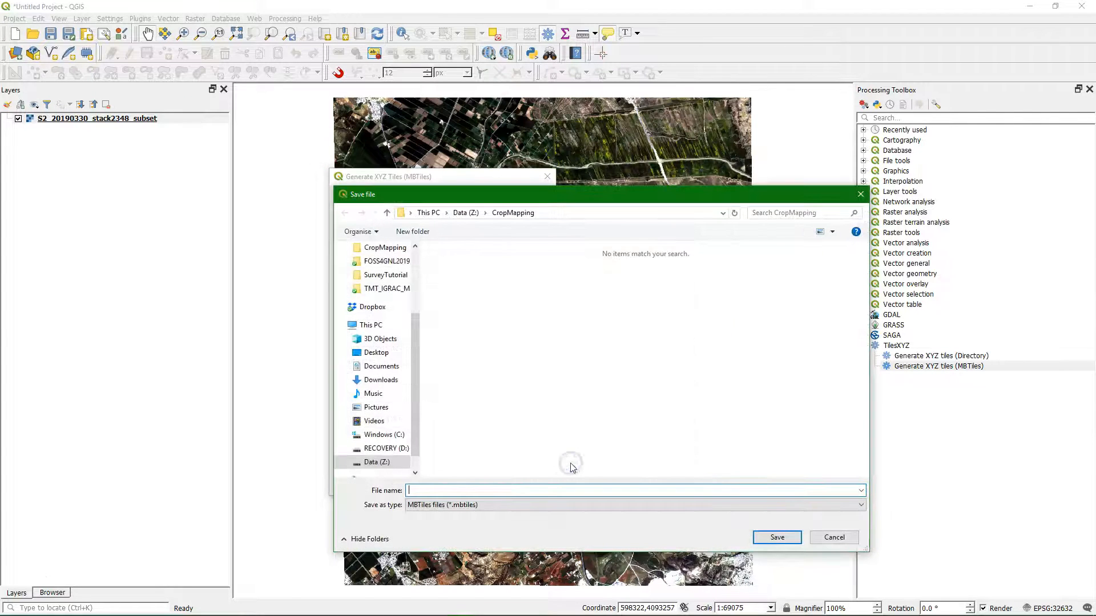
text(Sentinel_True_Colour)
click(776, 537)
click(480, 482)
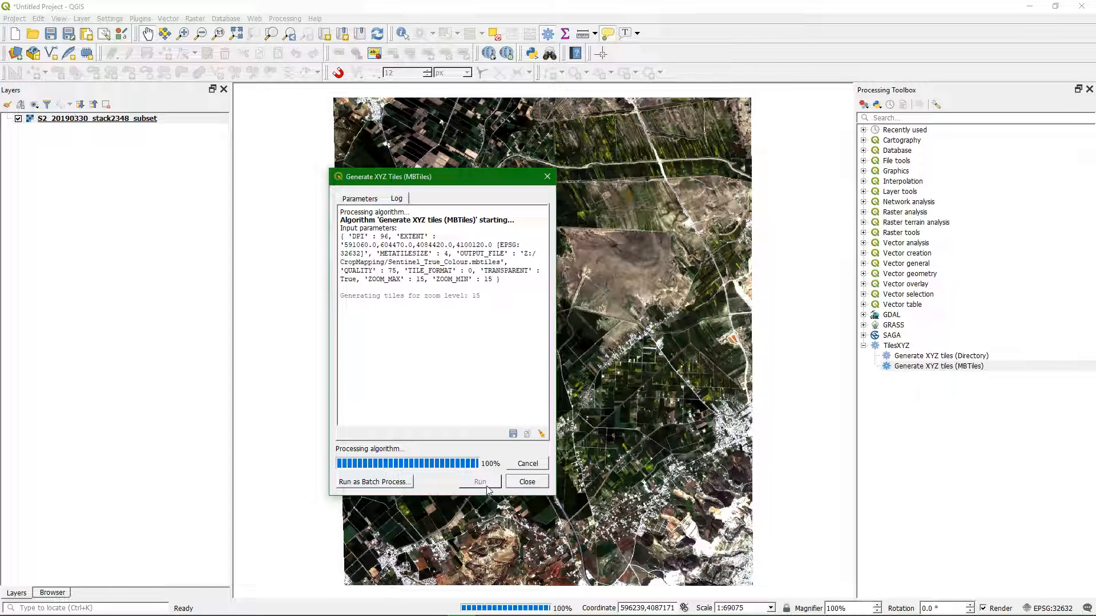
click(538, 482)
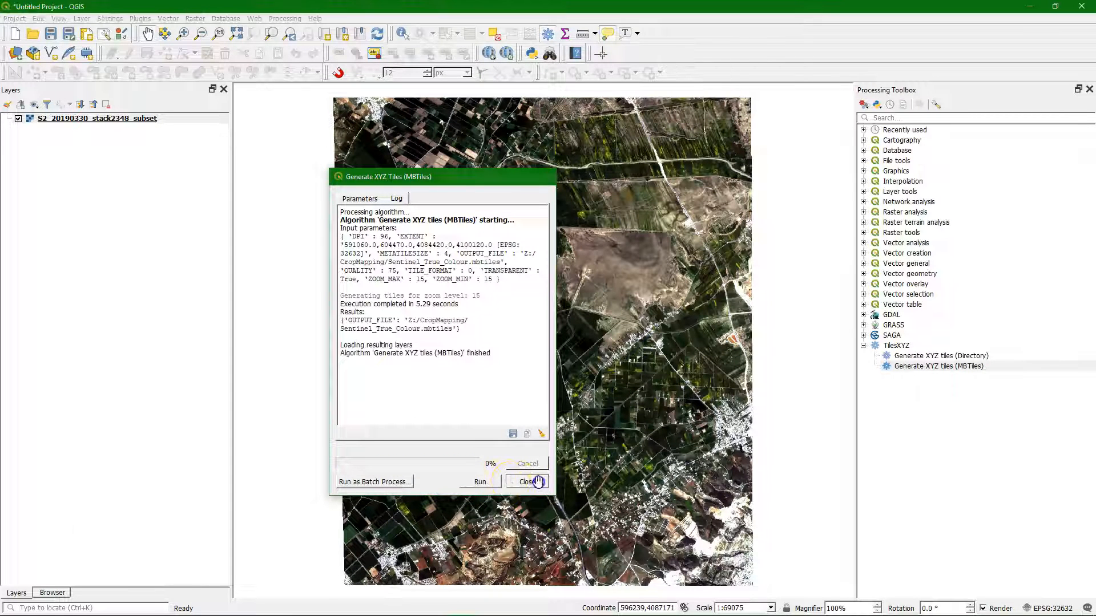
Step: Refresh the CropMapping folder's file listing and add the Sentinel_True_Colour.mbtiles raster to the map
click(51, 593)
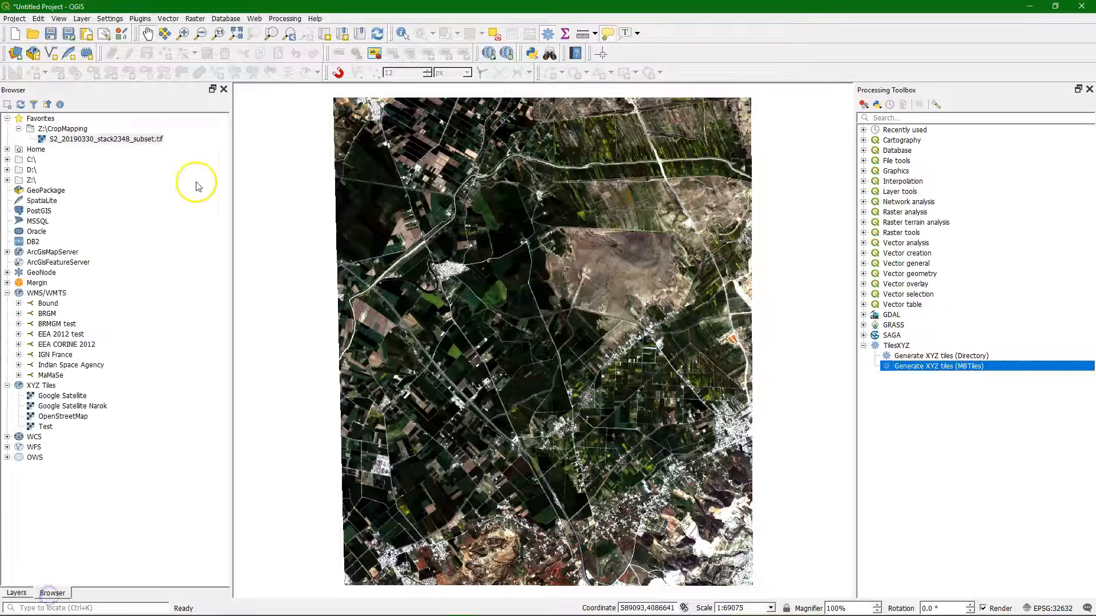
click(20, 104)
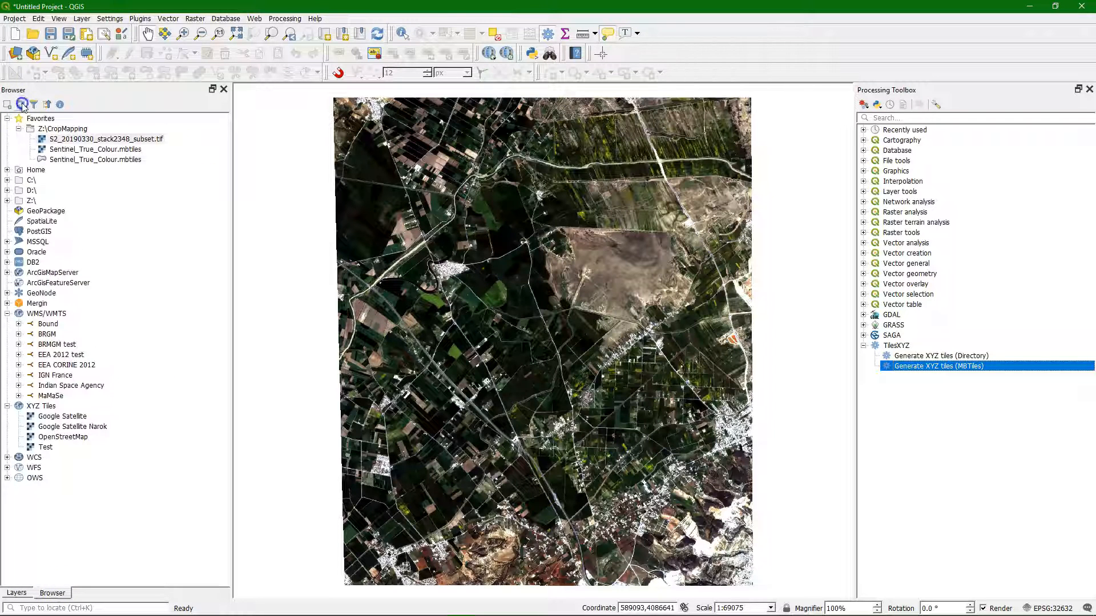
click(70, 150)
drag(69, 151, 594, 294)
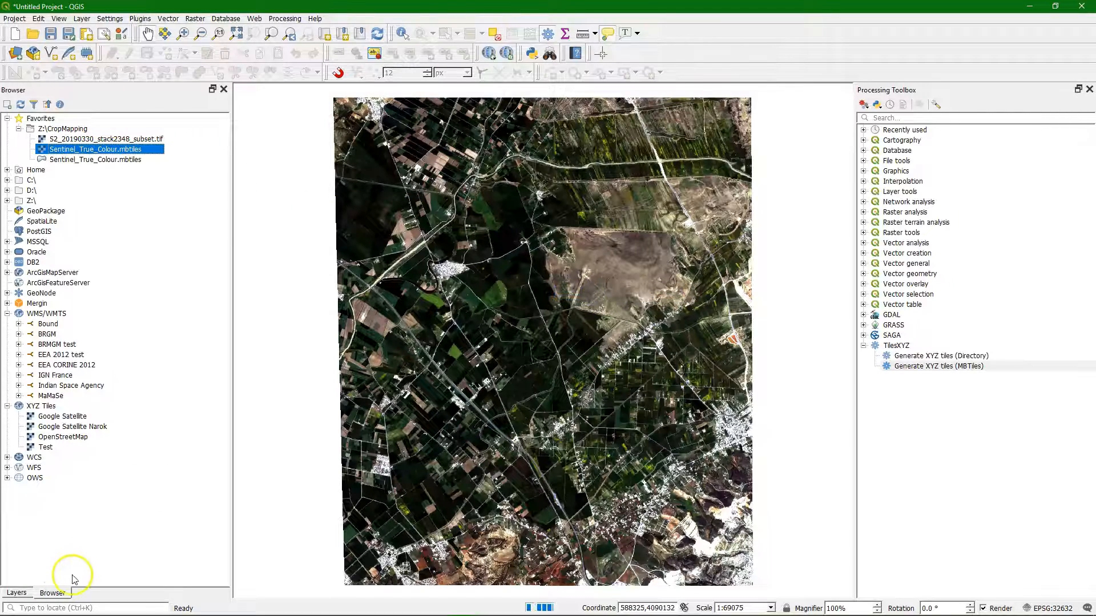
click(17, 594)
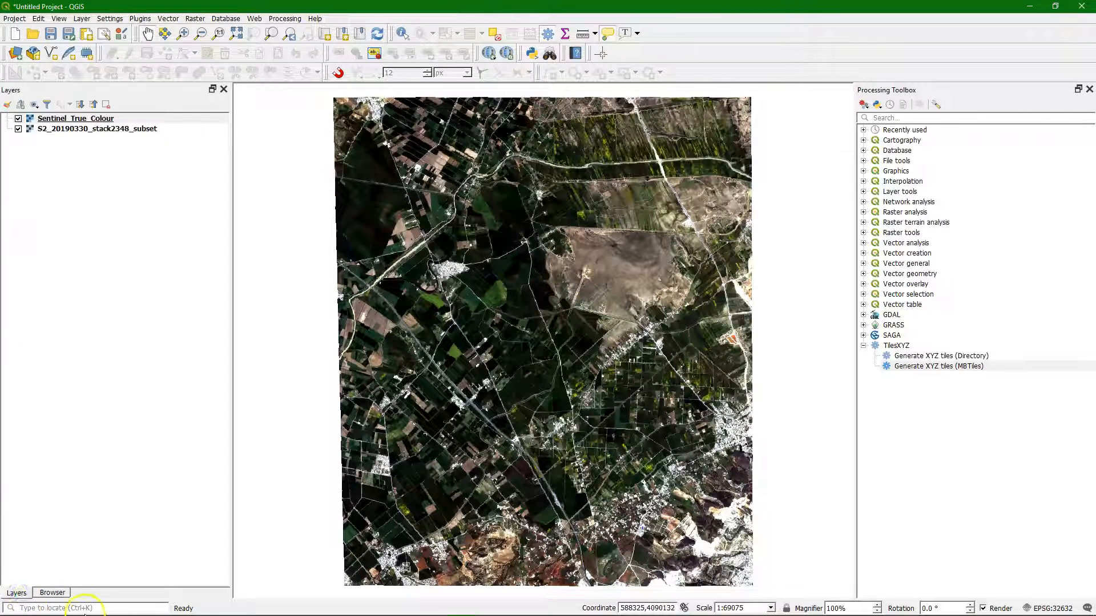
Step: Compare the Sentinel_True_Colour tiles with the source raster by toggling their visibility, leaving the tile layer hidden
scroll(577, 358, up, 2)
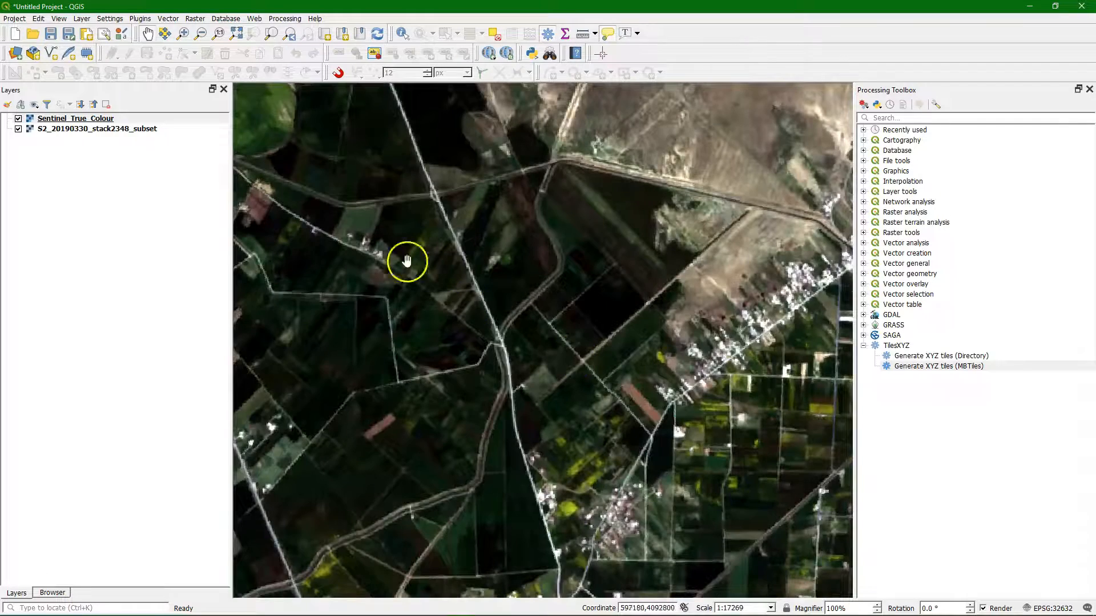
click(19, 119)
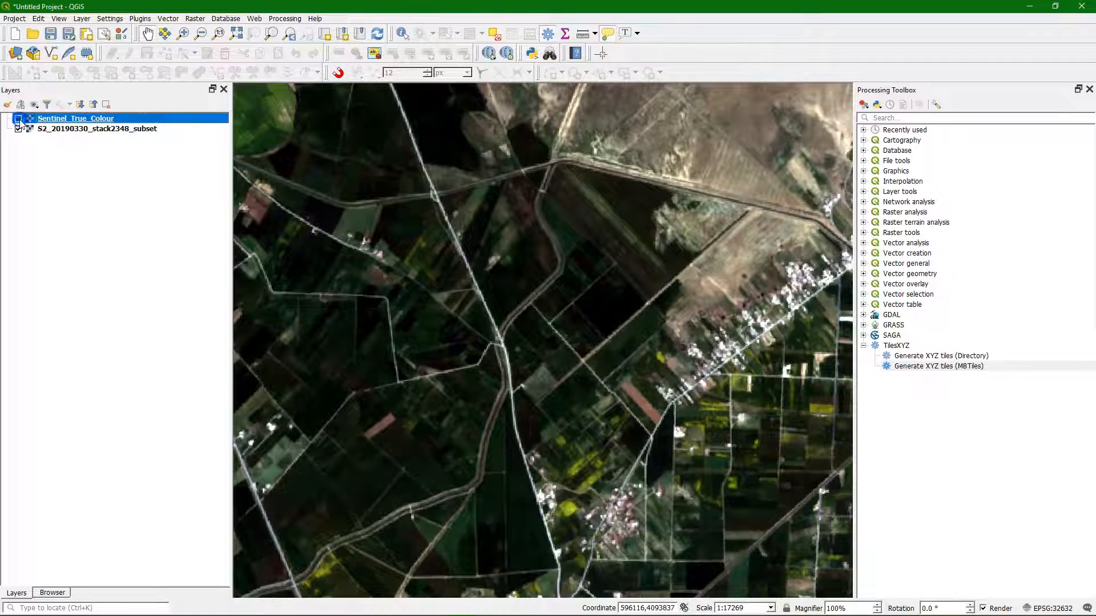
click(18, 118)
click(18, 119)
click(19, 118)
click(18, 118)
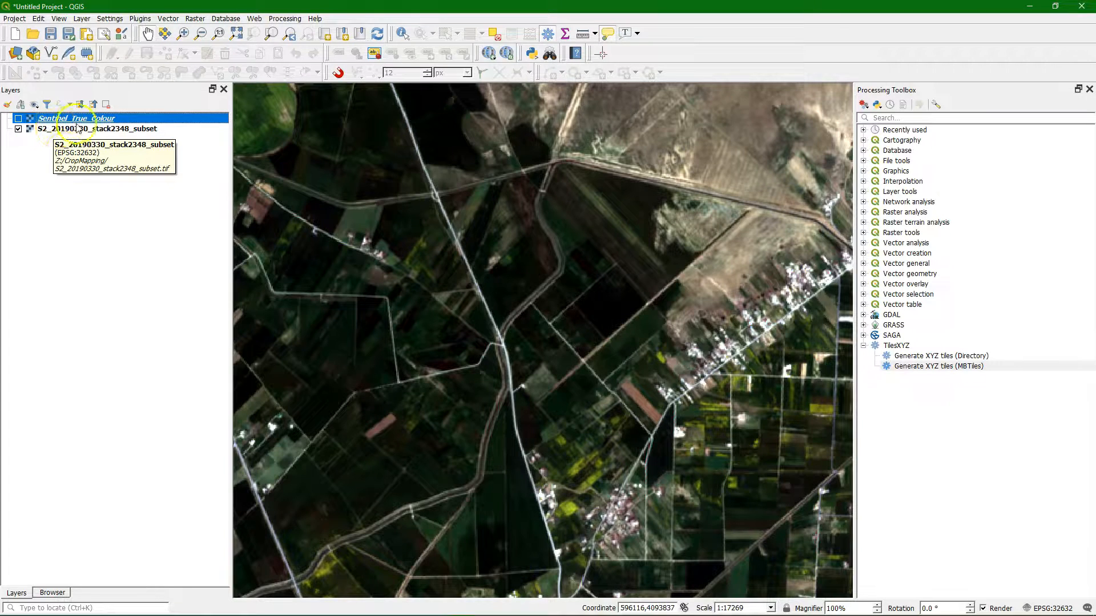
Step: Style S2_20190330_stack2348_subset as a false-colour composite with Band 4 as red, Band 3 as green and Band 2 as blue
click(58, 130)
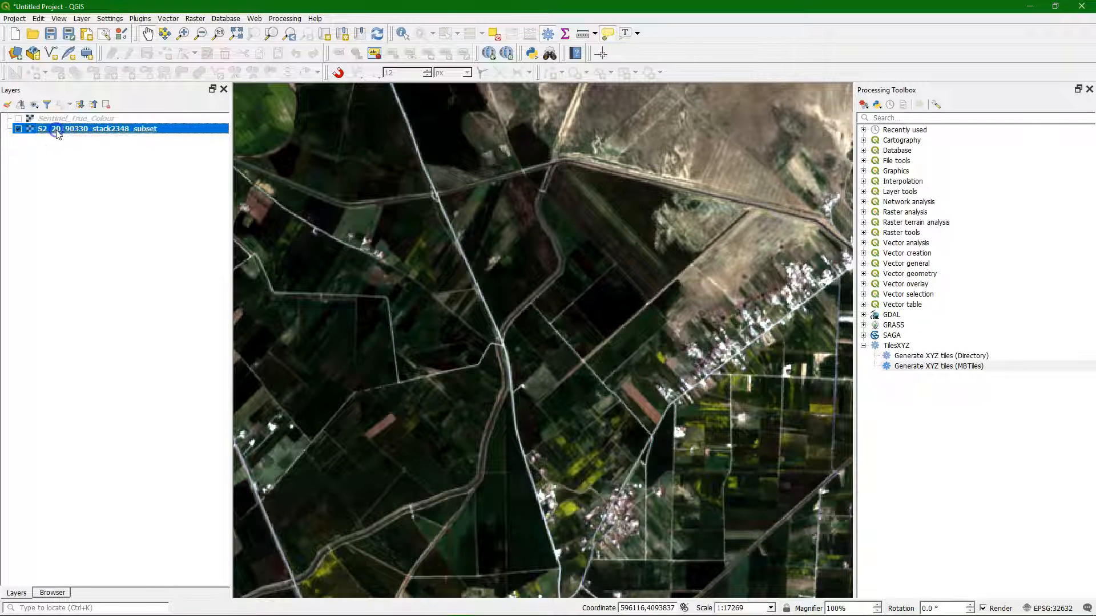
click(7, 107)
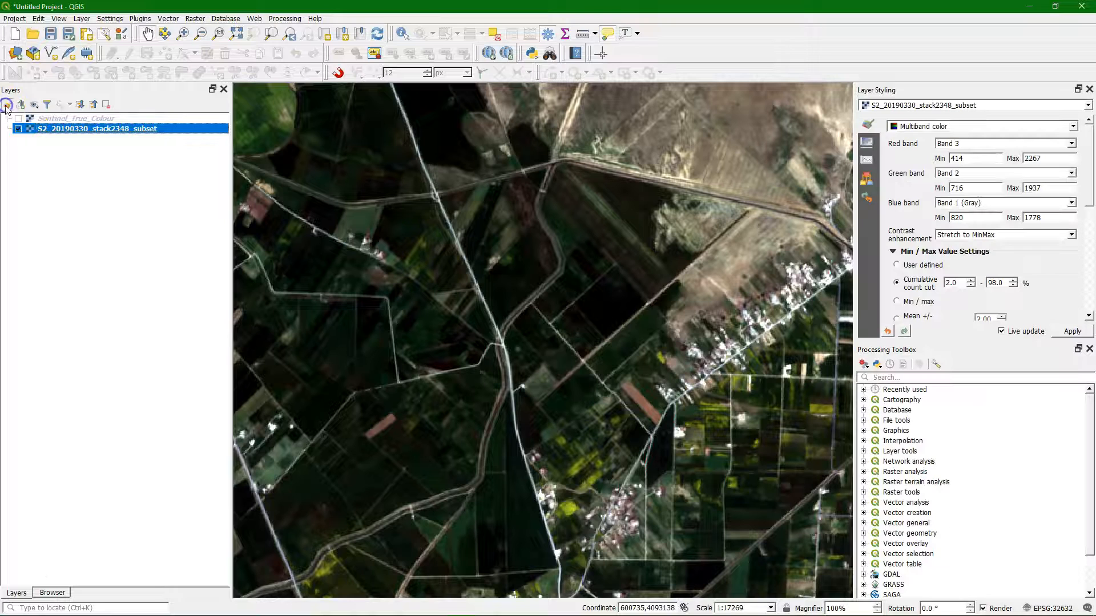
click(1071, 145)
click(970, 182)
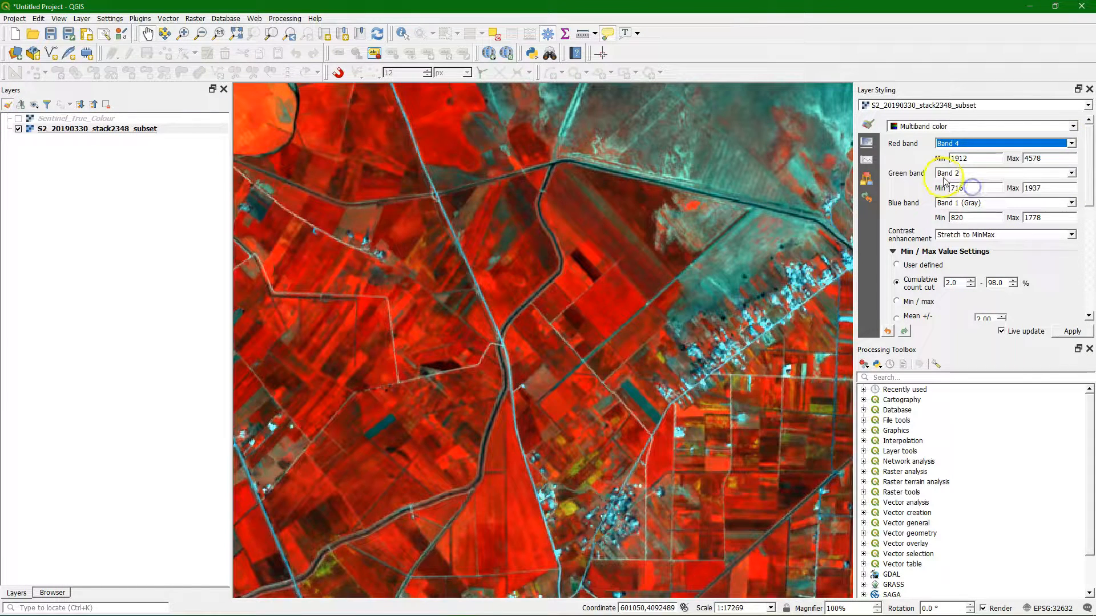
click(1068, 174)
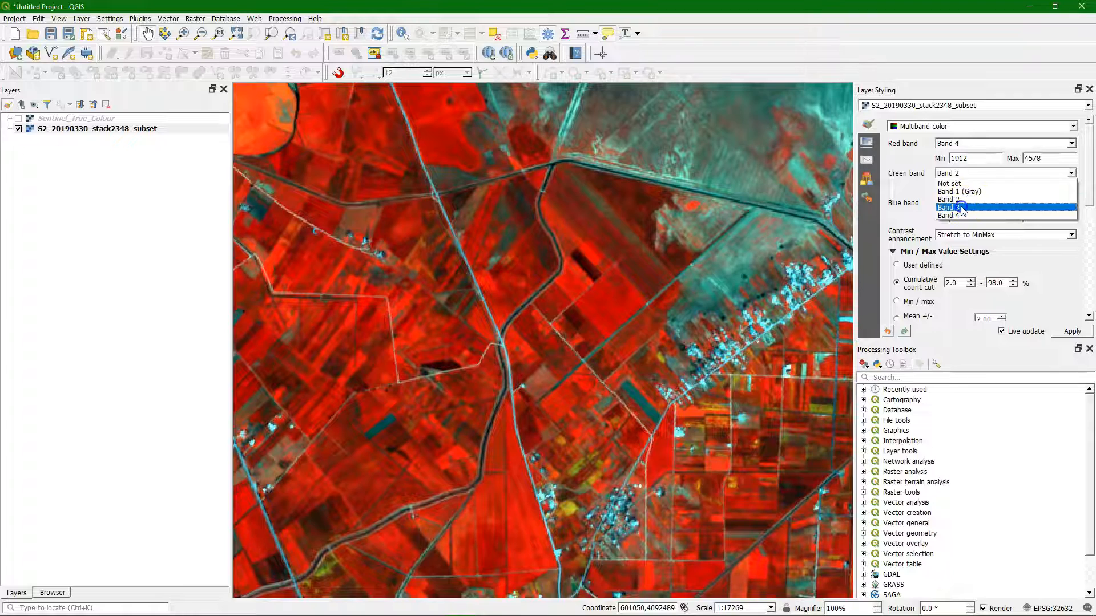
click(962, 209)
click(1071, 203)
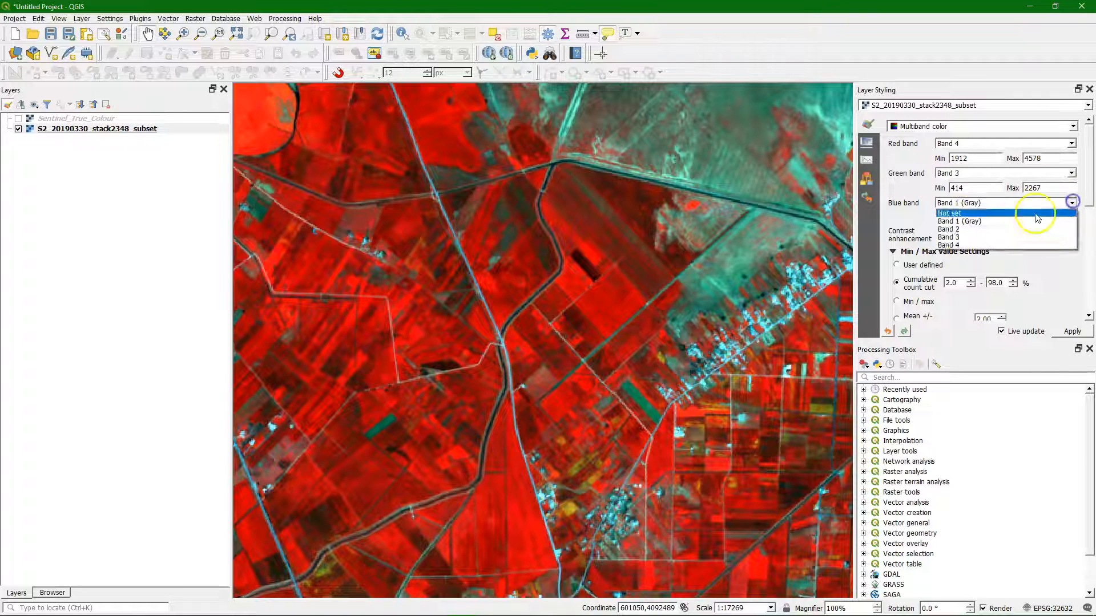
click(962, 230)
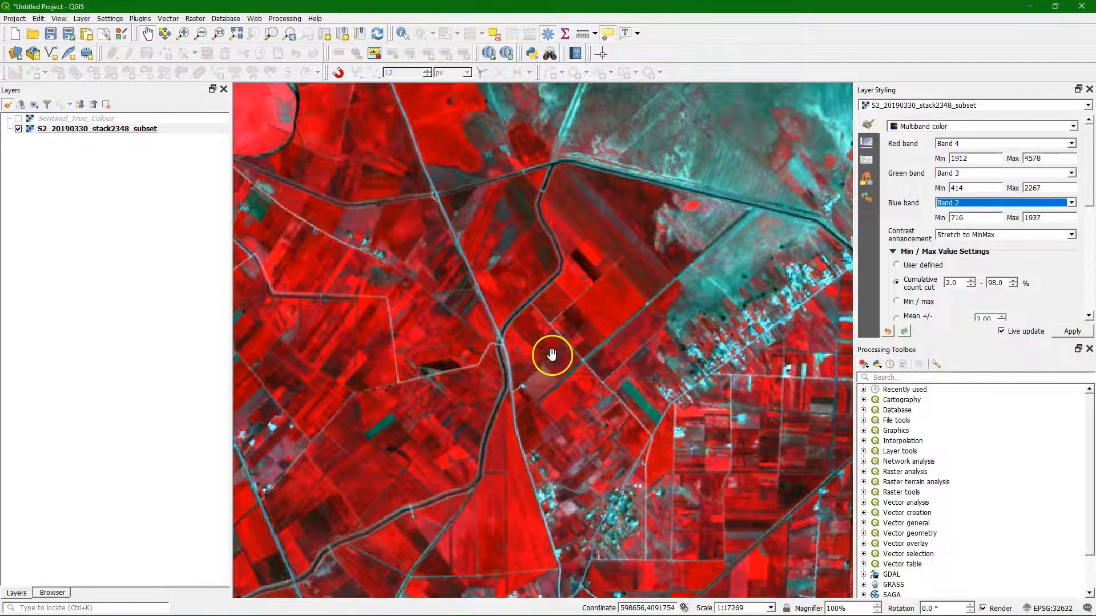
Step: Set up a new Generate XYZ tiles (MBTiles) run with the S2_20190330_stack2348_subset layer extent and minimum and maximum zoom of 15
scroll(551, 355, down, 2)
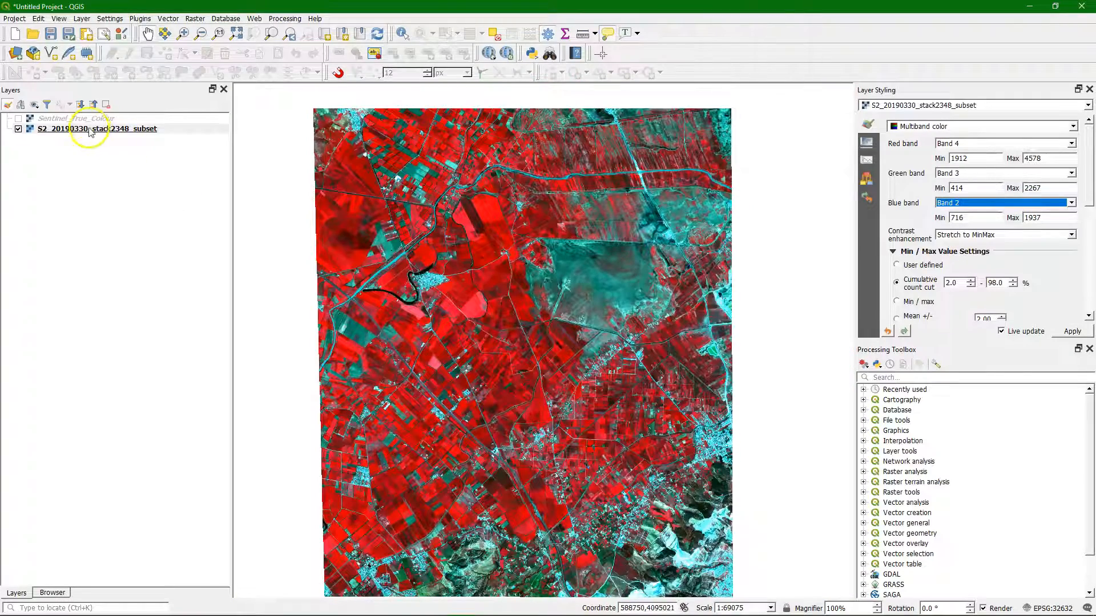
right_click(90, 132)
click(104, 126)
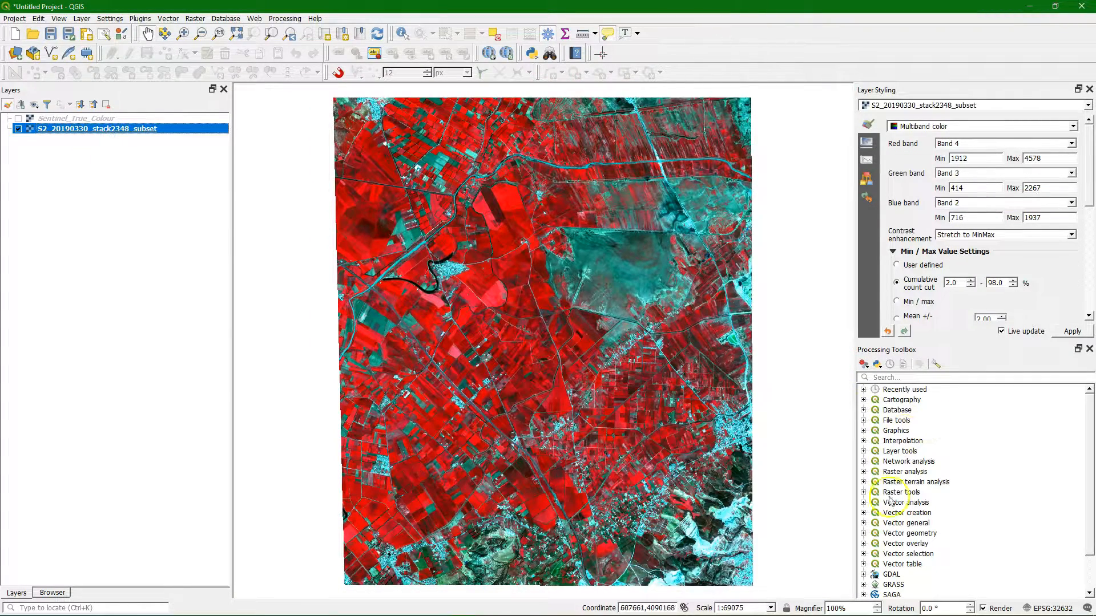
scroll(907, 542, down, 2)
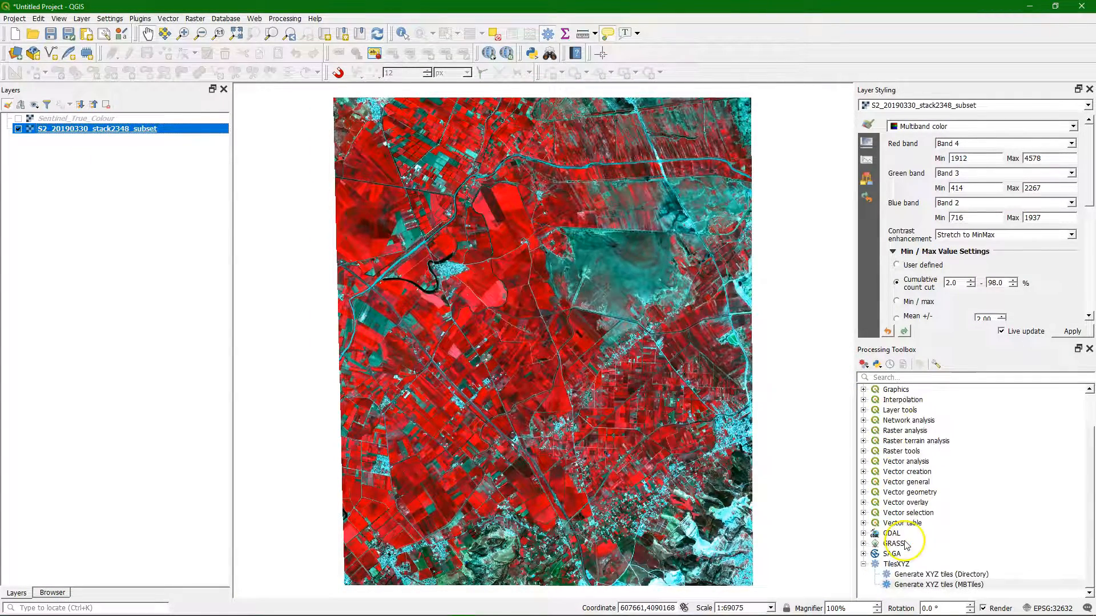
double_click(920, 586)
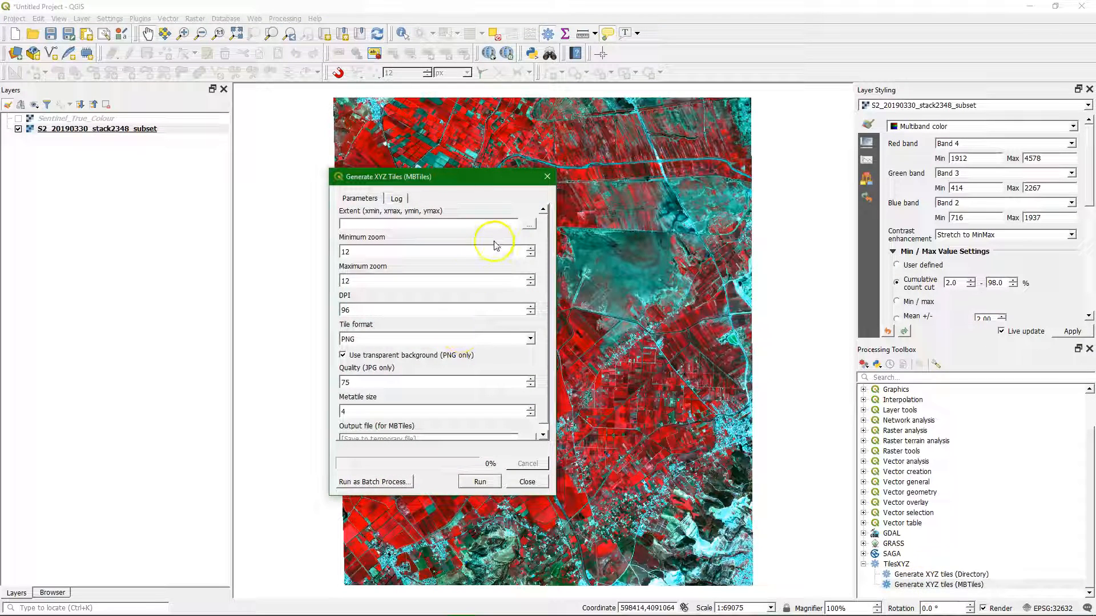
click(529, 228)
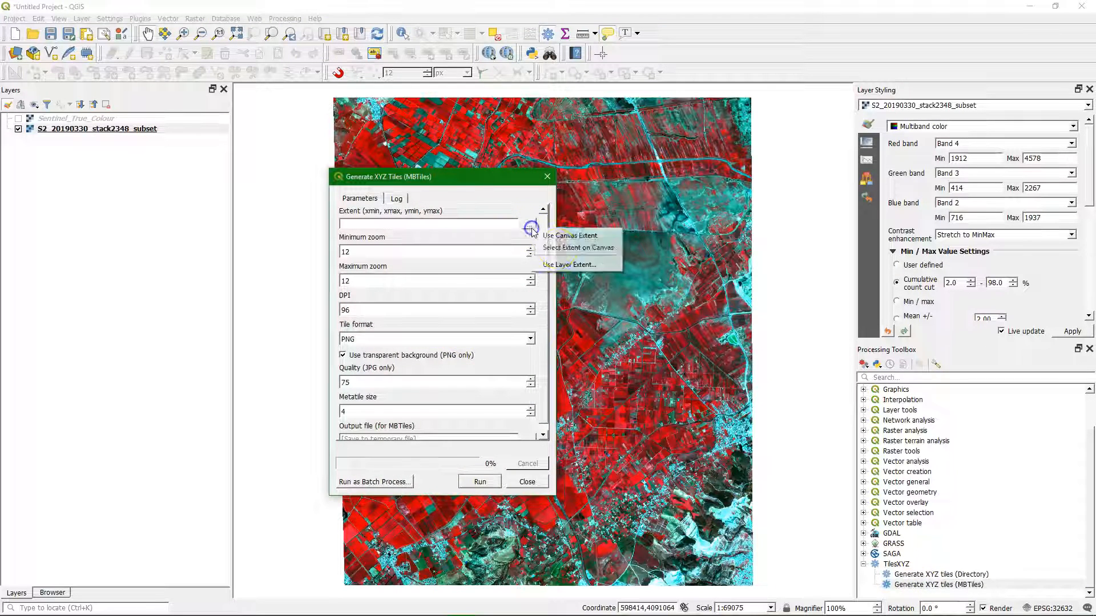
click(562, 266)
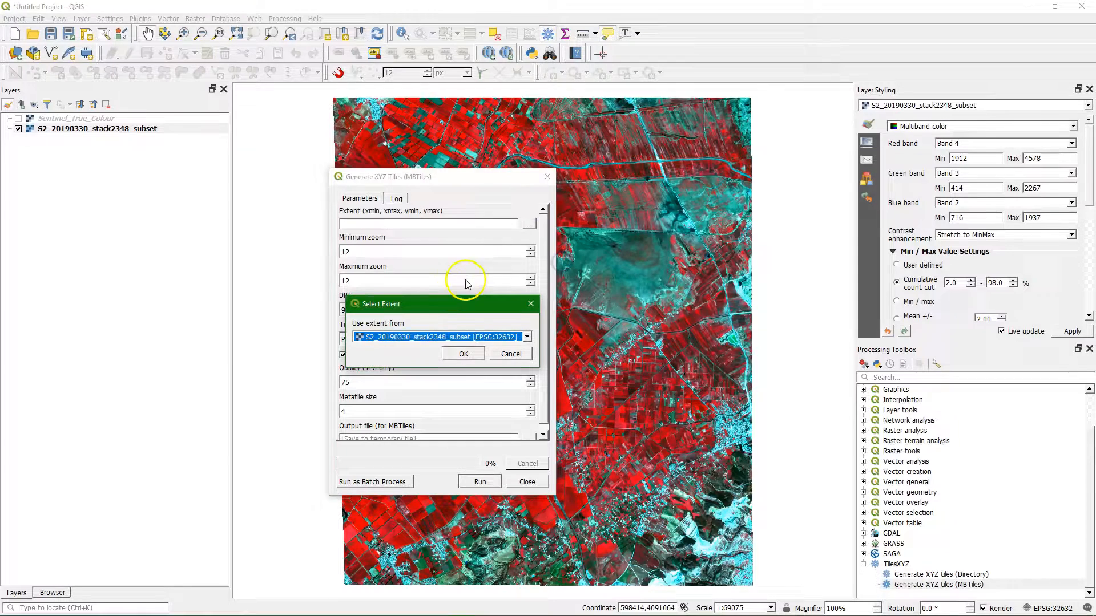
click(462, 355)
double_click(345, 252)
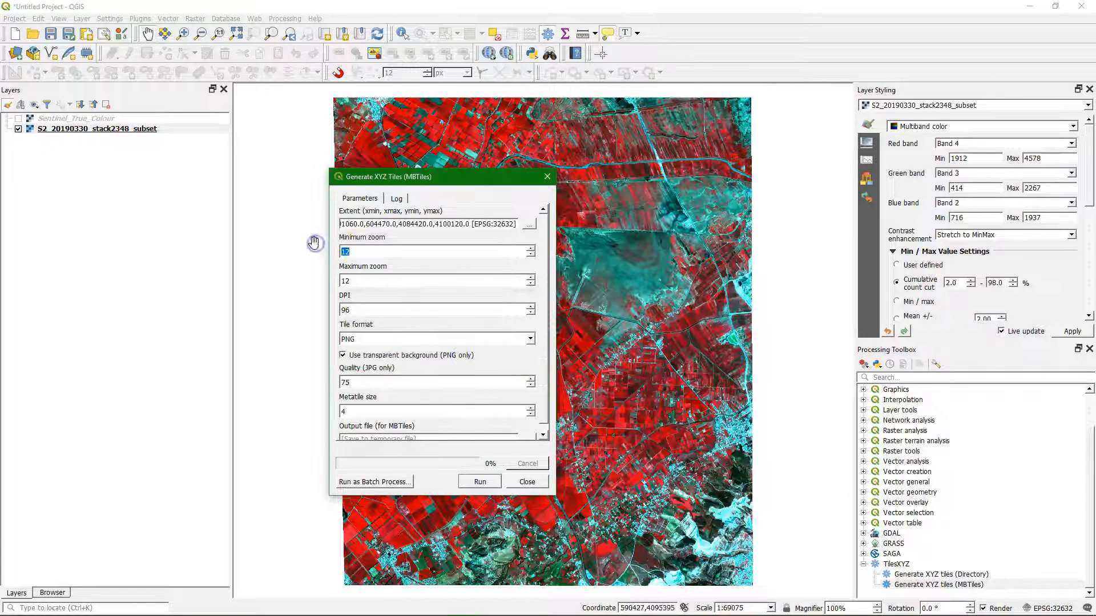
text(1515)
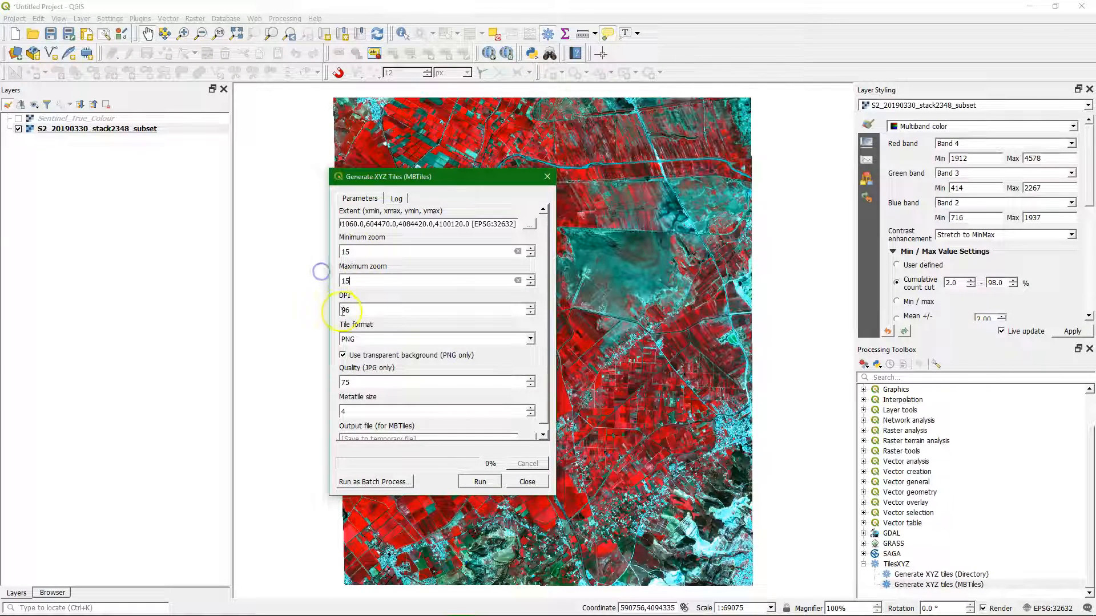
Step: Save the MBTiles output as Sentinel_False_Colour.mbtiles in the CropMapping folder and run the tile generation
scroll(545, 331, down, 1)
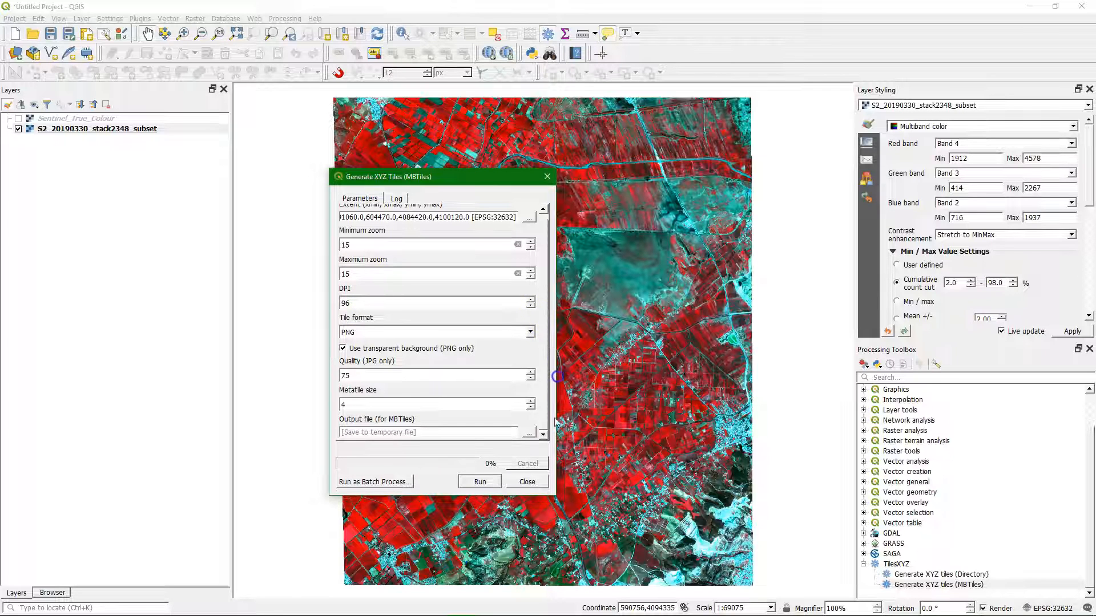
click(530, 432)
click(563, 464)
click(466, 319)
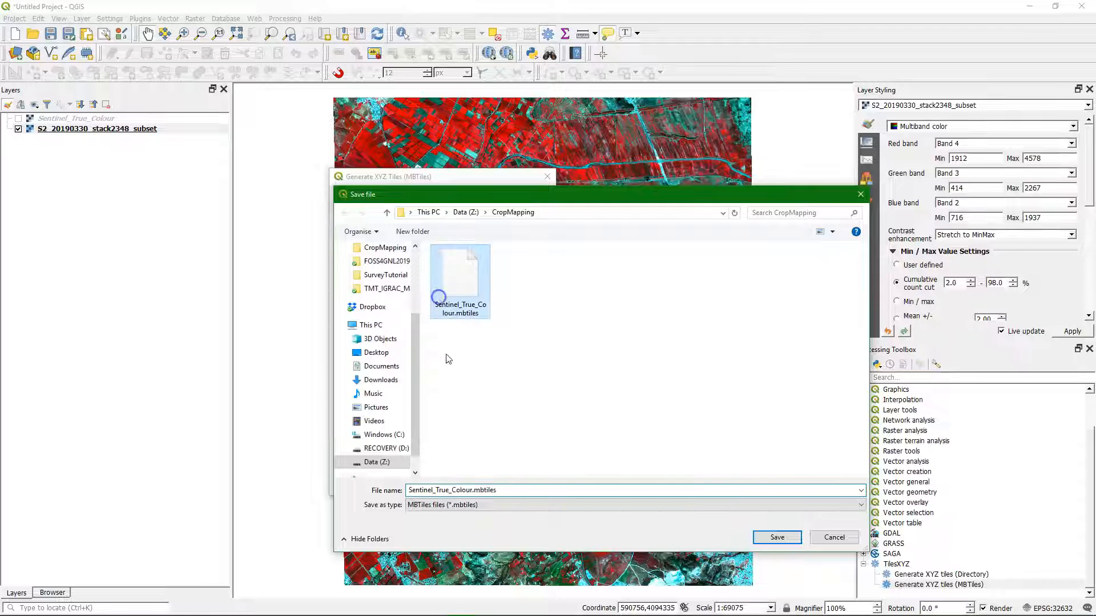
double_click(448, 491)
click(448, 490)
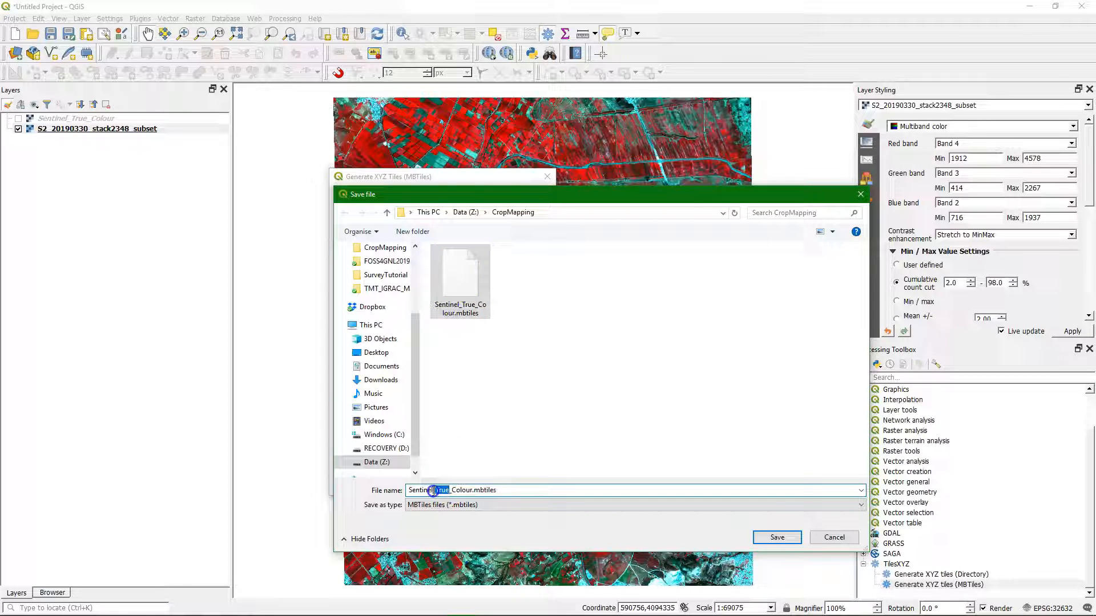
text(Fals)
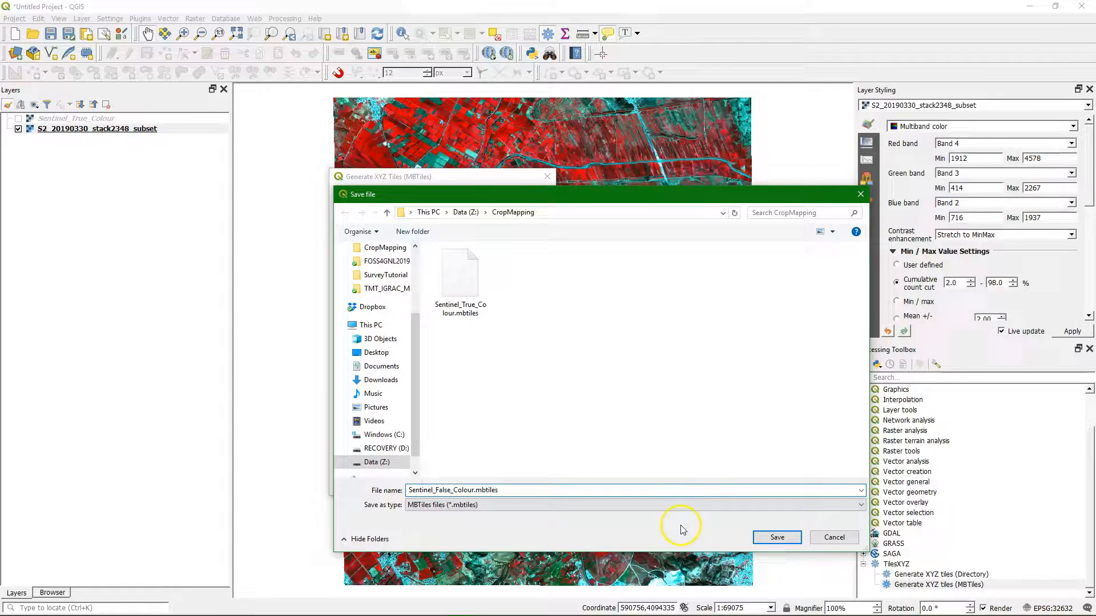
click(776, 537)
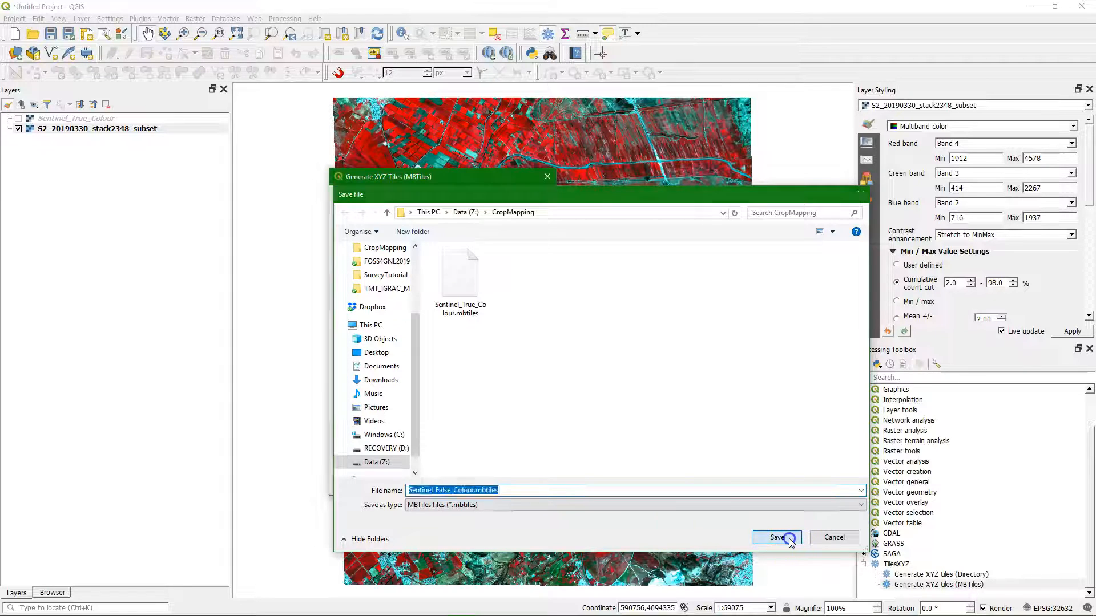
click(479, 483)
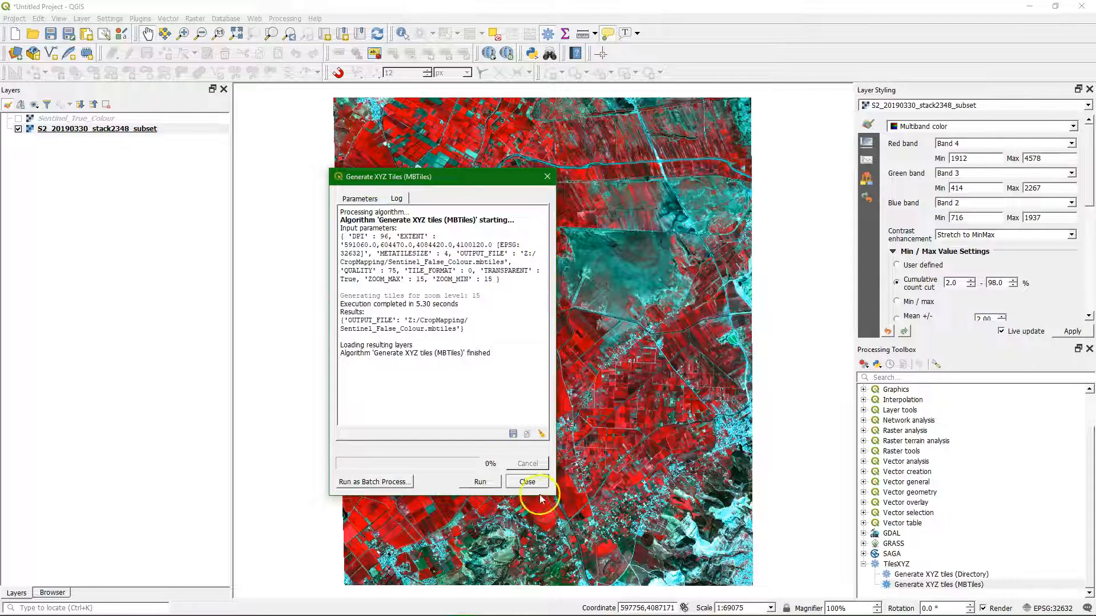
click(527, 482)
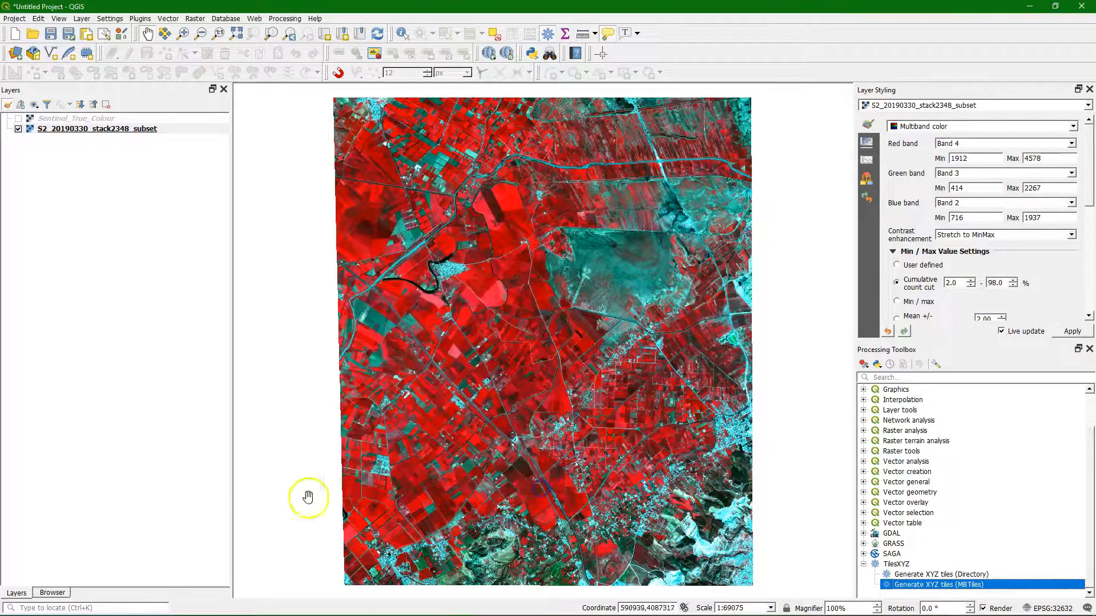
Step: Add the Sentinel_False_Colour.mbtiles raster from the refreshed CropMapping folder to the map and inspect it up close
click(51, 592)
click(20, 105)
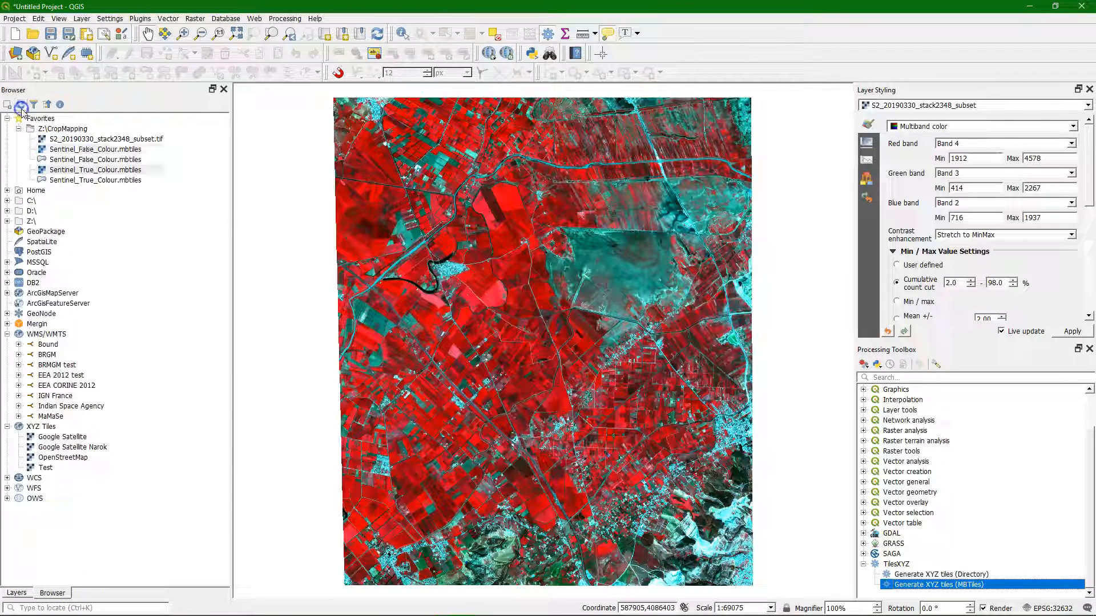
drag(88, 151, 554, 231)
click(17, 593)
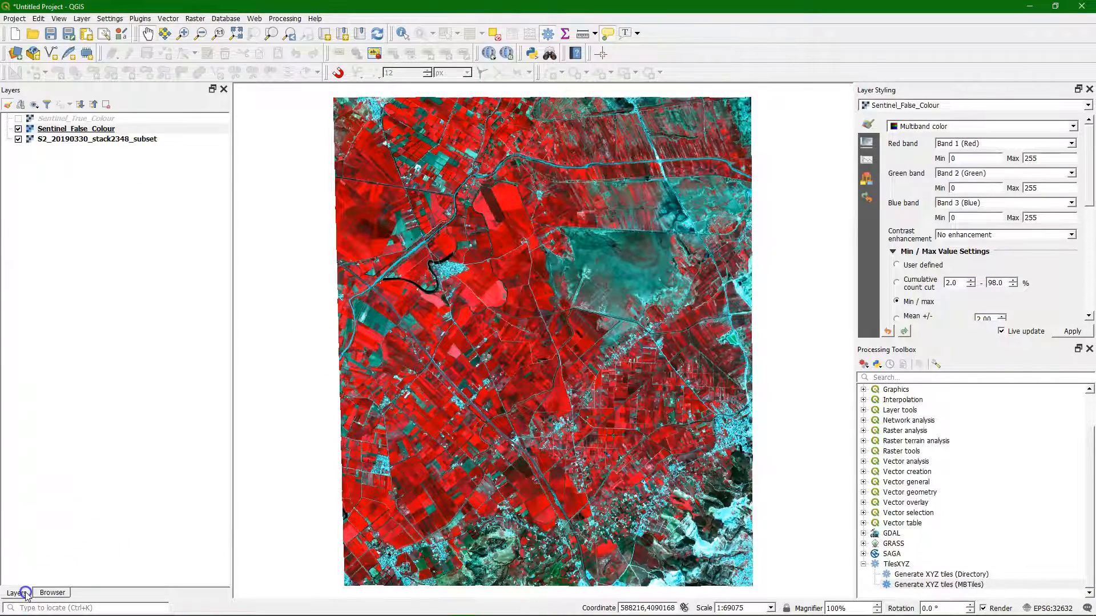
scroll(489, 281, up, 2)
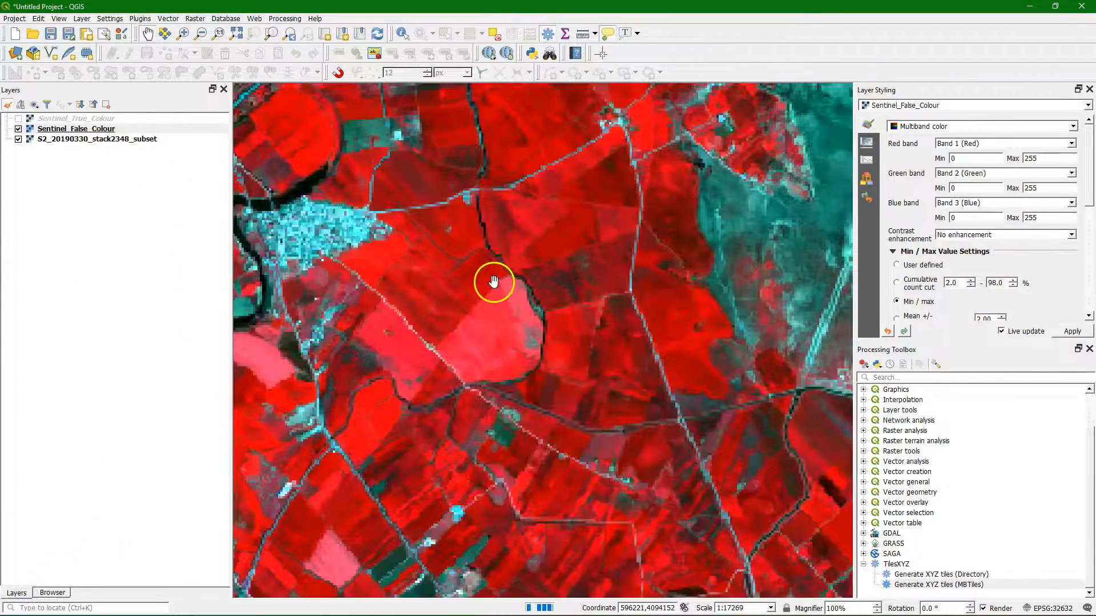
Step: Toggle the visibility of Sentinel_False_Colour to compare it with the S2_20190330_stack2348_subset layer beneath
click(19, 131)
click(19, 131)
click(19, 131)
click(19, 131)
click(19, 131)
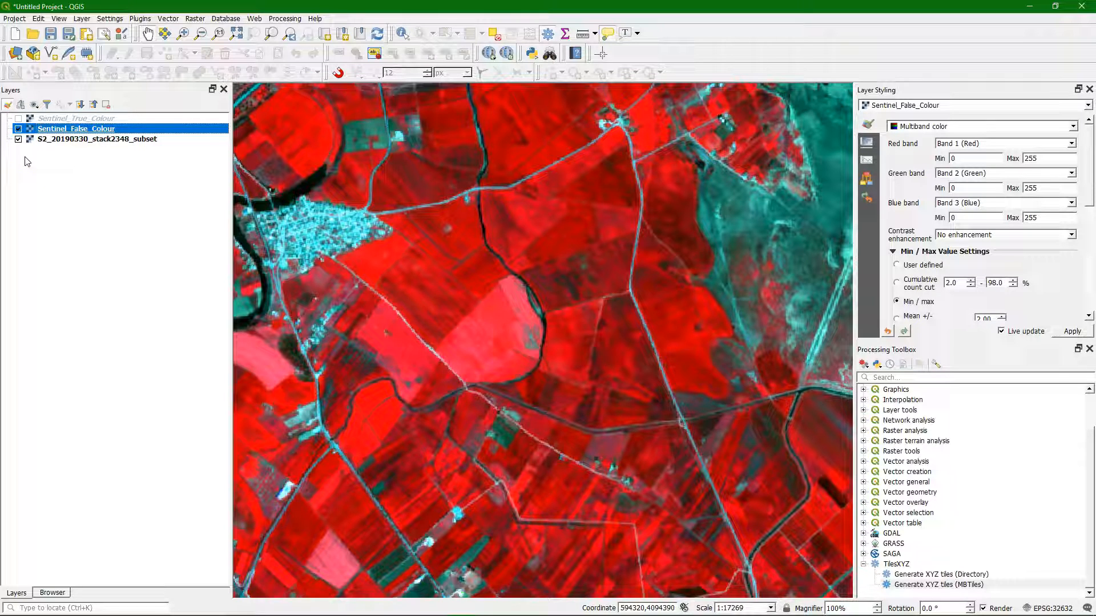
Step: Remove the S2_20190330_stack2348_subset layer from the project
click(70, 141)
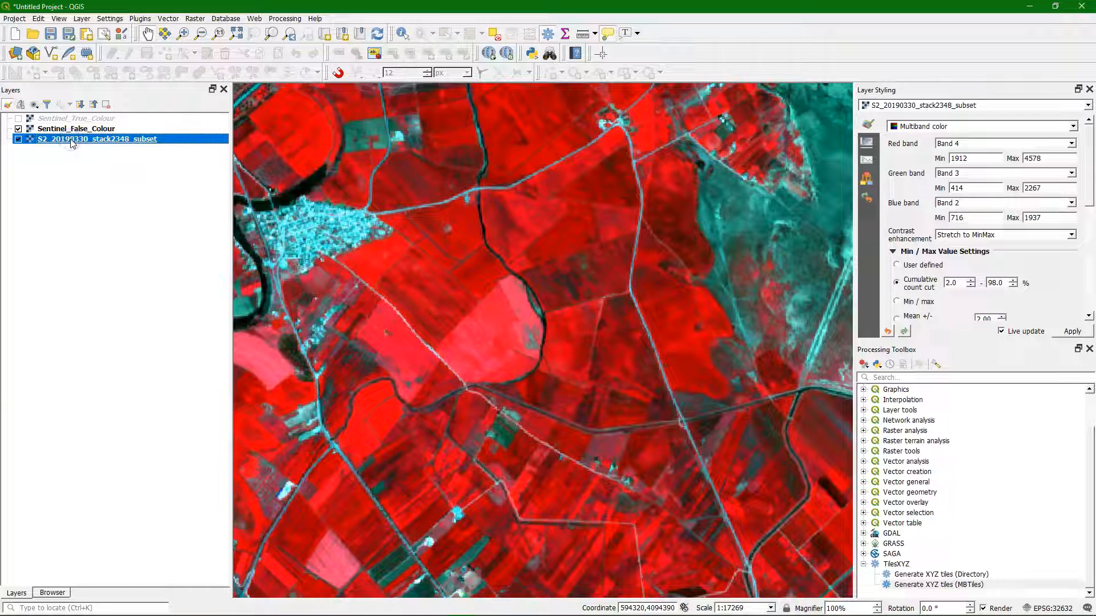
right_click(72, 142)
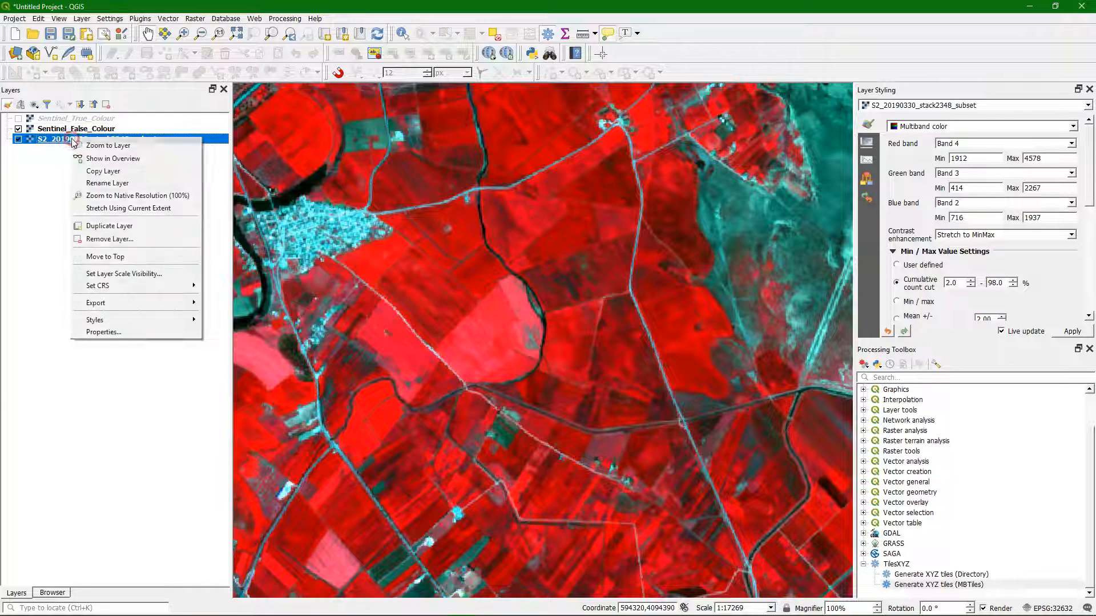
click(110, 240)
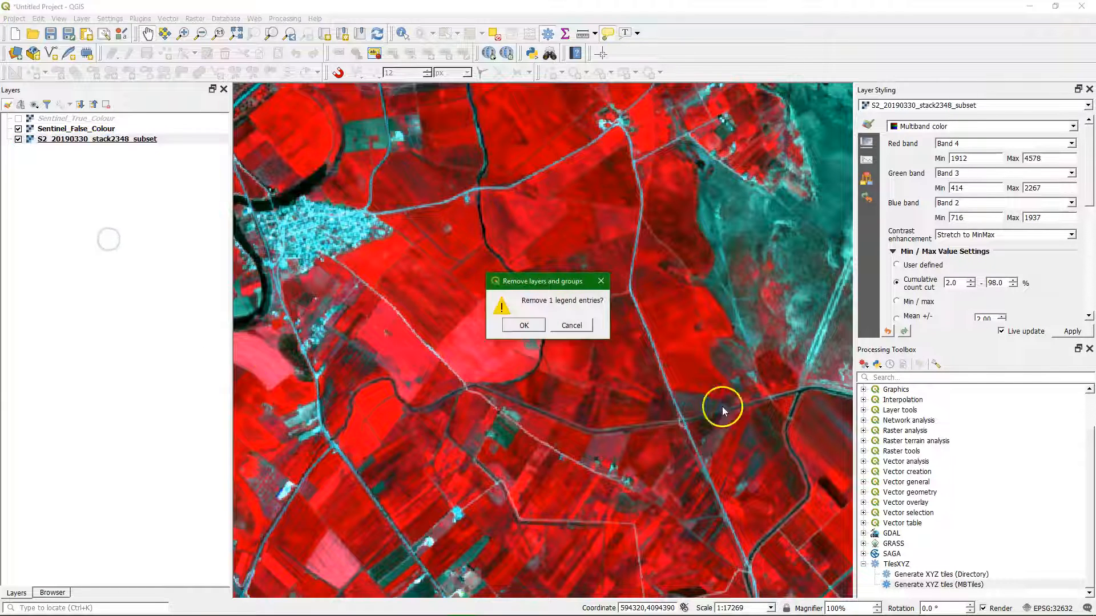
click(525, 326)
Step: Switch to File Explorer and delete S2_20190330_stack2348_subset.tif from the CropMapping folder
mouse_move(269, 610)
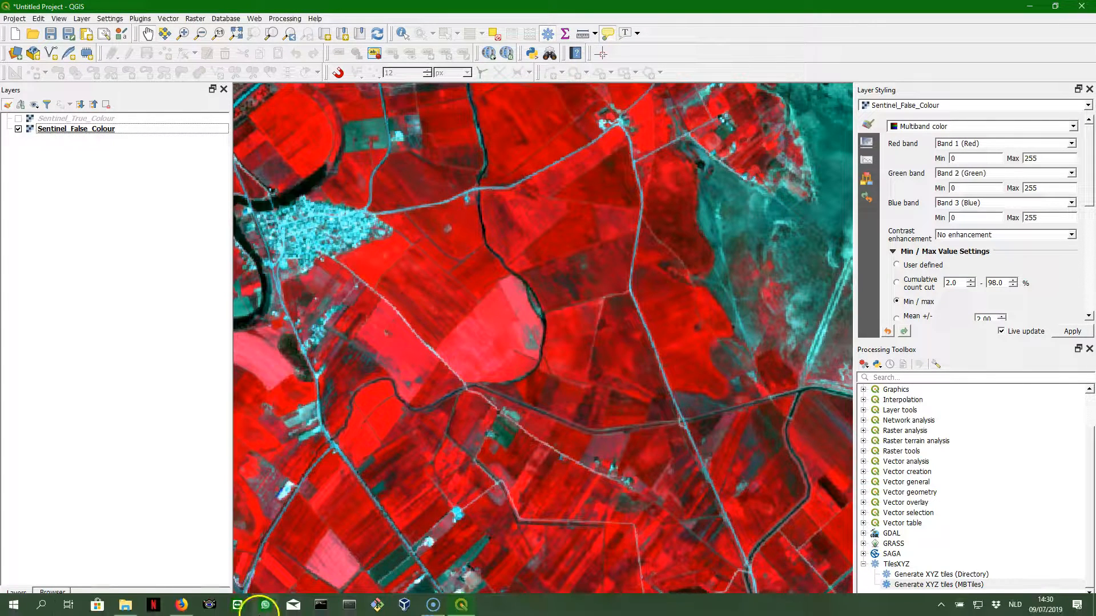
click(151, 605)
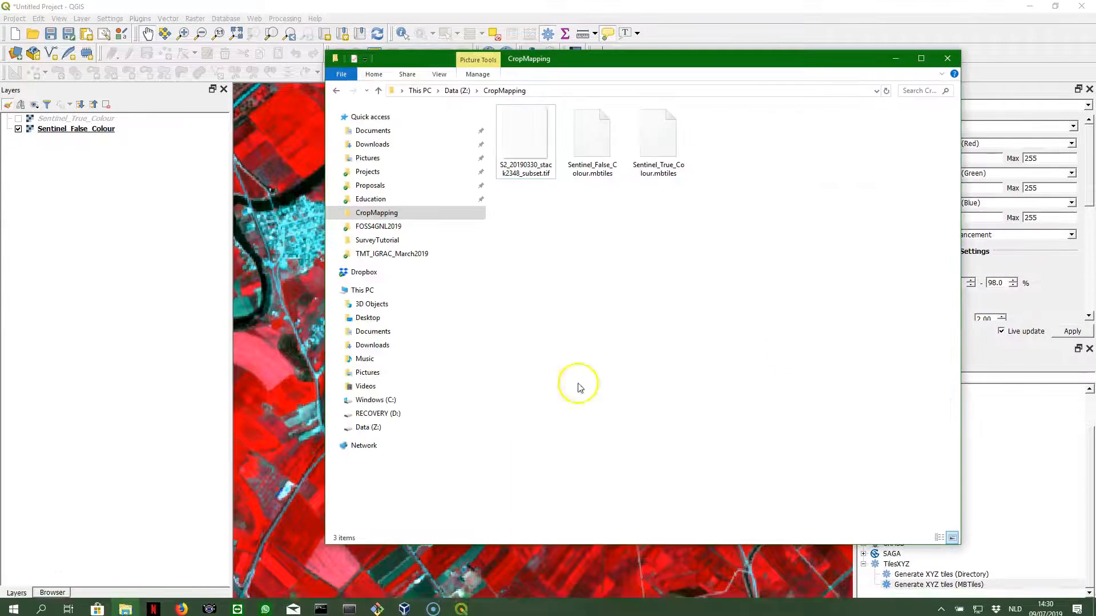
click(526, 142)
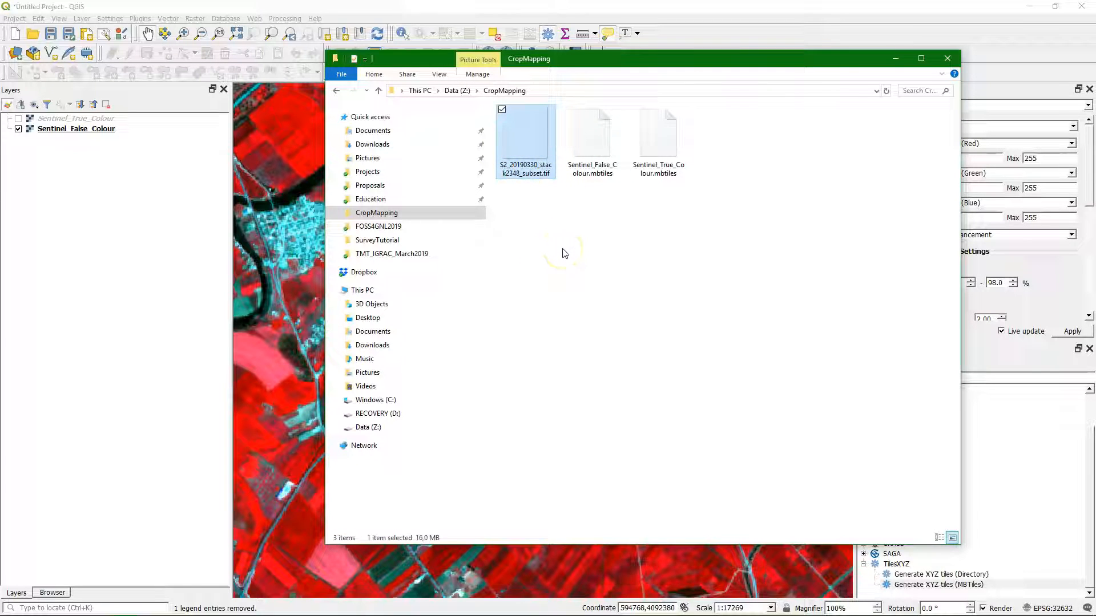
key(Delete)
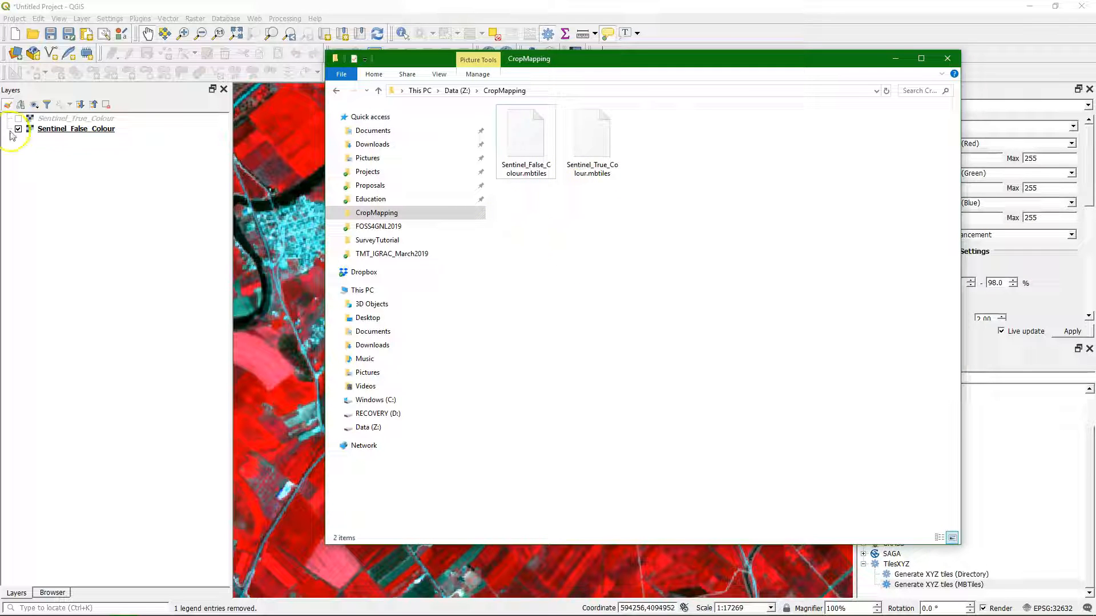
Step: Return to QGIS, add the OpenStreetMap XYZ tile layer to the map, inspect it, and zoom to the Sentinel_True_Colour extent
click(97, 185)
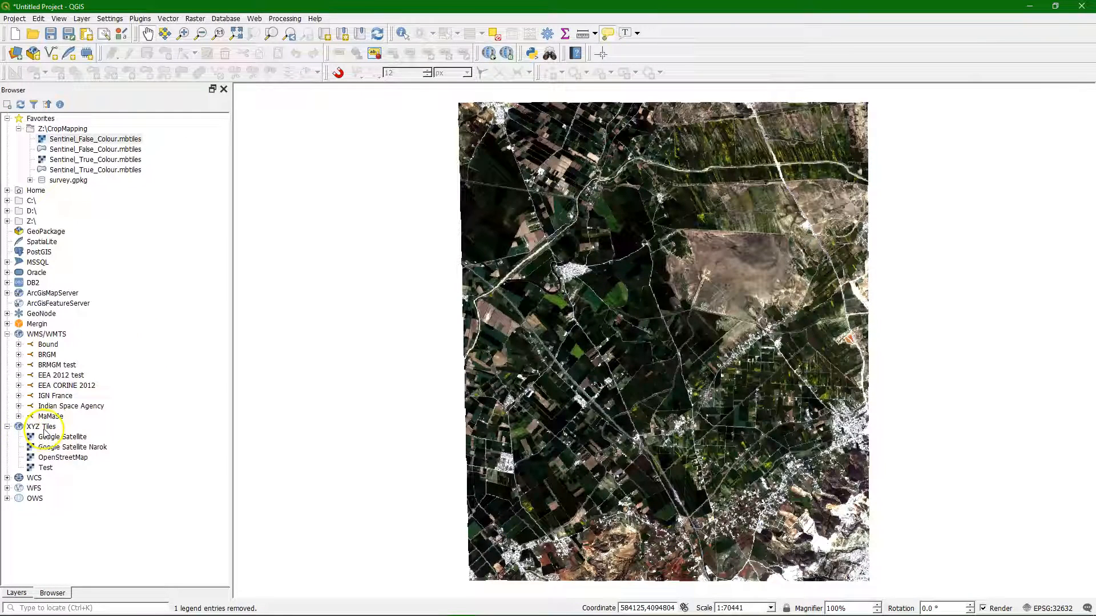
drag(62, 457, 561, 302)
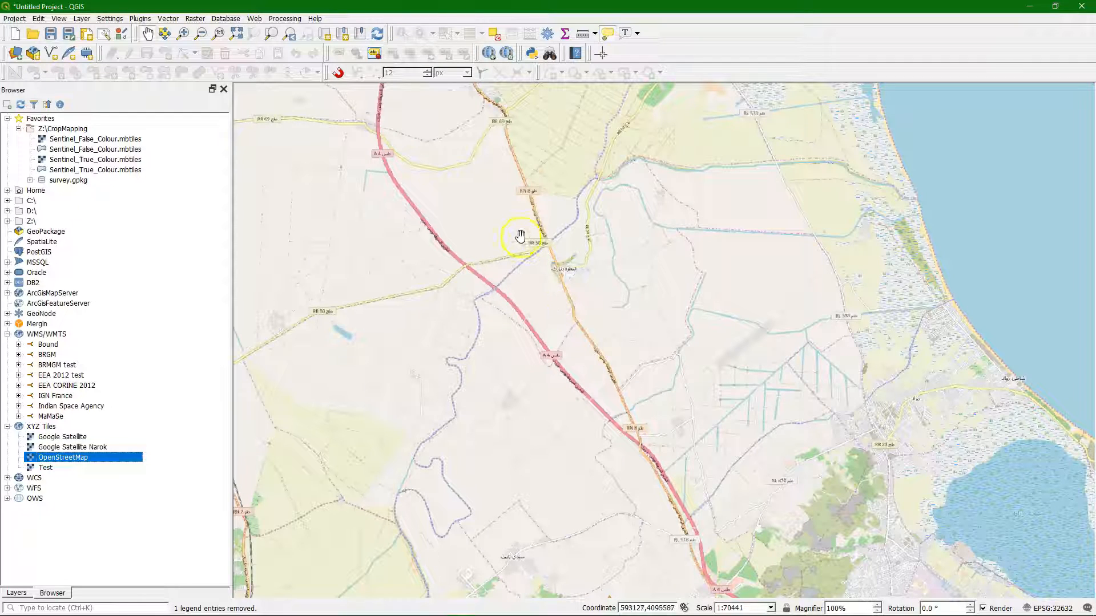
scroll(604, 374, up, 4)
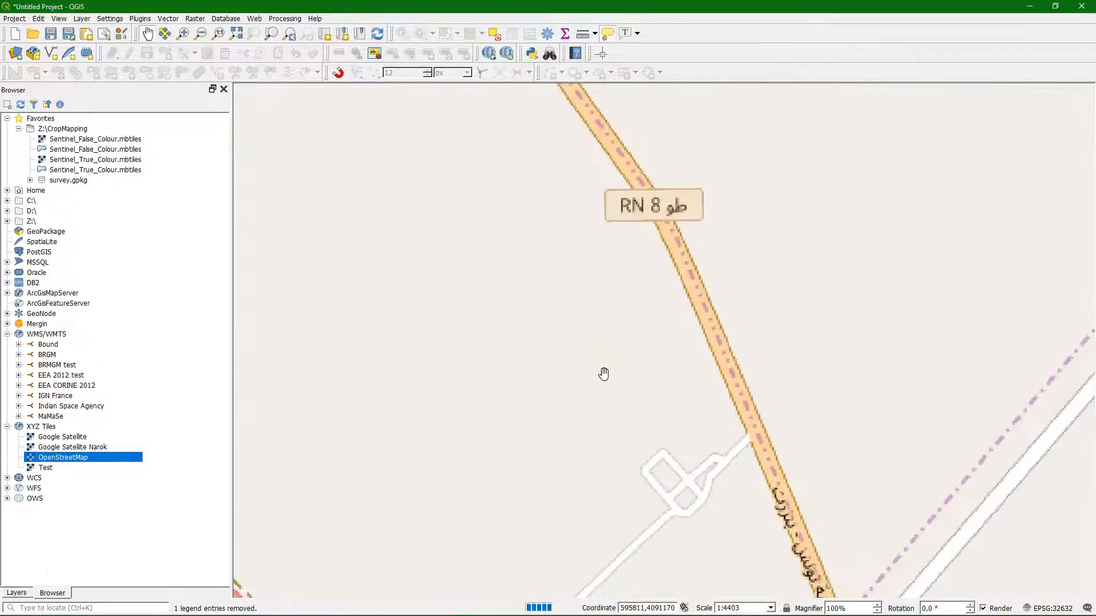
scroll(624, 379, down, 3)
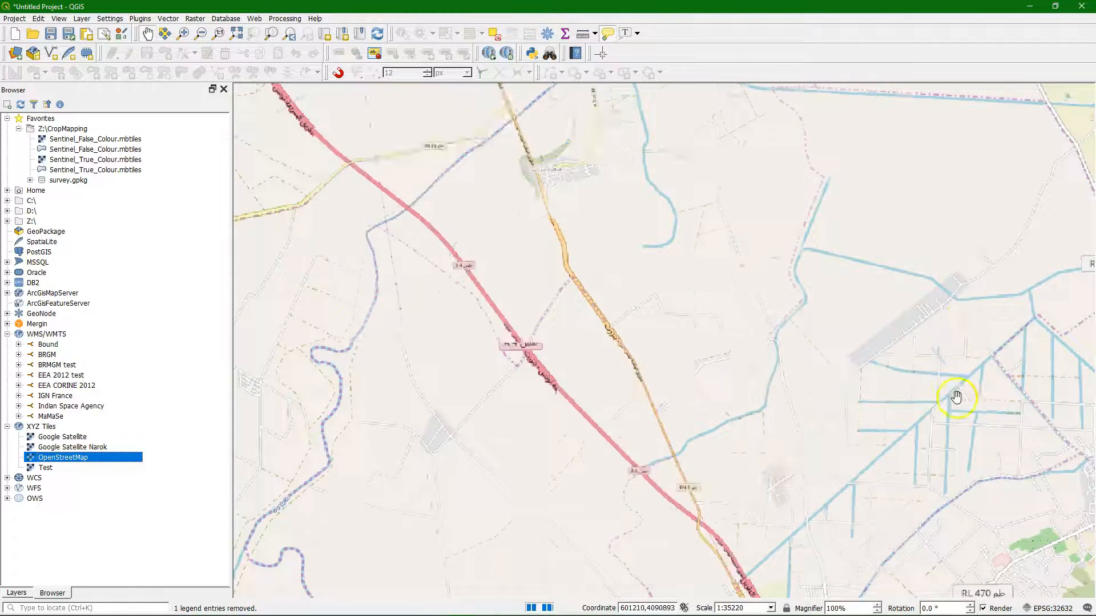
drag(905, 391, 620, 312)
scroll(428, 370, up, 1)
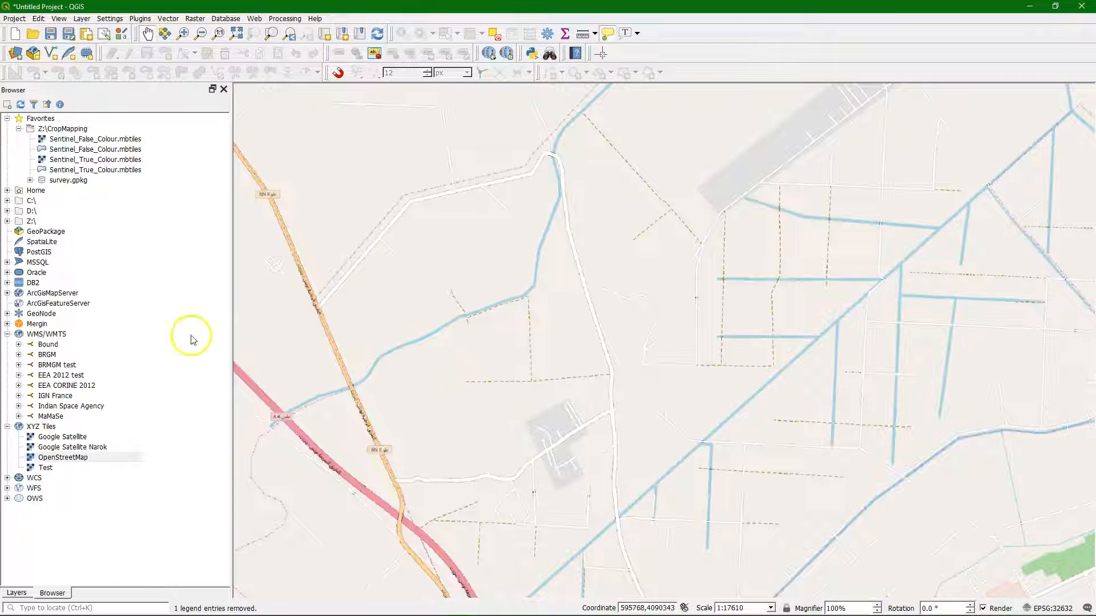
click(17, 592)
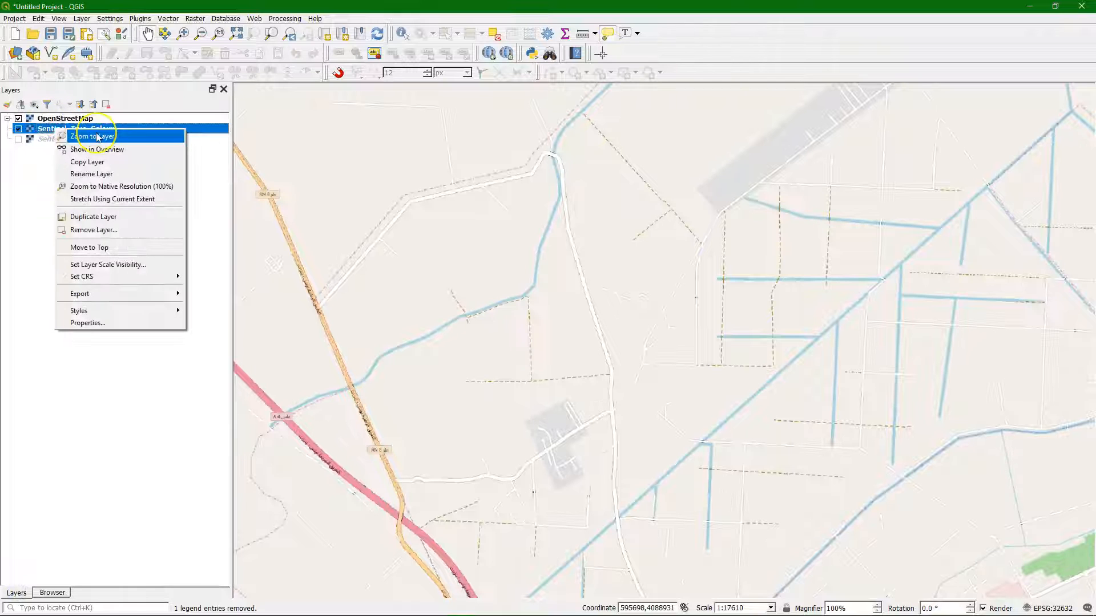
click(98, 137)
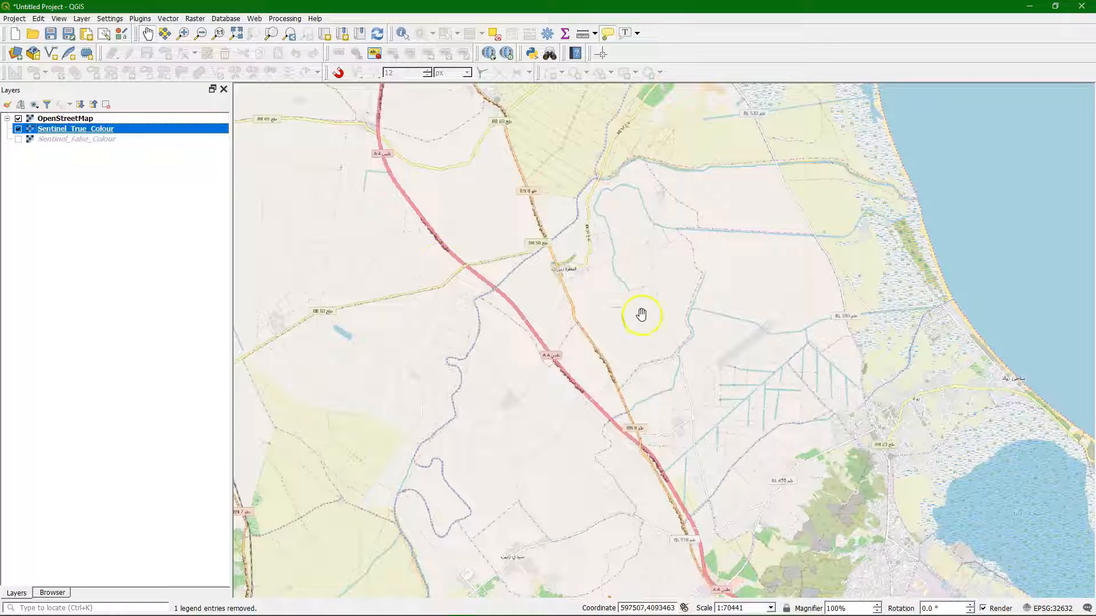
Step: Rename the OpenStreetMap layer as OSM Online
click(65, 120)
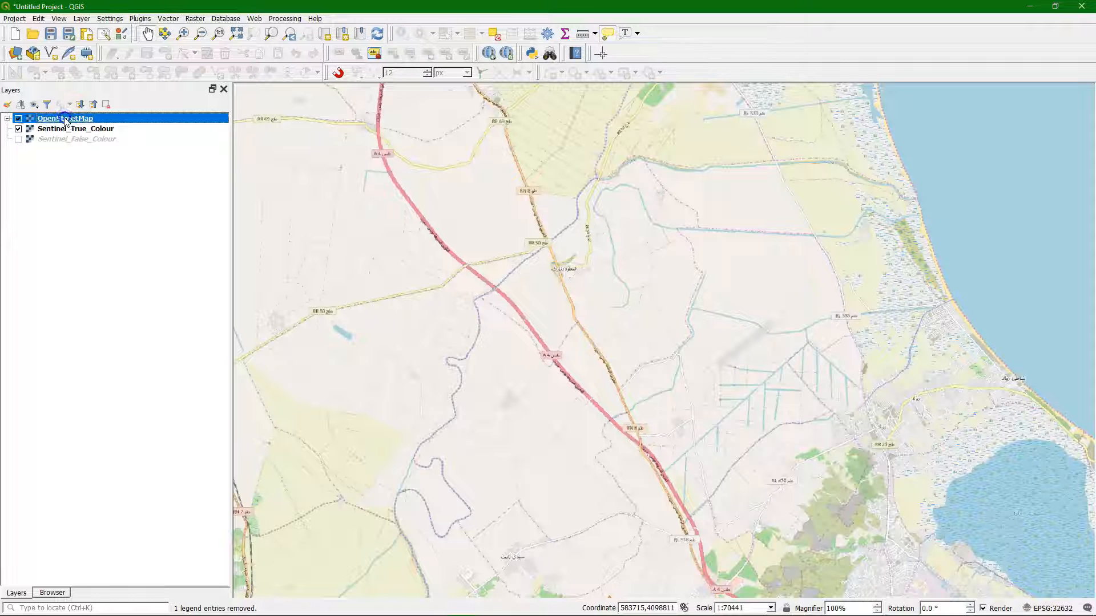
right_click(68, 122)
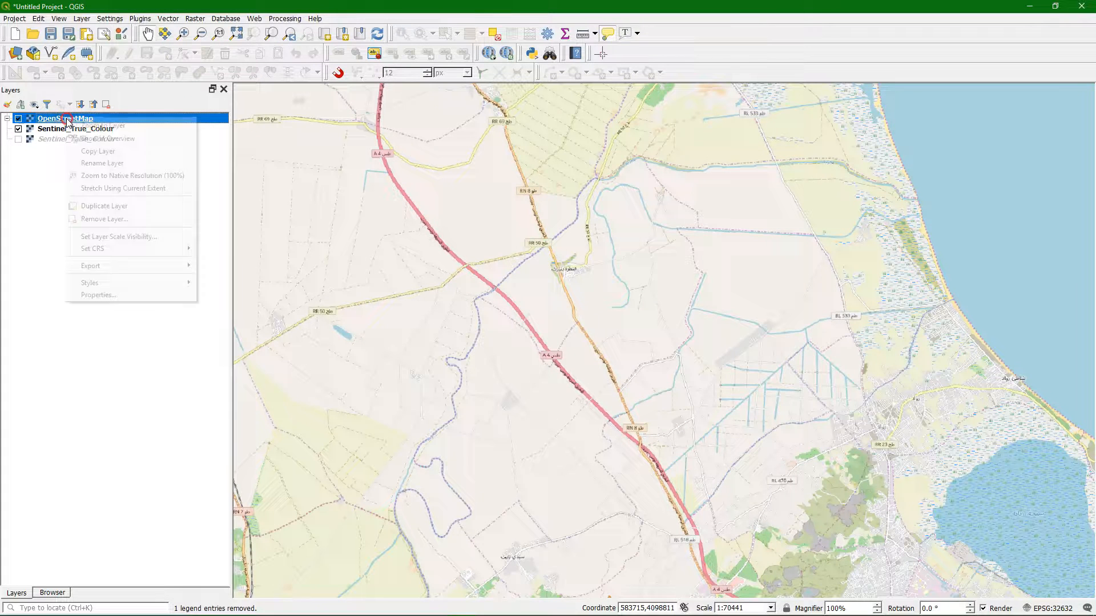
click(108, 162)
text(OSM Online)
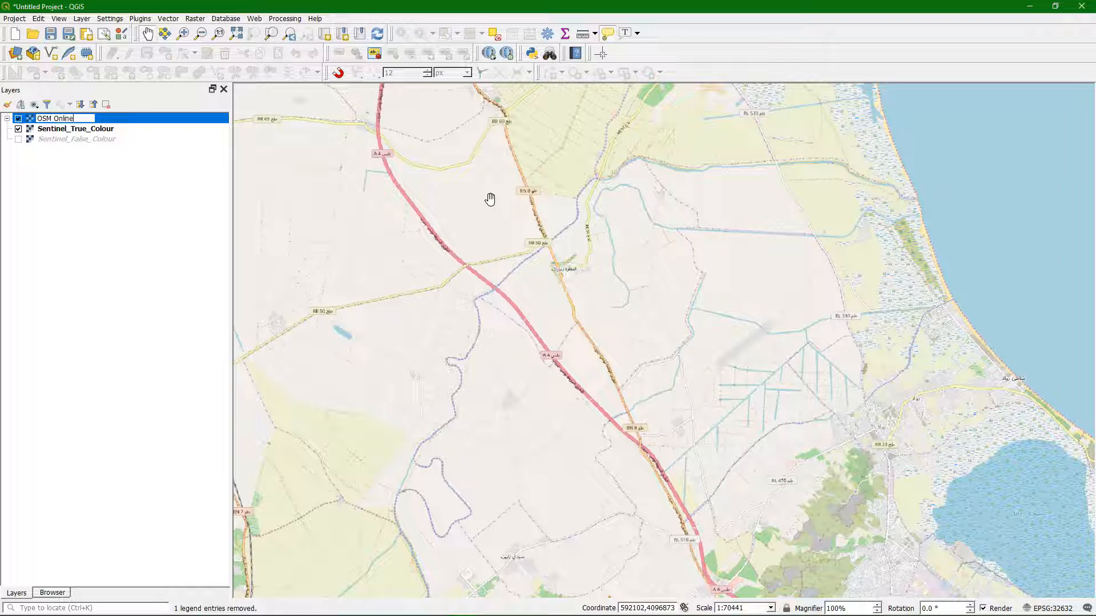
click(110, 187)
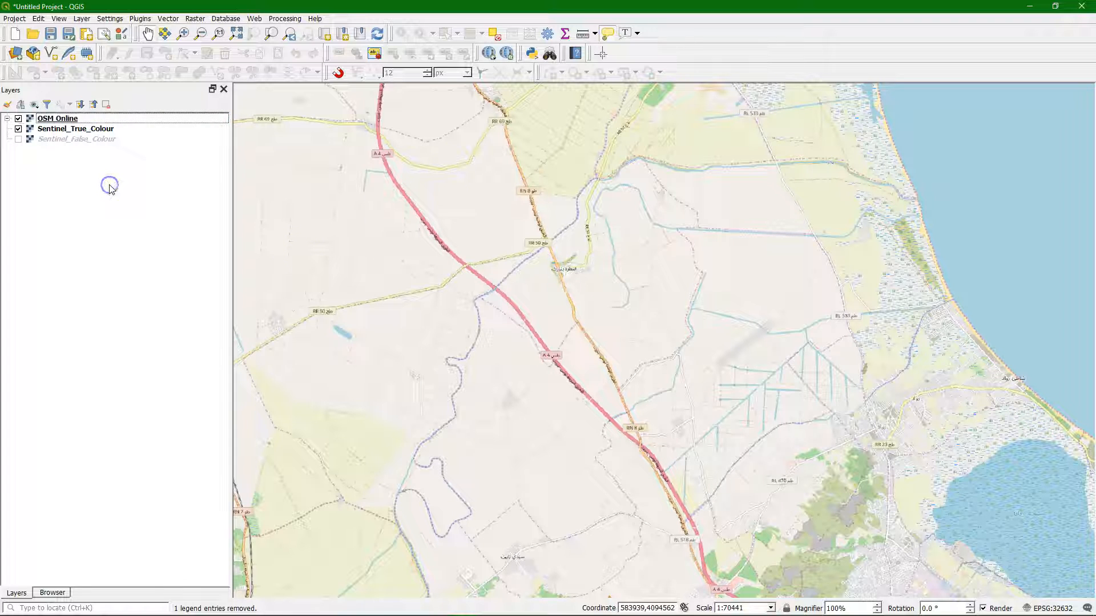
click(75, 118)
click(161, 207)
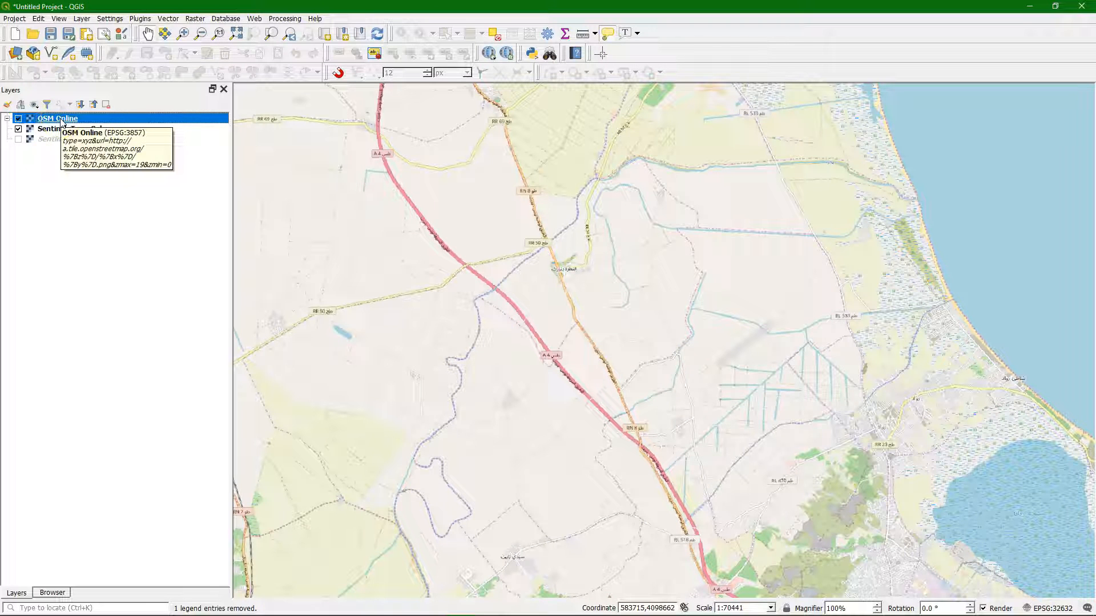
right_click(62, 123)
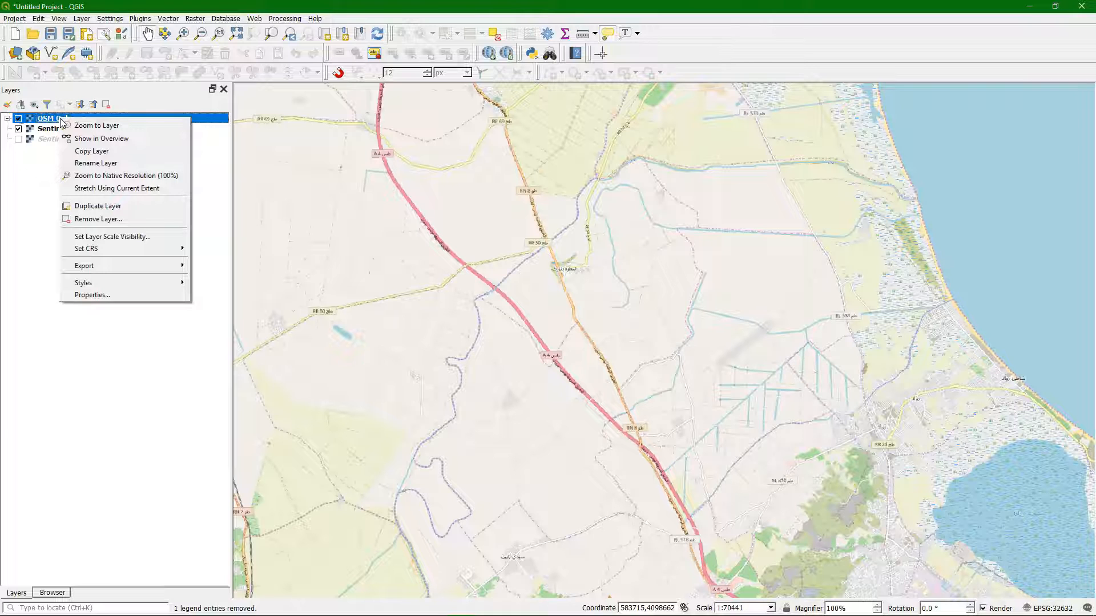
click(30, 168)
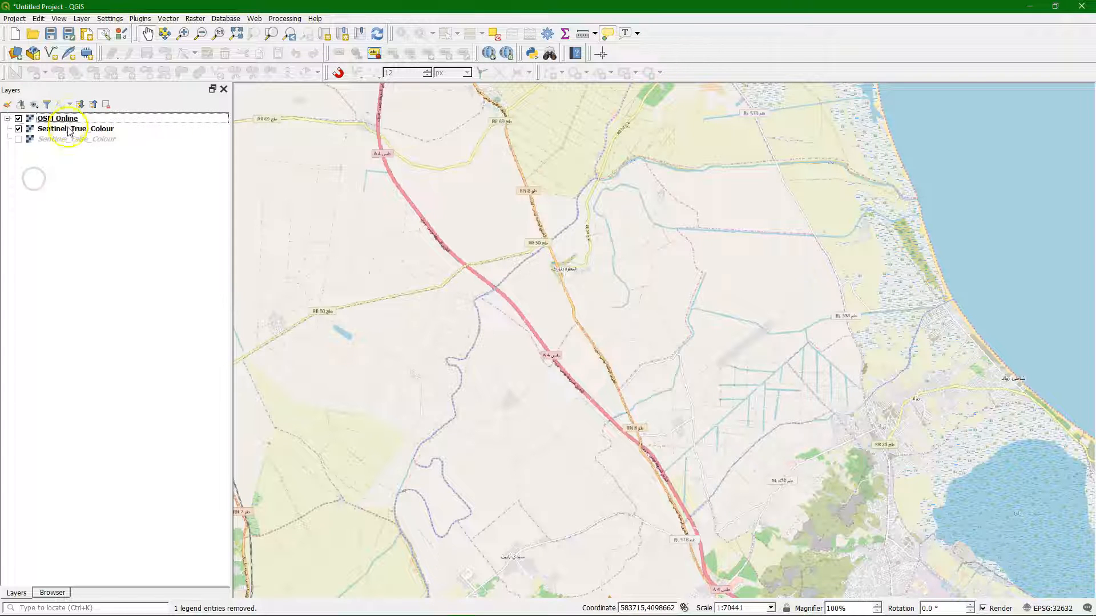
click(67, 130)
right_click(63, 134)
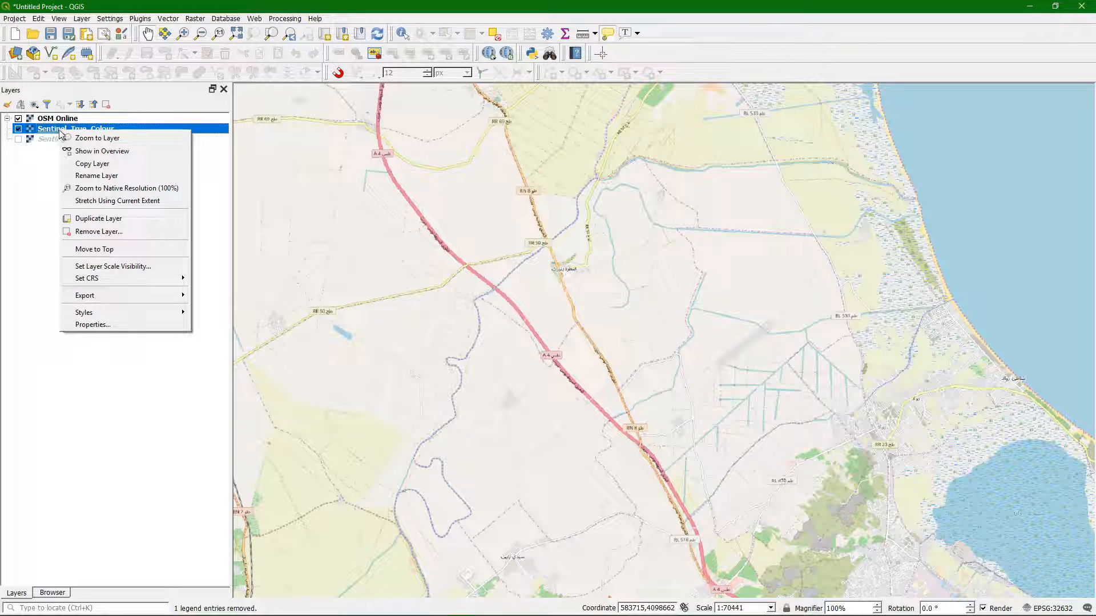
Step: Set the project CRS to EPSG:3857 from the OSM Online layer
click(50, 121)
right_click(50, 122)
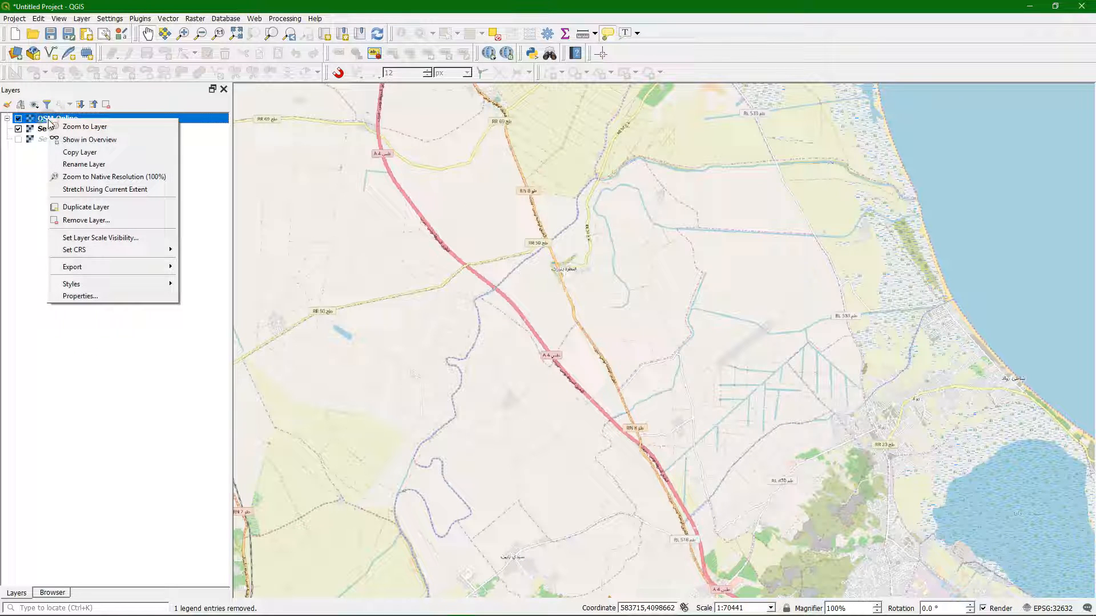
click(120, 249)
click(212, 266)
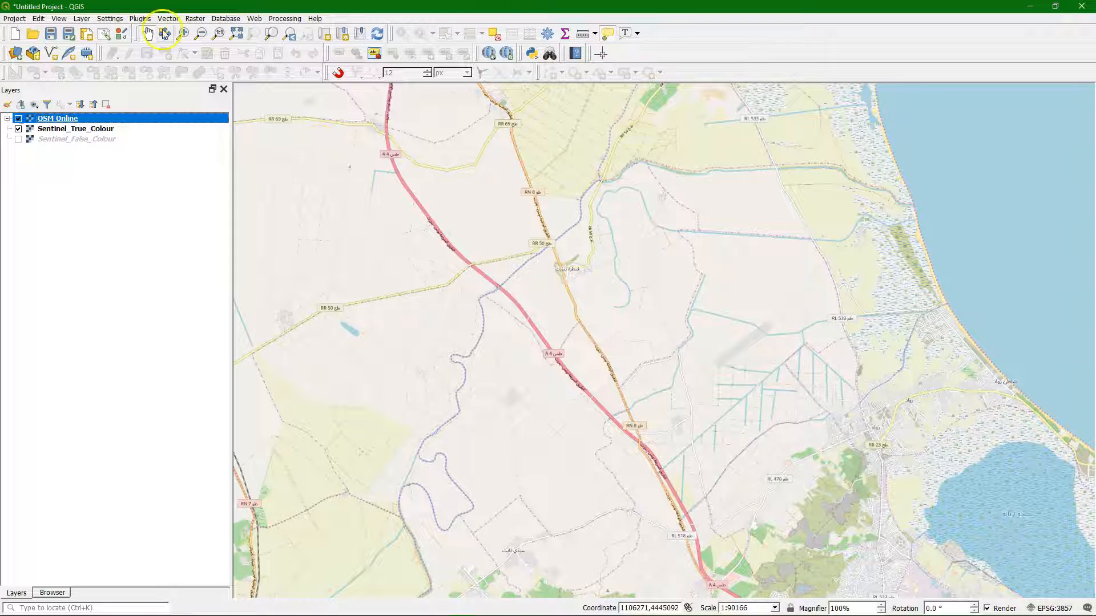
Step: Open Generate XYZ tiles (MBTiles) from the Processing Toolbox and take the extent from the Sentinel_True_Colour layer
click(139, 19)
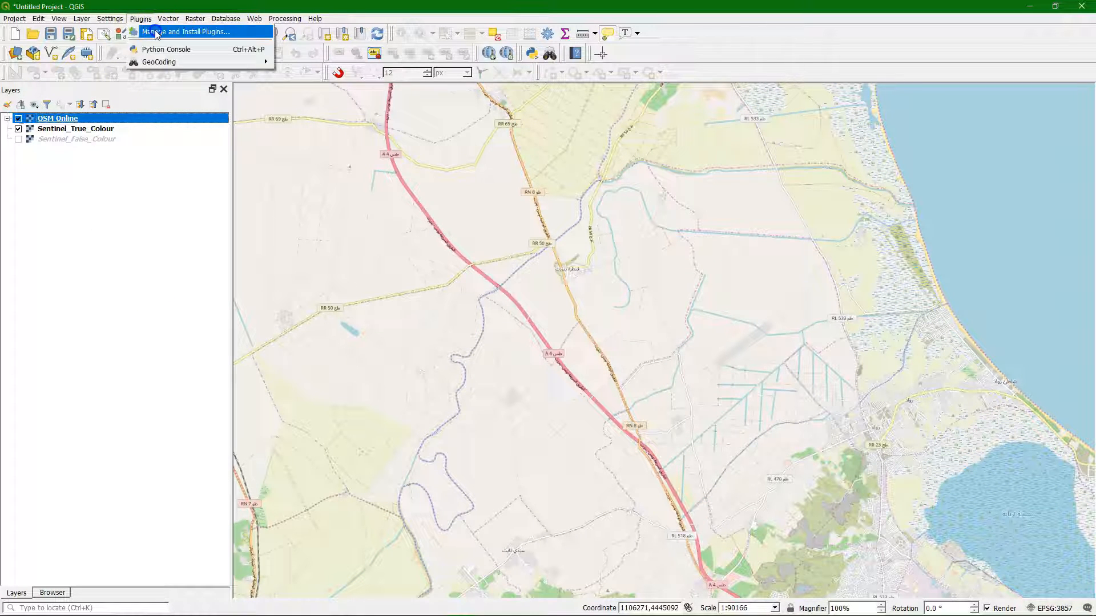
click(283, 18)
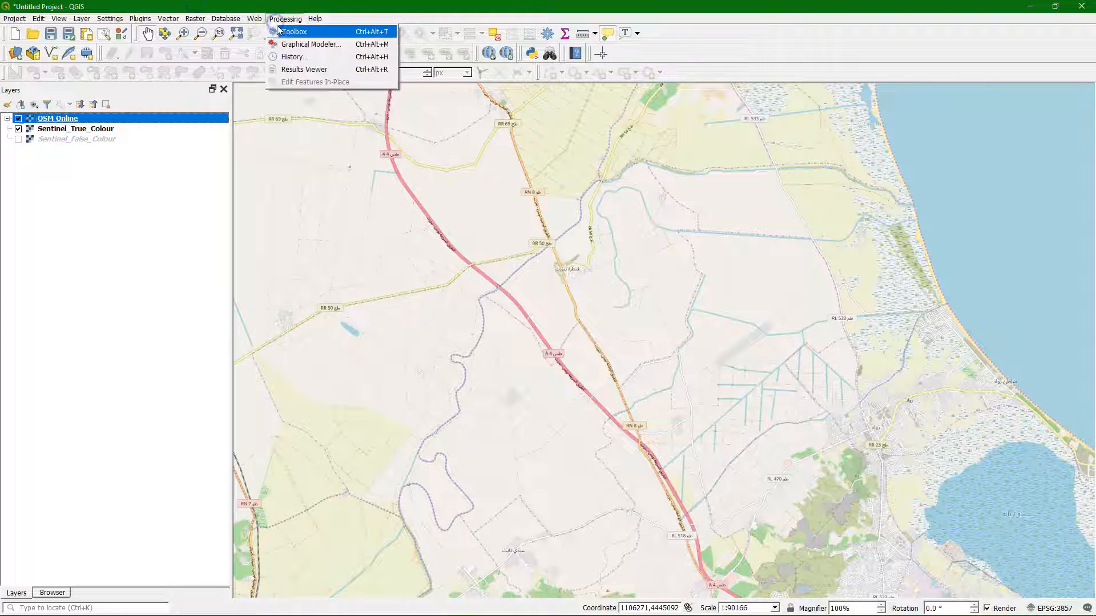
click(279, 31)
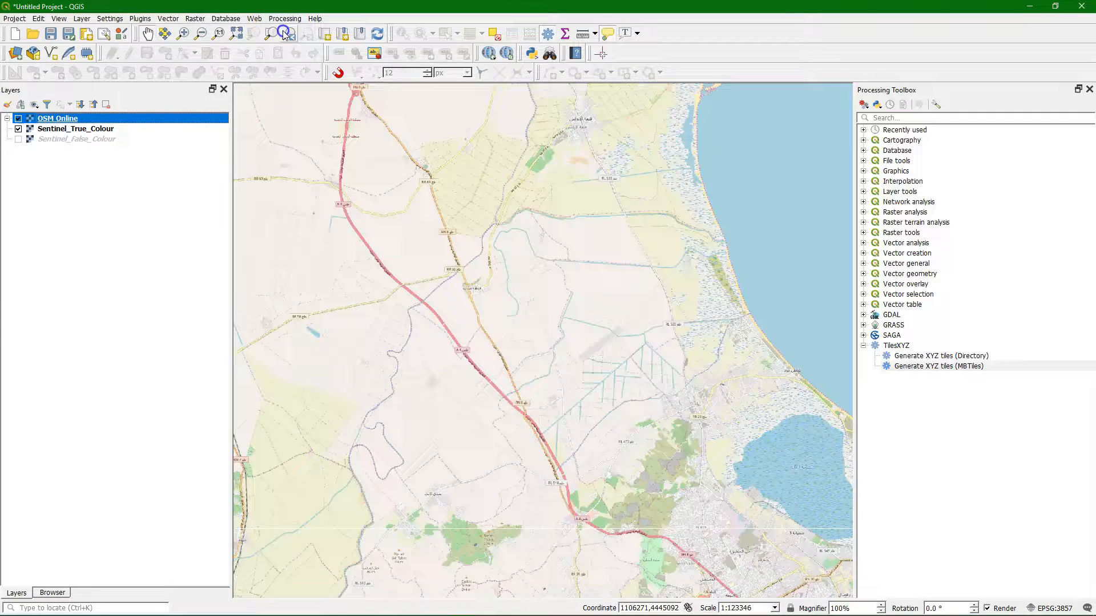
double_click(930, 366)
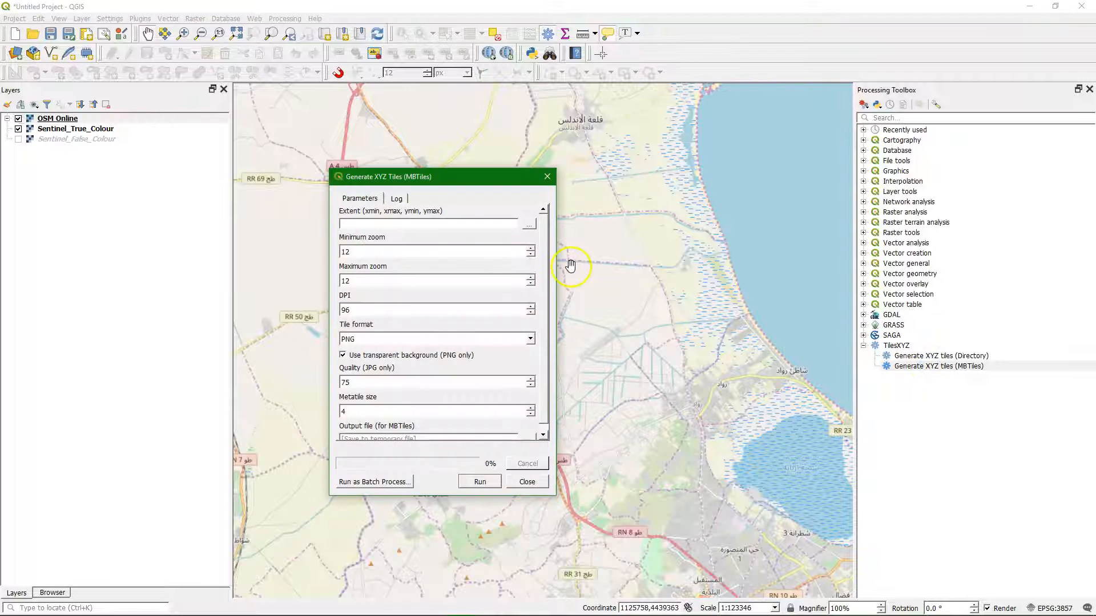
click(529, 224)
click(555, 256)
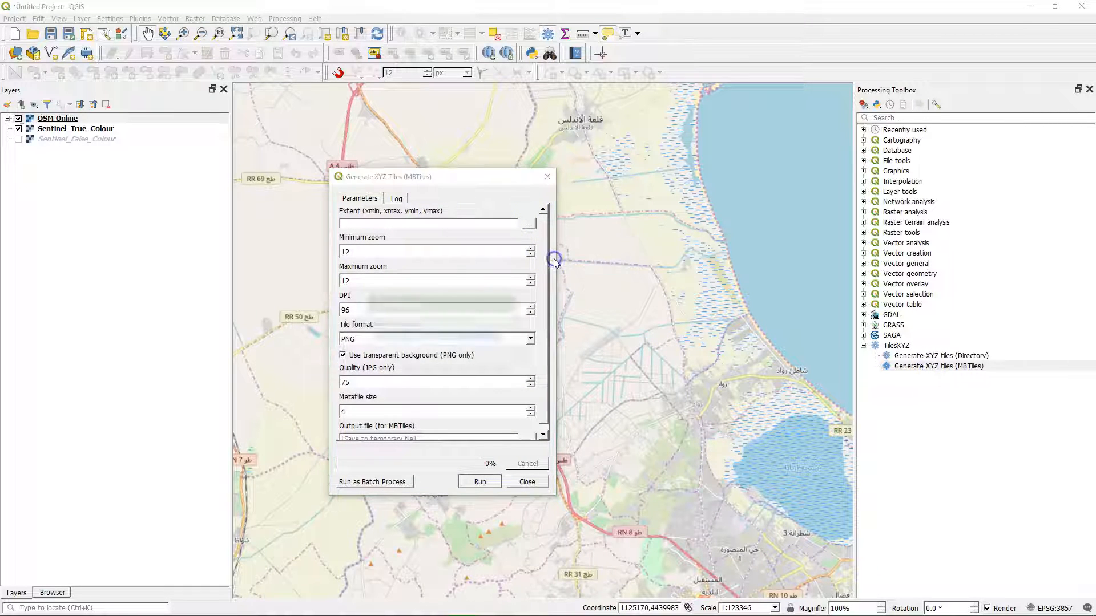
click(508, 337)
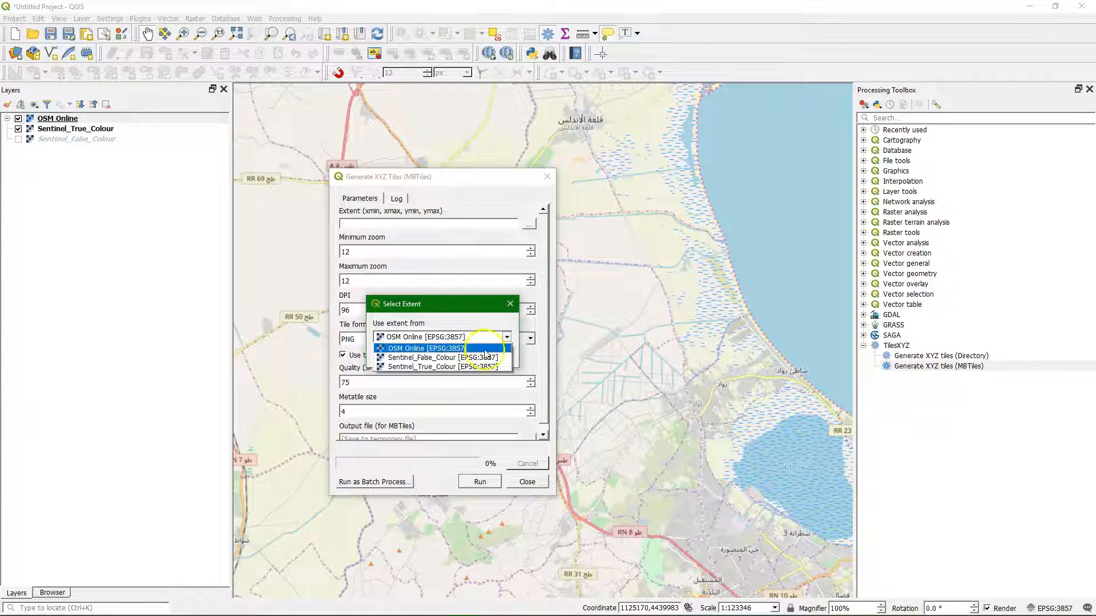
click(449, 368)
click(445, 354)
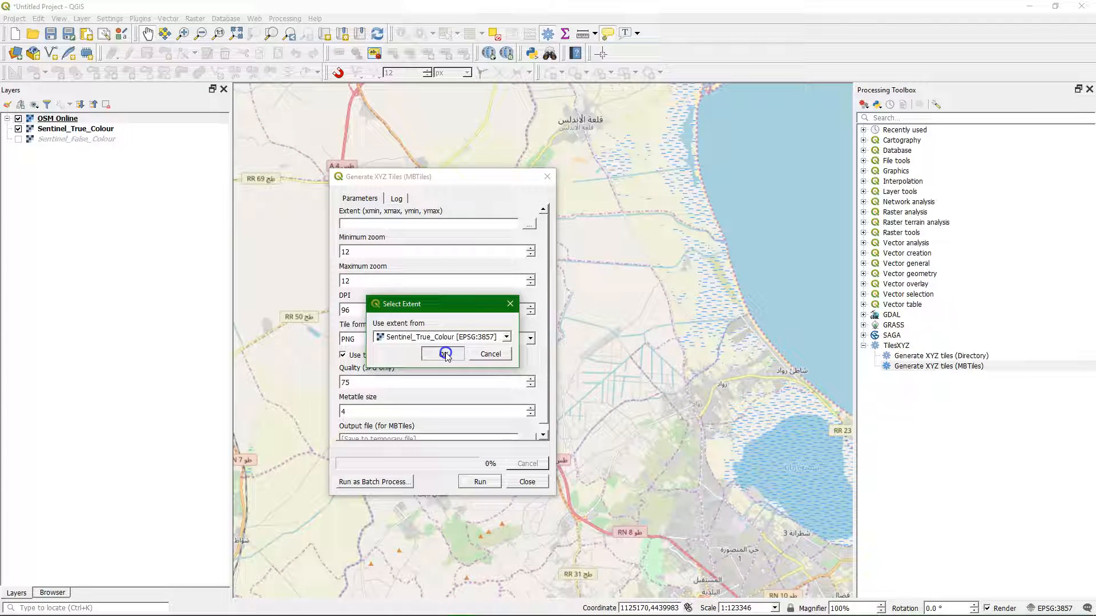
click(445, 354)
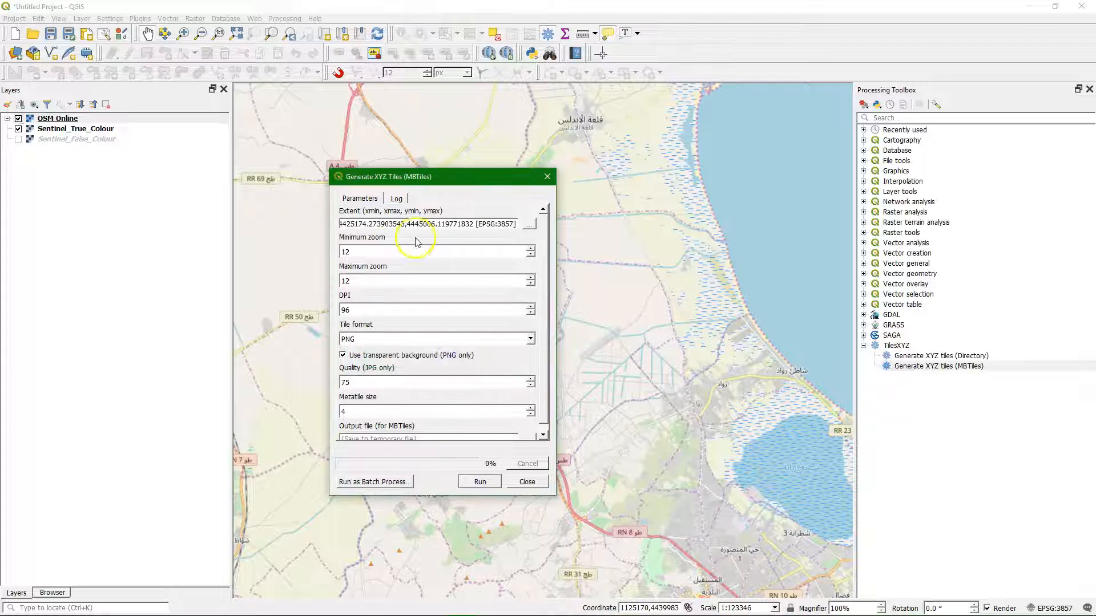
Step: Set both the minimum and maximum zoom of the MBTiles generation to 15
drag(349, 250, 331, 250)
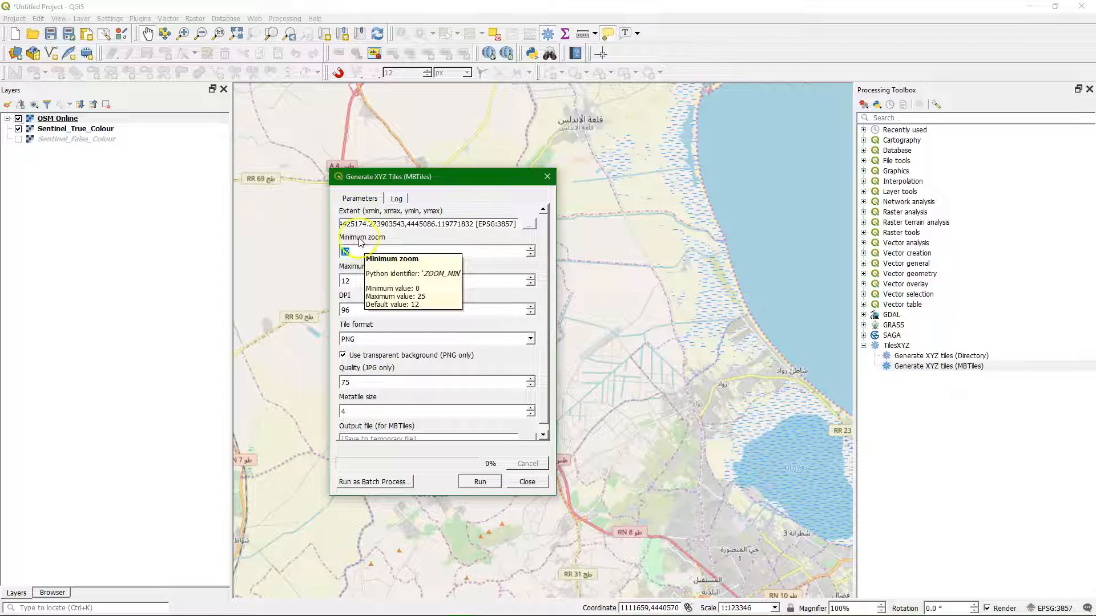
text(15)
drag(354, 281, 337, 281)
text(15)
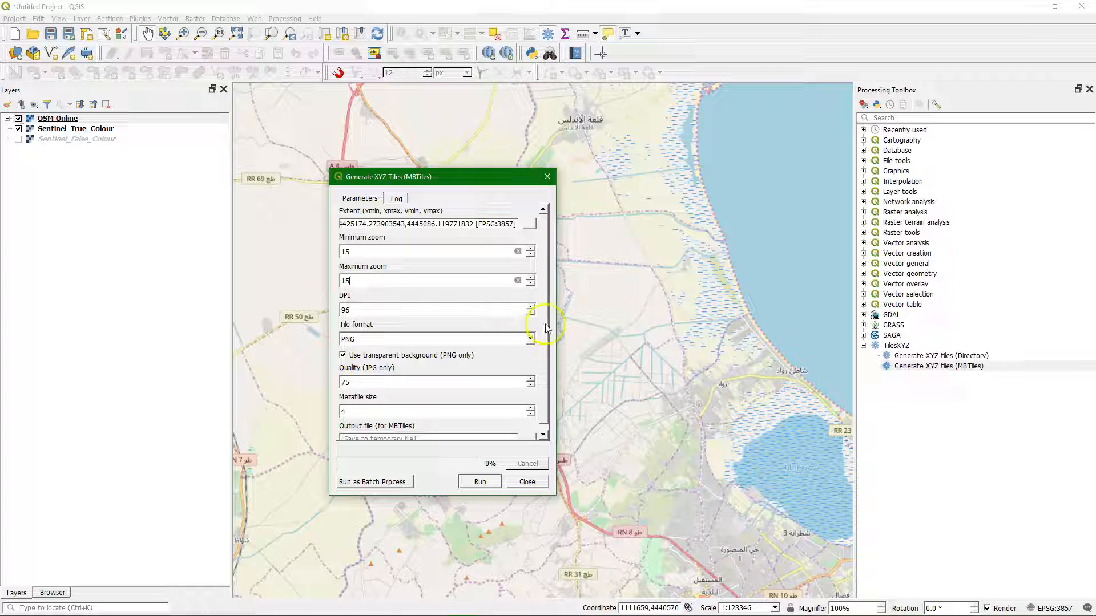
Step: Set the MBTiles output file to OSM_Offline in the CropMapping folder and run the tile generation
scroll(542, 331, down, 1)
click(529, 432)
click(557, 460)
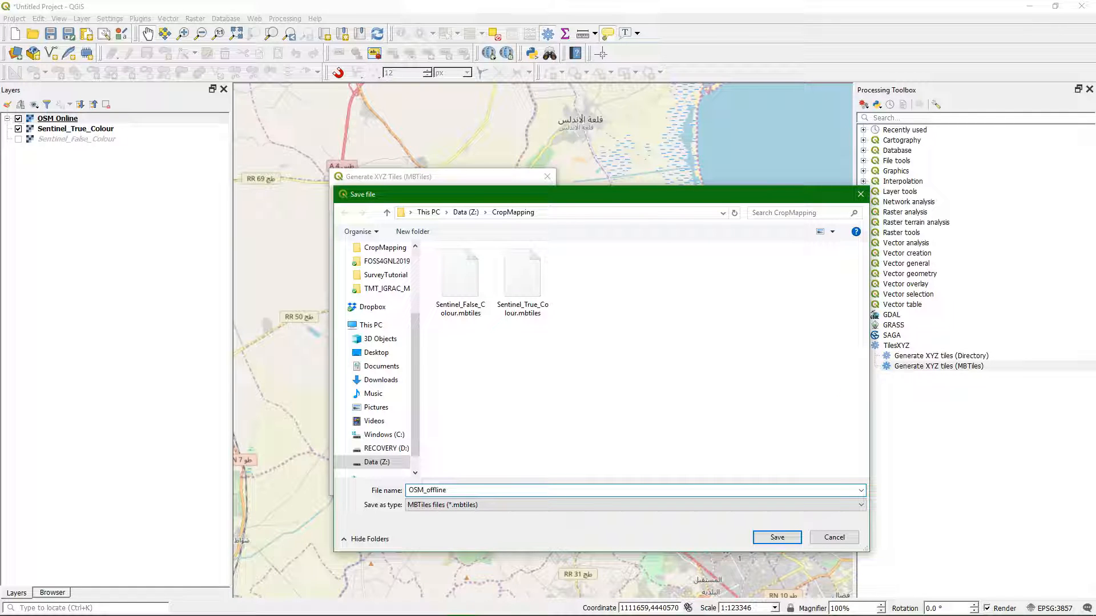
key(BackSpace)
key(BackSpace)
click(780, 539)
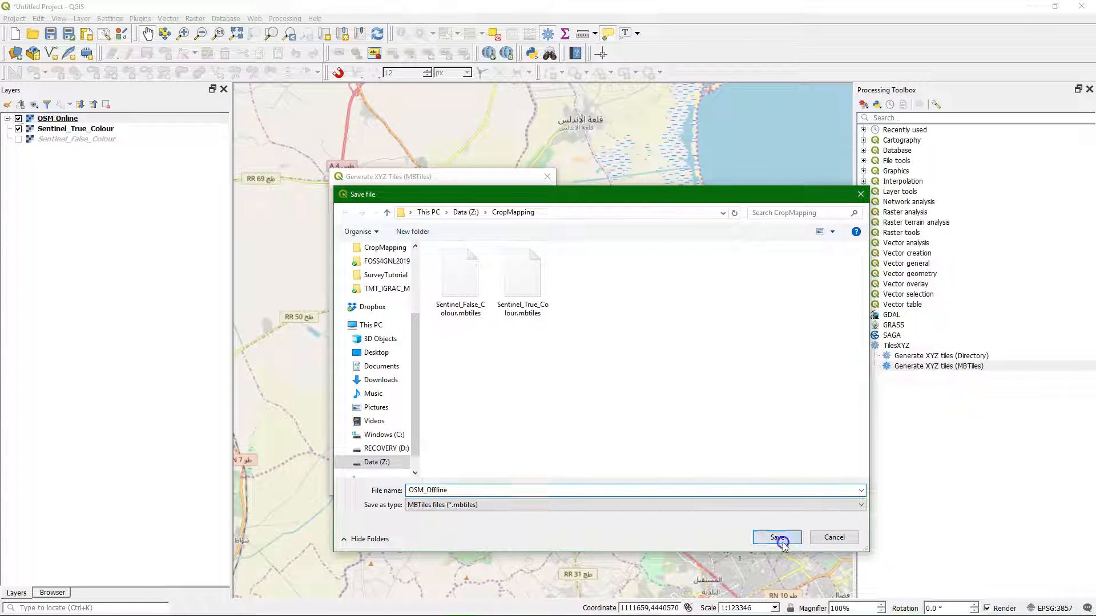
click(481, 483)
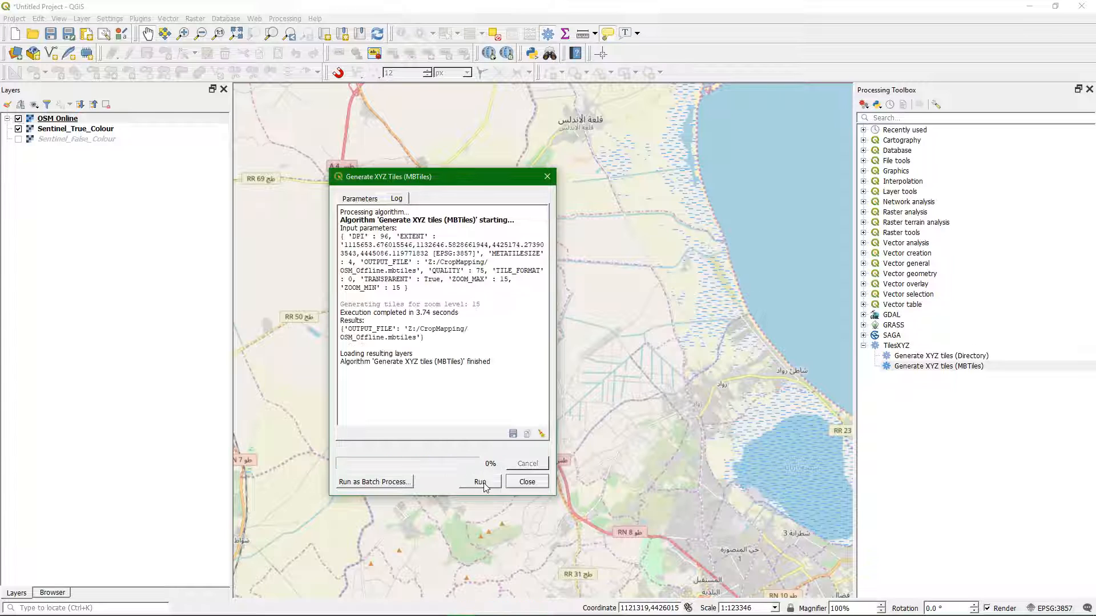
click(535, 482)
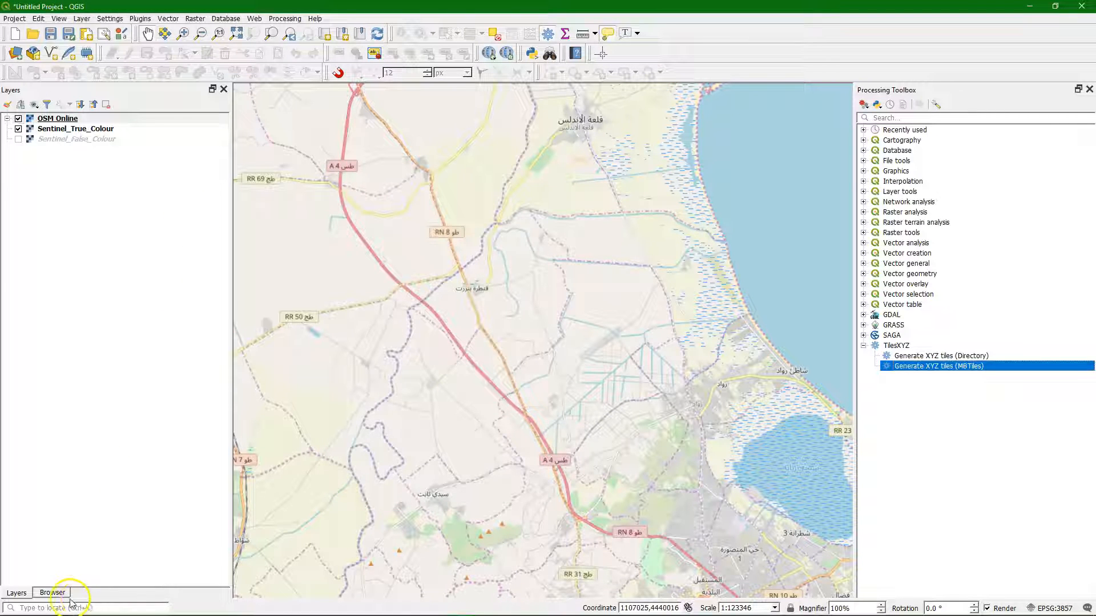
Step: Refresh the CropMapping favourite folder and add the OSM_Offline.mbtiles raster to the map
click(53, 592)
click(20, 104)
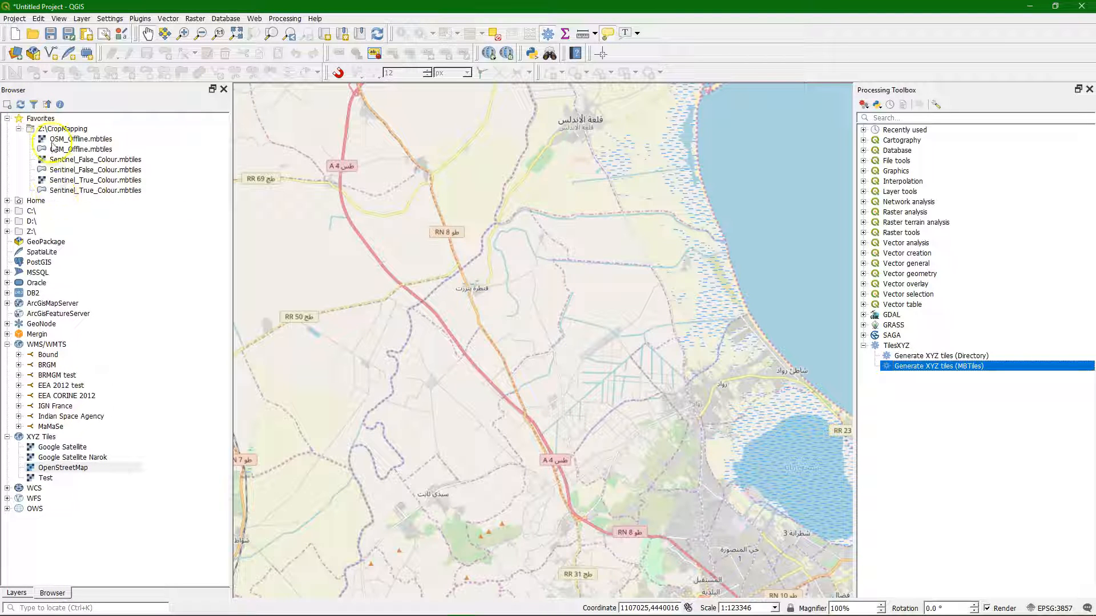
drag(62, 144, 460, 207)
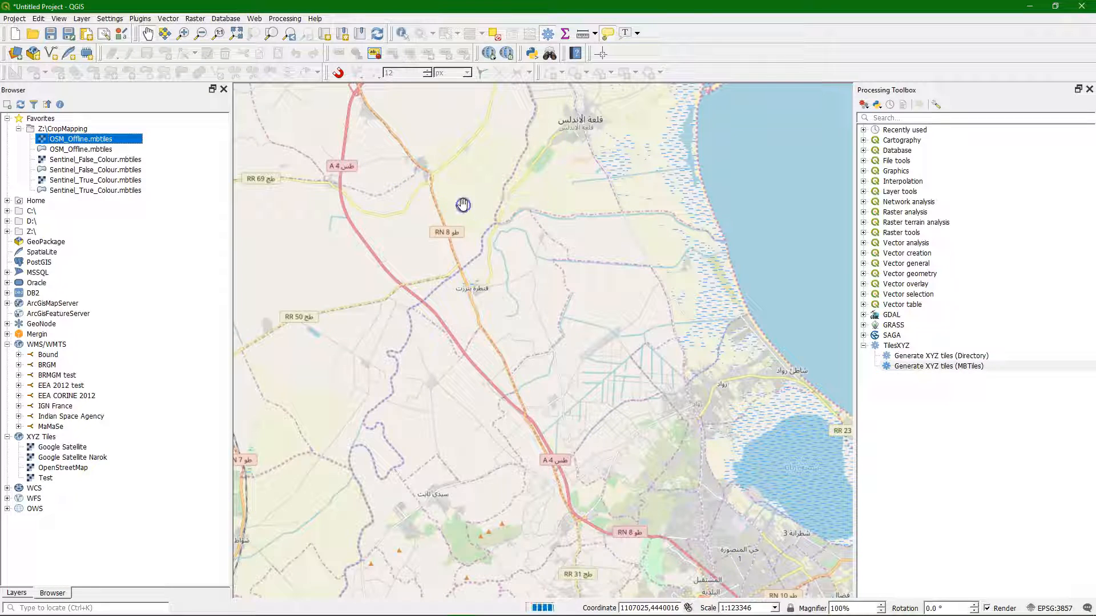
click(17, 593)
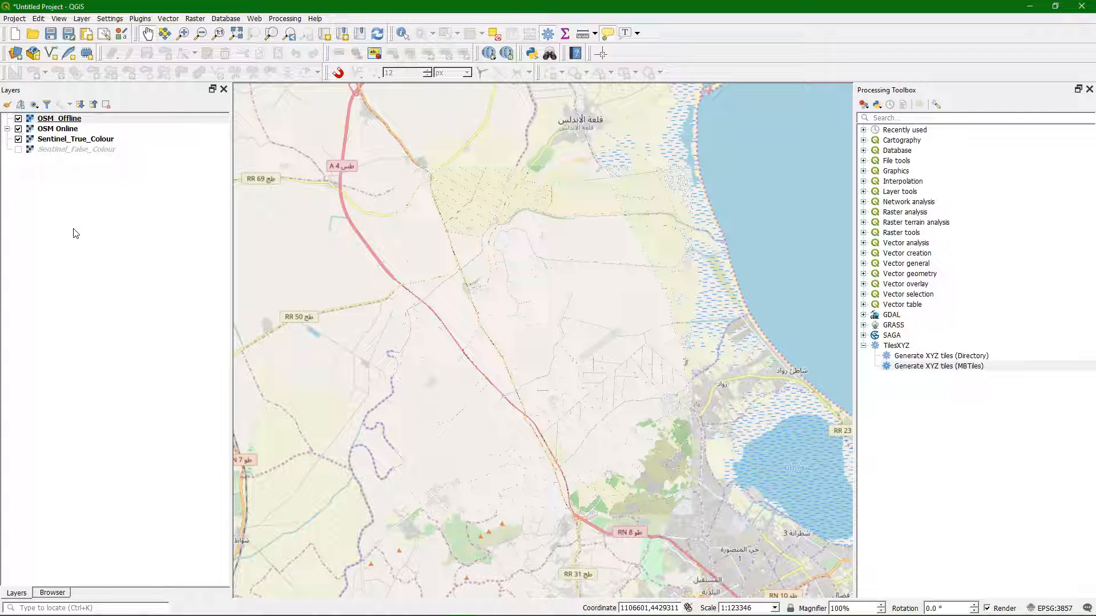
Step: Toggle the OSM Online layer's visibility to compare its coverage with the OSM_Offline tiles
click(18, 129)
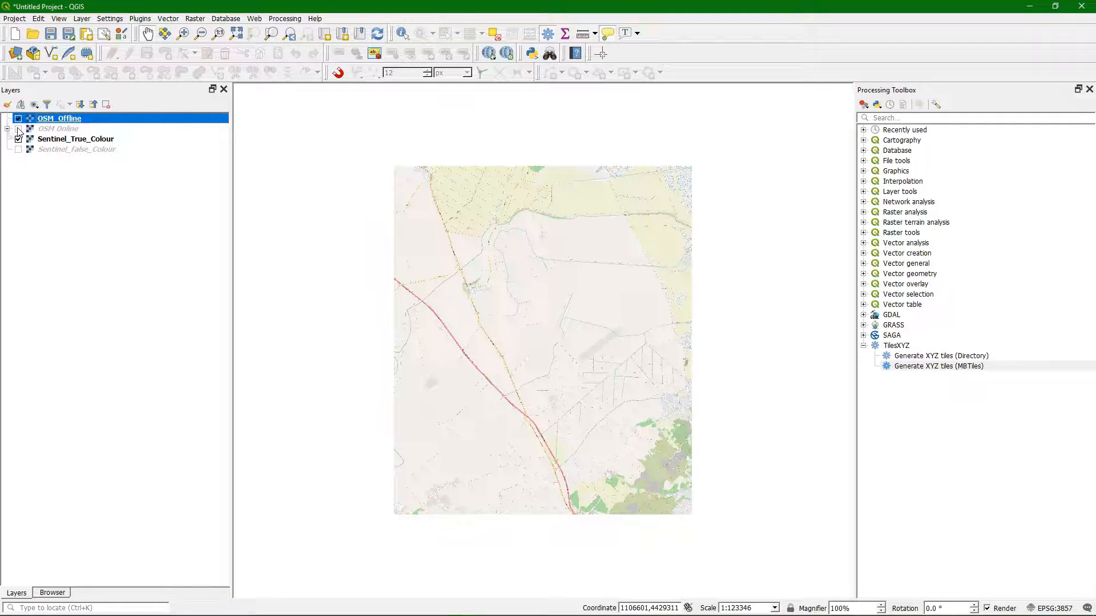
click(18, 129)
click(18, 129)
click(18, 129)
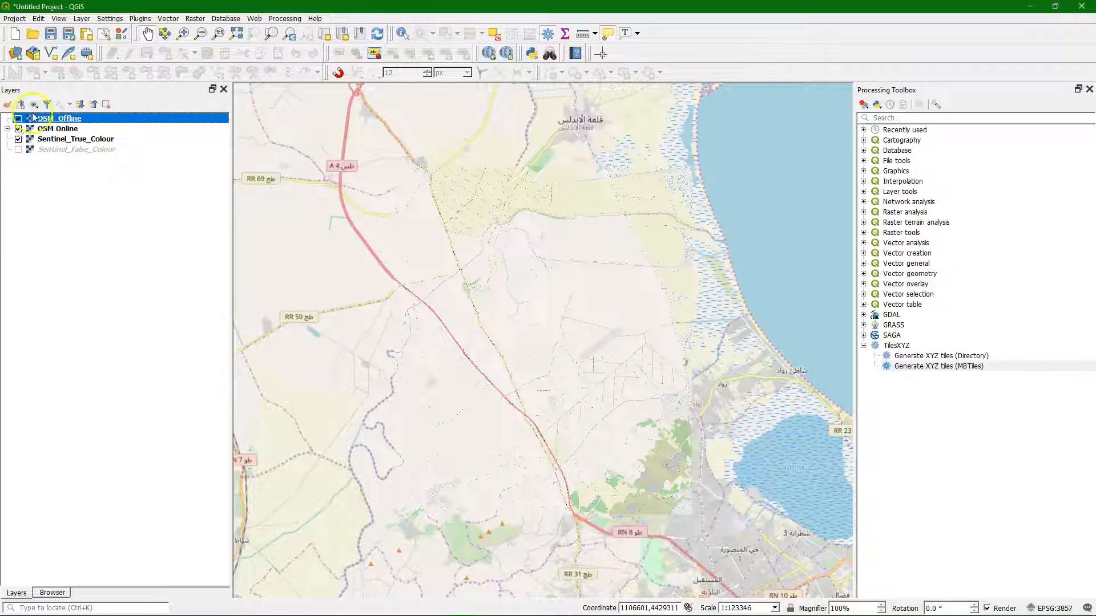
Step: Set the project CRS to WGS 84 / UTM zone 32N (EPSG:32632)
click(1061, 609)
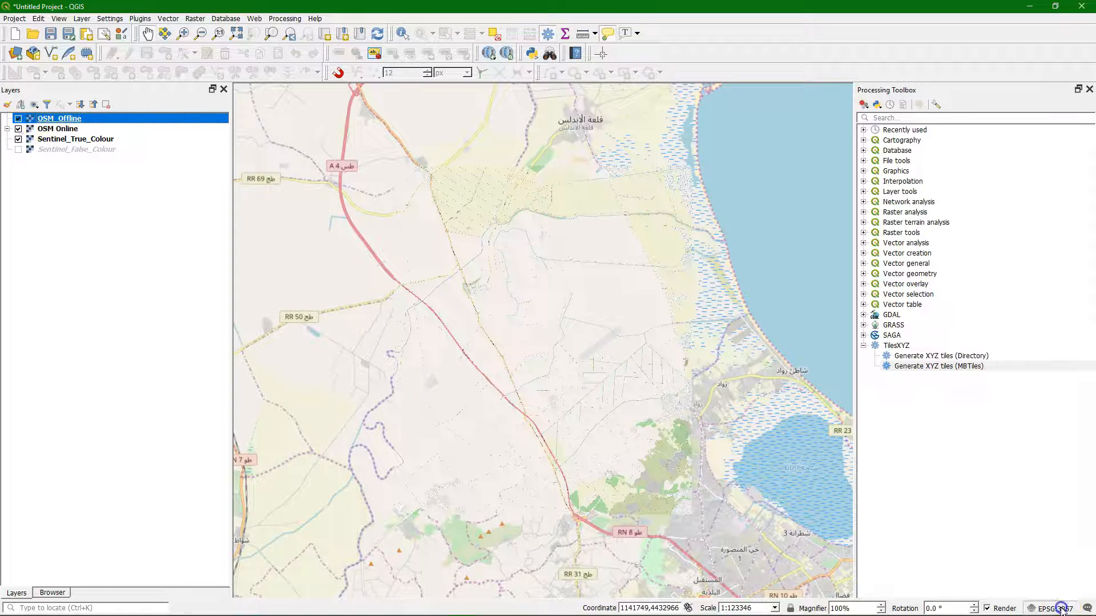
click(390, 227)
text(32632)
click(516, 268)
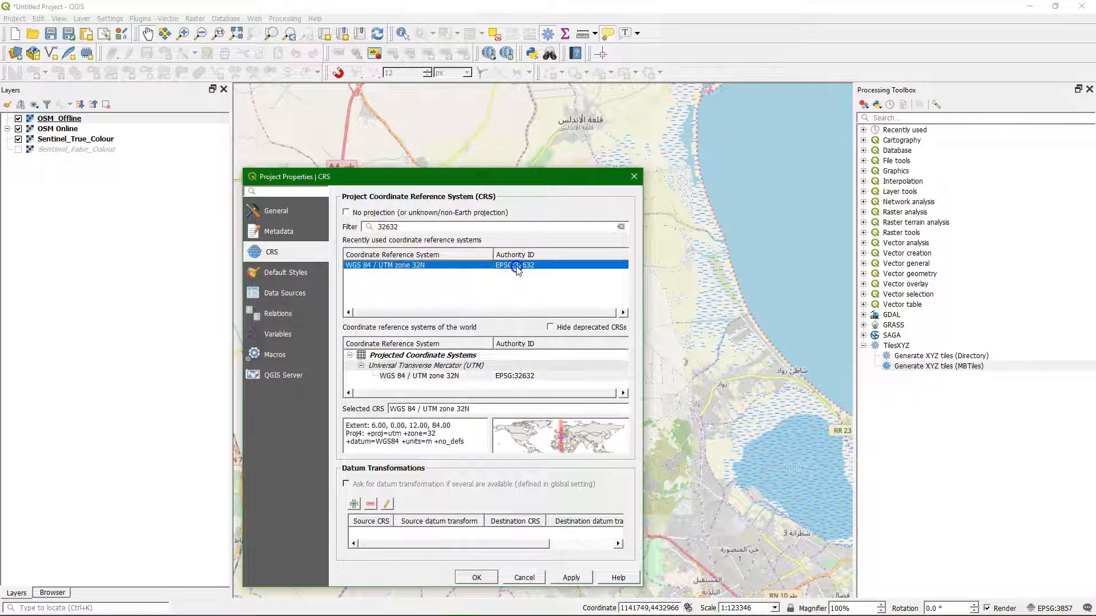
click(493, 576)
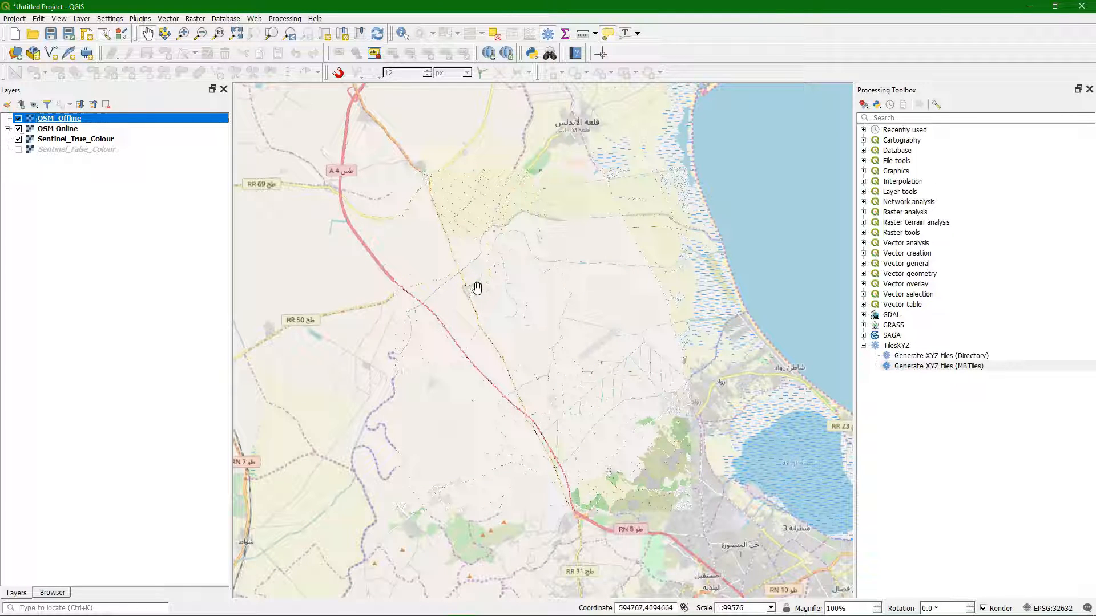
Step: Save the project as cropmapping in the CropMapping folder, using the QGIS files (*.qgs) format
click(14, 19)
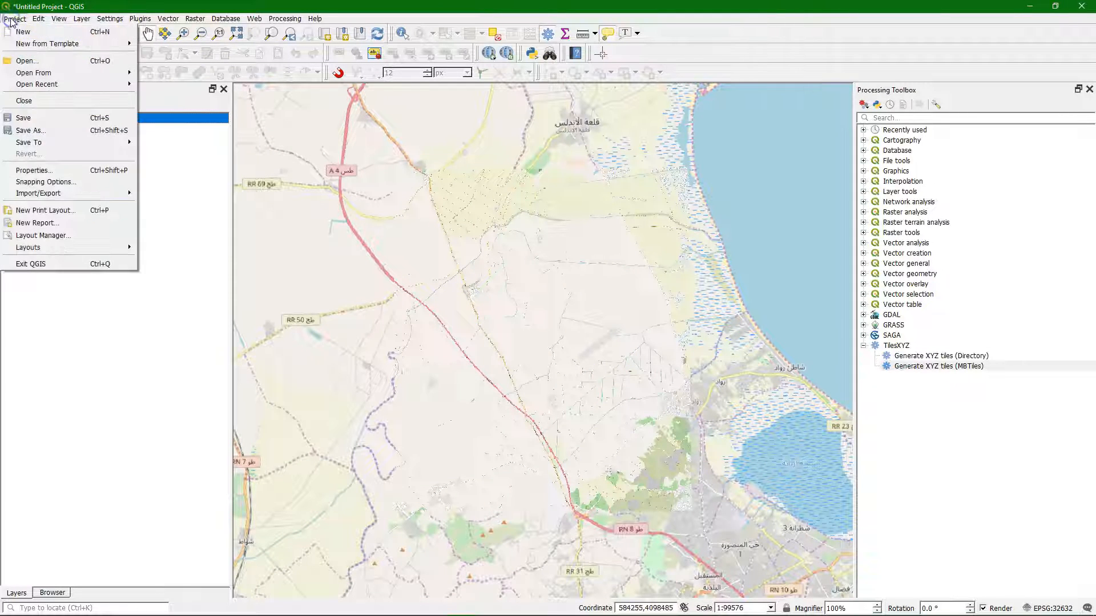
click(31, 130)
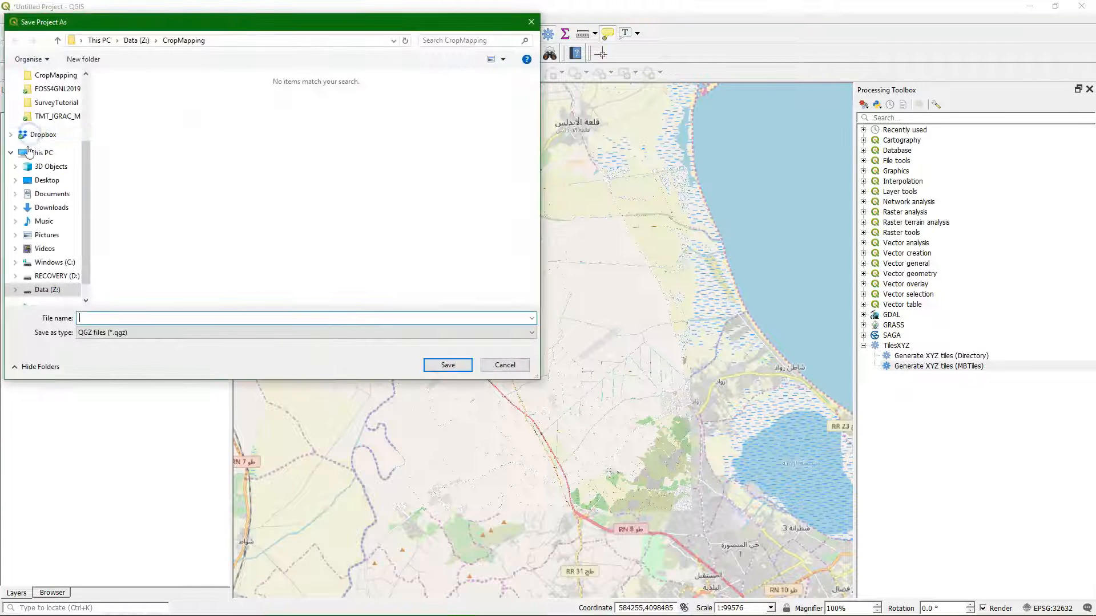
click(111, 334)
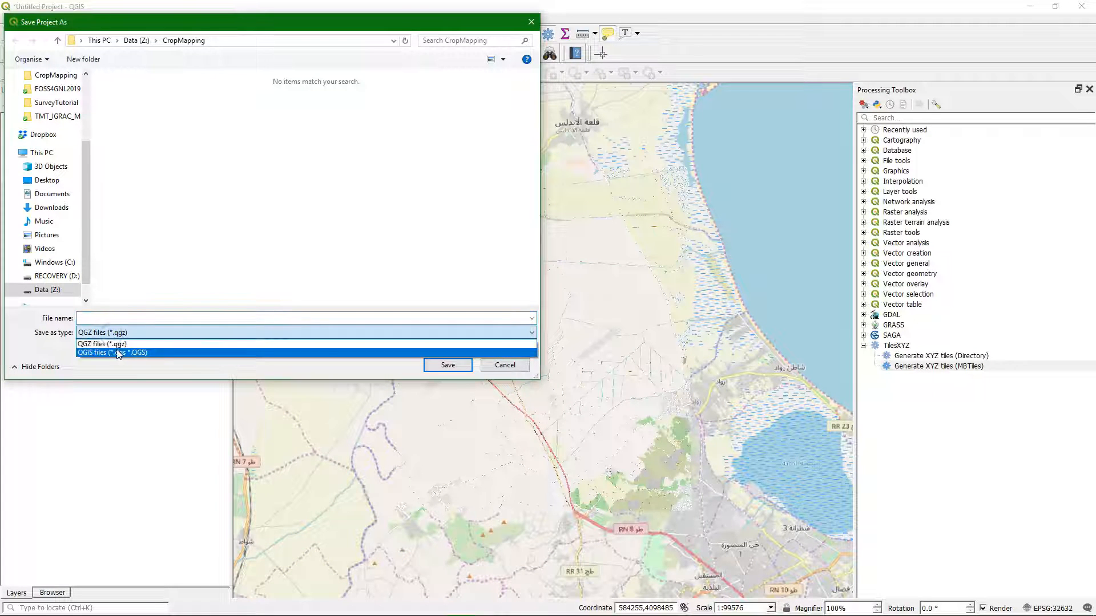
click(106, 352)
click(100, 318)
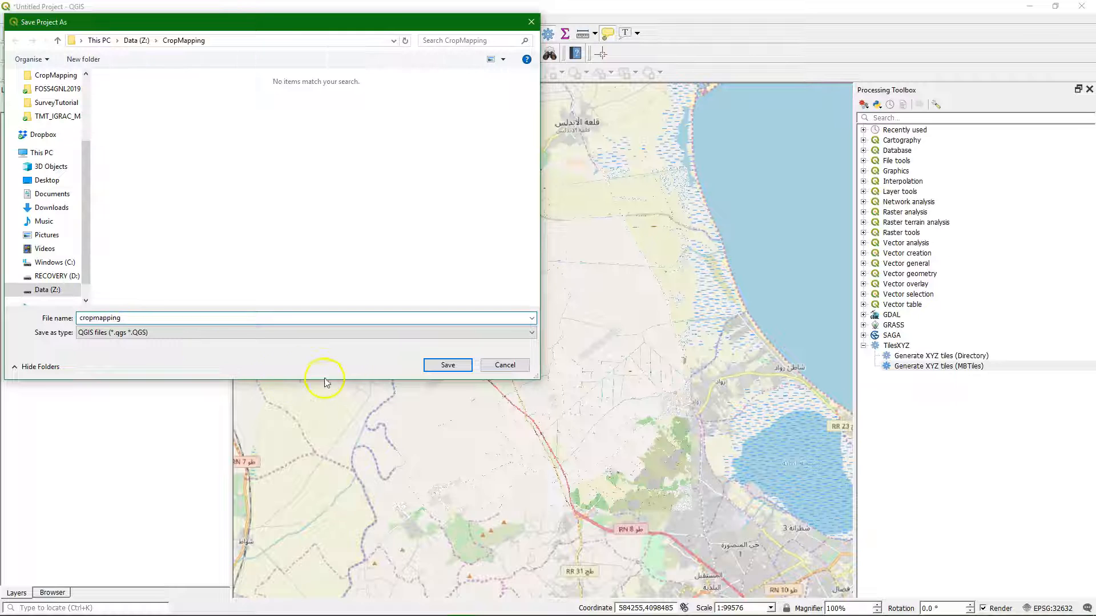
click(447, 365)
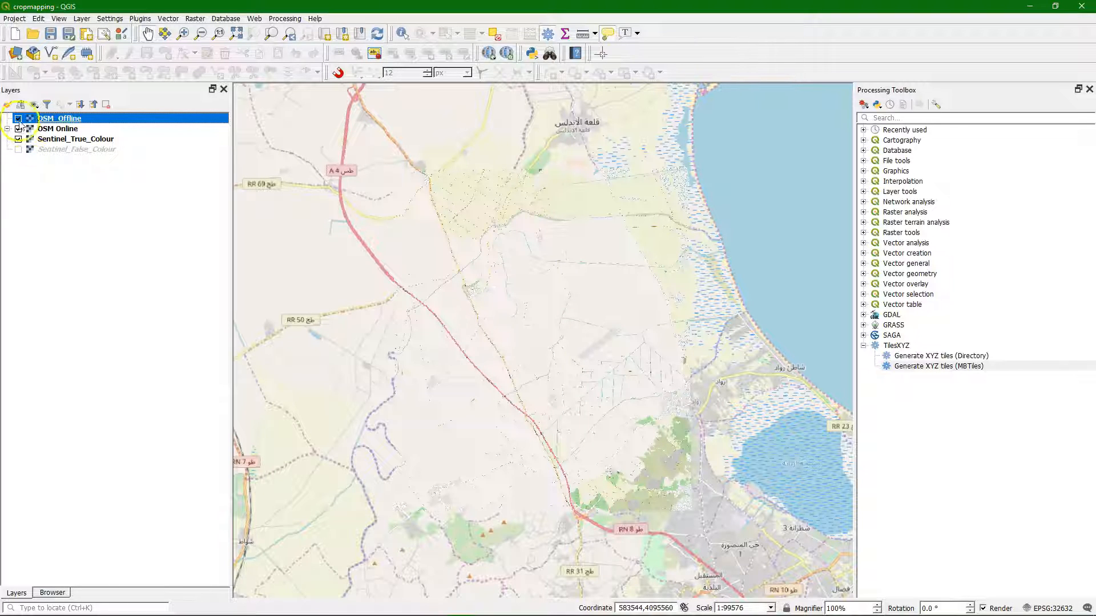
Step: Move the Sentinel_True_Colour layer above the OSM_Offline and OSM Online layers
drag(77, 140, 108, 119)
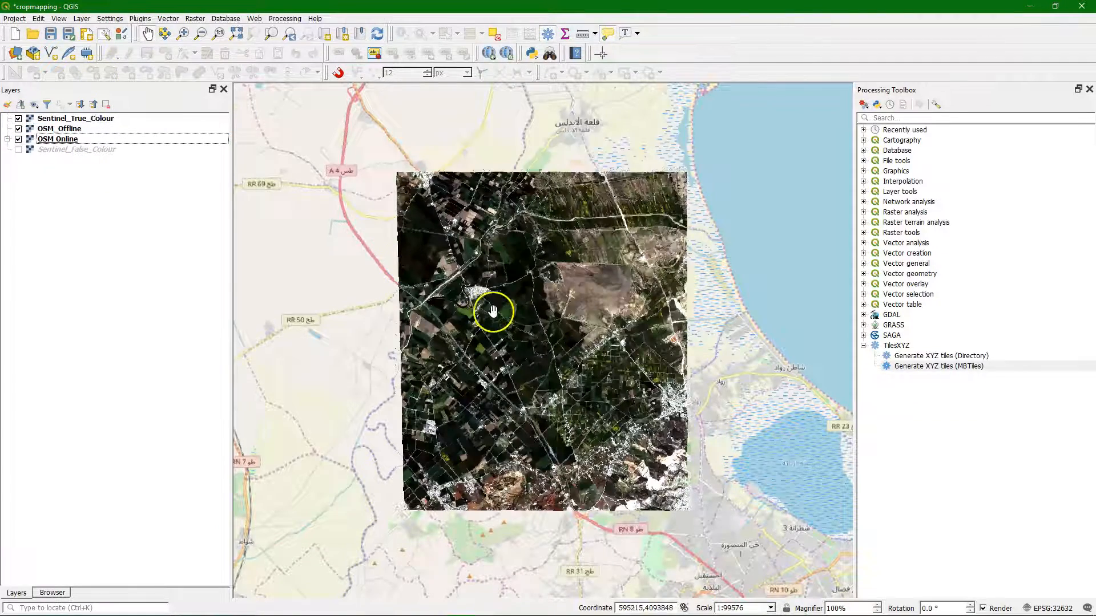
scroll(583, 326, up, 1)
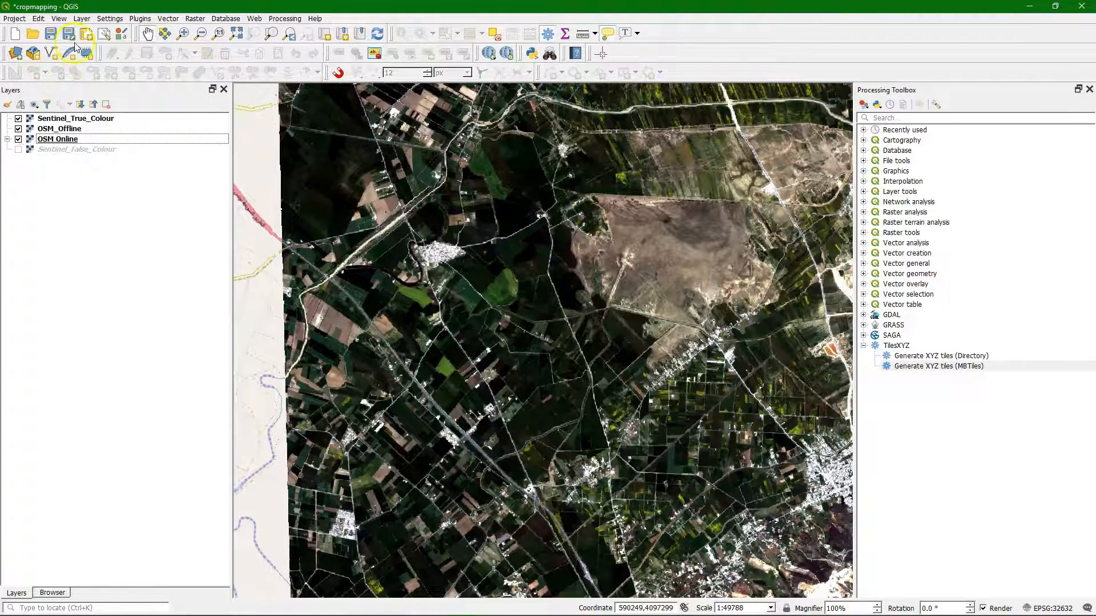
Step: Start a new GeoPackage layer with the database file survey.gpkg in the CropMapping folder
click(82, 18)
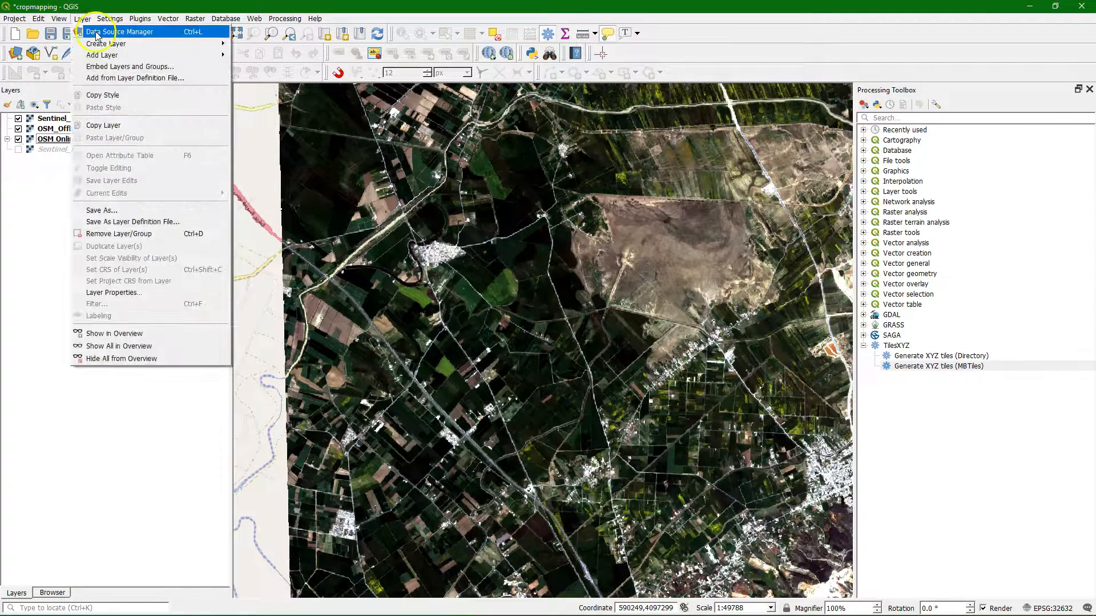
mouse_move(103, 44)
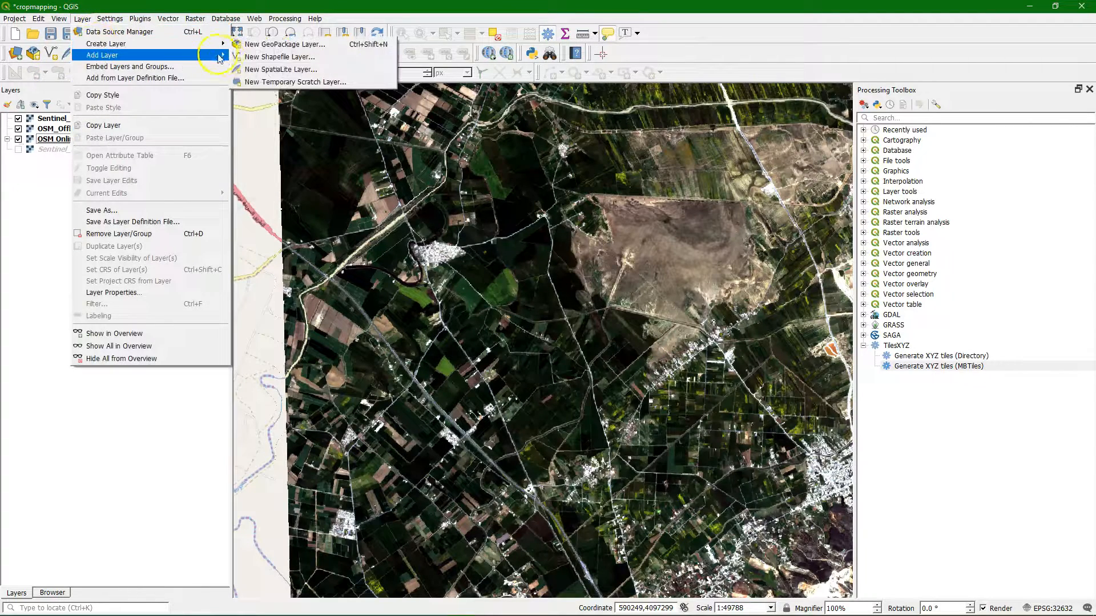
click(270, 44)
click(545, 87)
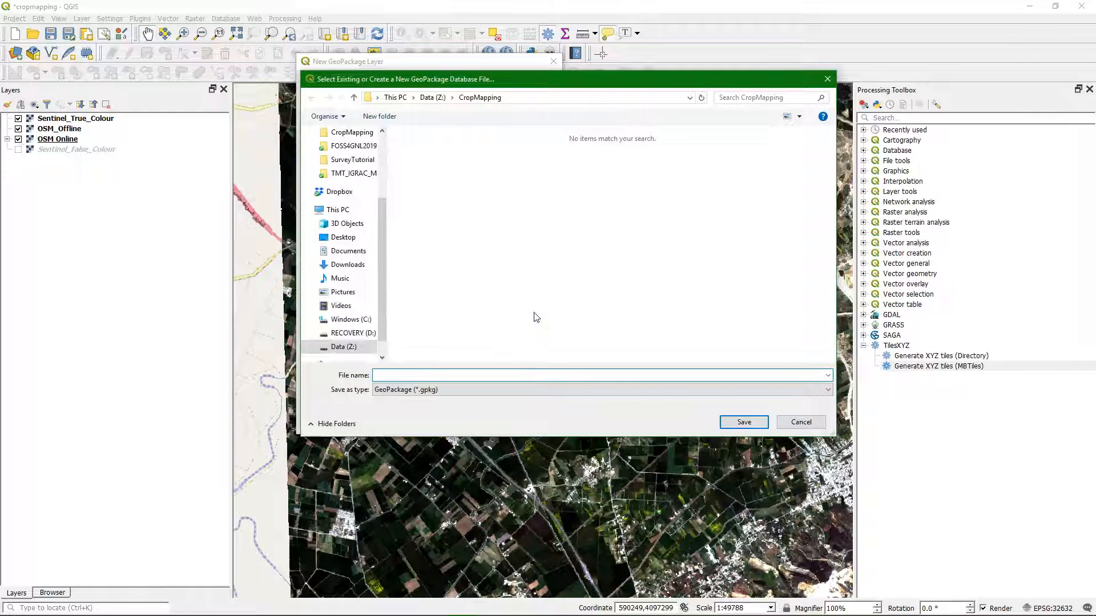
text(survey)
key(Return)
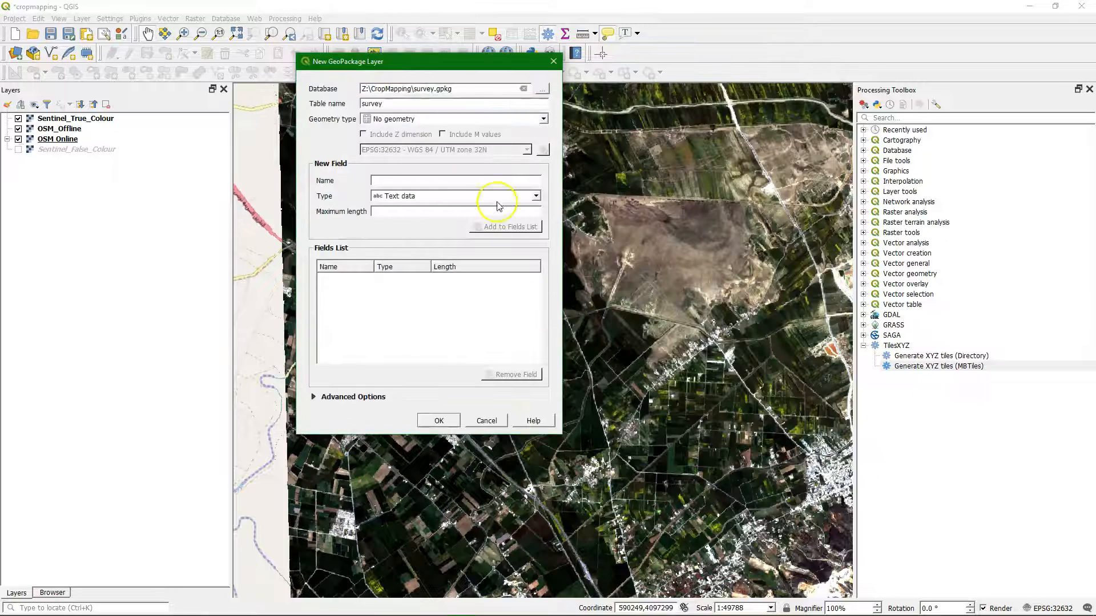
Step: Create the layer with table name Boundary and Polygon geometry, and place it above Sentinel_True_Colour
double_click(356, 106)
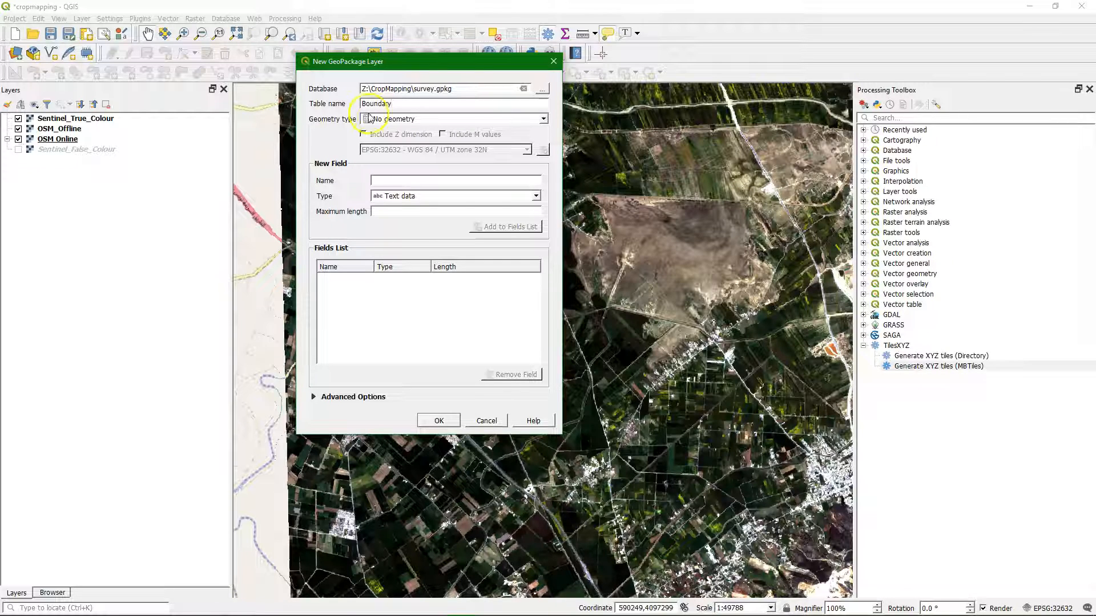
click(370, 119)
click(387, 157)
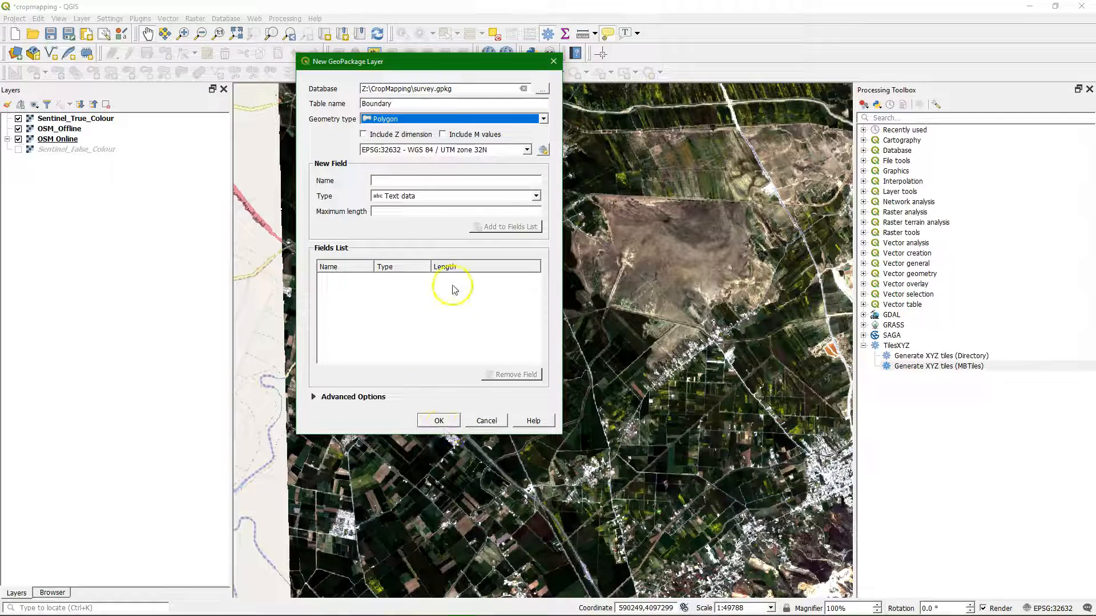
click(443, 422)
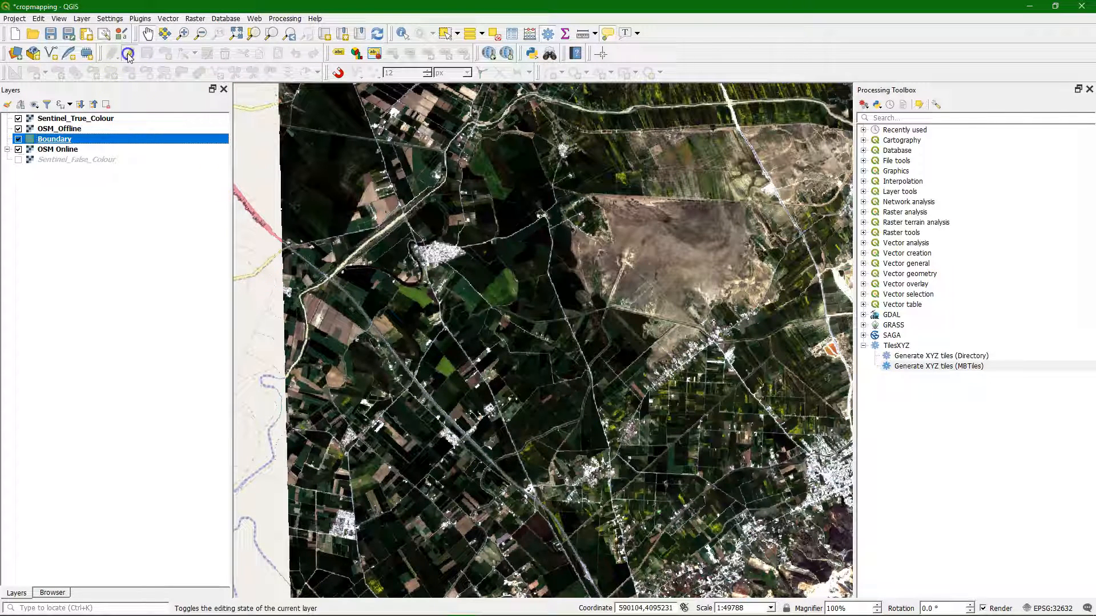
drag(48, 139, 68, 118)
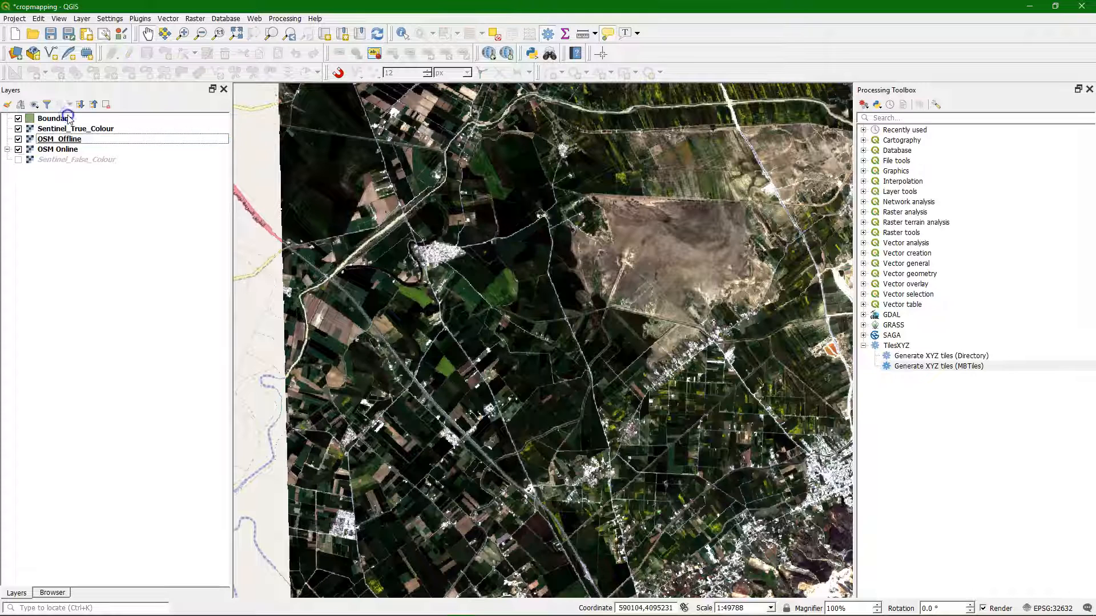
Step: Digitize one study area polygon in the Boundary layer, enclosing the farmland between the river, the eastern road and the southwestern canal, and save the layer edits
click(48, 118)
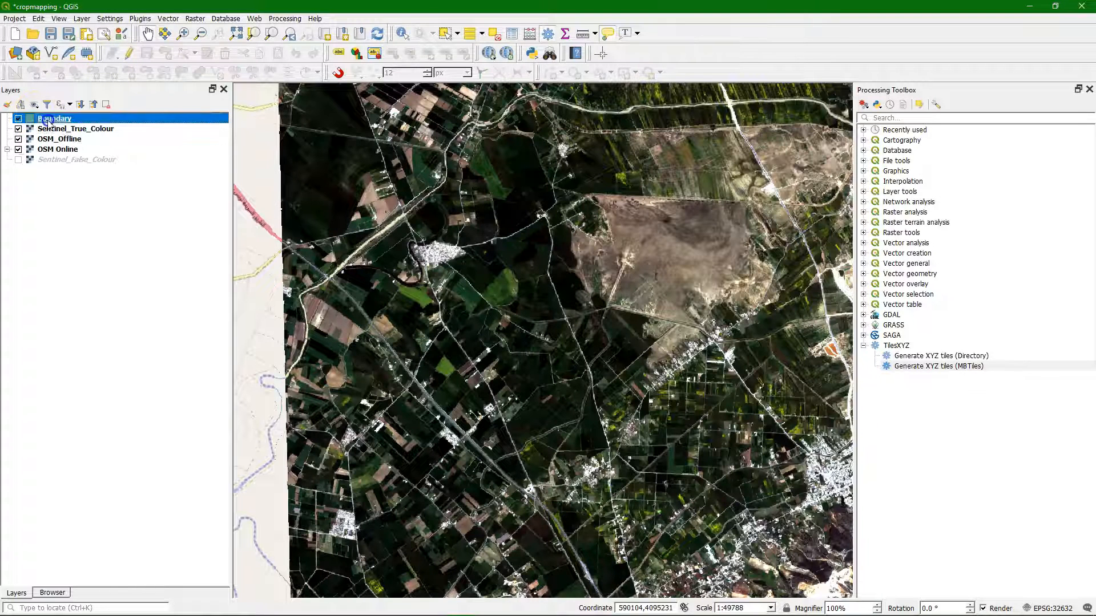
click(137, 53)
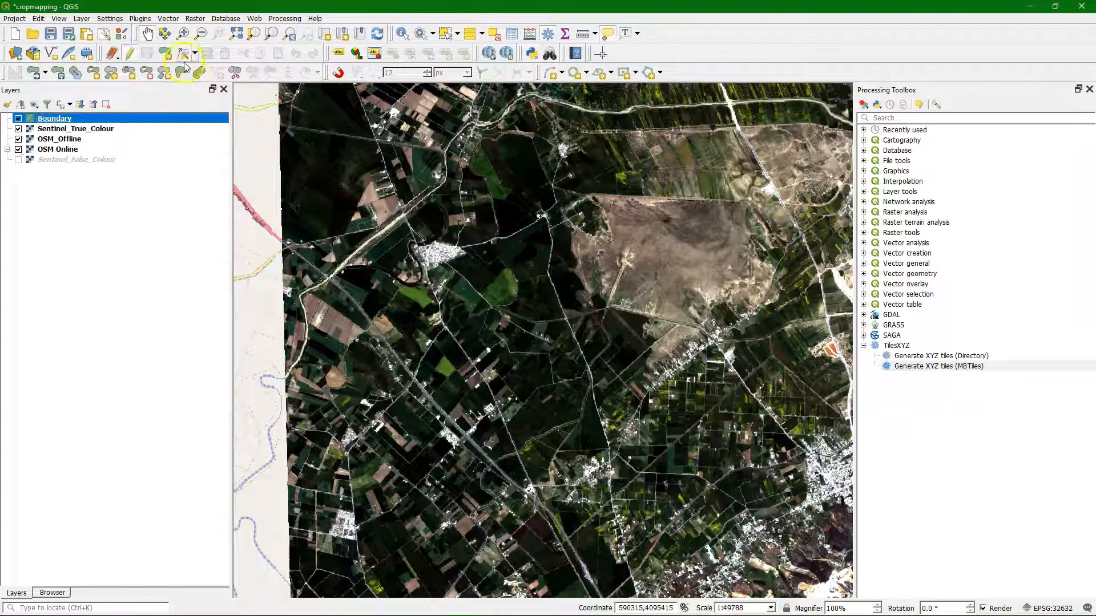
click(165, 53)
click(337, 275)
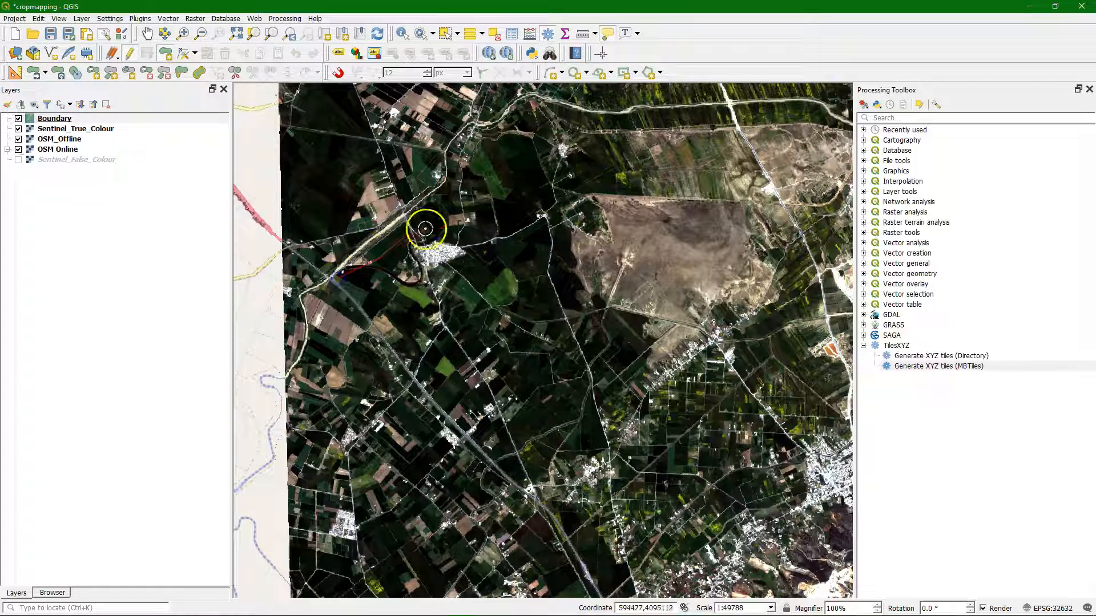
click(533, 104)
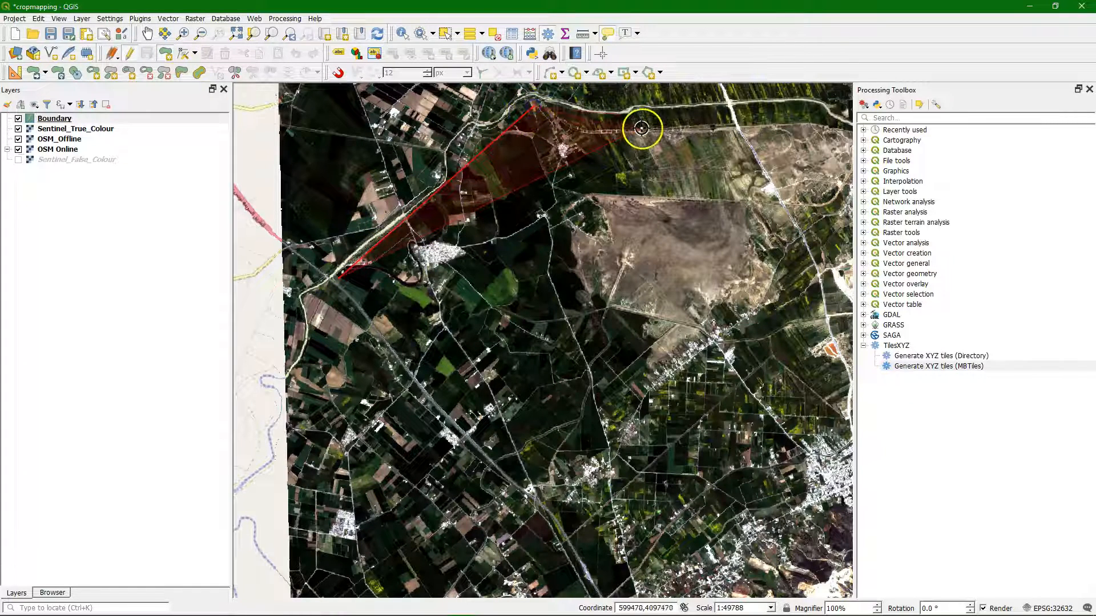
click(657, 117)
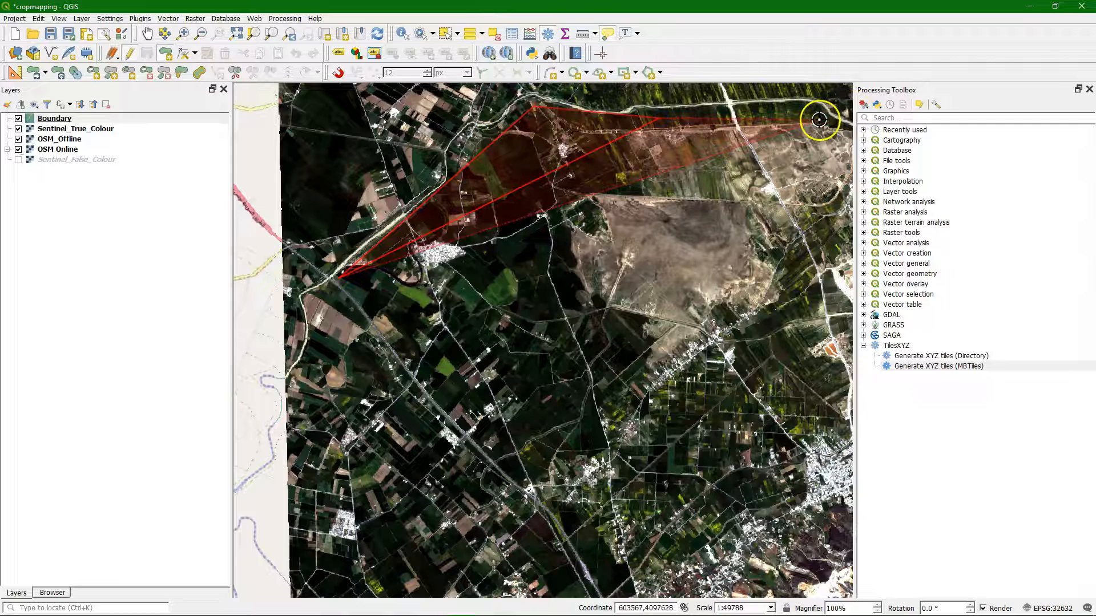
click(731, 126)
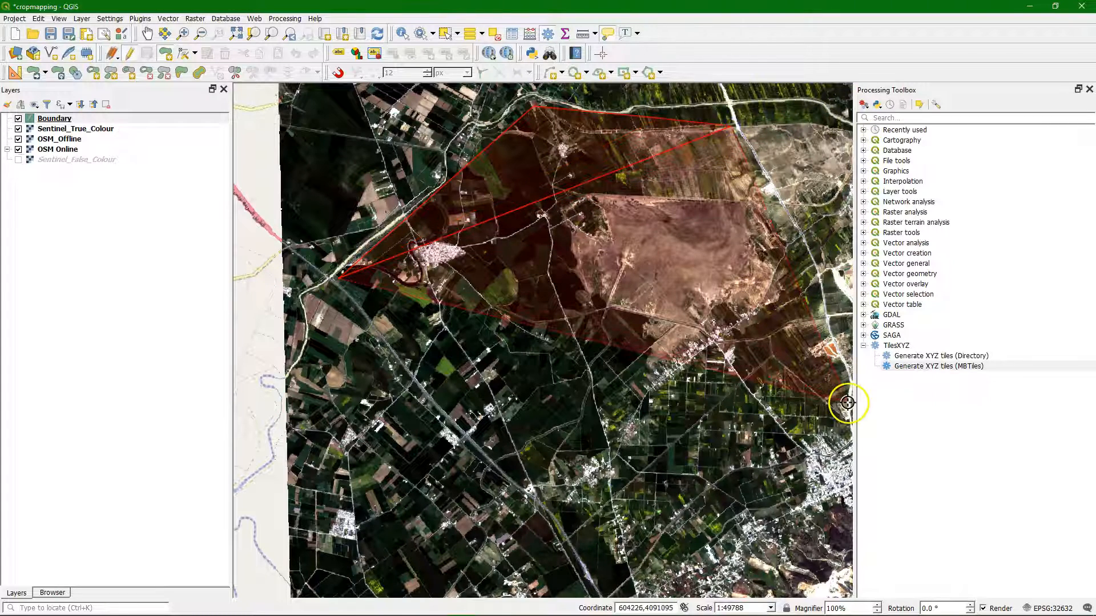
click(851, 434)
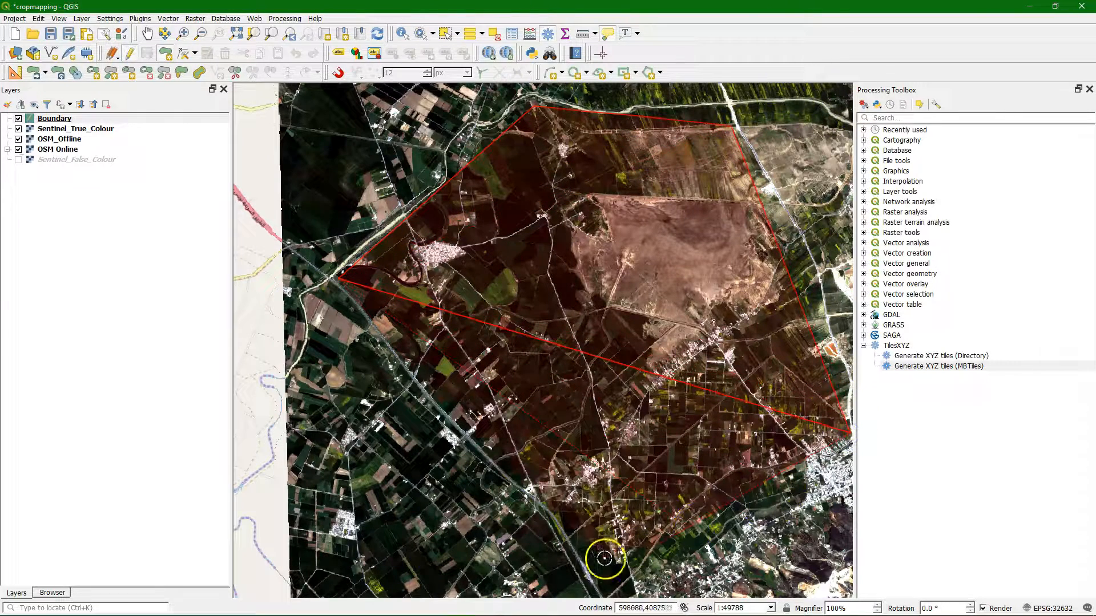
click(602, 585)
click(545, 495)
click(437, 402)
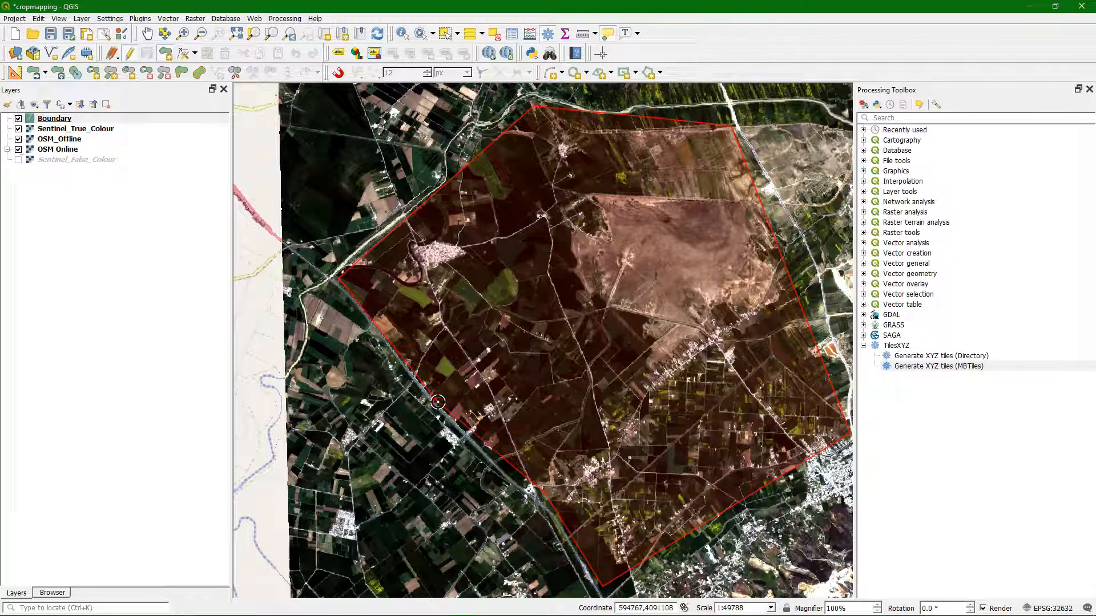
right_click(437, 402)
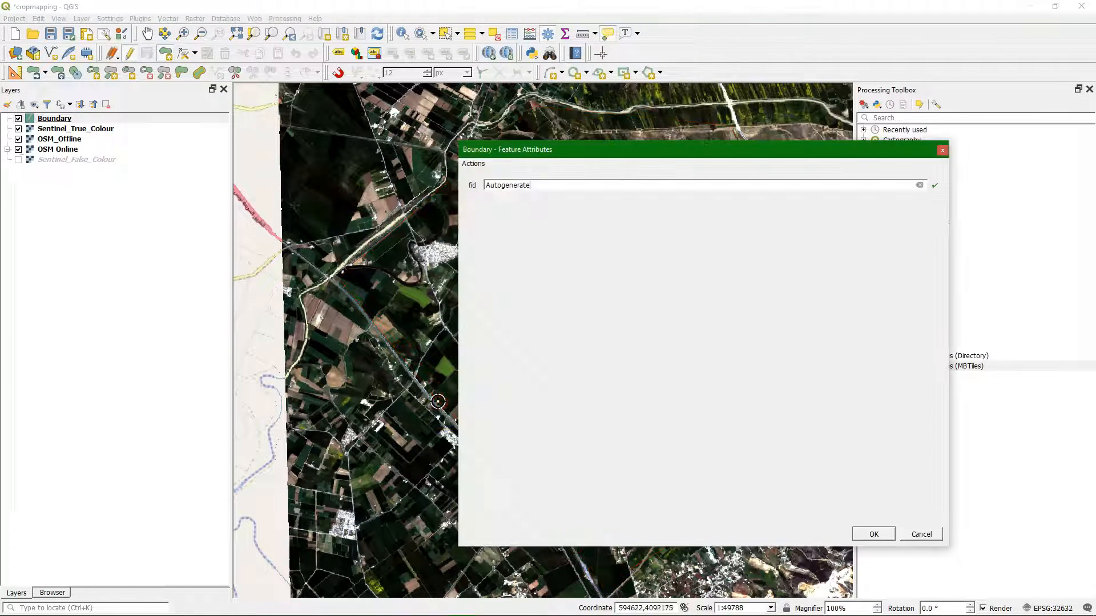
click(873, 536)
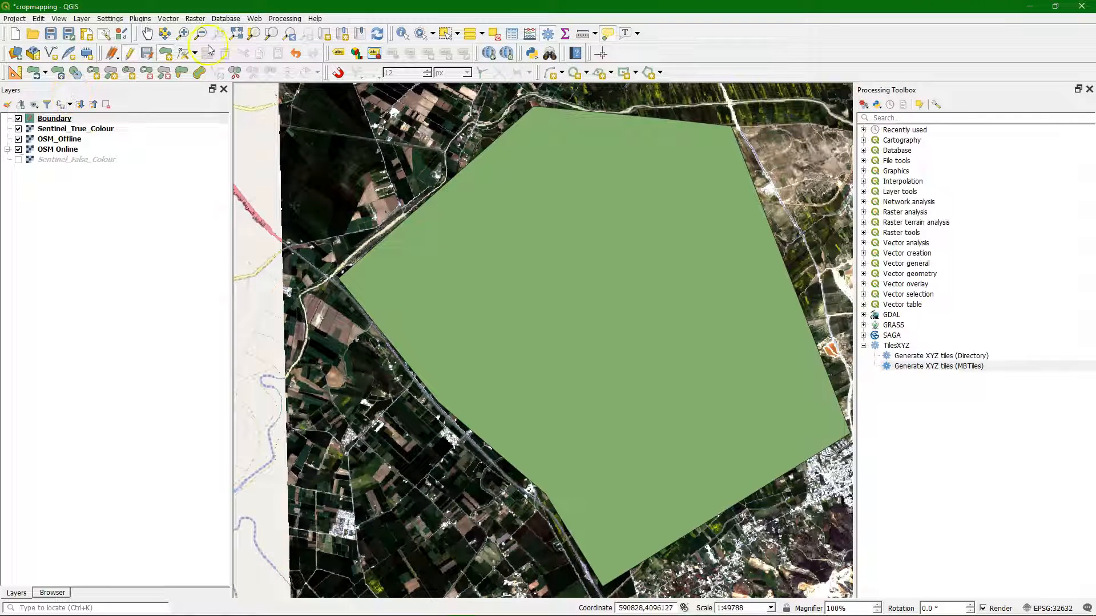
click(129, 53)
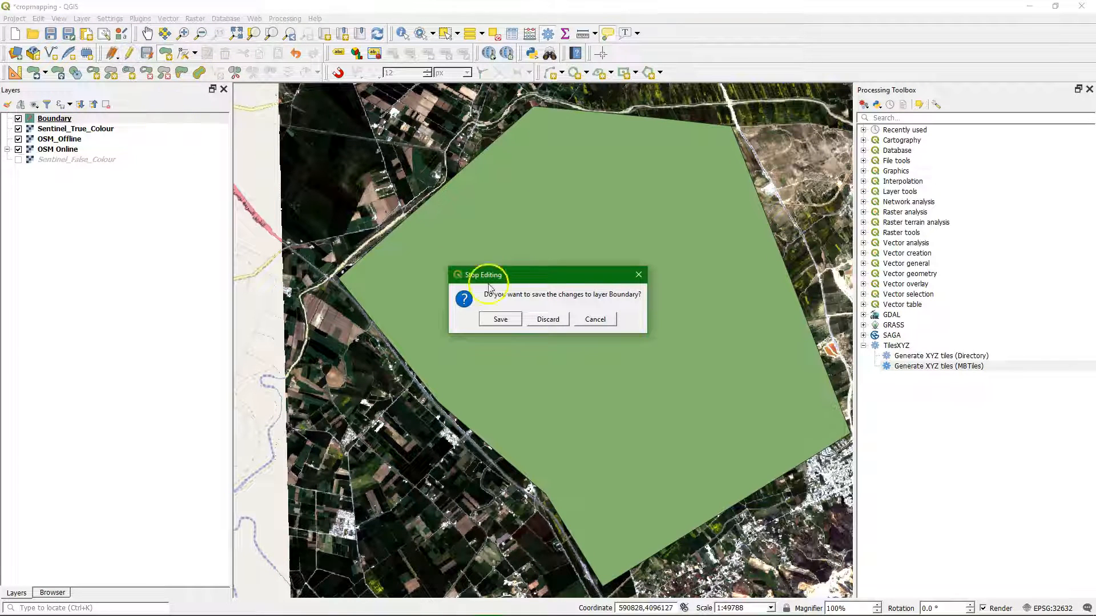
click(500, 319)
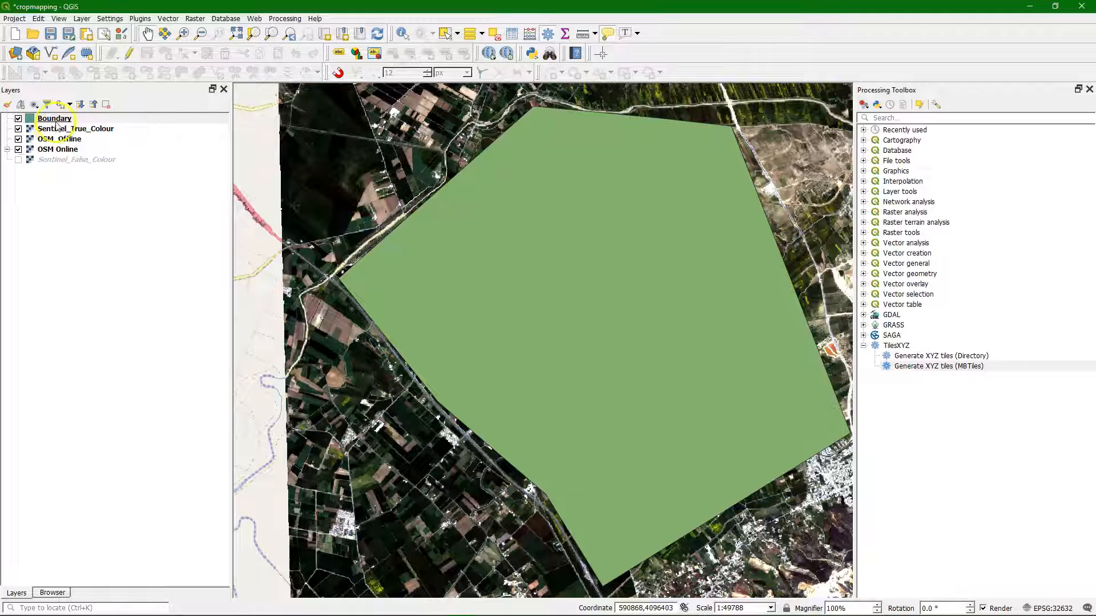
Step: Open the Boundary layer's styling, close the Processing Toolbox, and make the simple fill's colour transparent
click(55, 119)
click(8, 105)
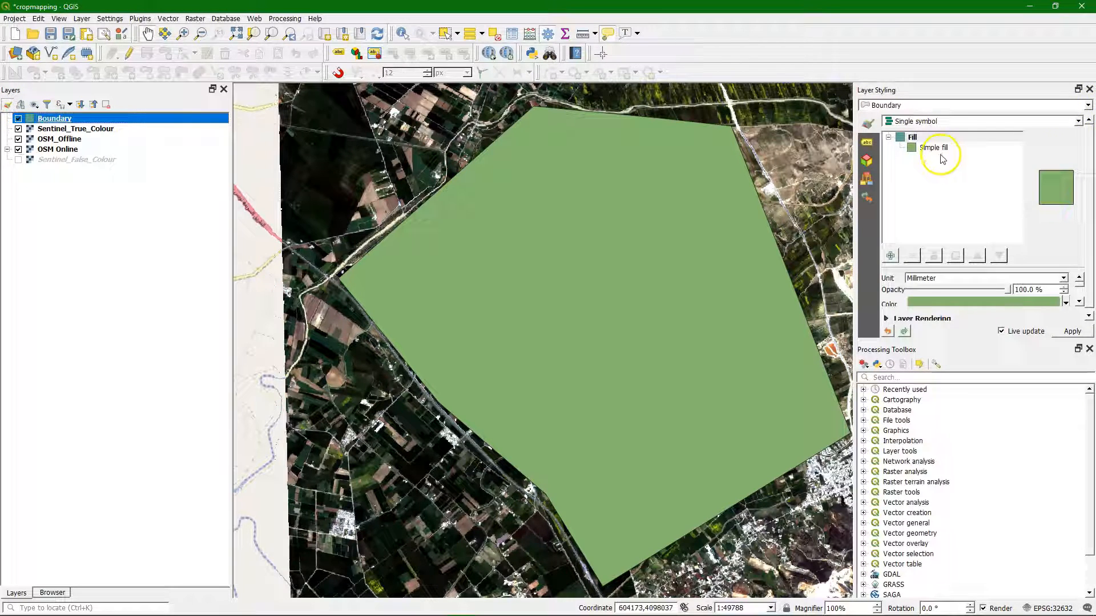
click(1089, 349)
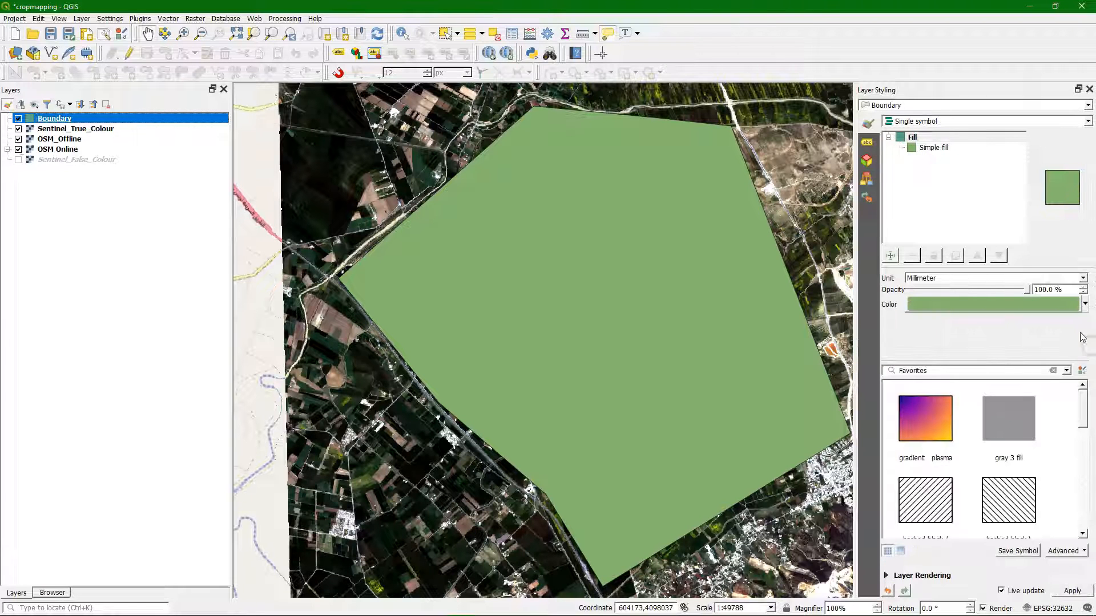
click(932, 150)
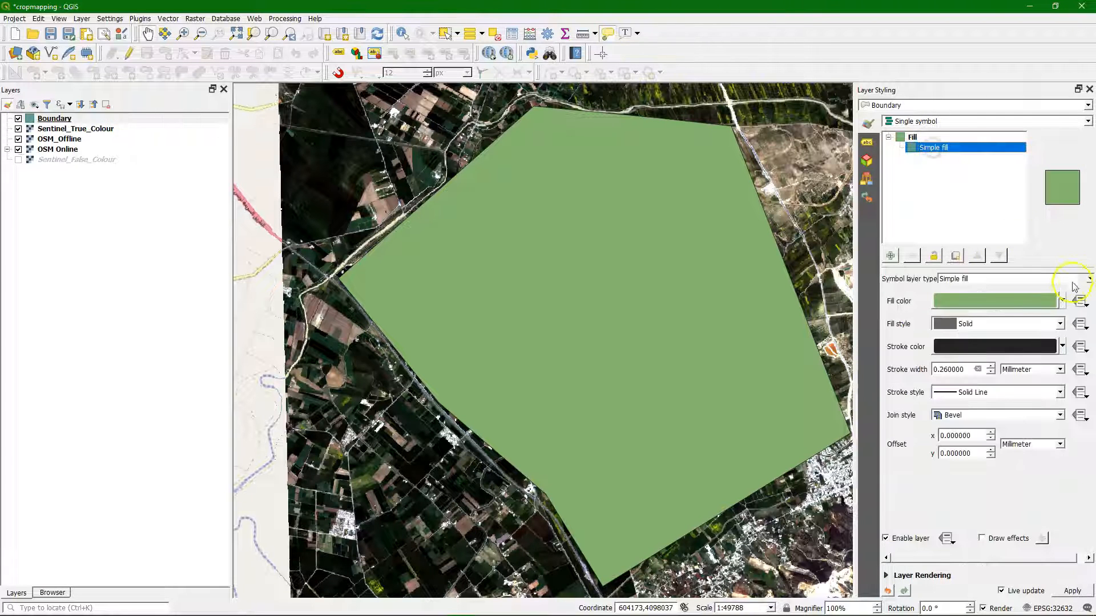
click(1063, 301)
click(970, 269)
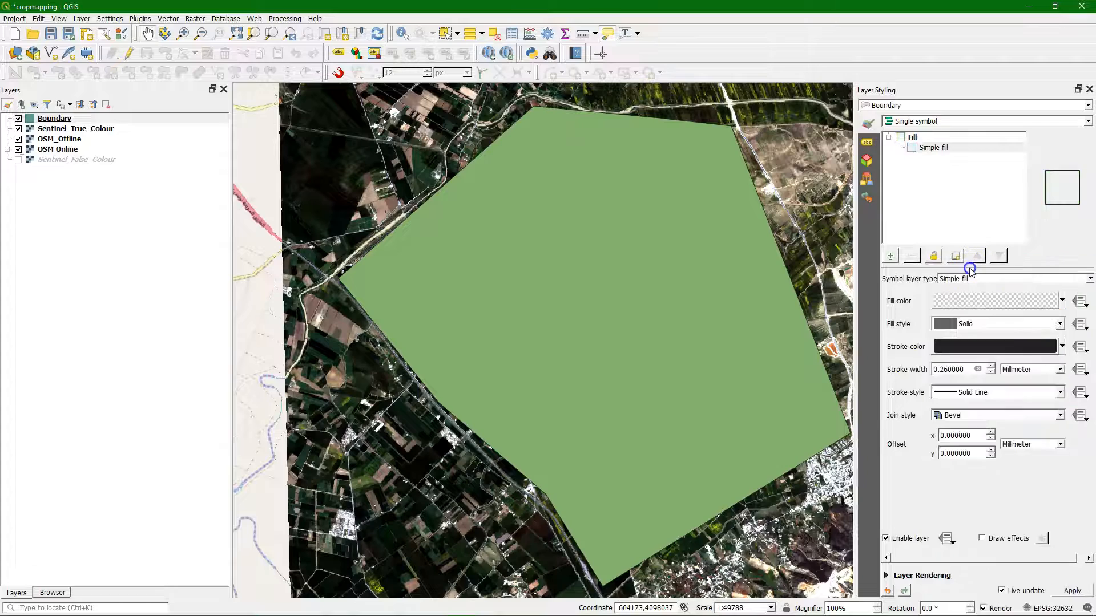
Step: Give the Boundary outline a red stroke 1.06 mm wide and save the project
click(1061, 346)
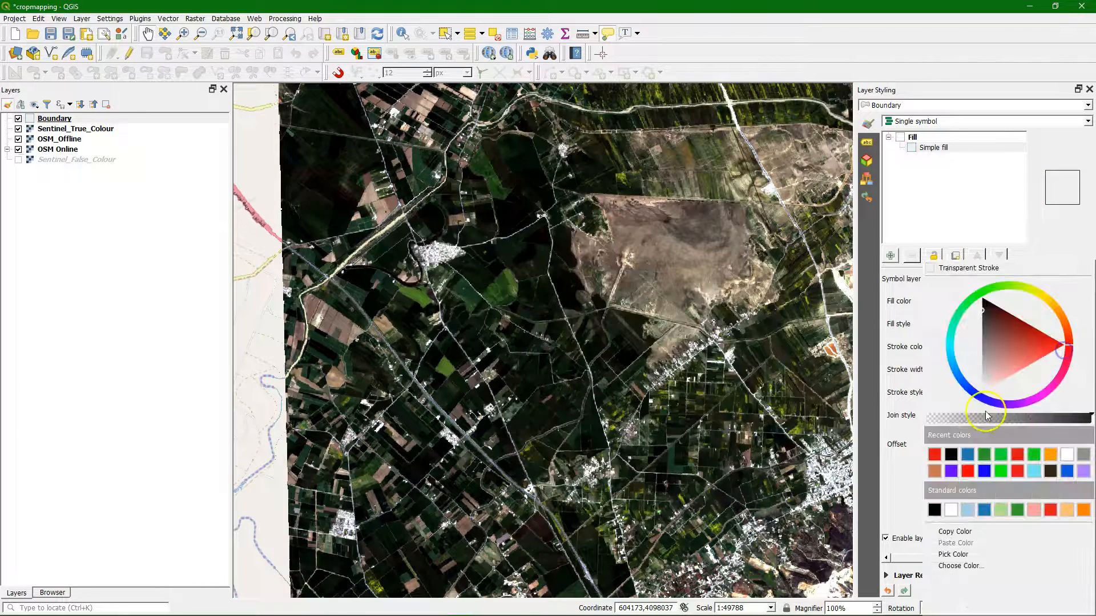
click(934, 455)
click(992, 366)
click(992, 366)
click(992, 366)
click(993, 366)
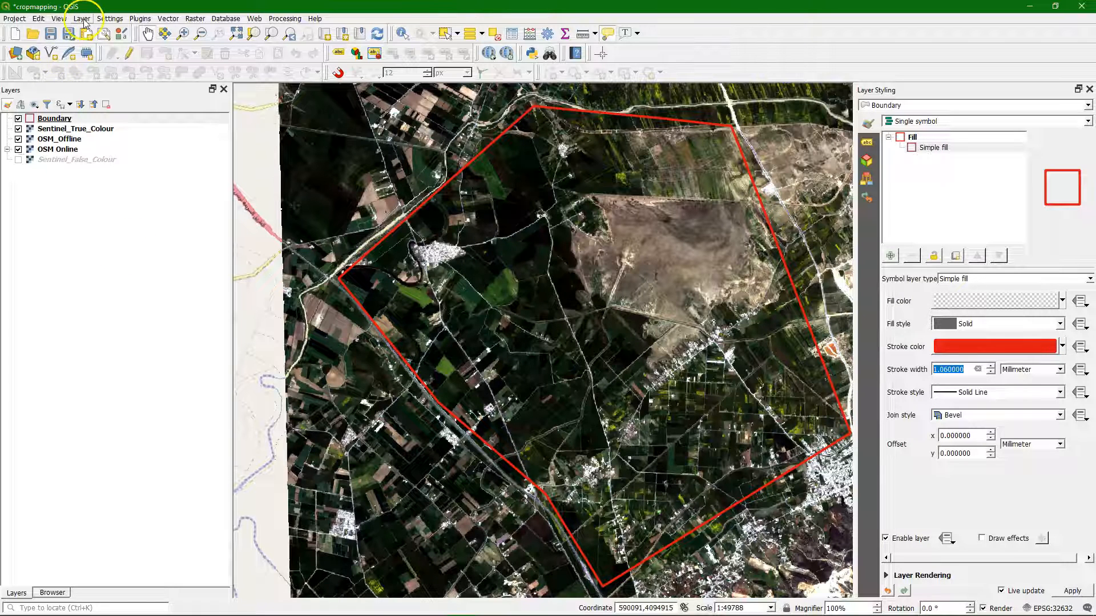
click(50, 33)
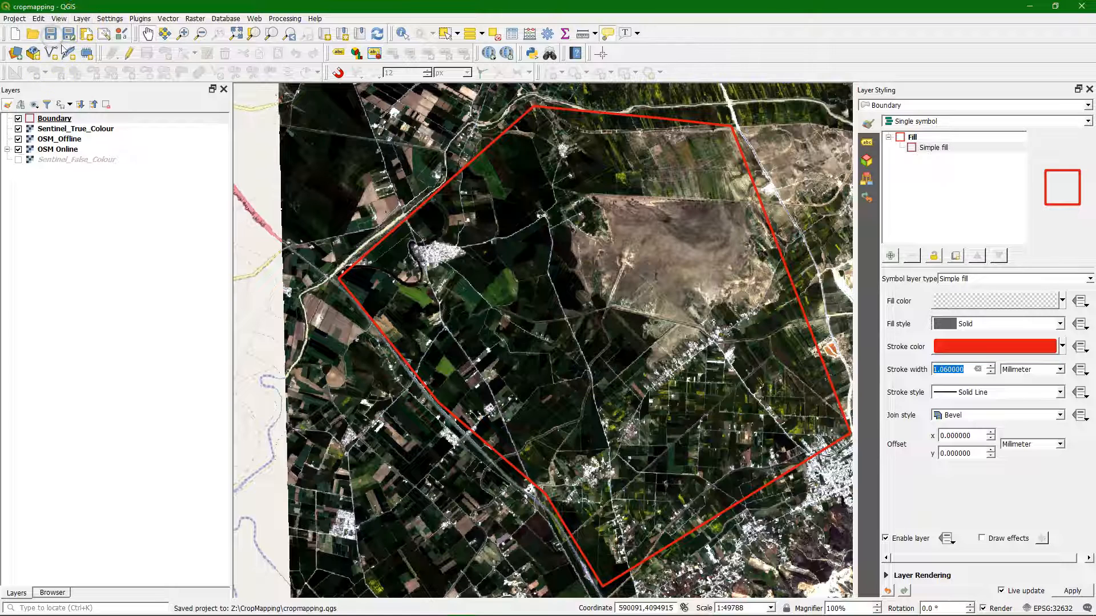
Step: Start another new GeoPackage layer, using the existing survey.gpkg in the CropMapping folder as its database
click(81, 19)
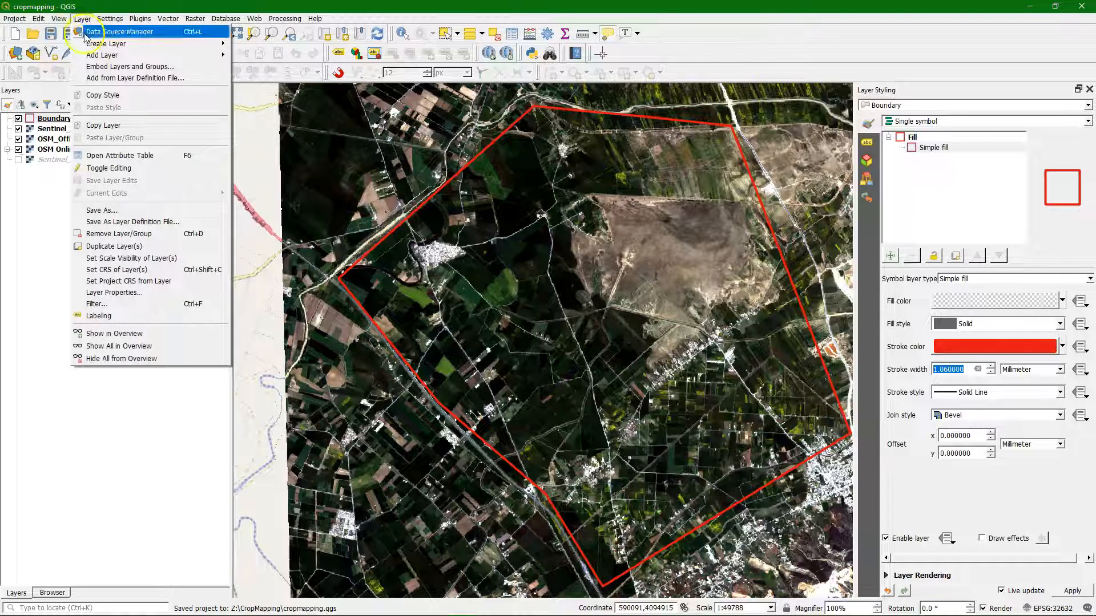
click(91, 44)
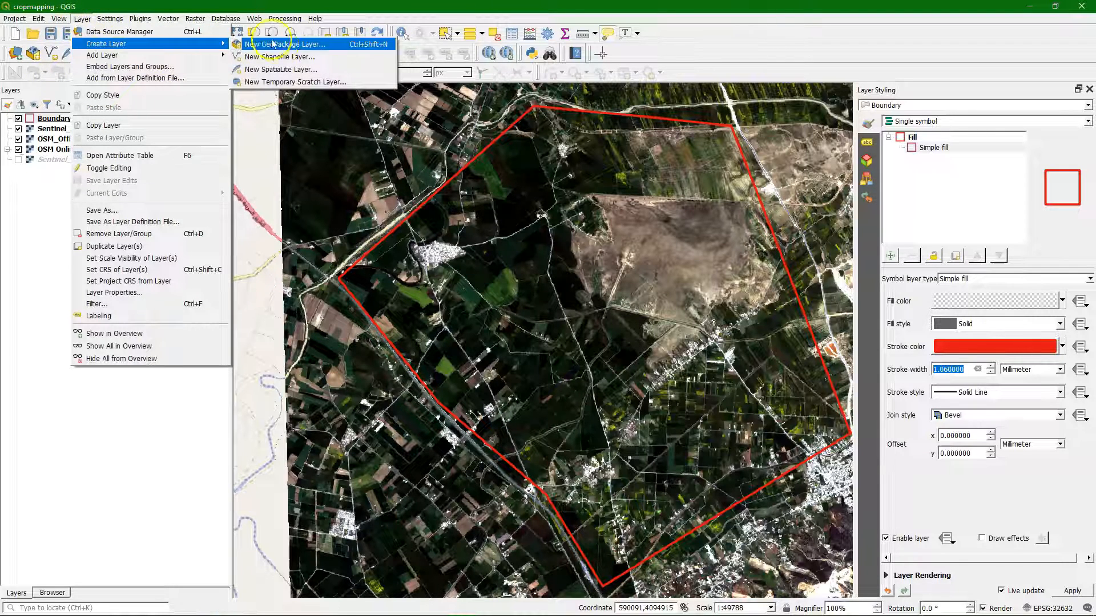
click(313, 45)
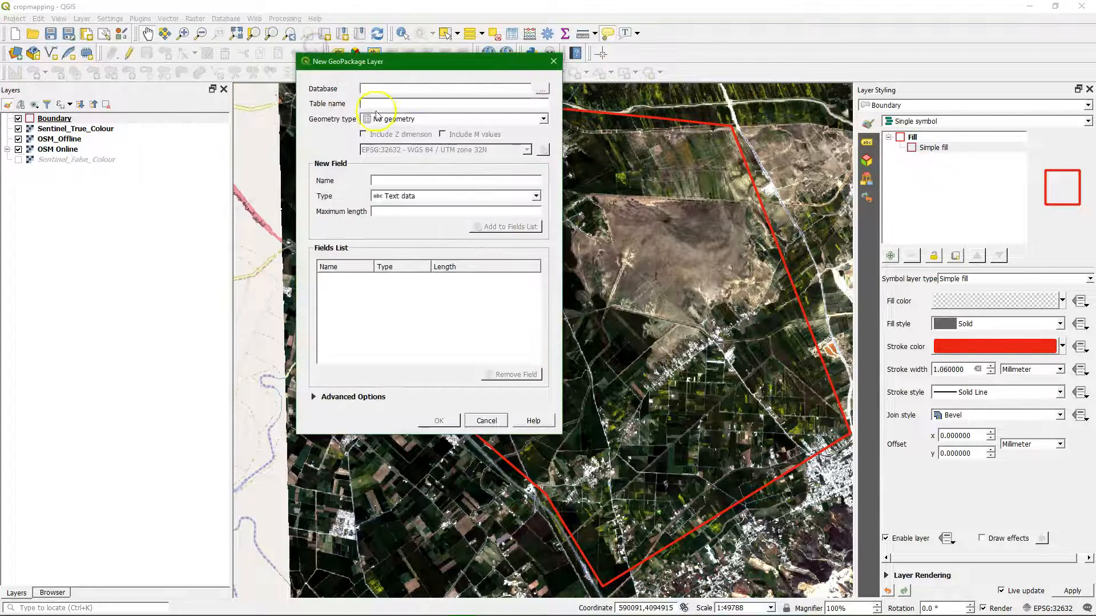
click(543, 91)
click(432, 160)
click(745, 422)
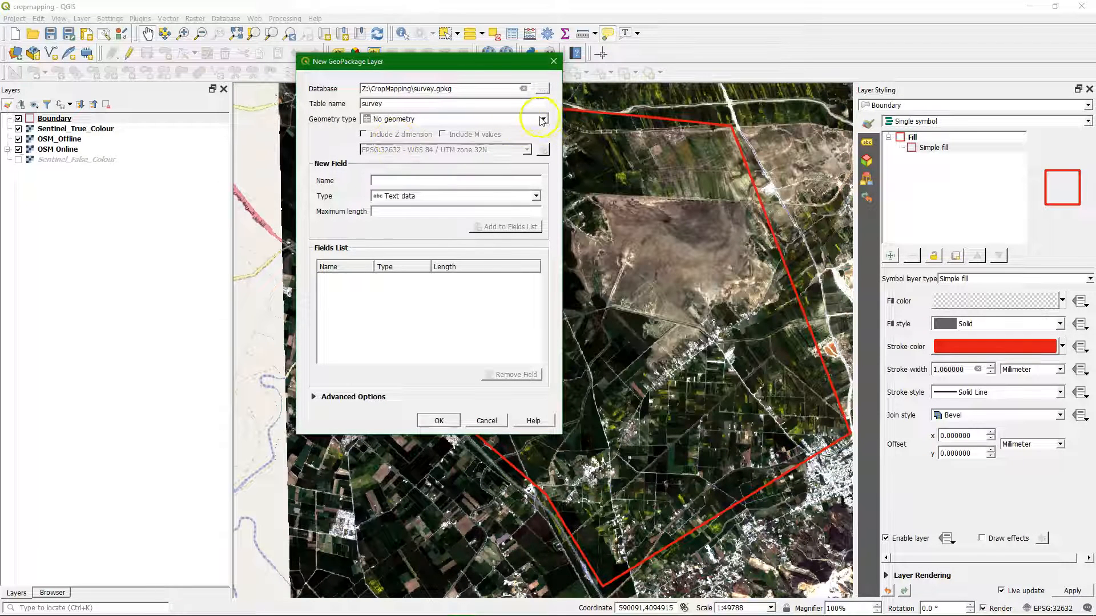
Step: Set the new layer's geometry type to Point and its table name to Groundtruth
click(543, 118)
click(392, 139)
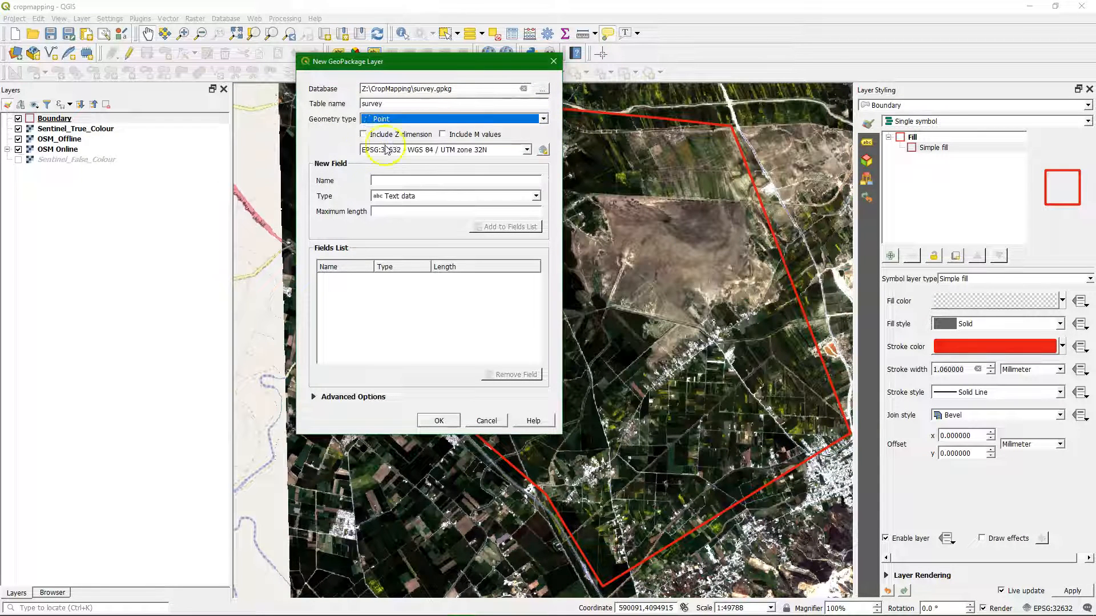
key(shift+Tab)
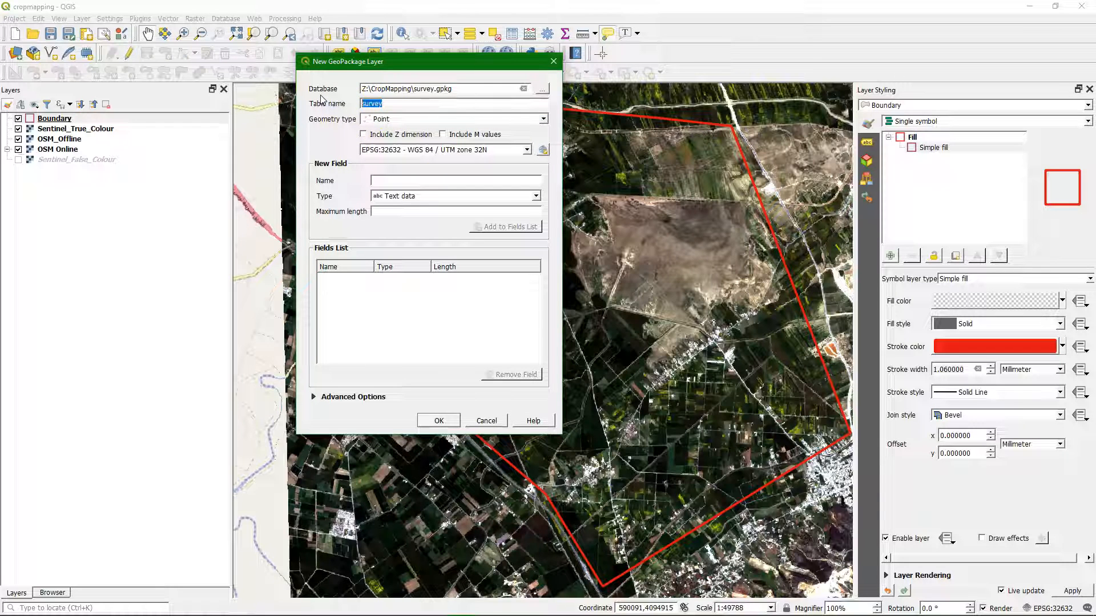
text(Groundt)
Step: Add a field named Observation number of type Whole number (integer) to the fields list
click(386, 151)
text(Observation number)
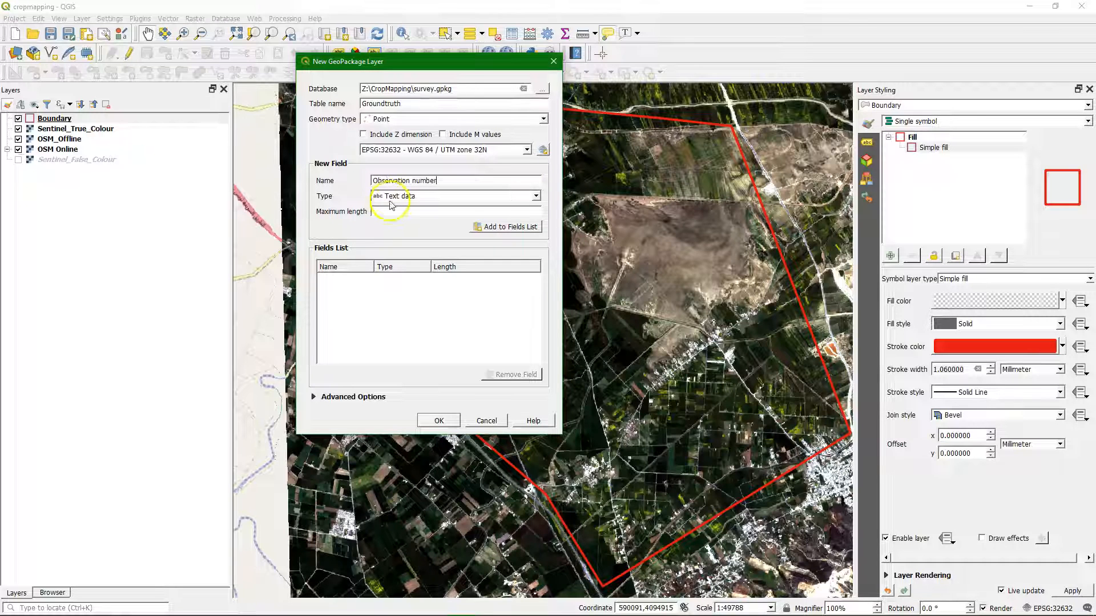
click(391, 196)
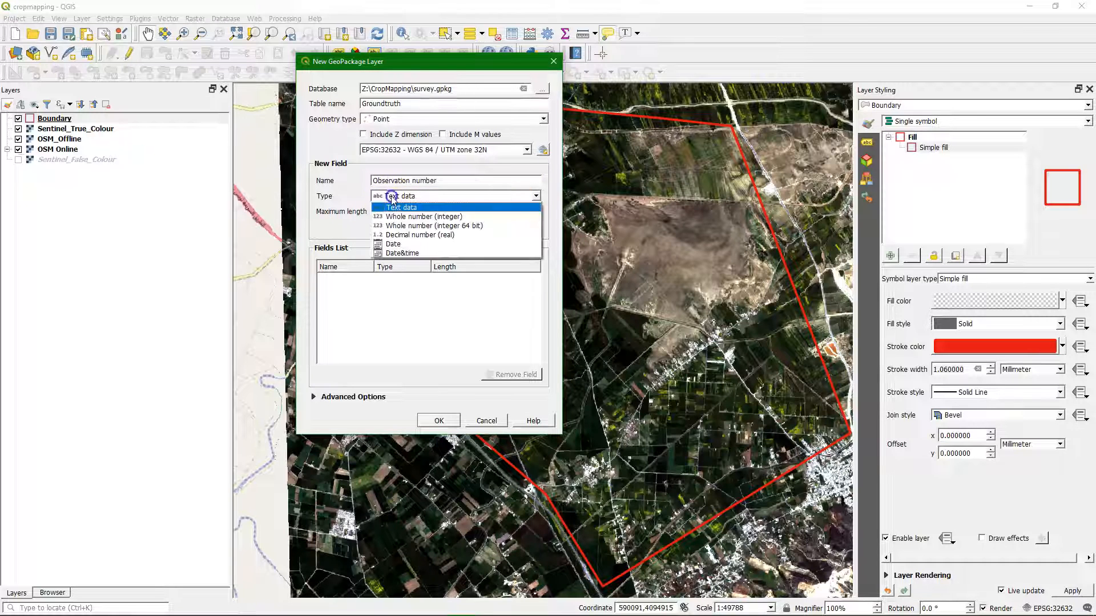
click(420, 217)
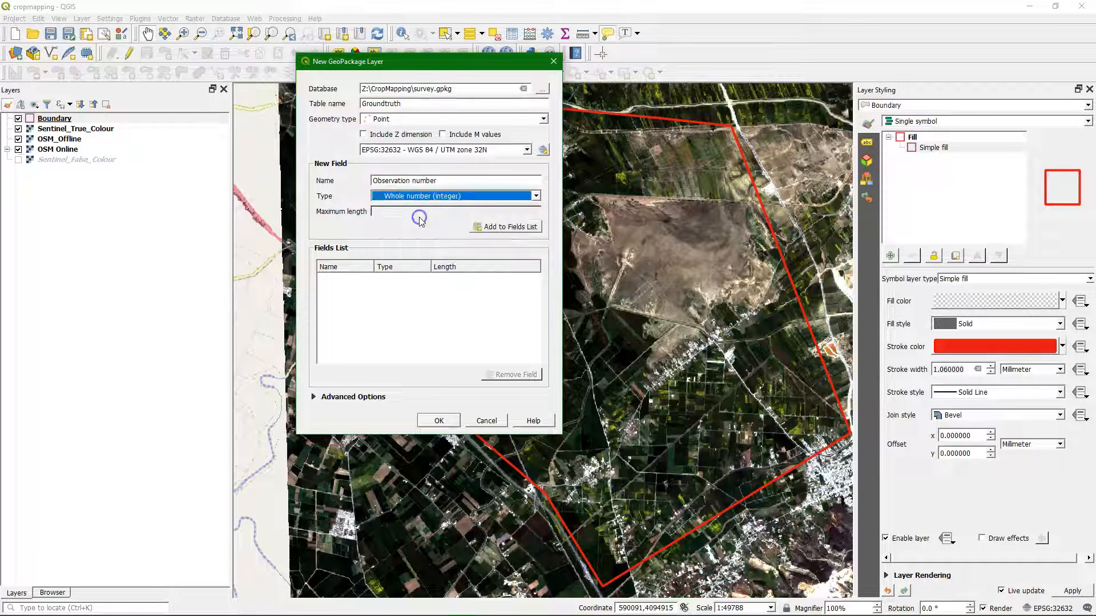
click(500, 226)
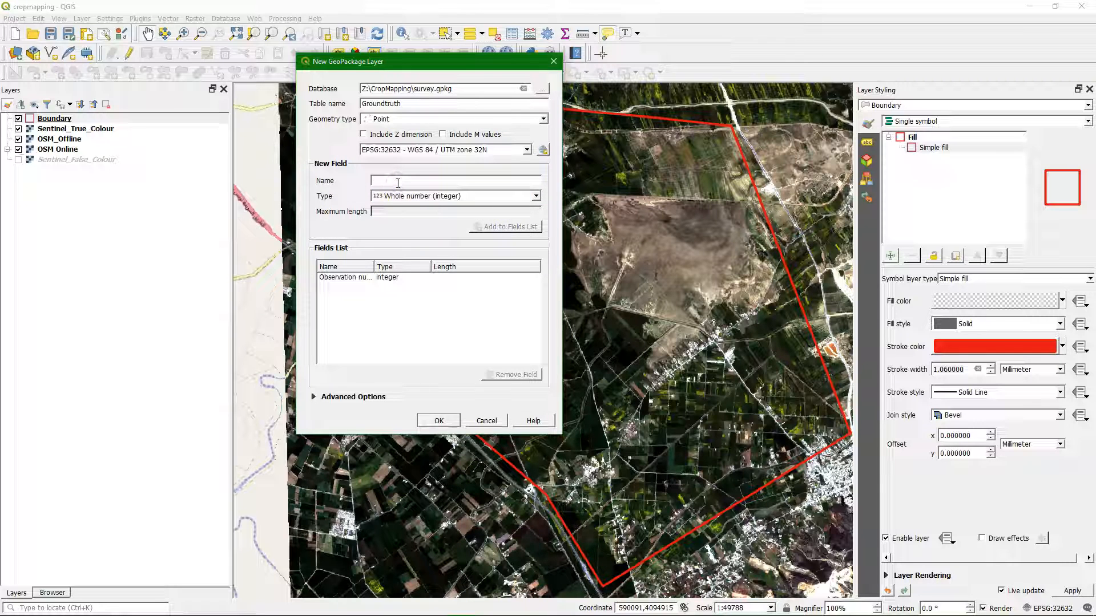
Step: Add a Text data field named Observer name with a maximum length of 80 to the fields list
text(Observer name)
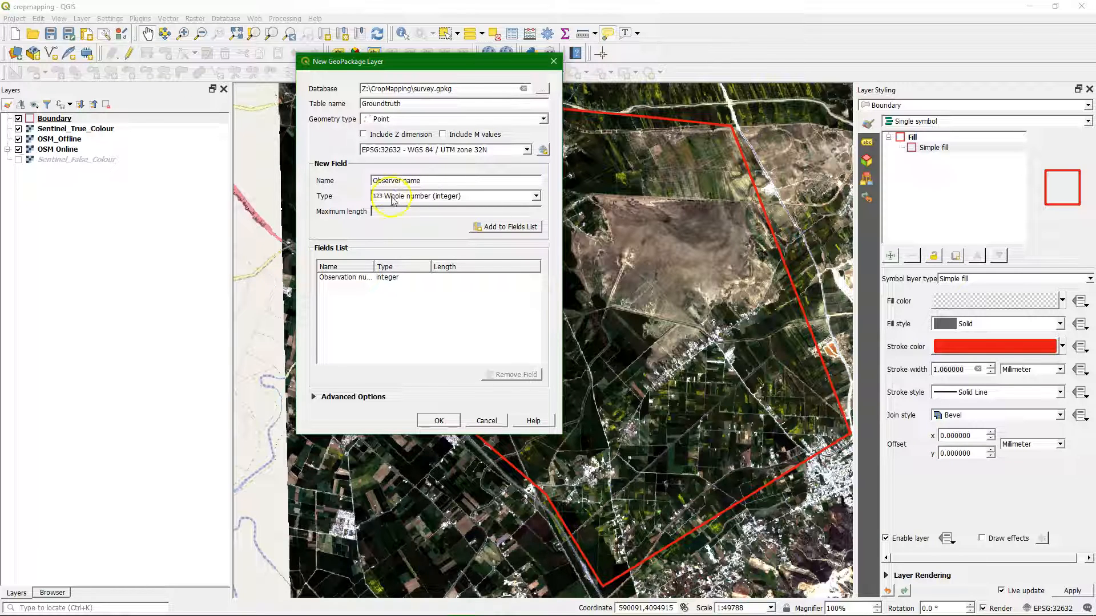
click(393, 197)
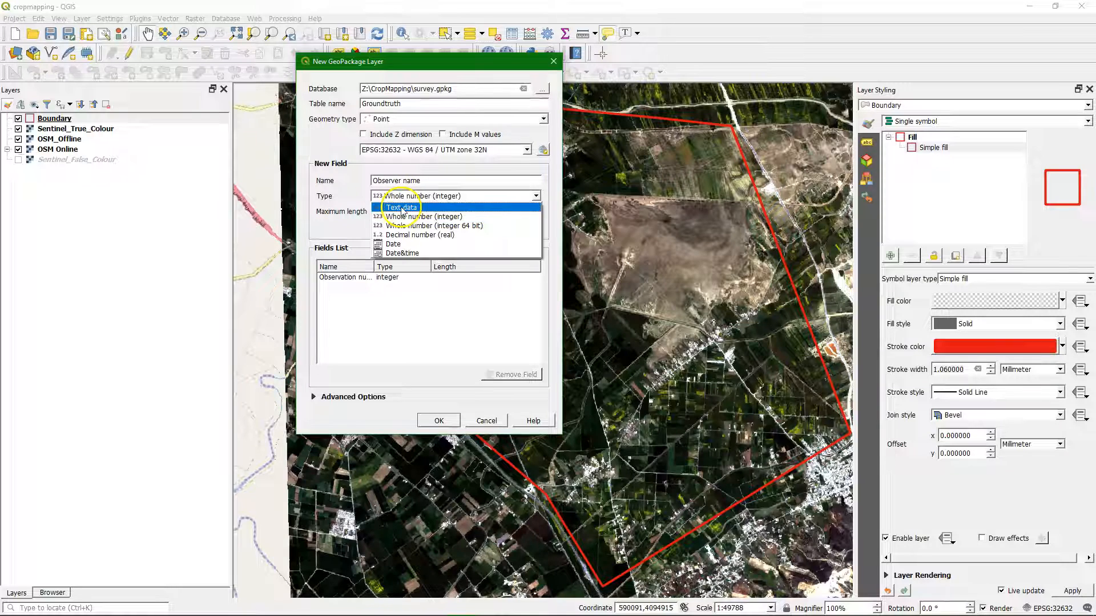
click(410, 208)
click(397, 215)
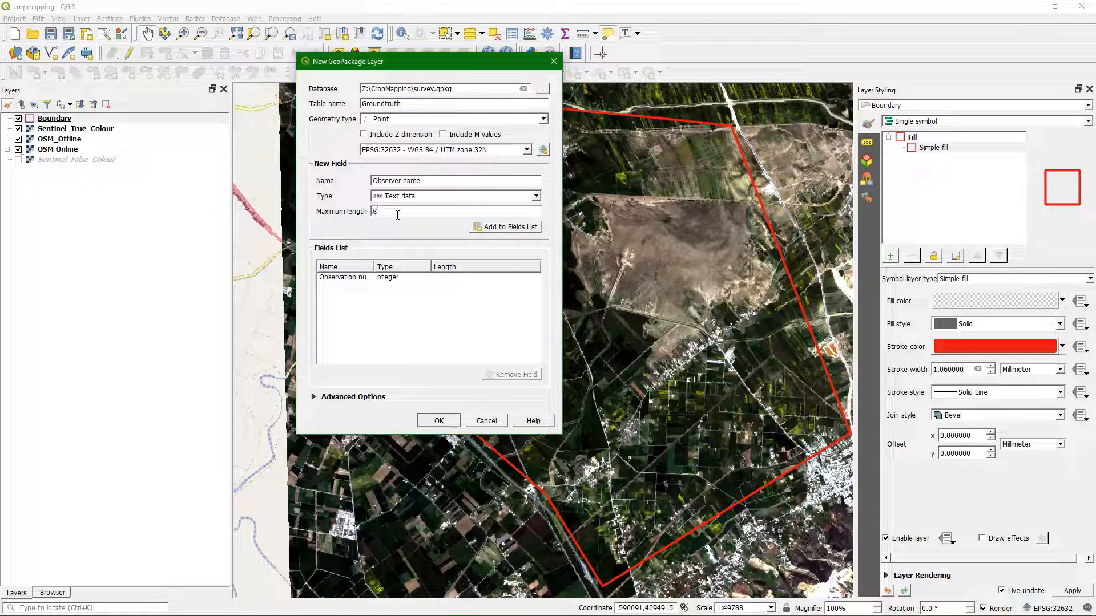
click(493, 228)
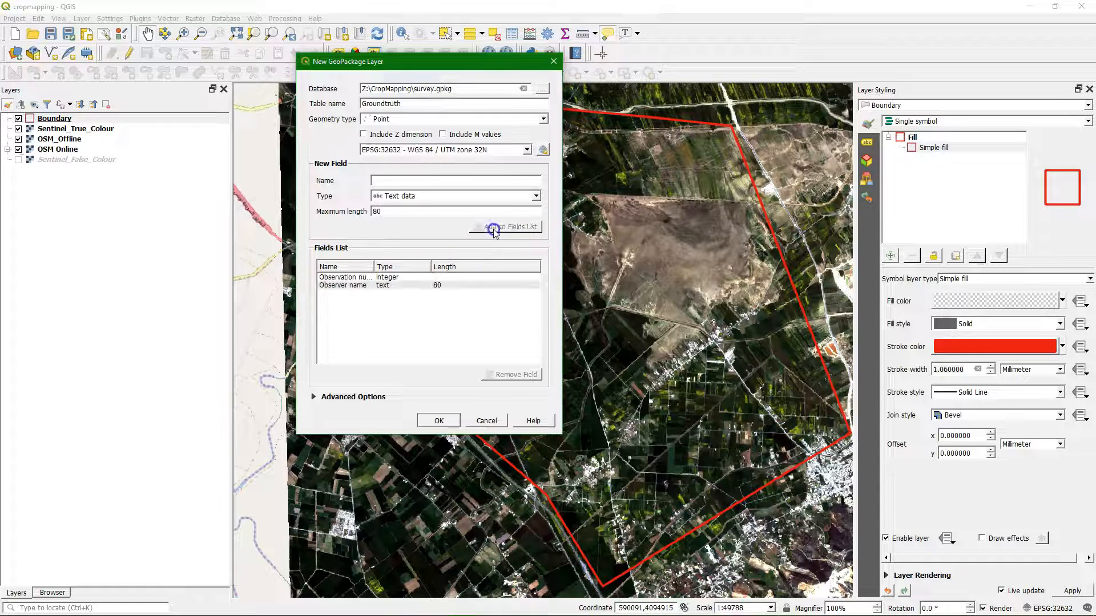
Step: Add a field named Date and Time of type Date&time to the fields list
click(399, 179)
text(Date and Time)
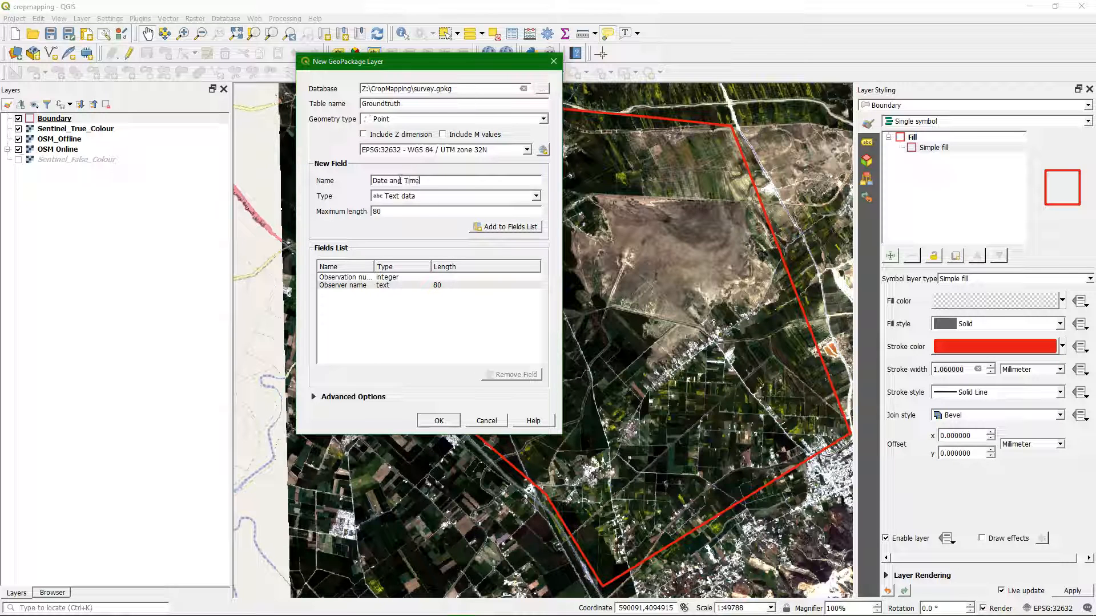
click(405, 196)
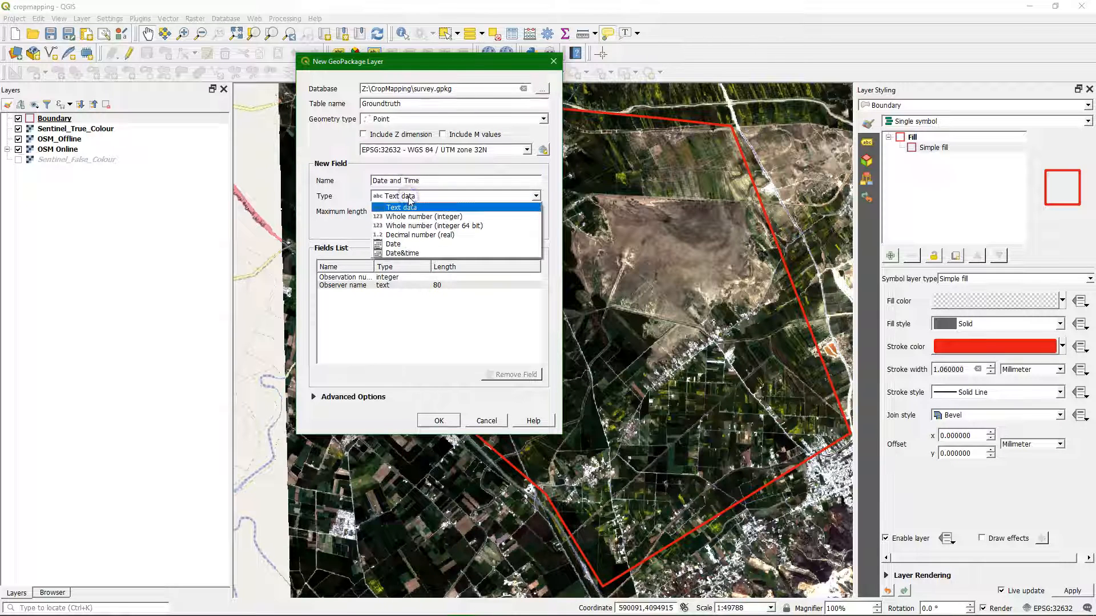
click(408, 254)
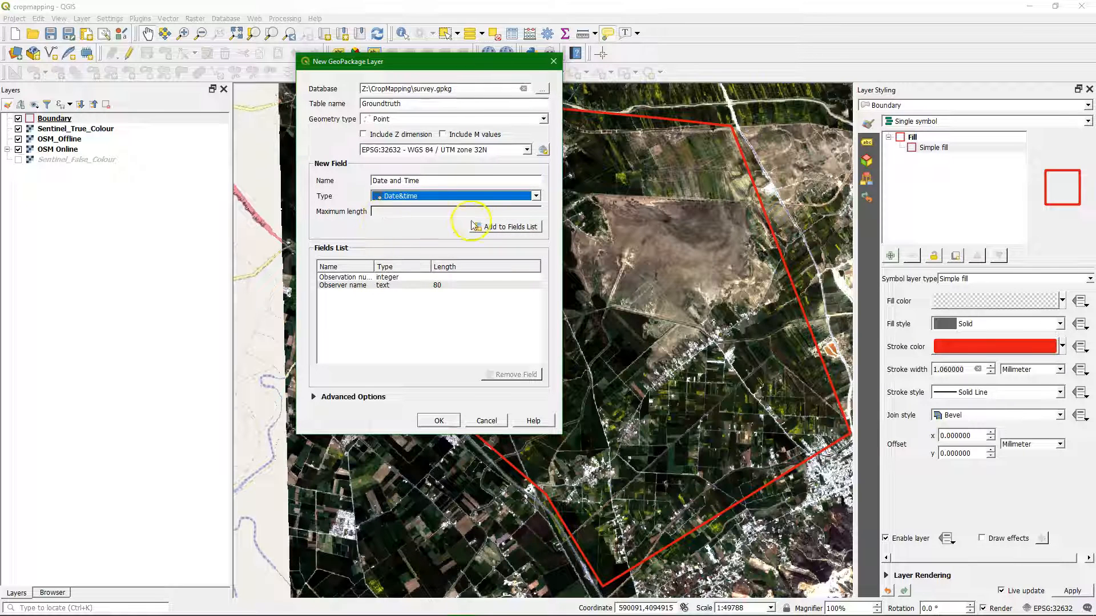
click(496, 228)
Step: Add a Text data field named Picture with a maximum length of 80 to the fields list
click(428, 183)
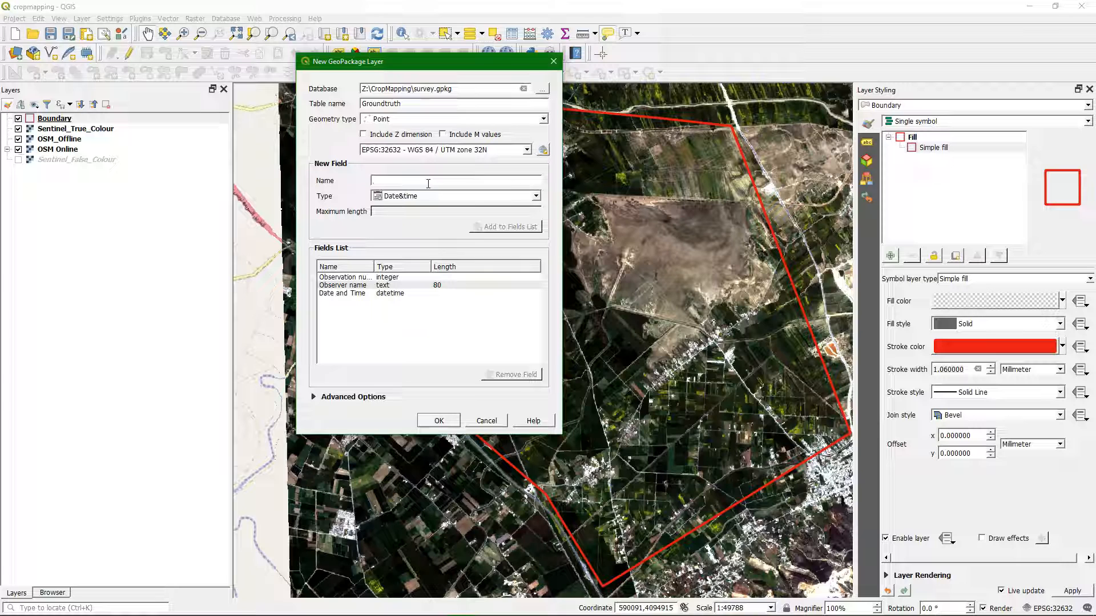
text(Picture)
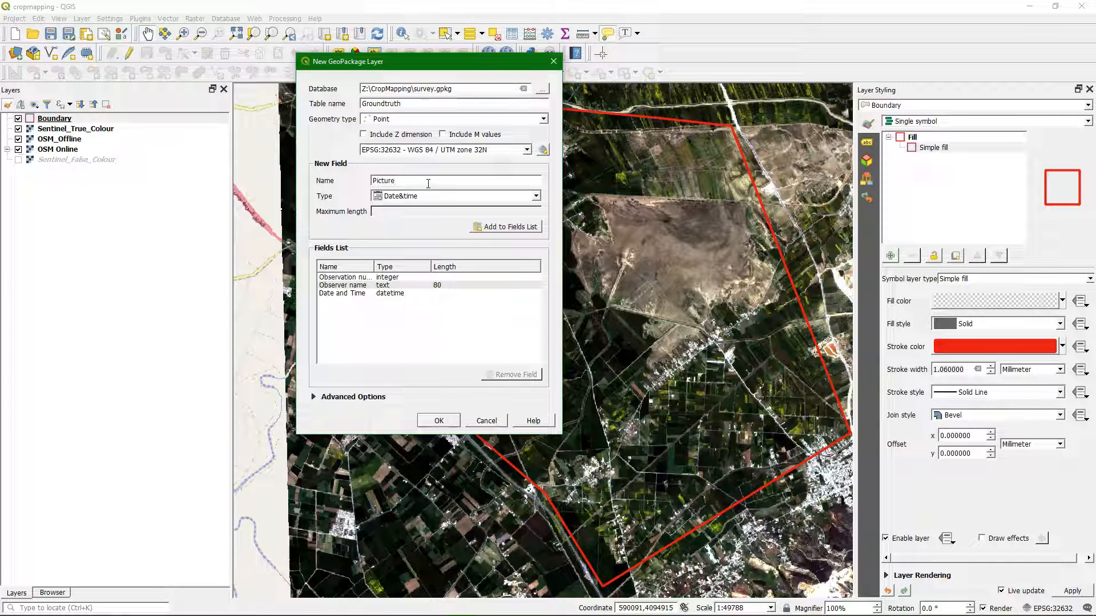
click(422, 197)
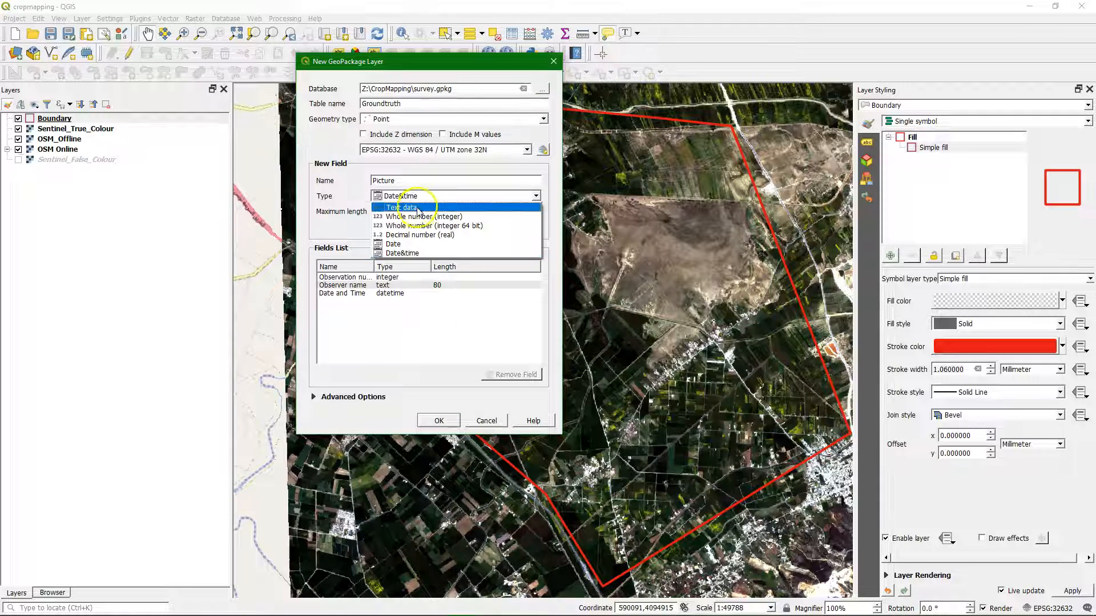
click(412, 208)
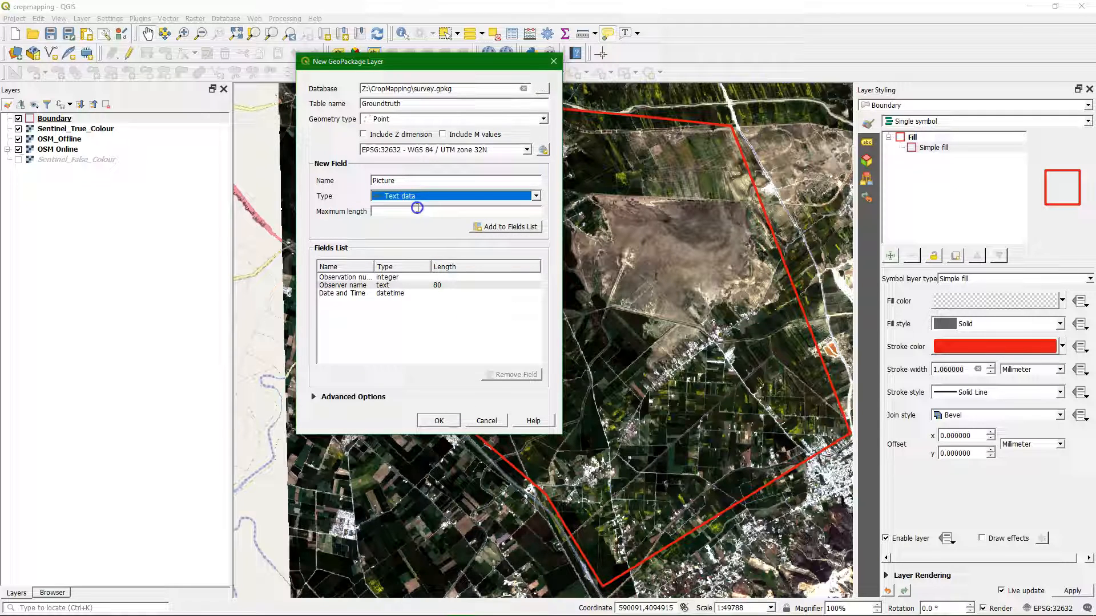
click(445, 213)
text(8)
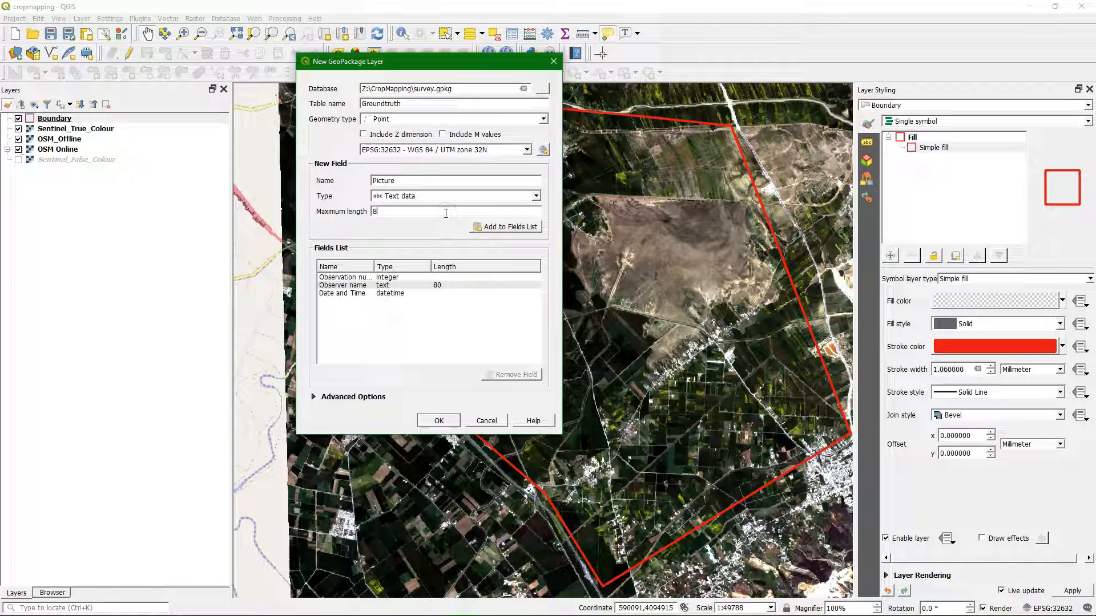
text(0)
click(521, 226)
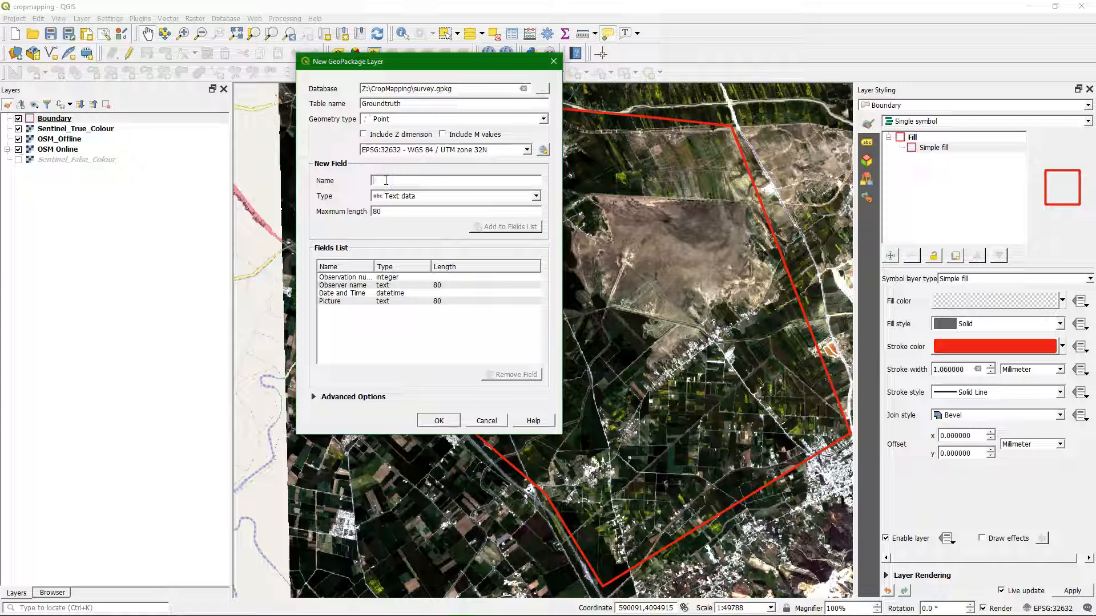
Step: Add a Text data field named Land cover type with a maximum length of 80 to the fields list
text(Land c)
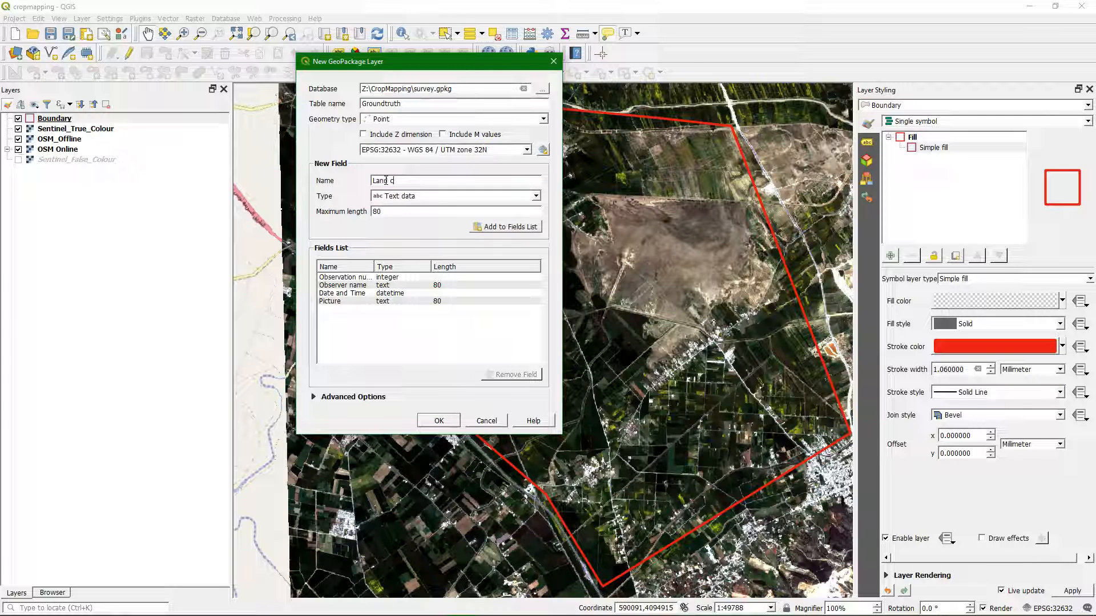
text(over type)
click(405, 196)
click(398, 207)
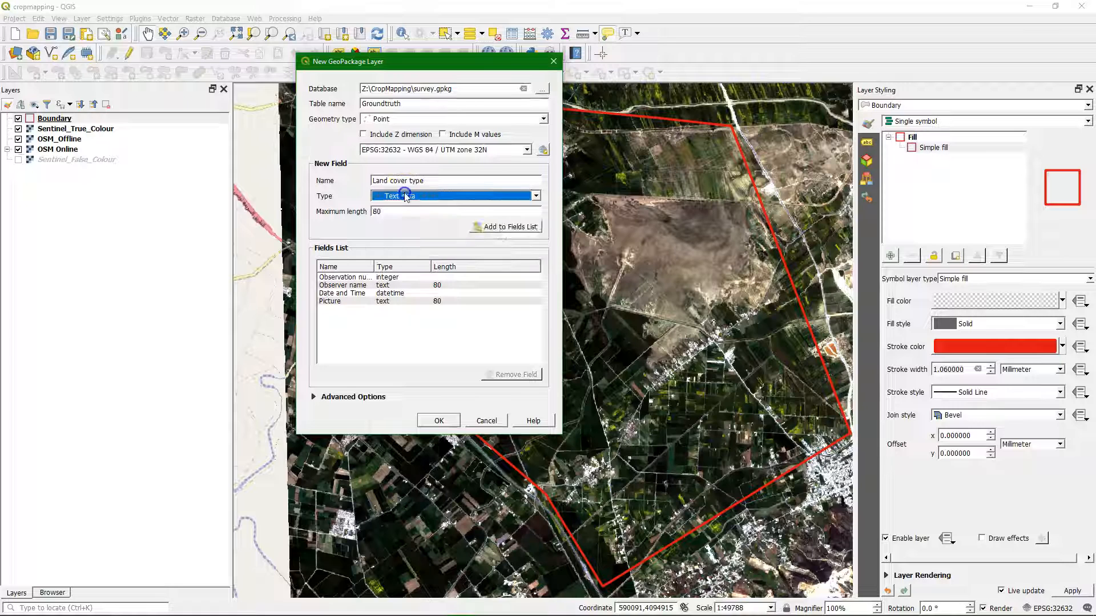
click(515, 232)
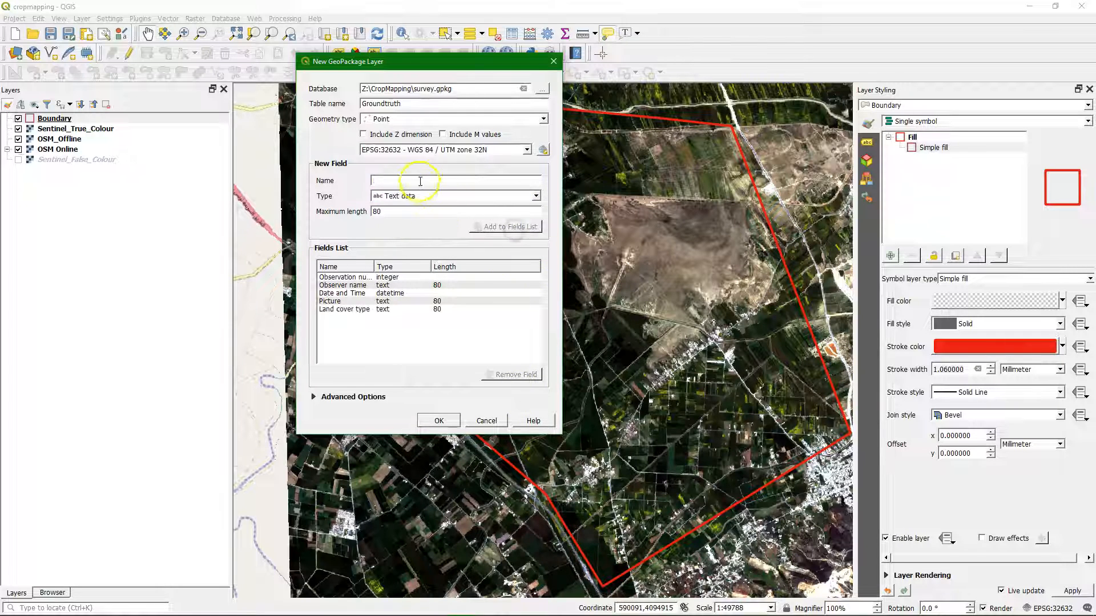
Step: Add two Text data fields named Crop type and Water source, each with a maximum length of 80
text(Crop type)
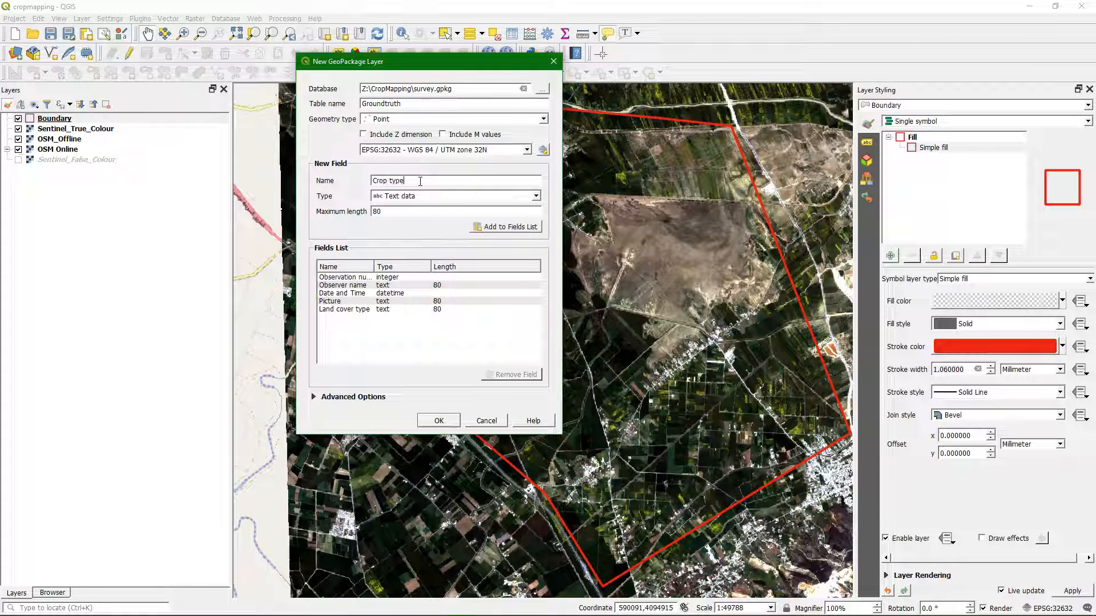
click(503, 226)
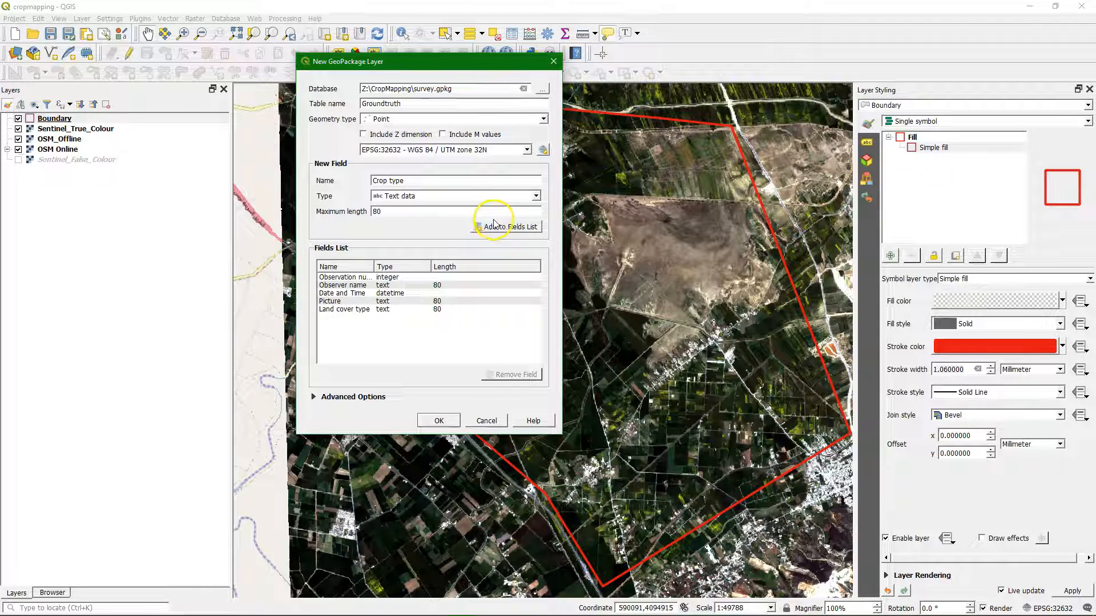
click(385, 181)
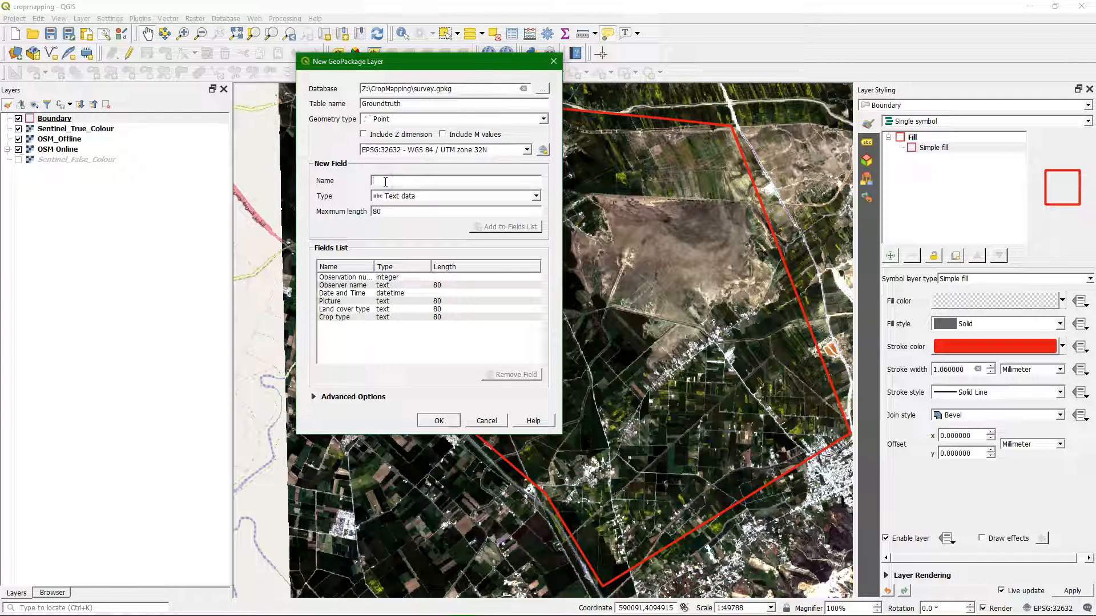
text(Water source)
click(511, 227)
Step: Add a Text data field named Irrigation method with a maximum length of 80 to the fields list
click(403, 181)
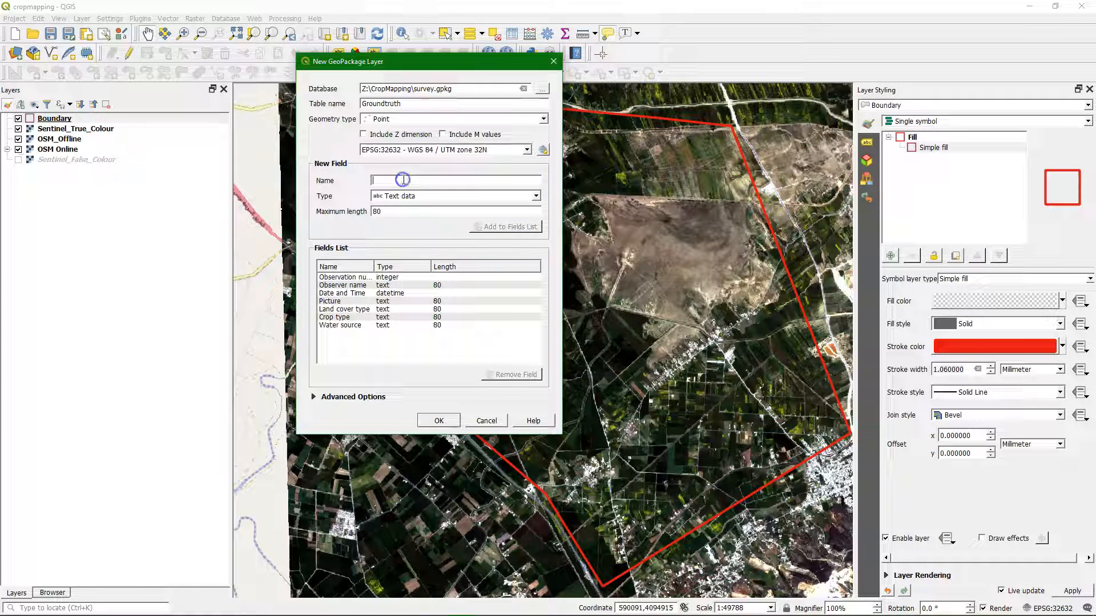
text(Irrigation)
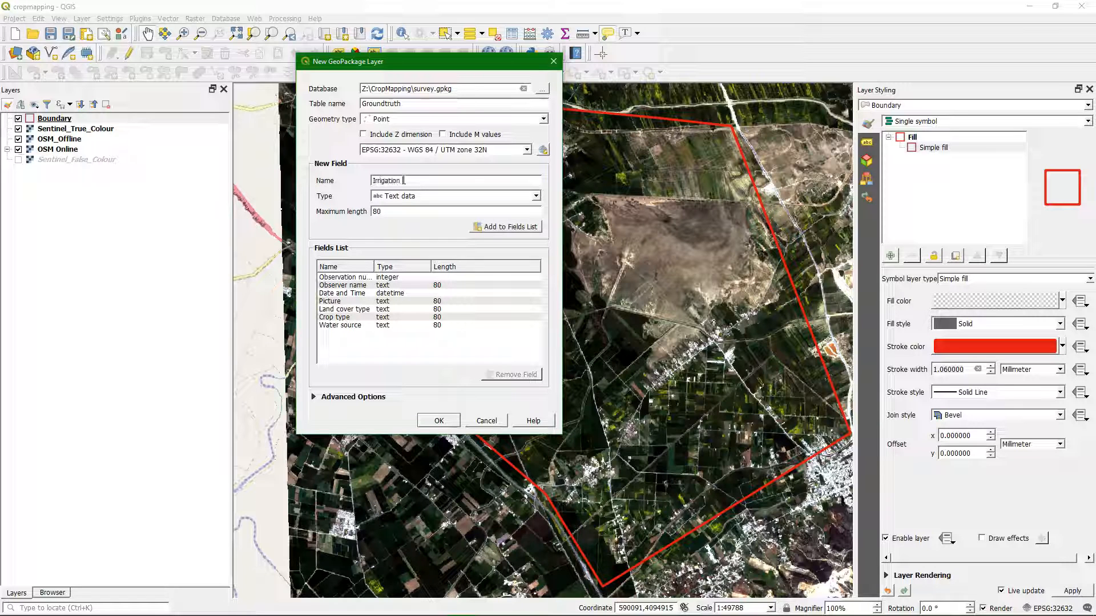
text( method)
click(489, 231)
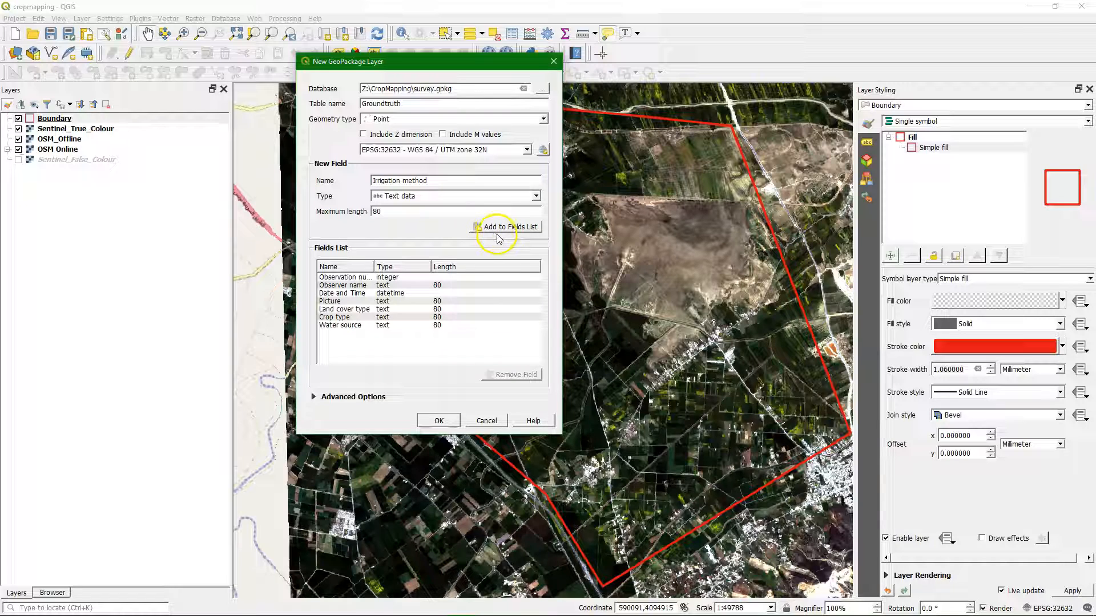
click(499, 238)
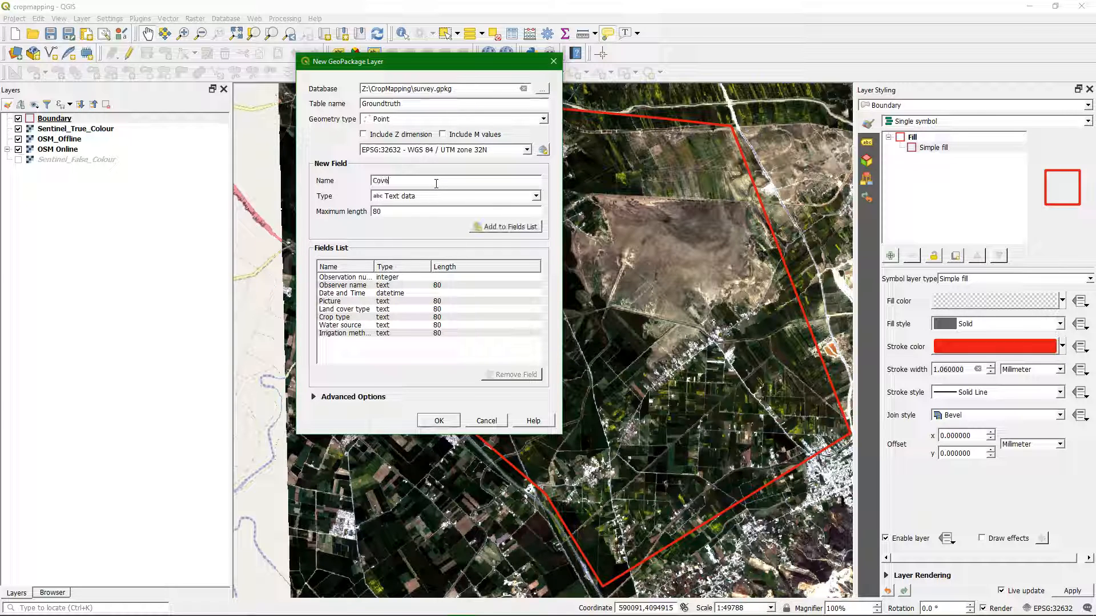
Step: Add a field named Coverage of type Decimal number (real) to the fields list
click(536, 196)
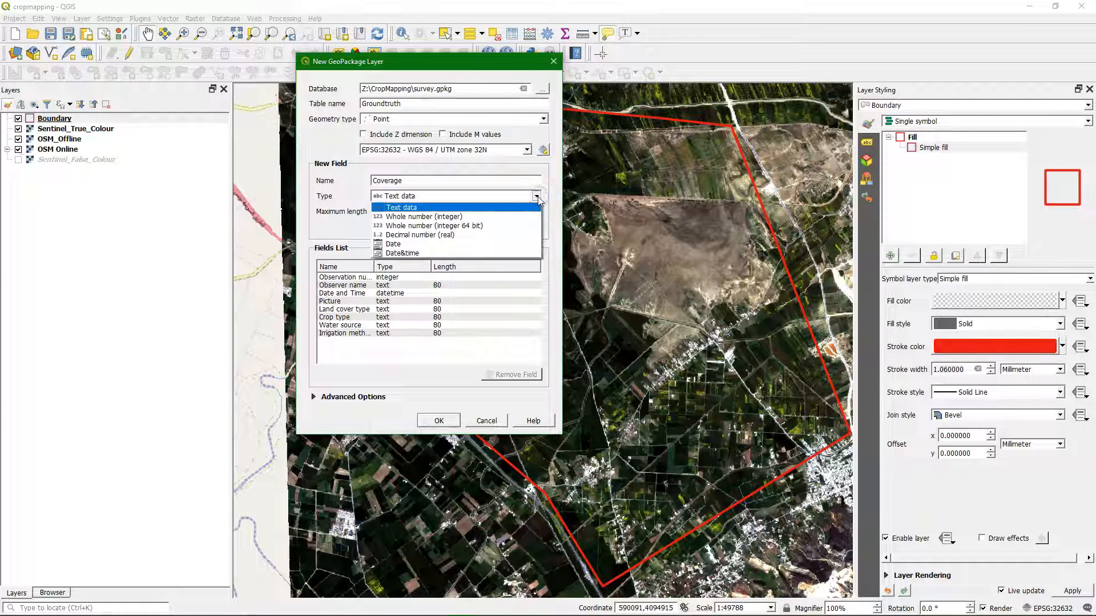
click(428, 235)
click(509, 229)
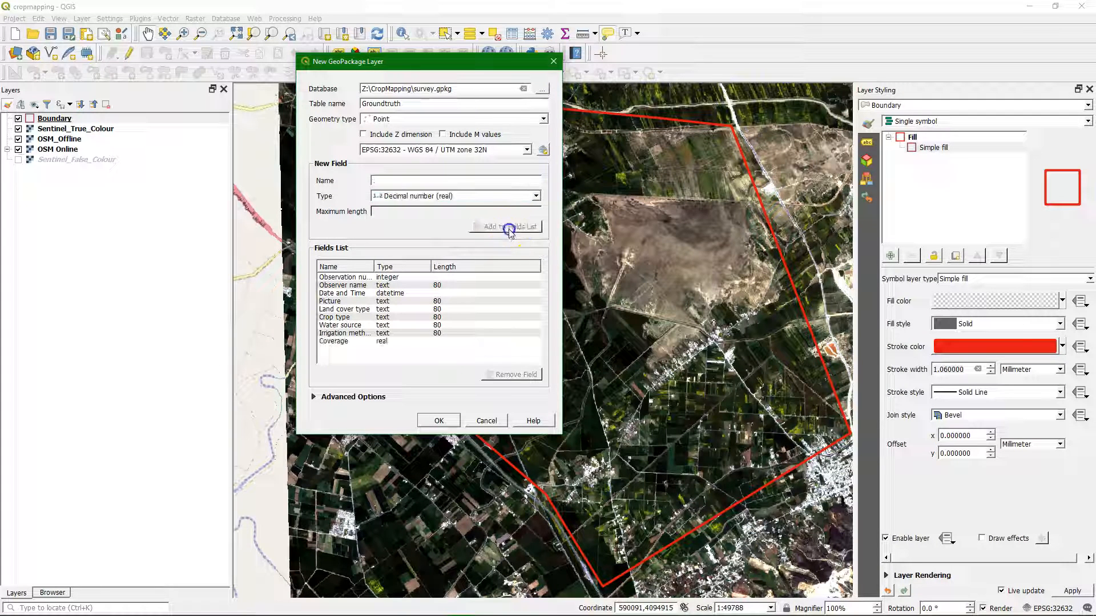
Step: Add a field named Size of type Whole number (integer) to the fields list
click(398, 181)
text(SW)
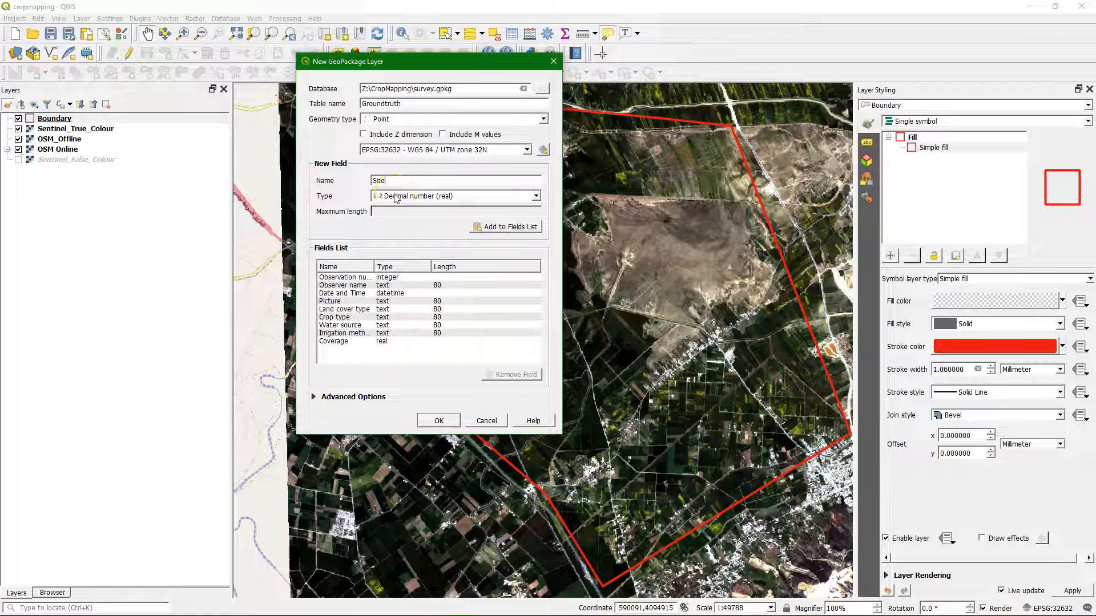
click(394, 197)
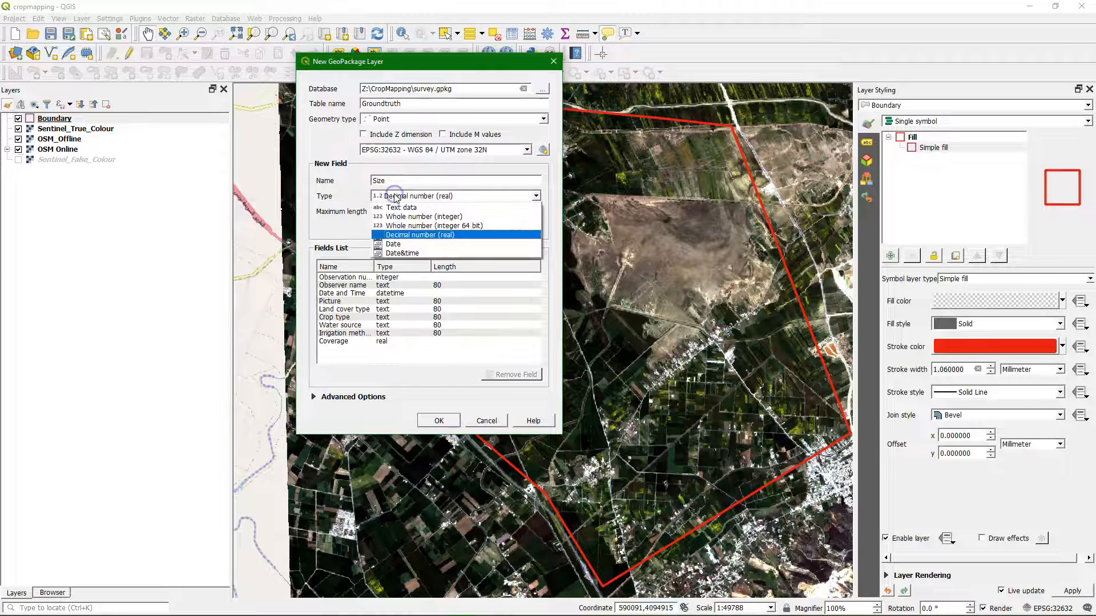
click(413, 216)
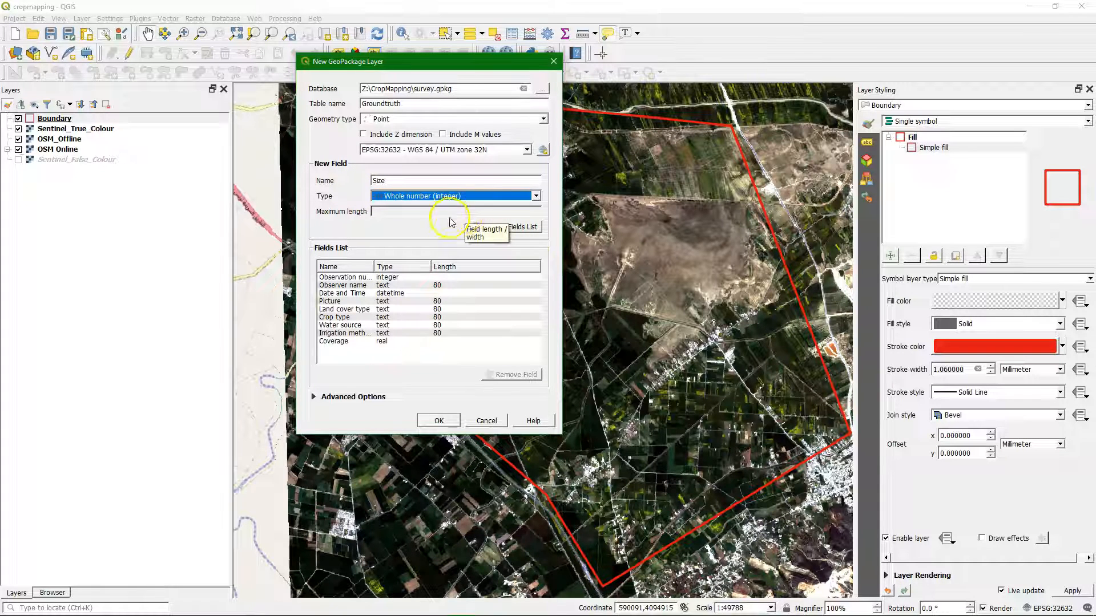
click(521, 227)
Step: Add a Text data field named Notes with maximum length 200 and create Groundtruth as a new layer in the existing GeoPackage without overwriting it
click(418, 181)
text(Notes)
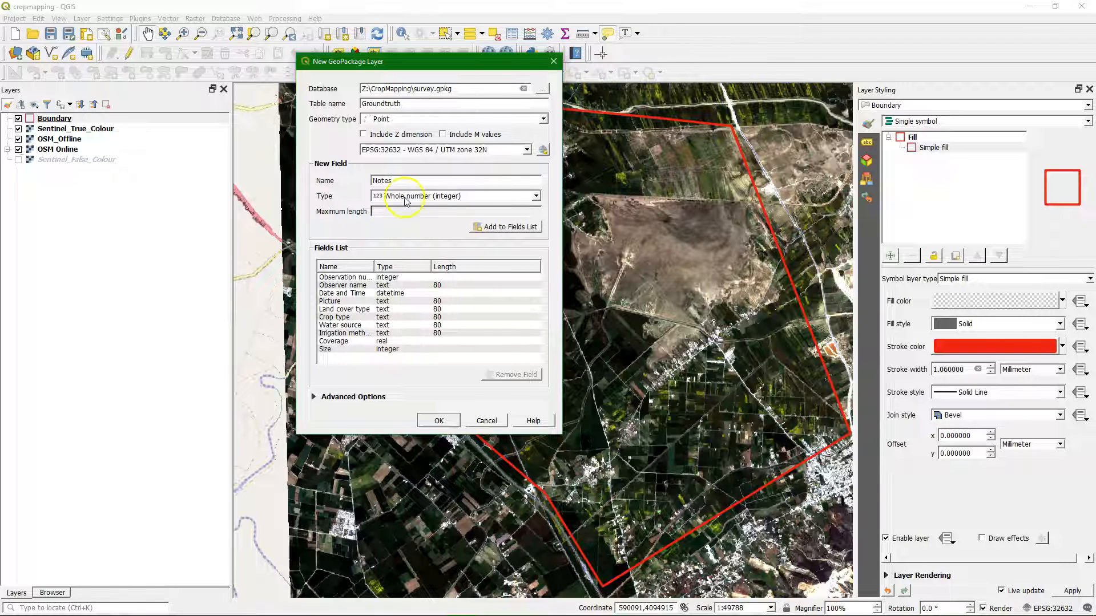
click(404, 196)
click(403, 208)
click(393, 212)
text(200)
click(506, 227)
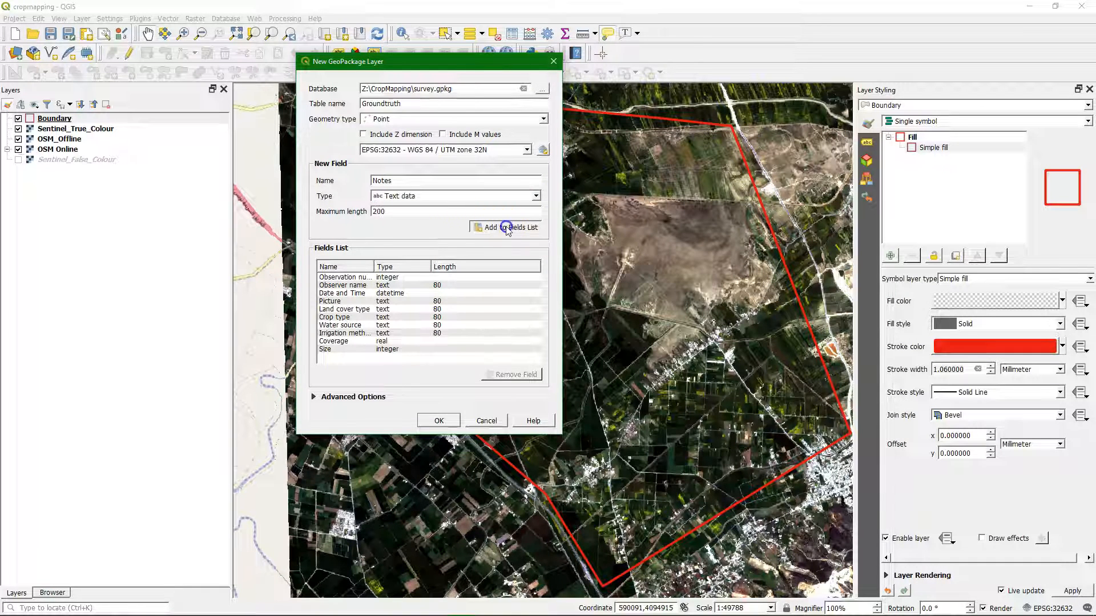
click(437, 420)
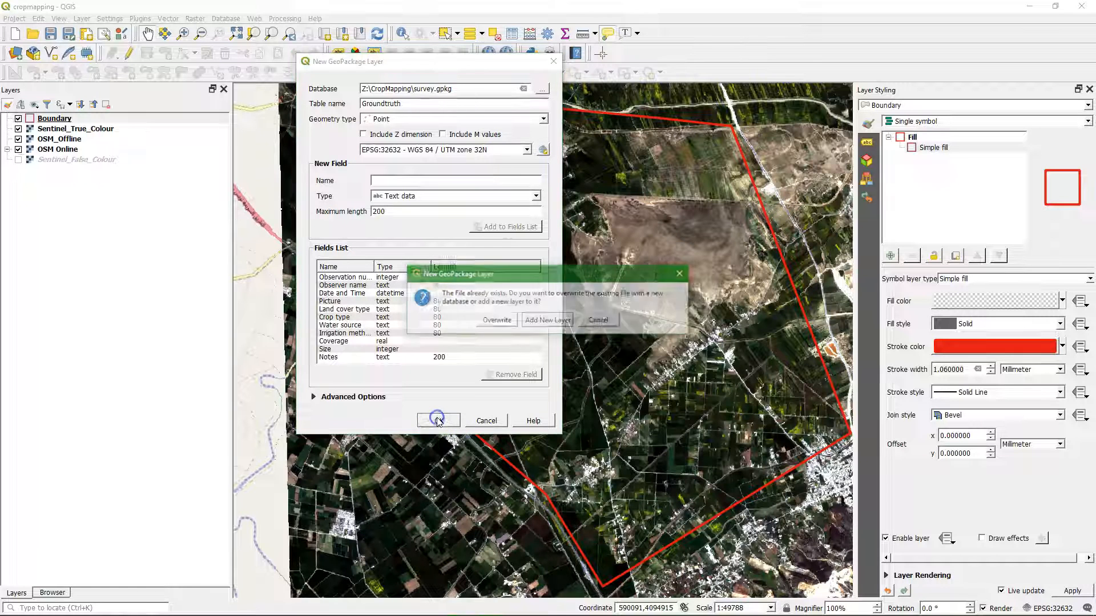
click(546, 323)
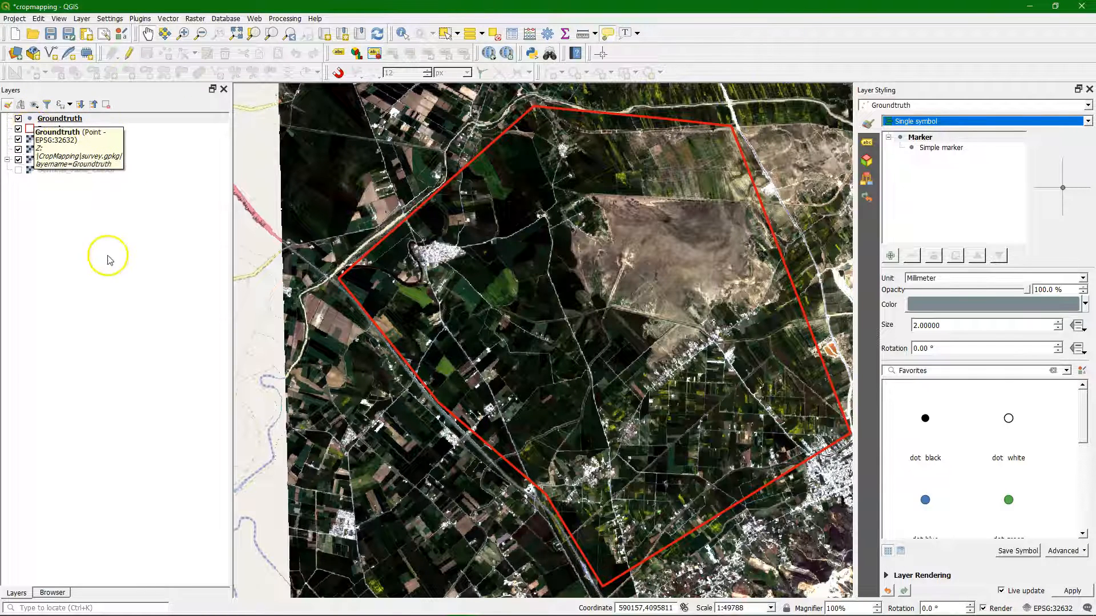
Step: Add a second simple marker to the Groundtruth symbol, giving it a transparent fill and a size of 4 mm
click(934, 154)
click(890, 256)
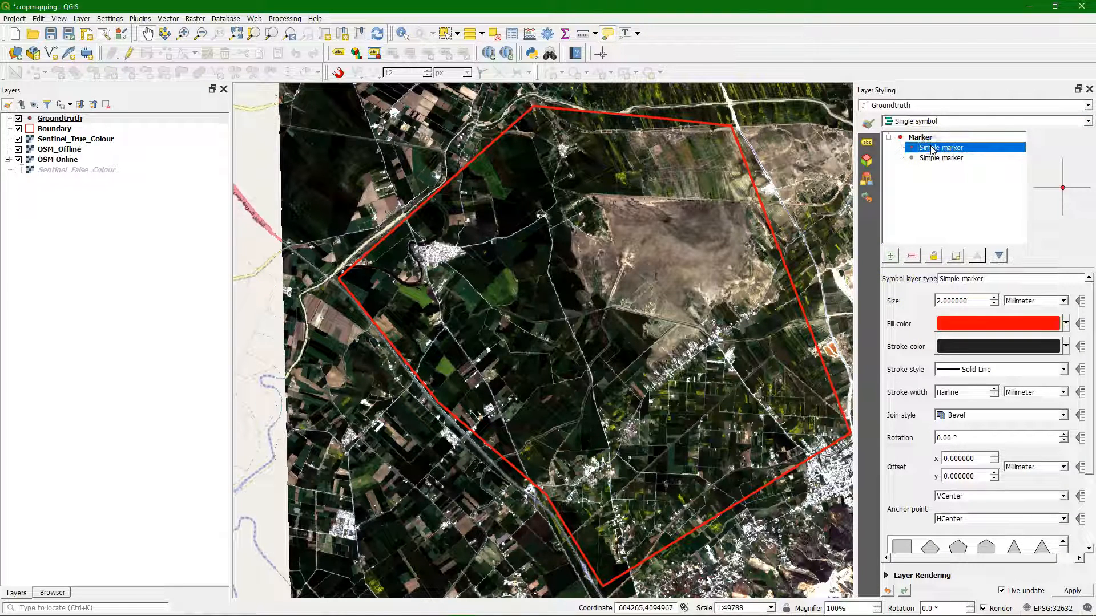
click(1066, 326)
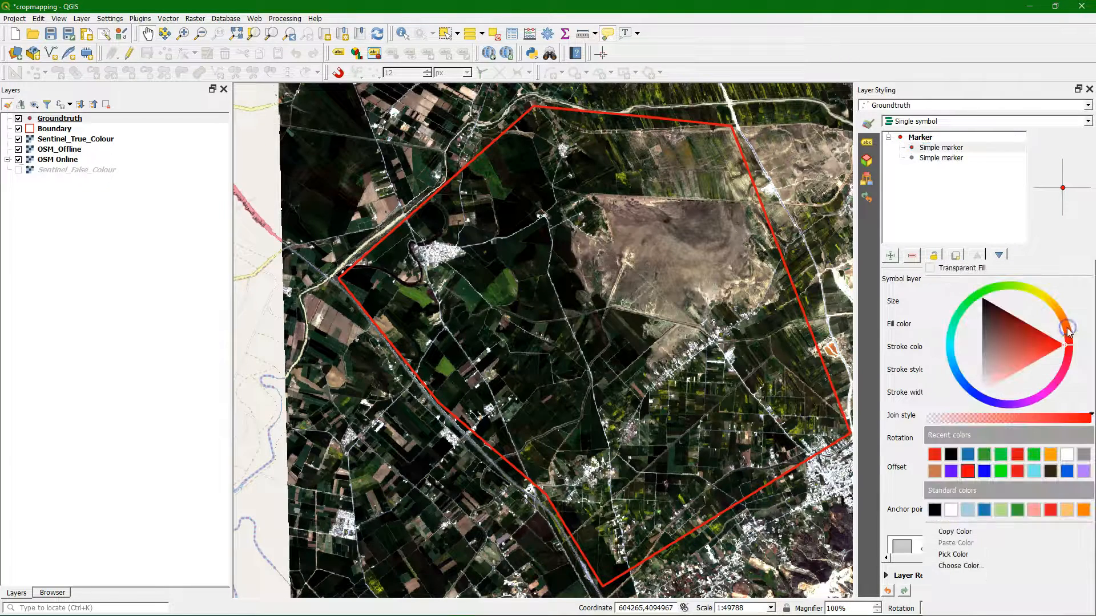
click(964, 268)
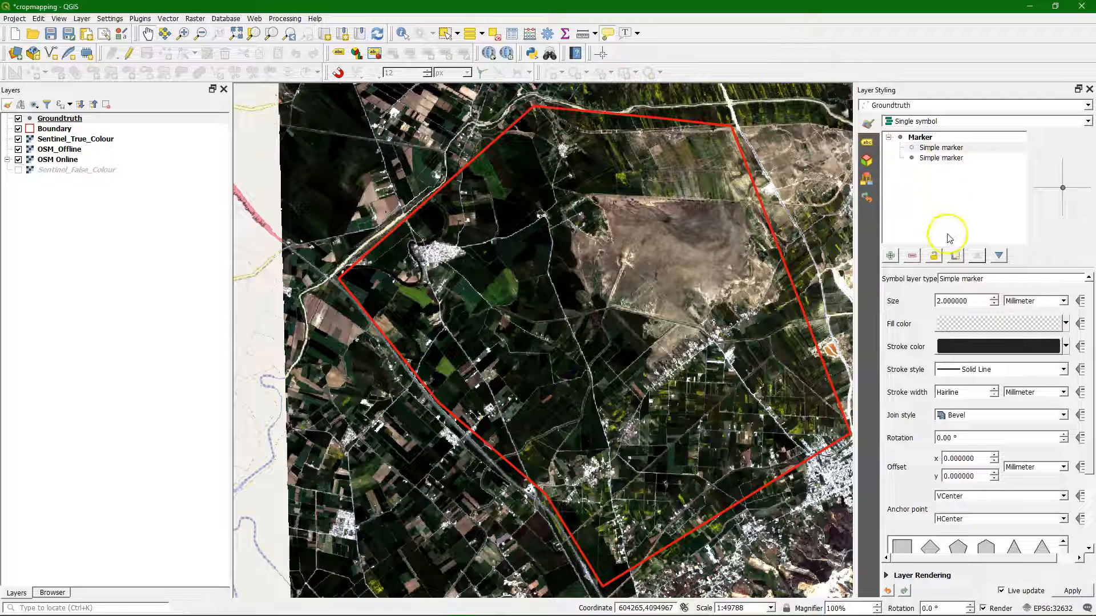
click(994, 297)
click(994, 298)
click(995, 297)
click(994, 298)
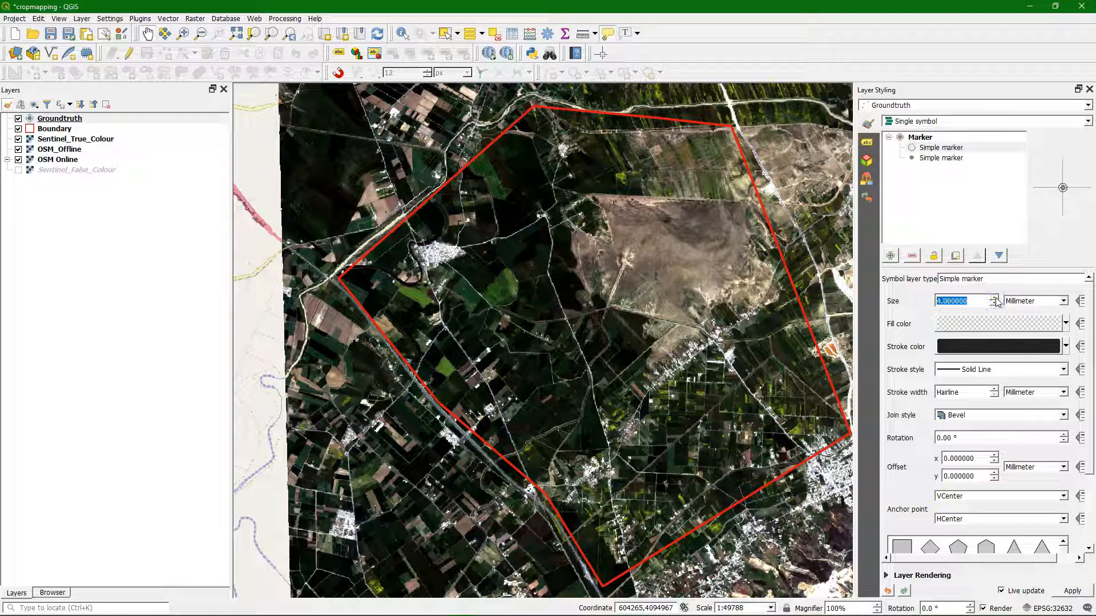
Step: Set the lower simple marker of the Groundtruth symbol to a size of 8 mm and change its shape to a thin cross
click(949, 161)
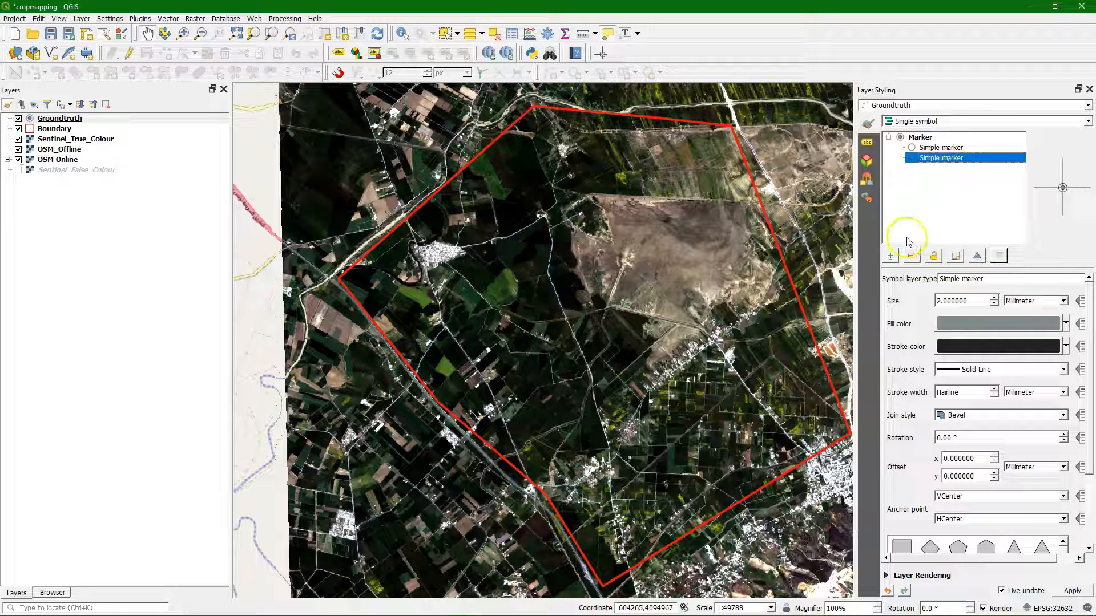
click(995, 298)
click(995, 298)
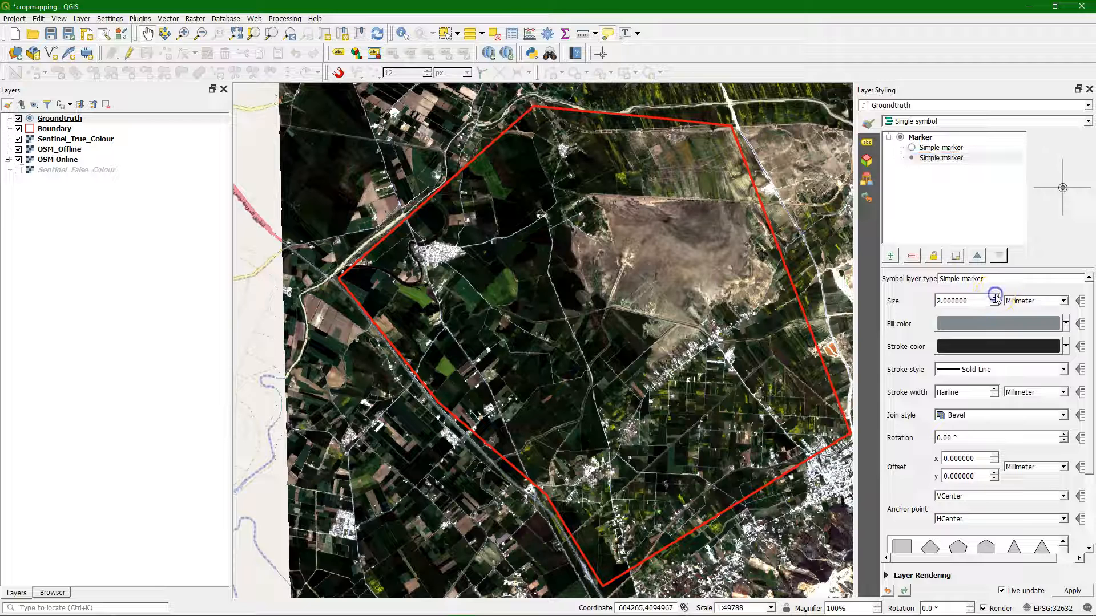
click(995, 297)
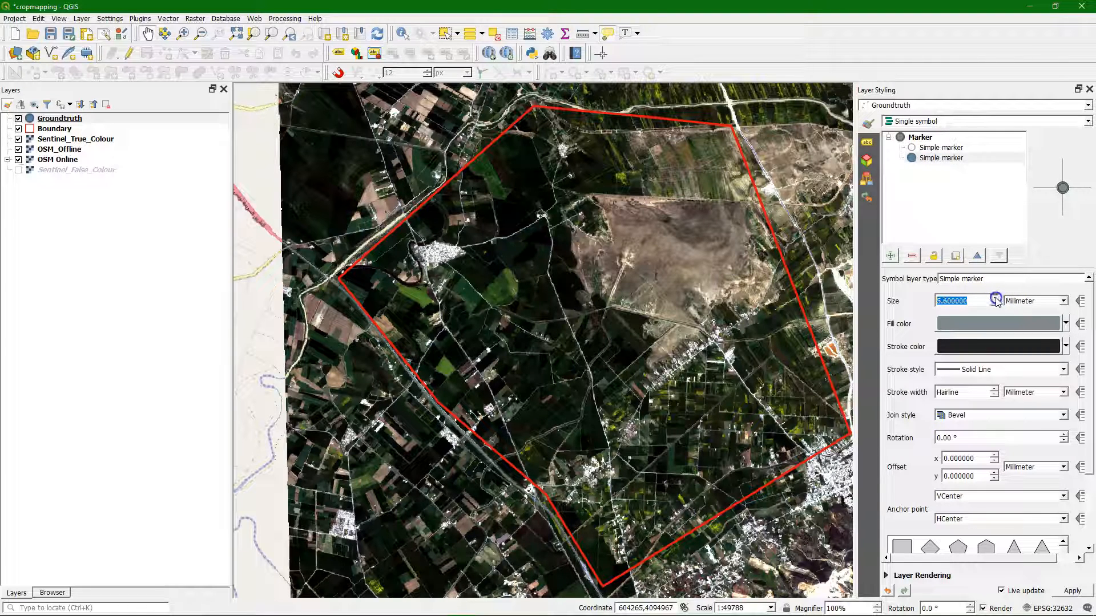
click(995, 298)
click(995, 297)
click(995, 298)
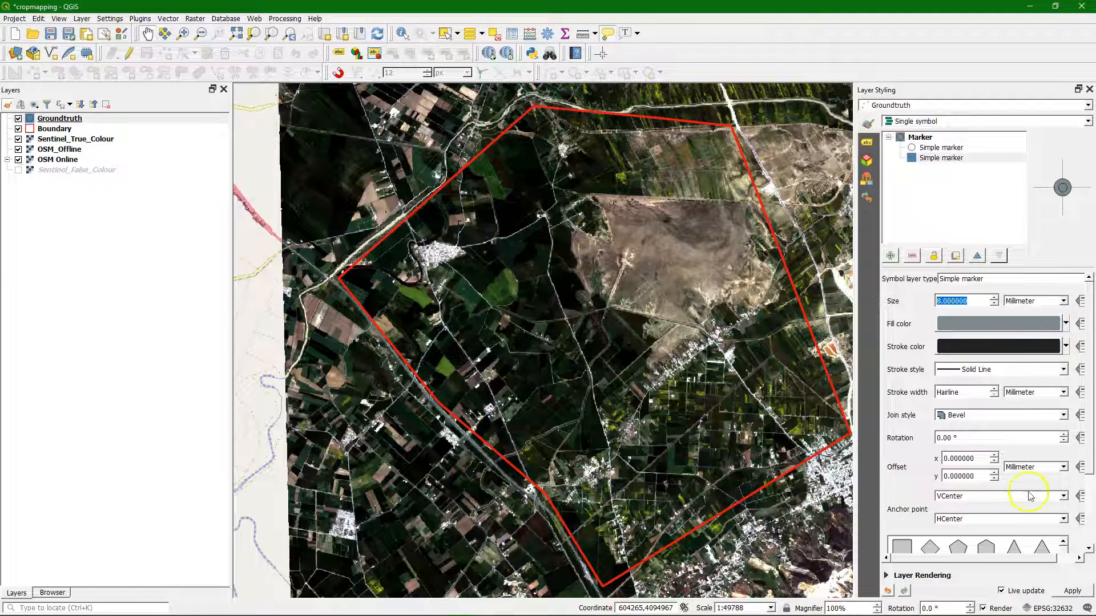
scroll(1091, 420, down, 3)
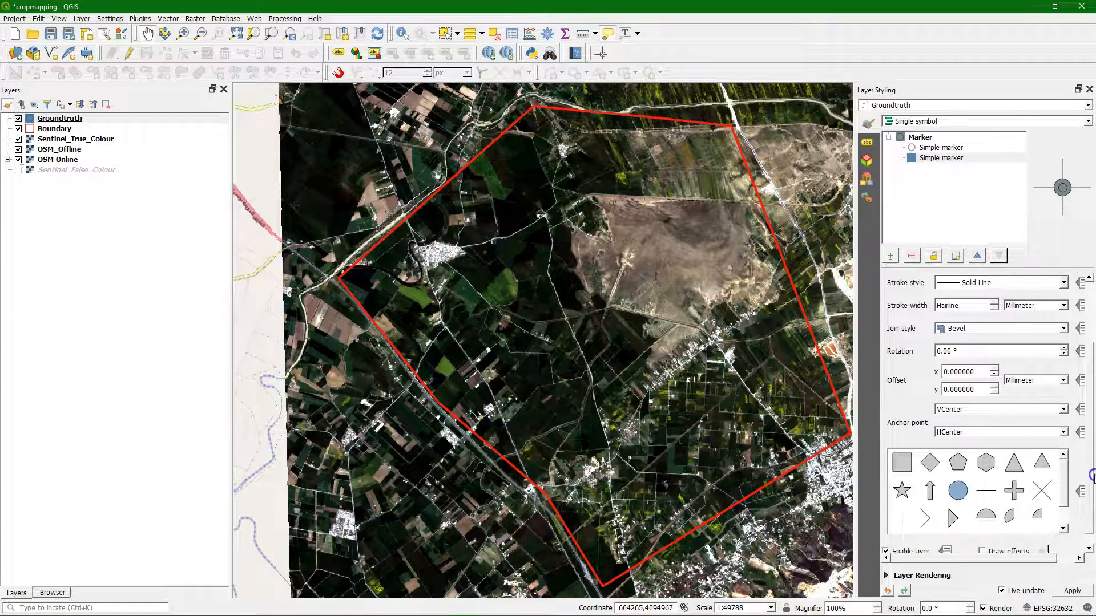
click(989, 492)
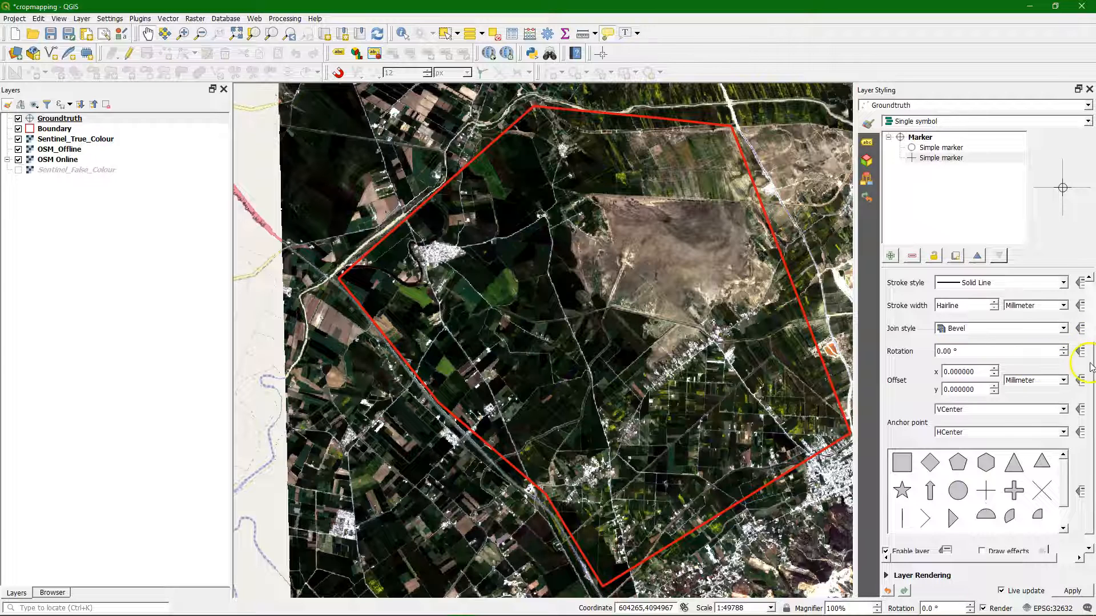
Step: Set the stroke width to 1 mm for both the cross marker and the circle marker of the Groundtruth symbol
drag(1090, 365, 1092, 304)
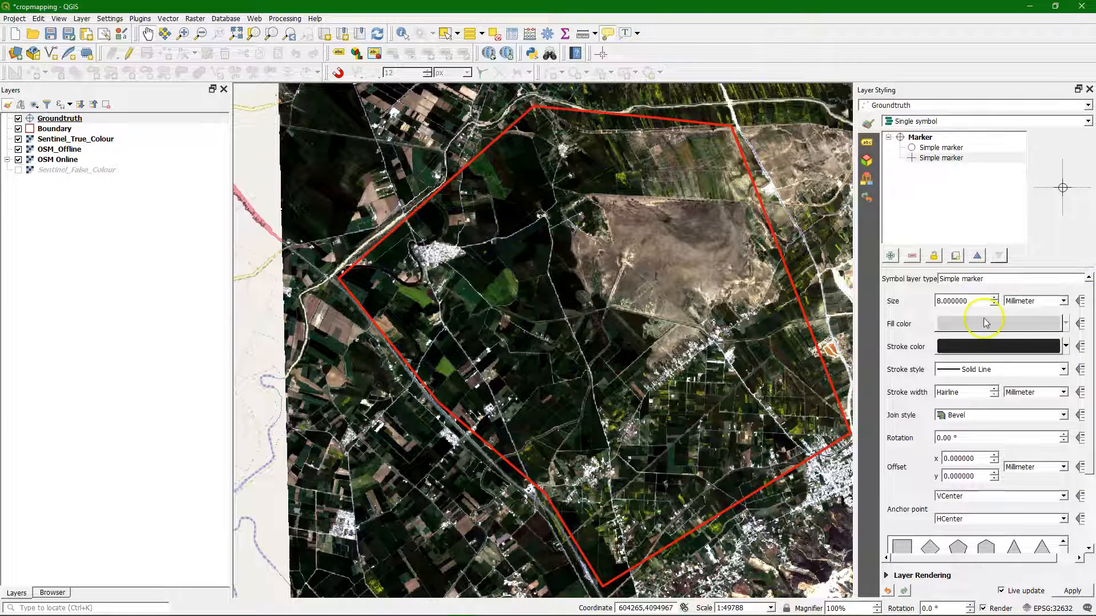
click(993, 389)
click(993, 389)
click(994, 389)
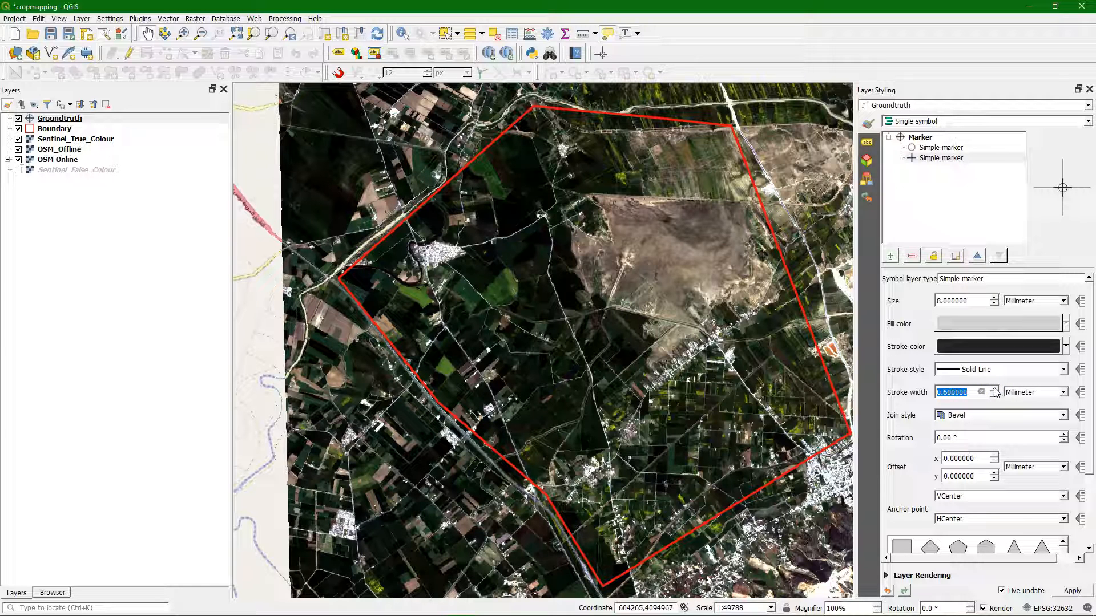
click(993, 390)
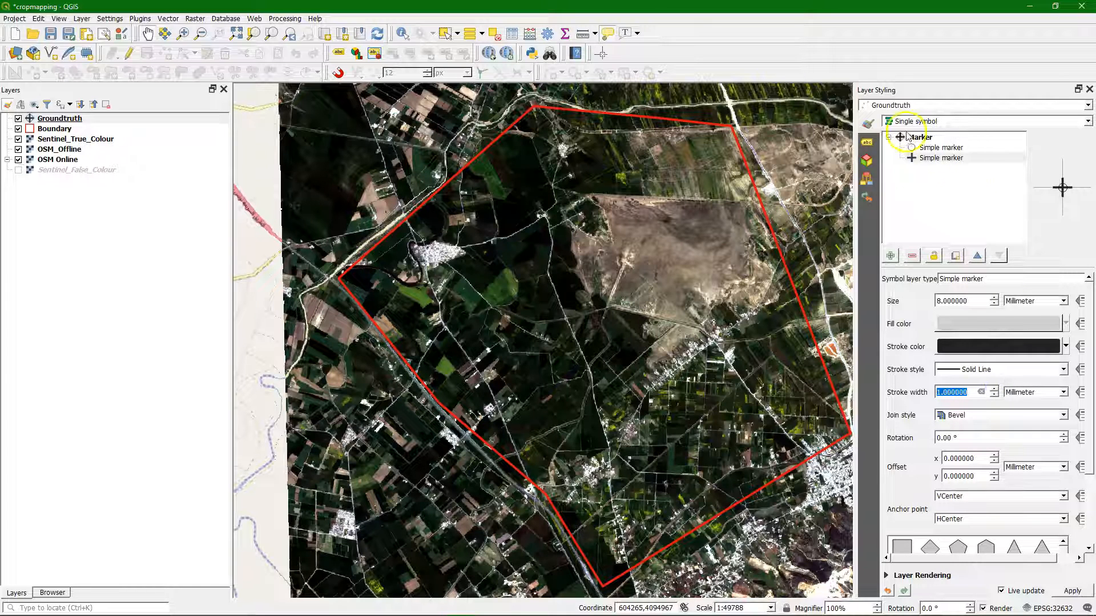
click(936, 148)
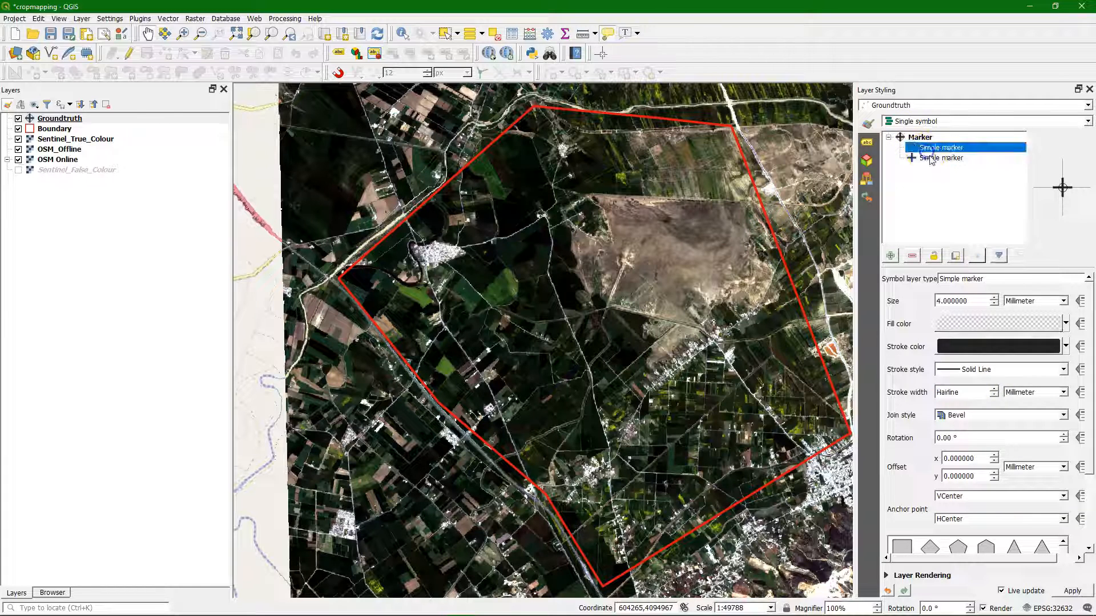
click(994, 389)
click(994, 389)
click(995, 389)
click(994, 389)
click(995, 389)
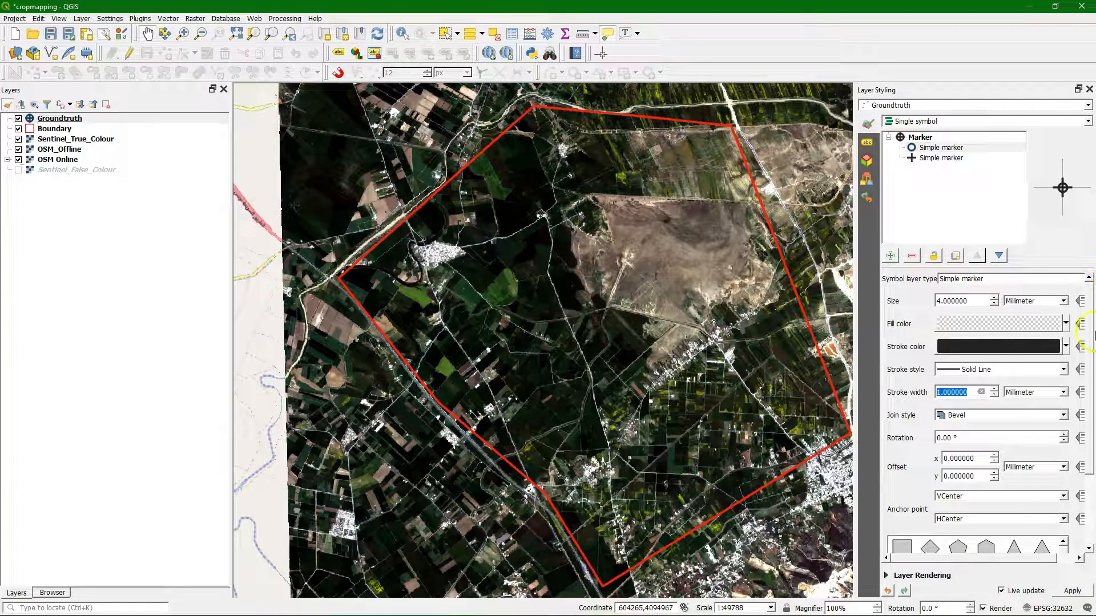
Step: Change the stroke color of both the circle and the cross simple markers to blue
mouse_move(1091, 324)
mouse_down()
mouse_move(1092, 392)
mouse_move(1086, 265)
mouse_up()
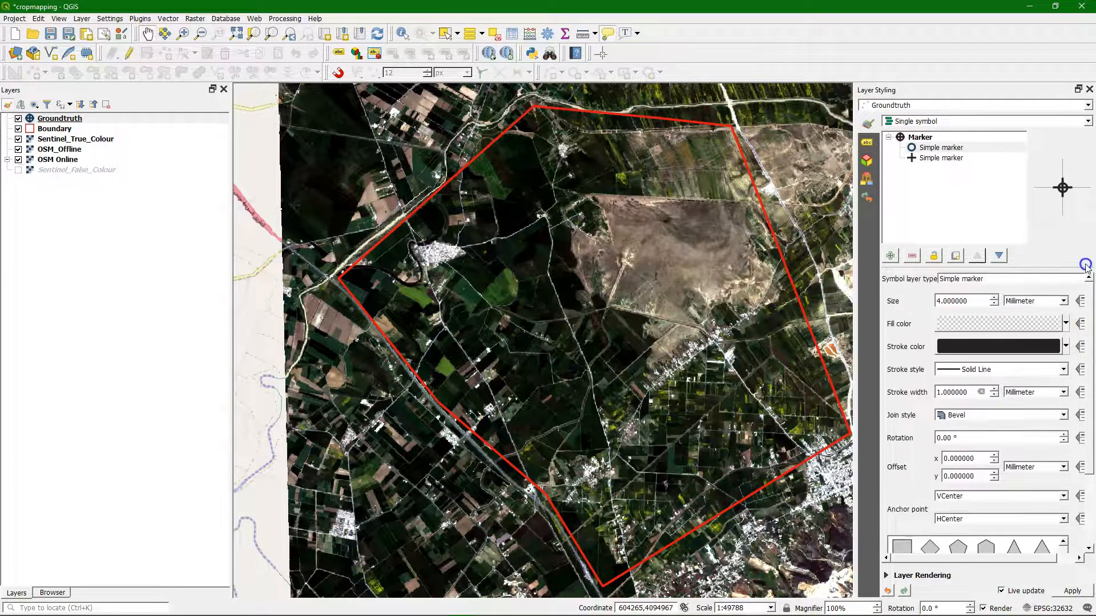
click(1065, 345)
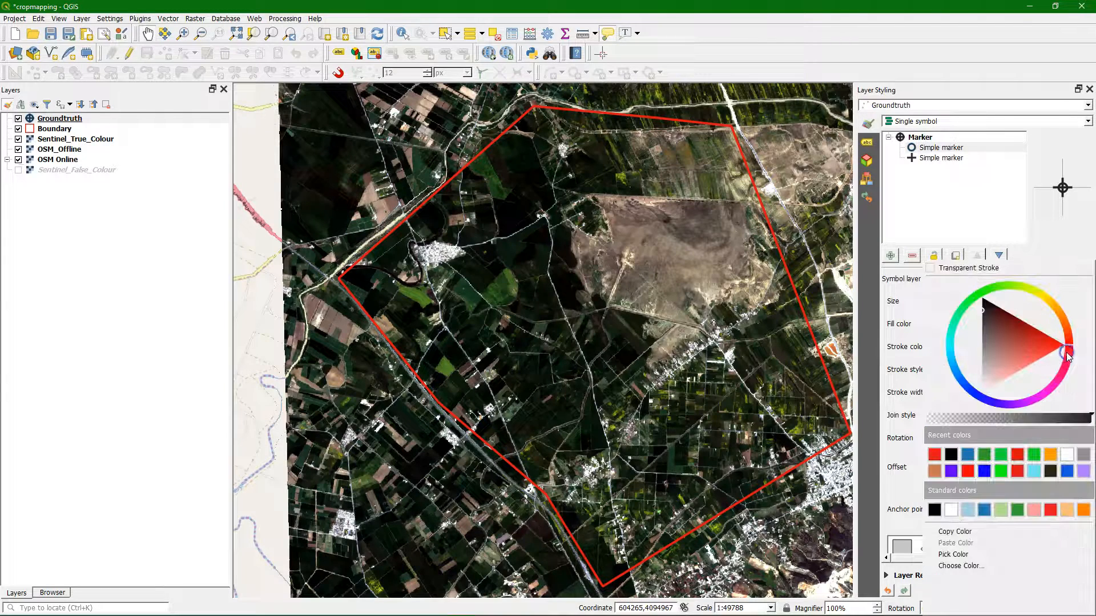
click(984, 476)
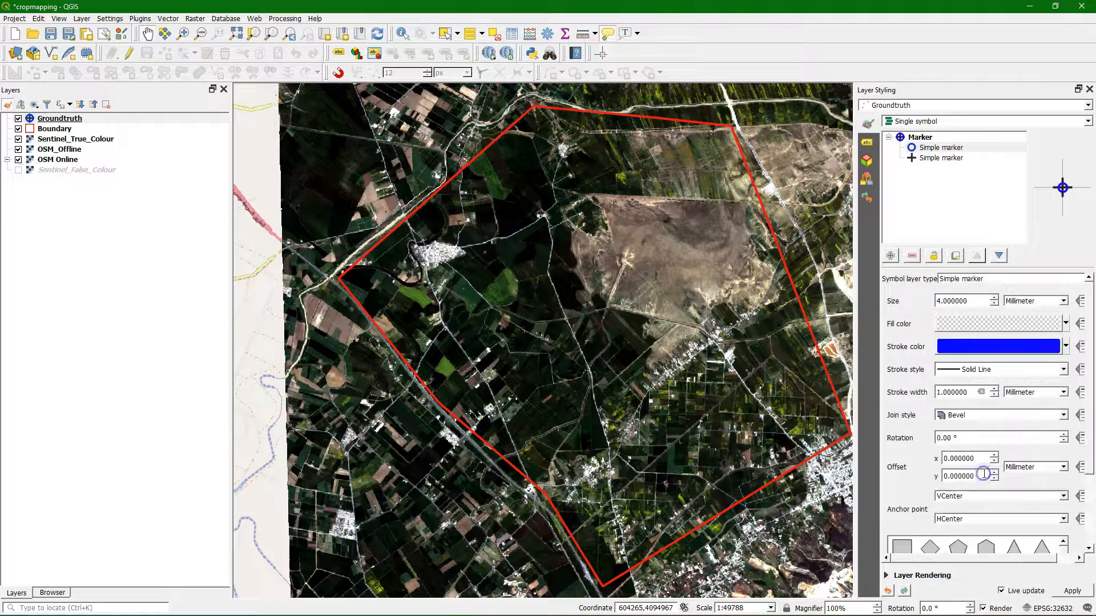
click(929, 159)
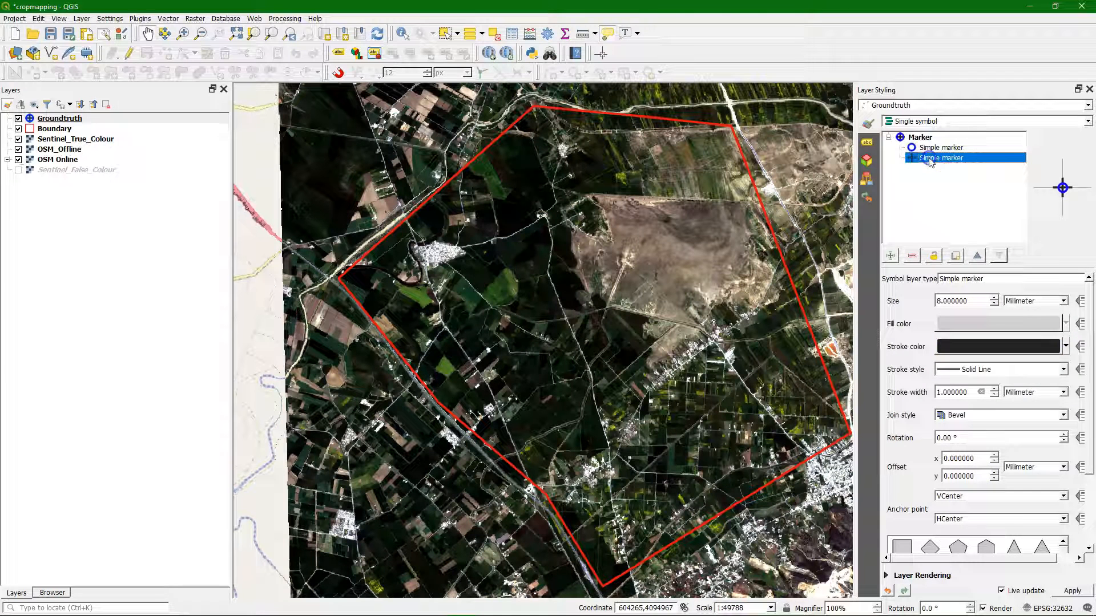
click(1065, 346)
click(934, 454)
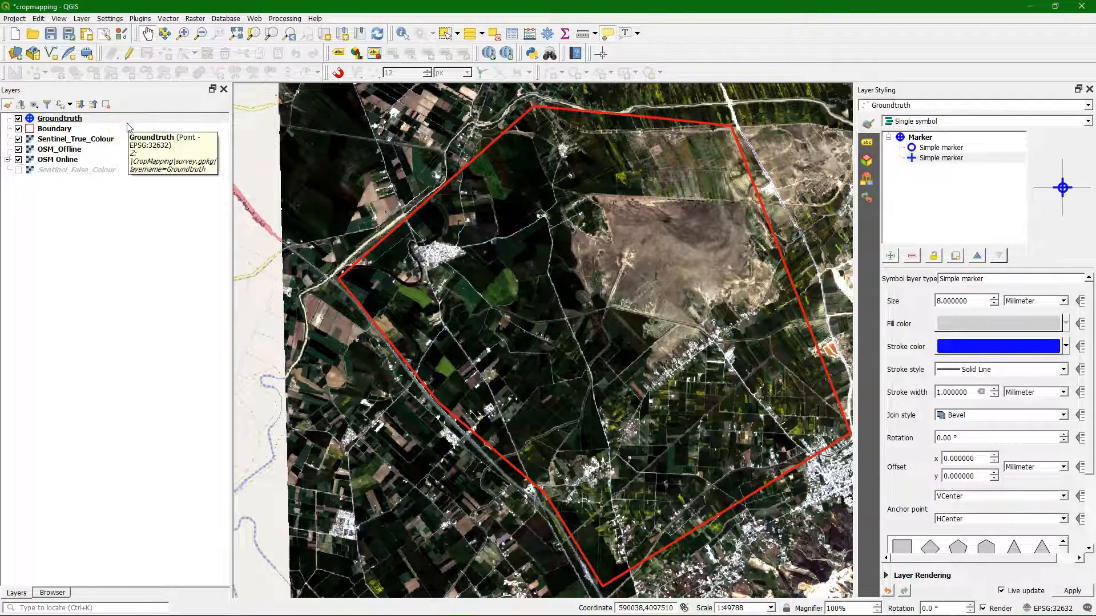
Step: Open the Groundtruth layer's attributes form properties and set the widget type of the fid field to Hidden
click(50, 120)
right_click(51, 121)
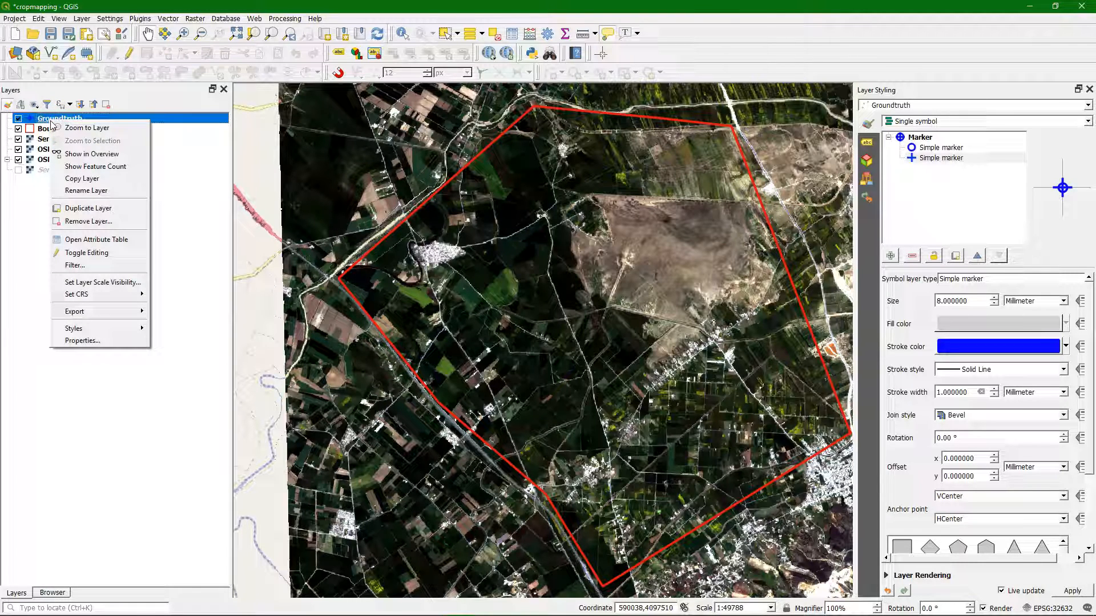
click(96, 340)
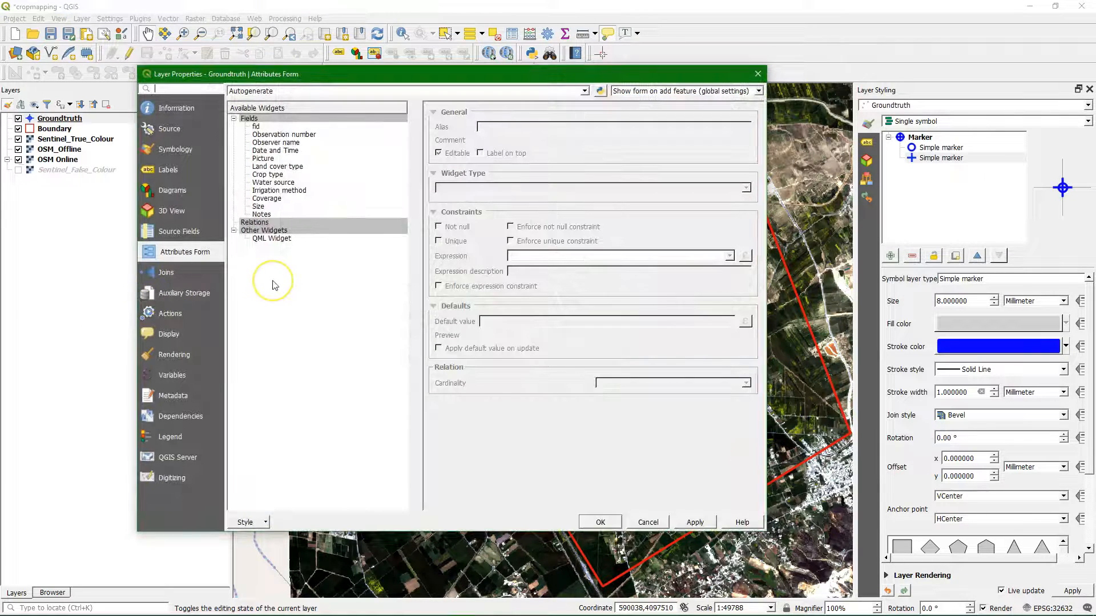
click(172, 259)
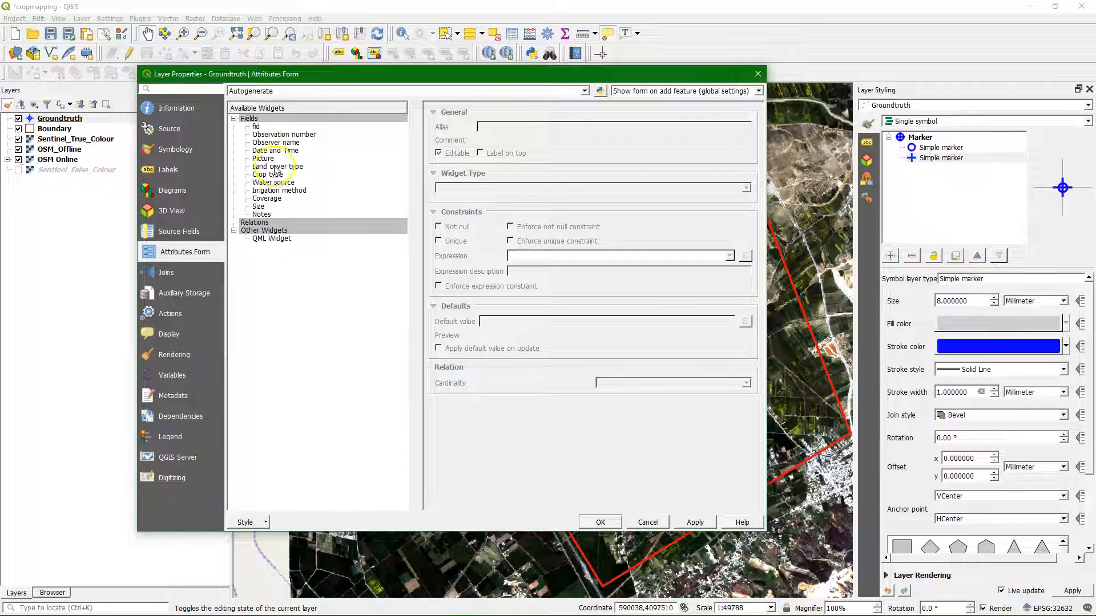
click(262, 135)
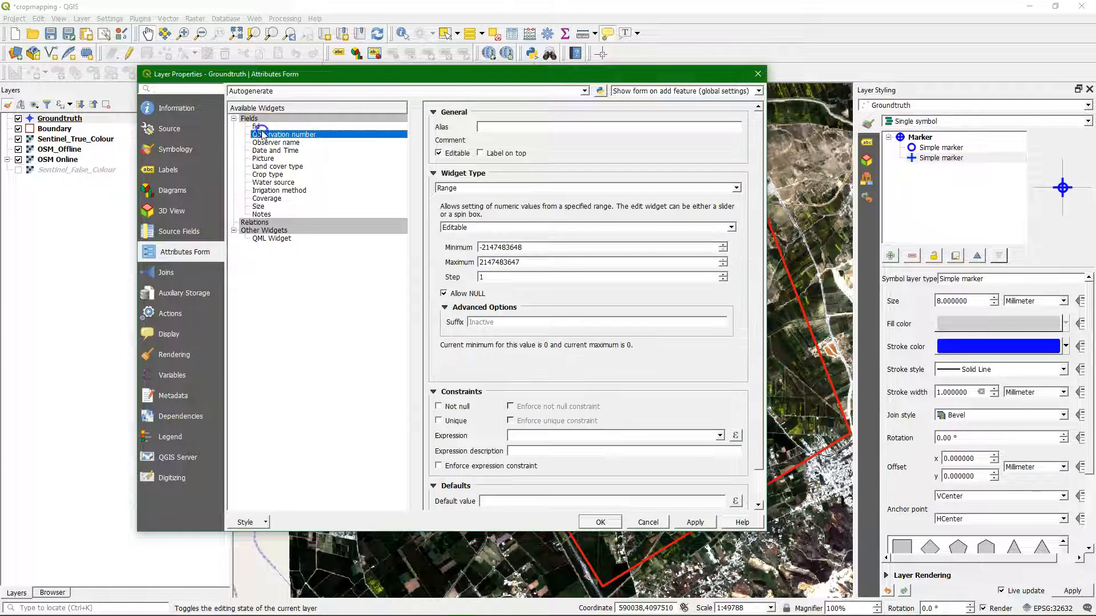
click(260, 127)
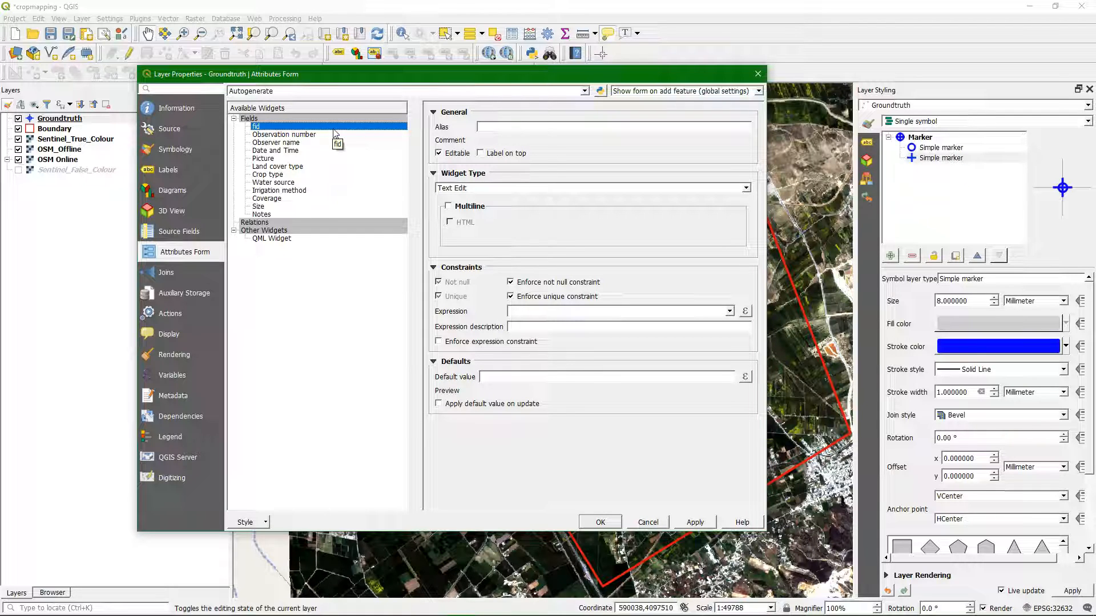
click(488, 191)
click(489, 191)
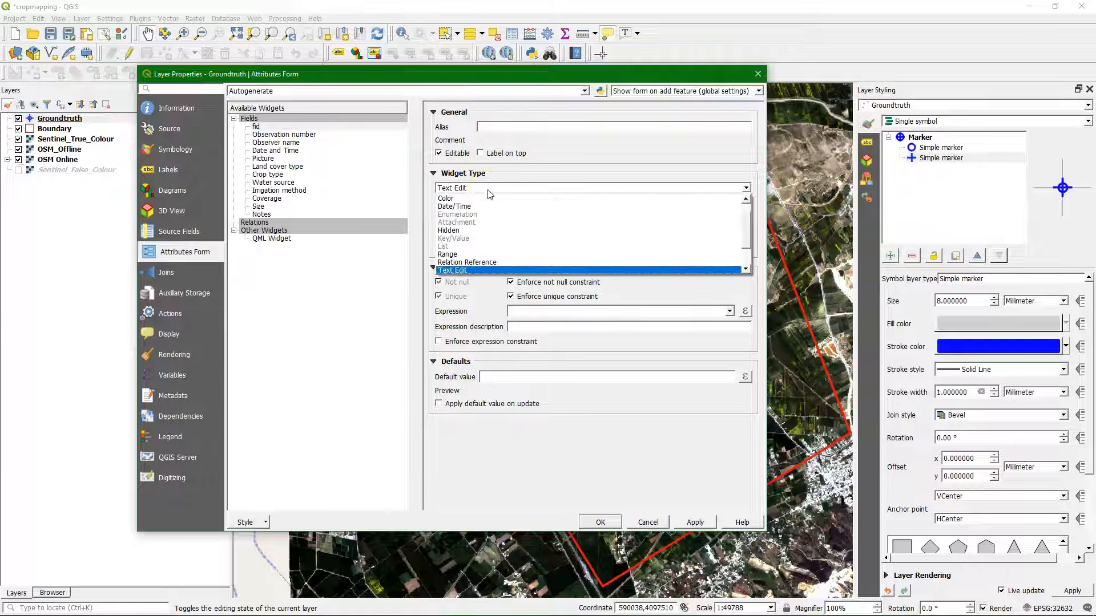
click(462, 231)
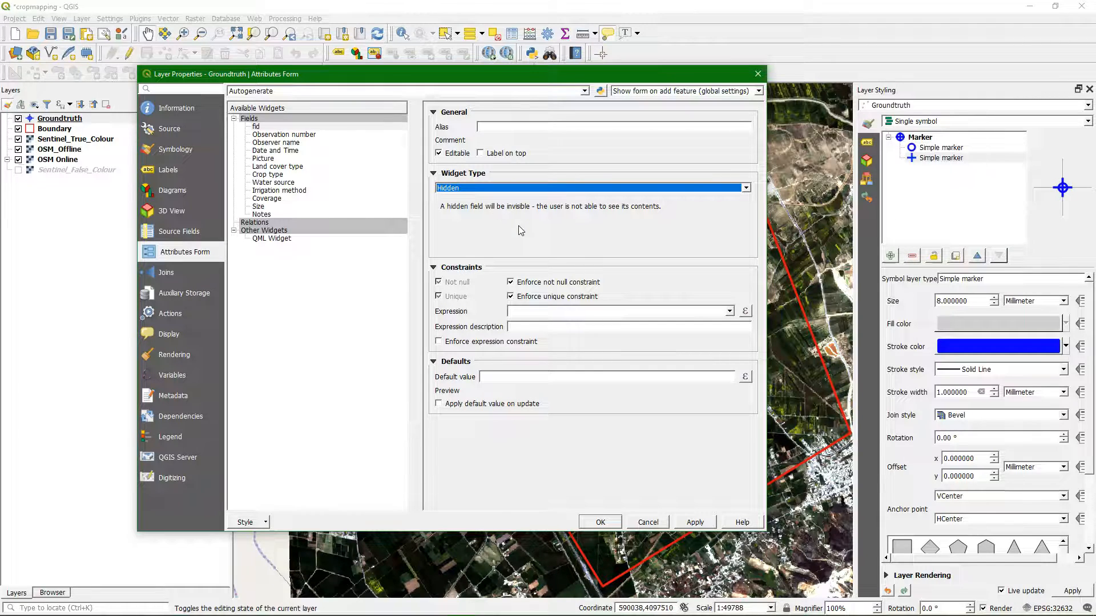
Step: Set the Observation number field's widget type to Text Edit, add a Not null constraint and apply the changes
click(303, 134)
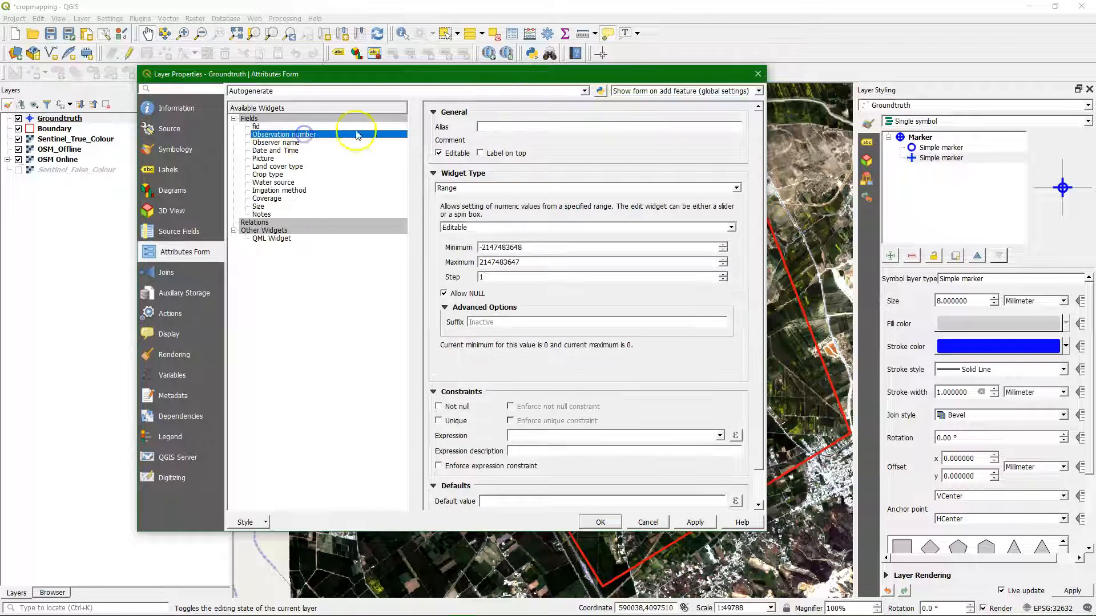
click(505, 127)
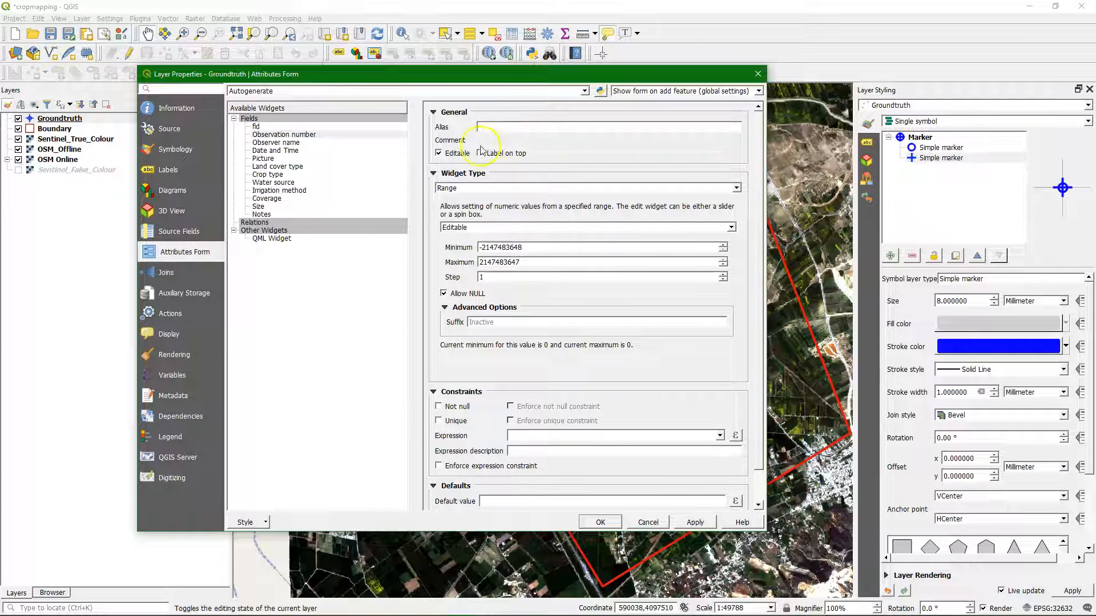
click(457, 189)
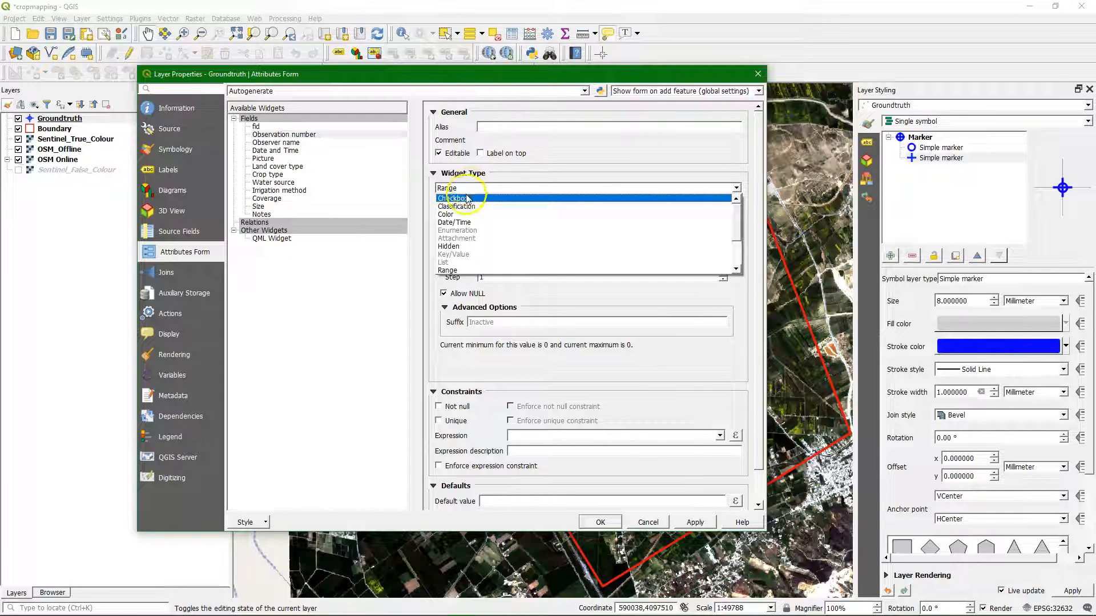
scroll(473, 200, down, 2)
click(462, 240)
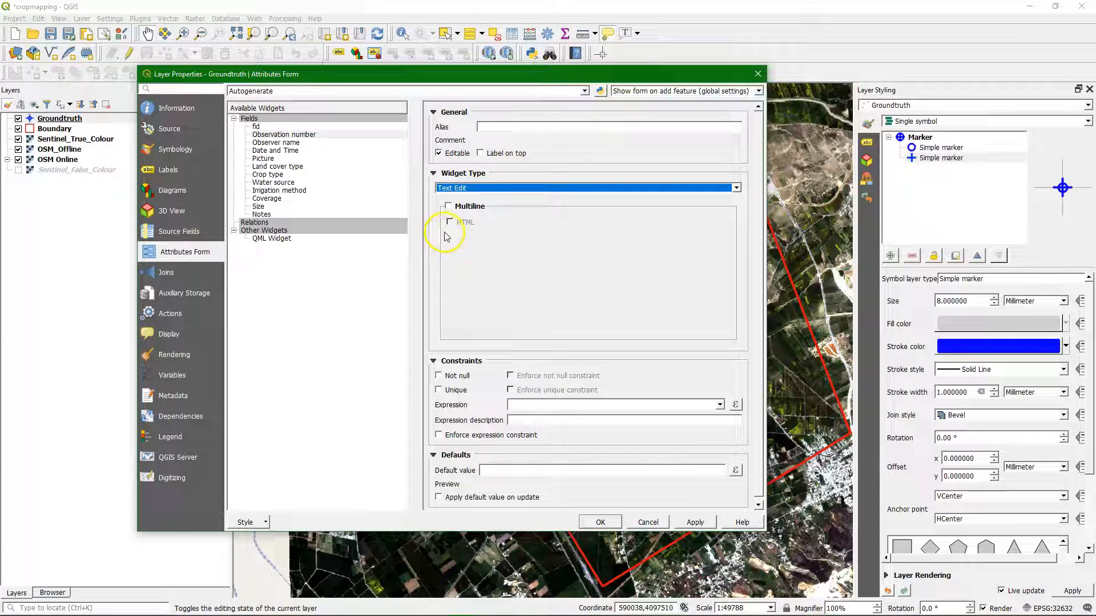
click(755, 266)
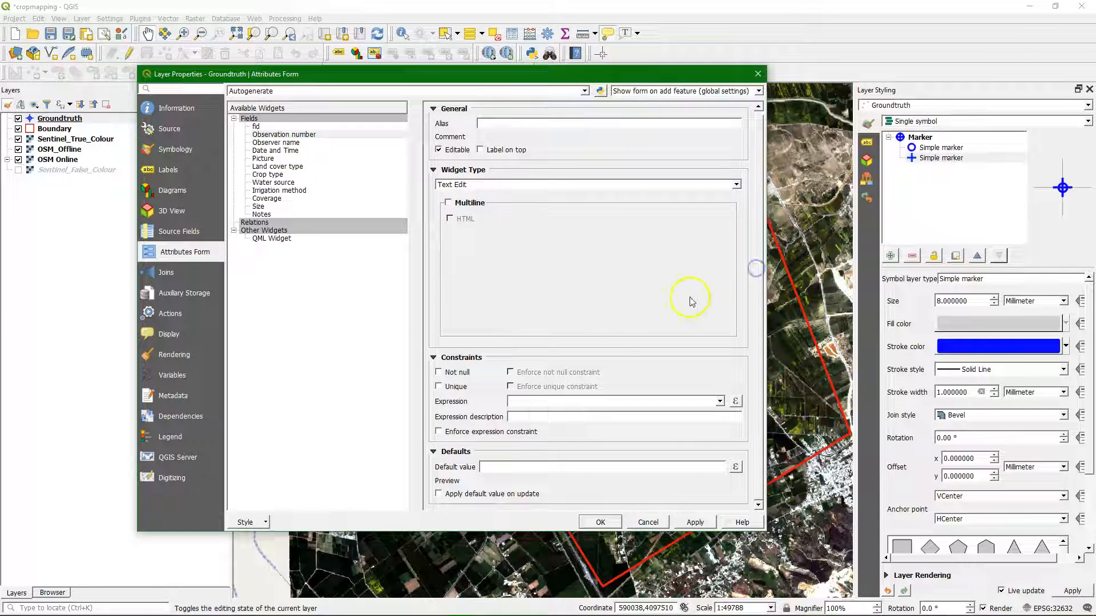
click(438, 372)
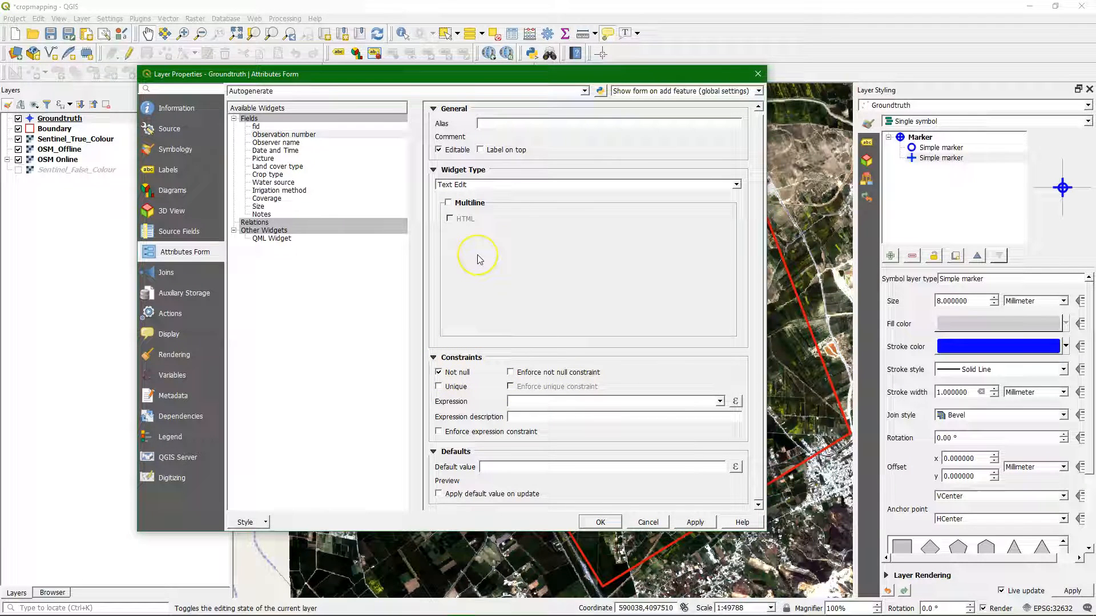
click(694, 522)
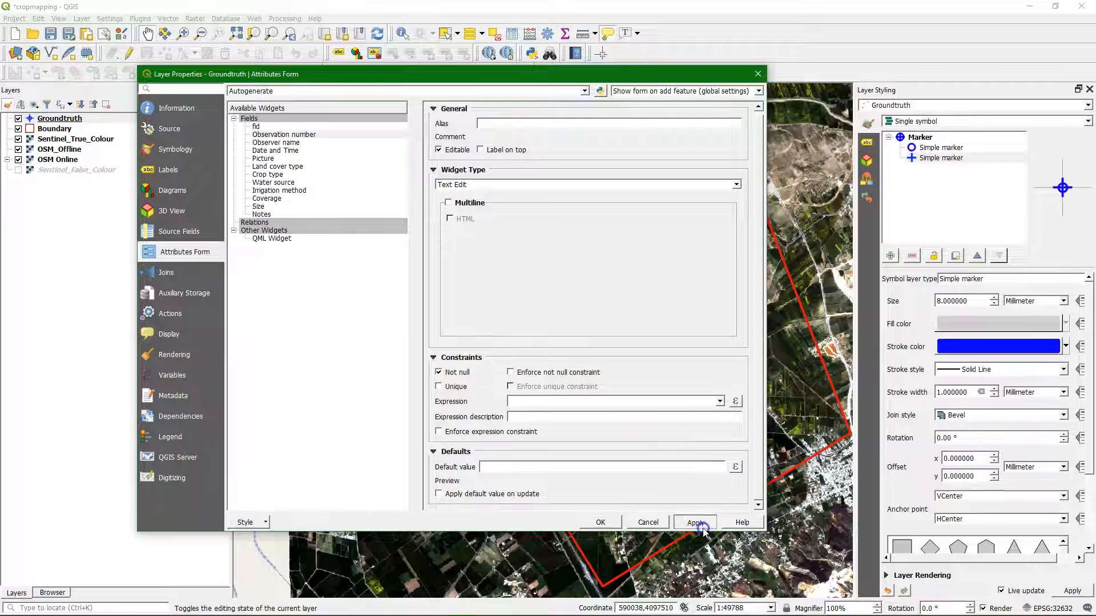
Step: Add a Not null constraint to the Observer name field and apply the change
click(267, 144)
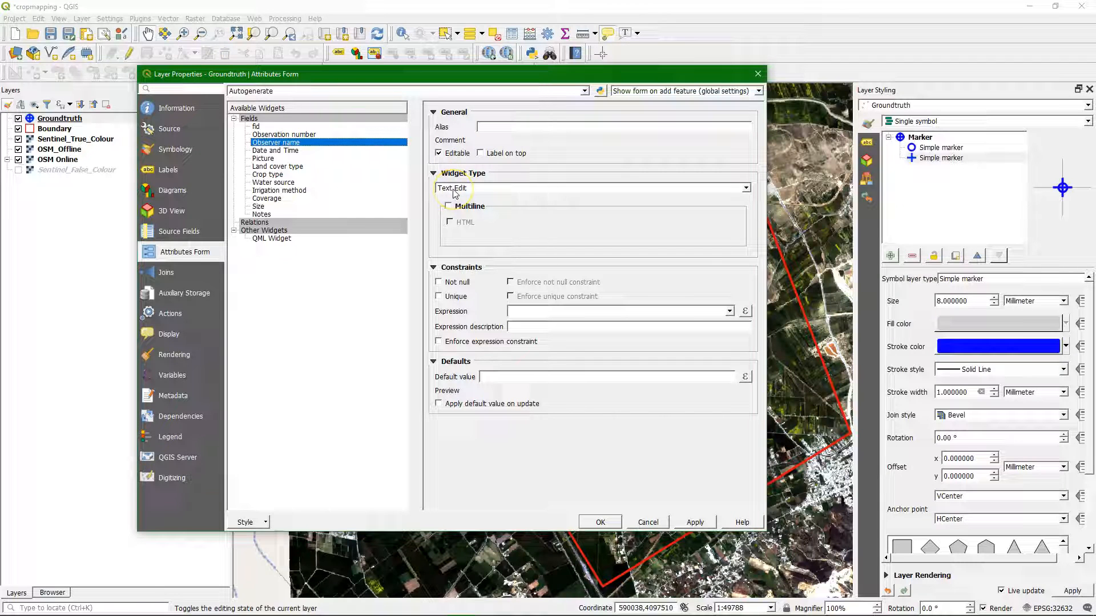
click(438, 282)
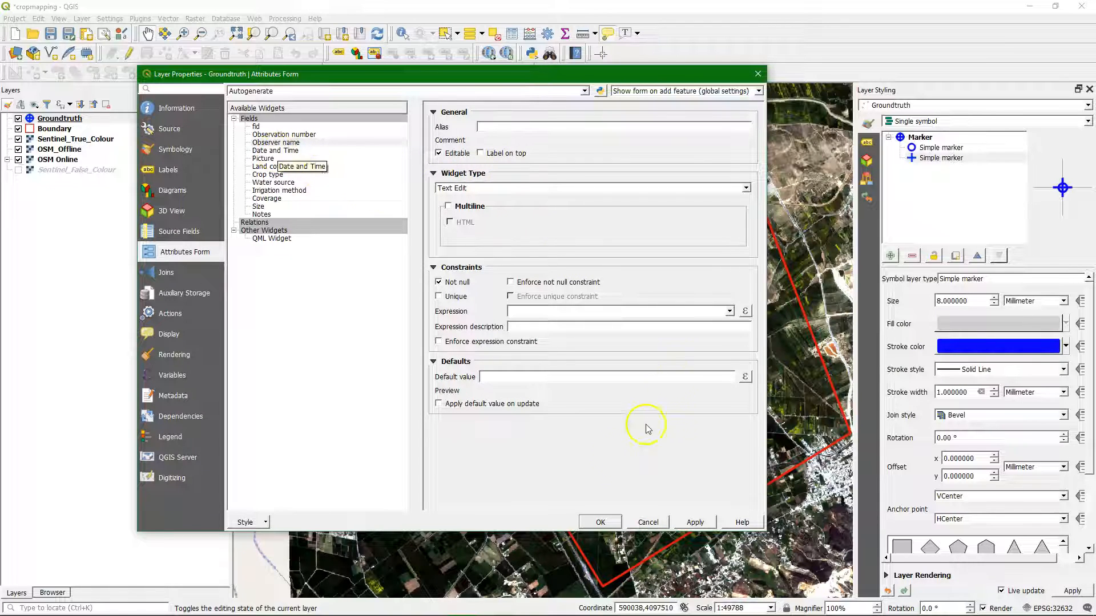
click(695, 522)
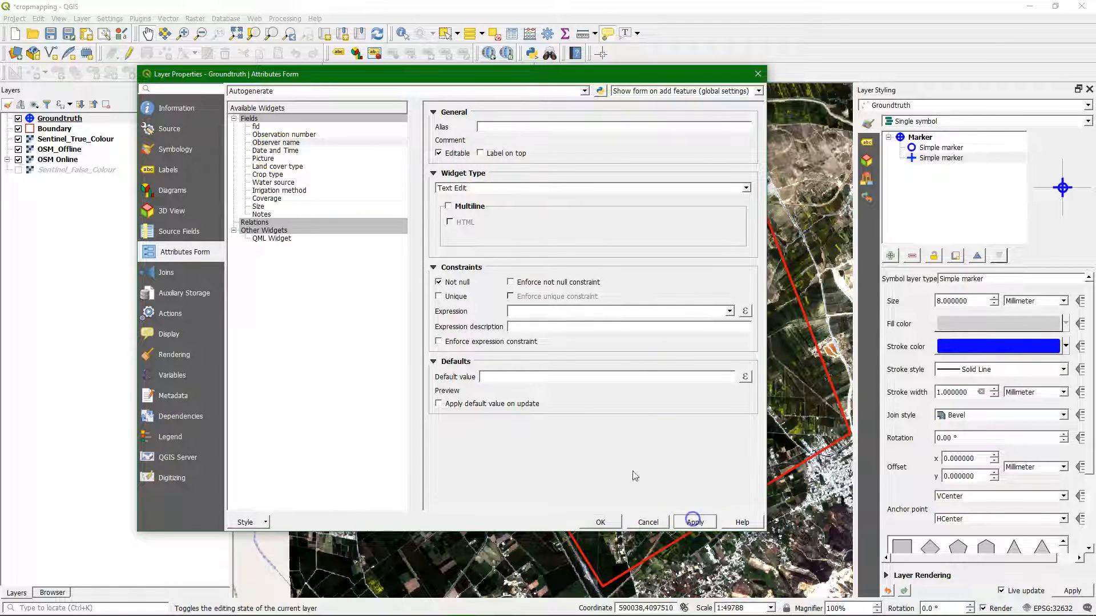
Step: Give the Date and Time field a custom widget display format of dd-MM-yyyy HH:mm:ss
click(275, 151)
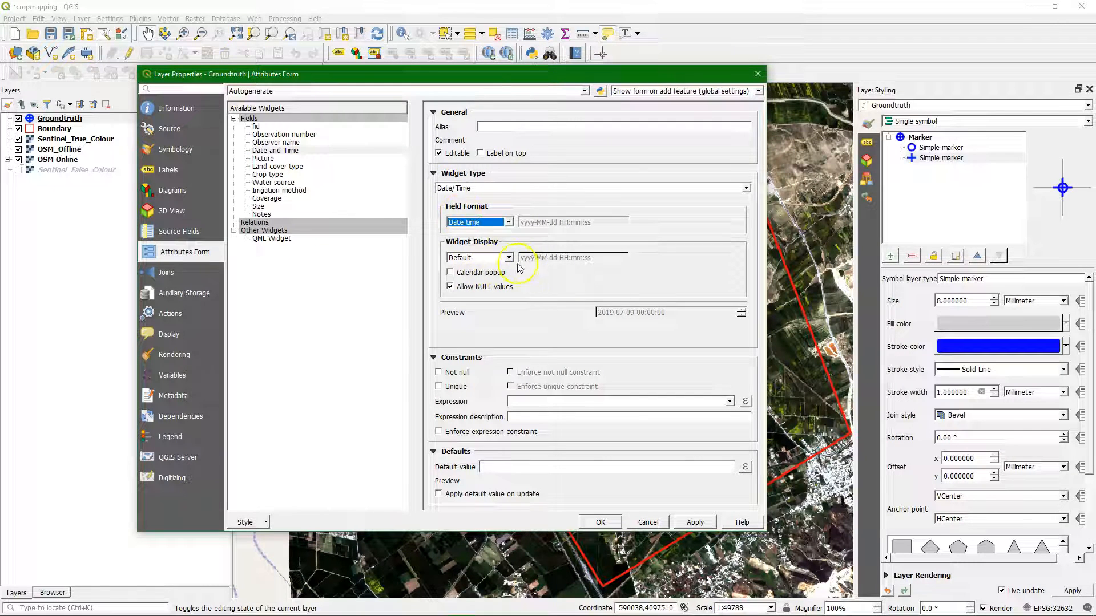
click(508, 257)
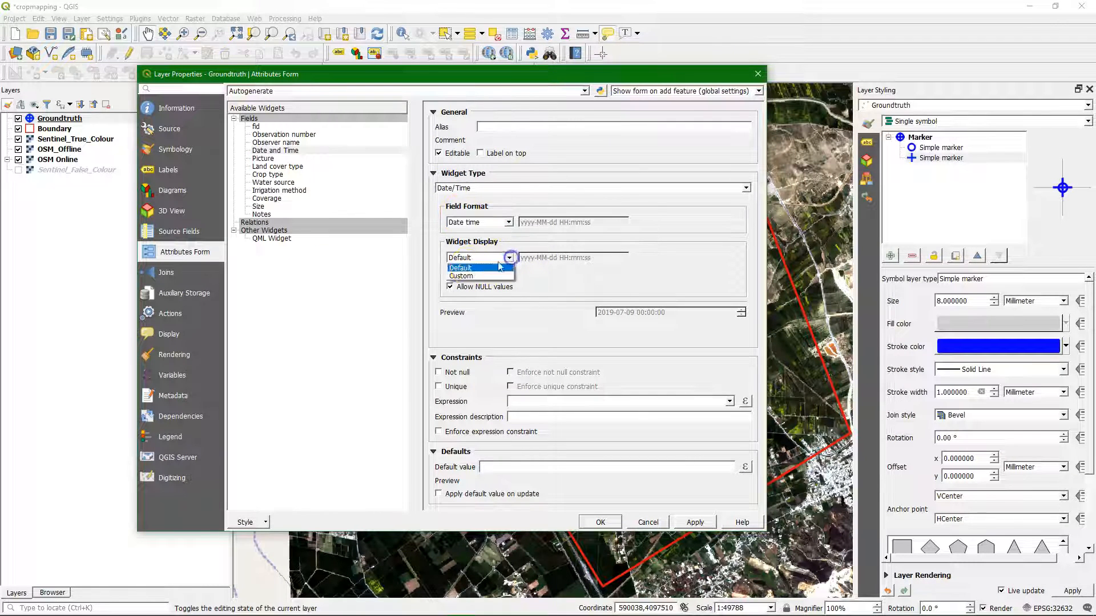
click(463, 277)
drag(594, 257, 482, 246)
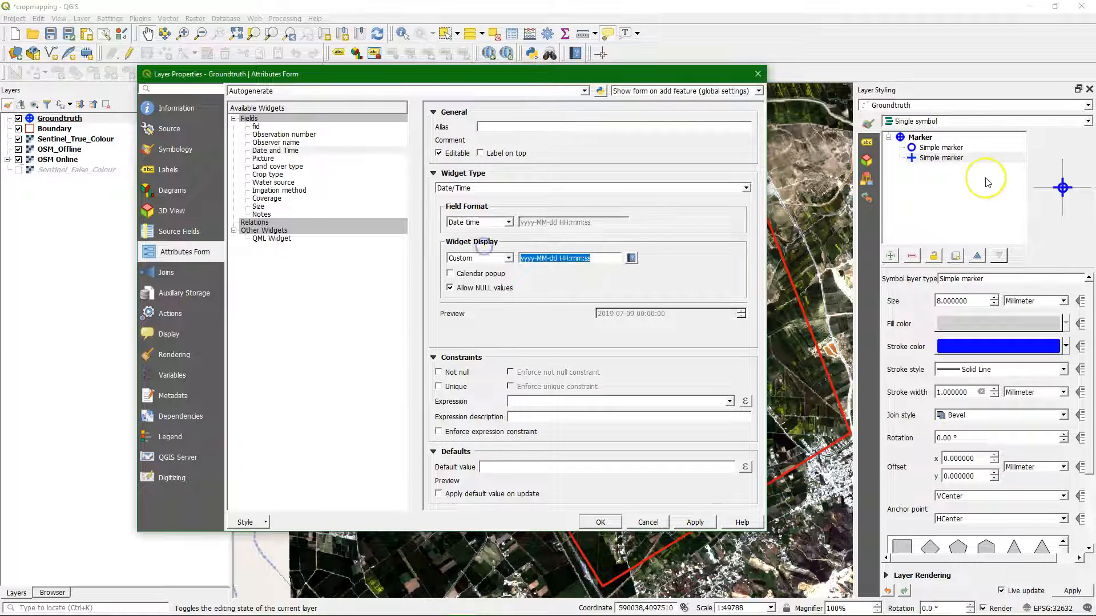
text(dd-)
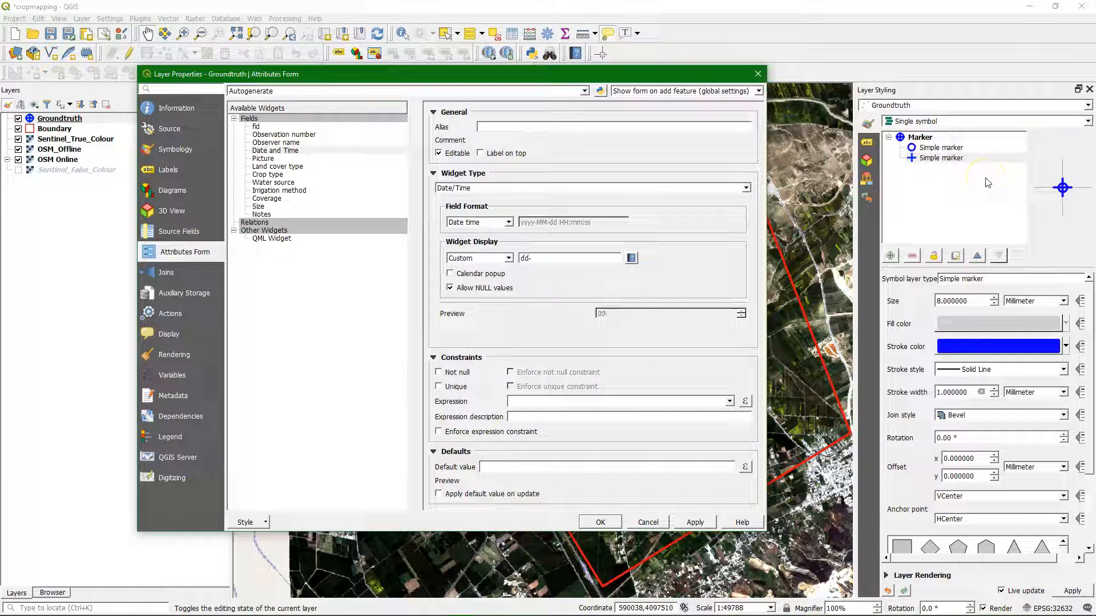
text(MM-yyyy HH:mm:ss)
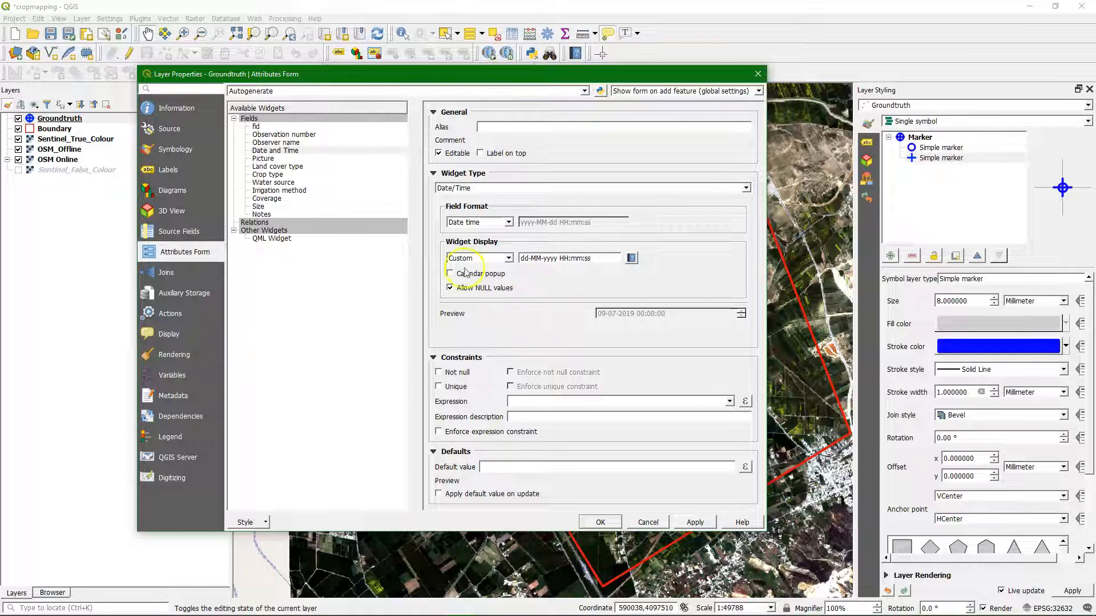
Step: Add a Not null constraint and the default value $now to the Date and Time field, and apply the changes
click(439, 373)
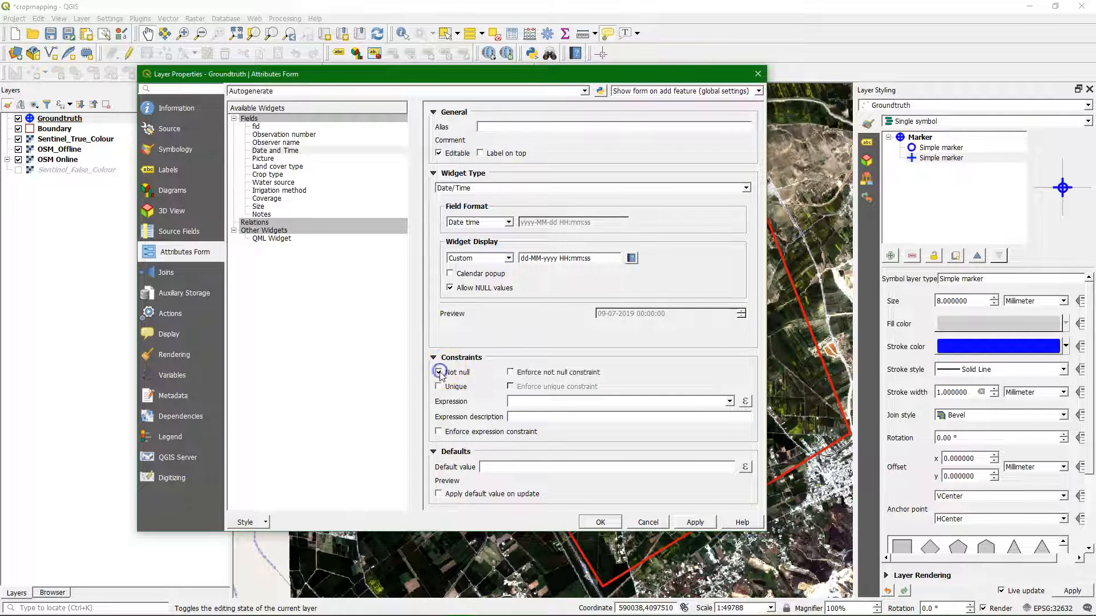
click(517, 467)
text($now)
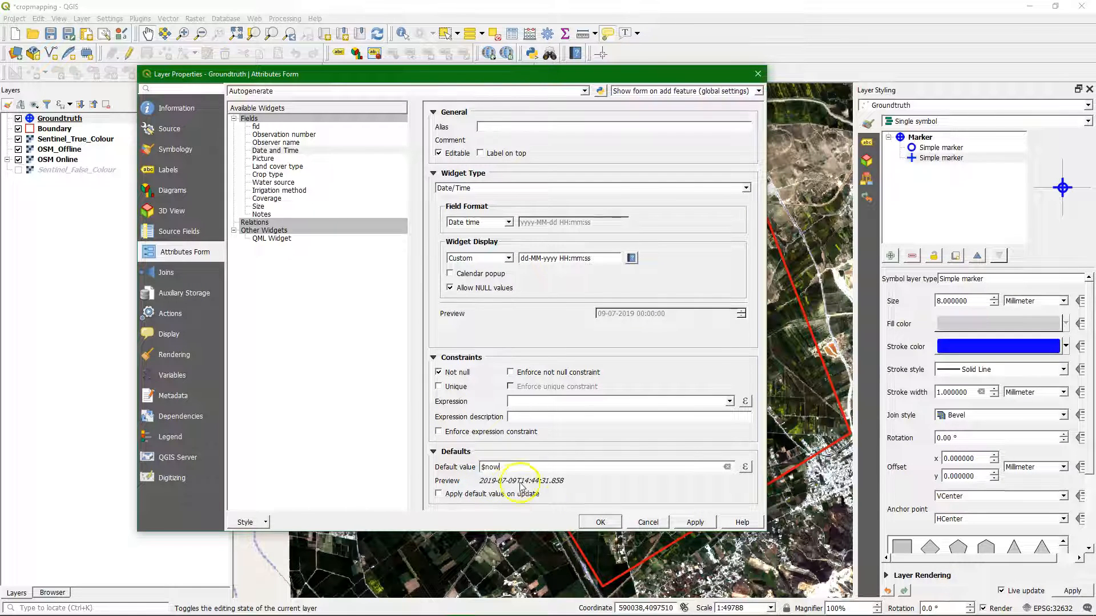
click(697, 523)
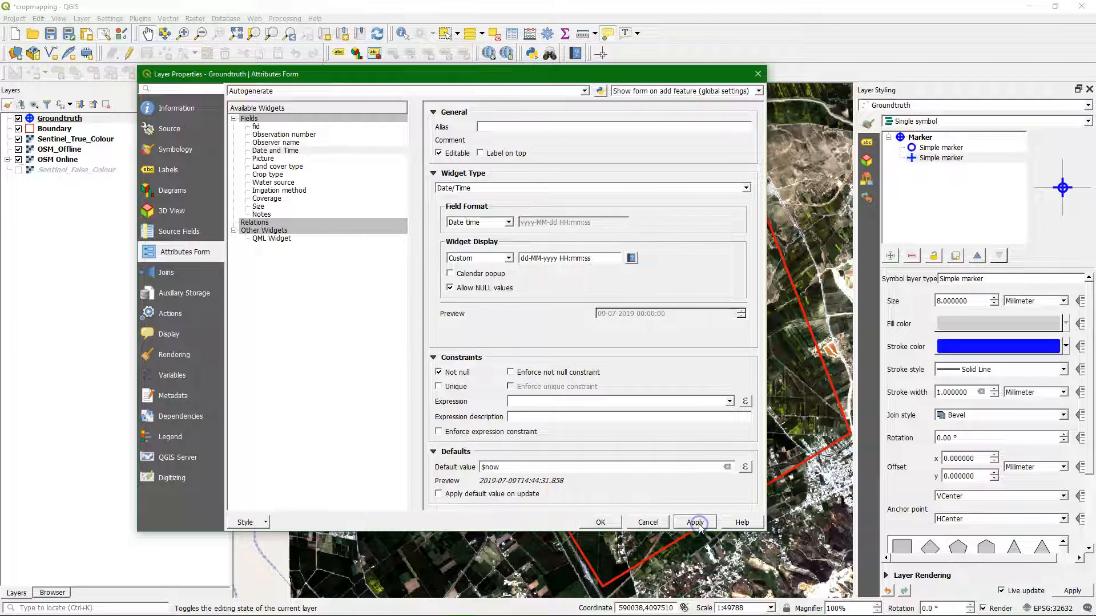
Step: Set the Picture field's widget type to Attachment and enable relative paths, relative to the project path
click(267, 161)
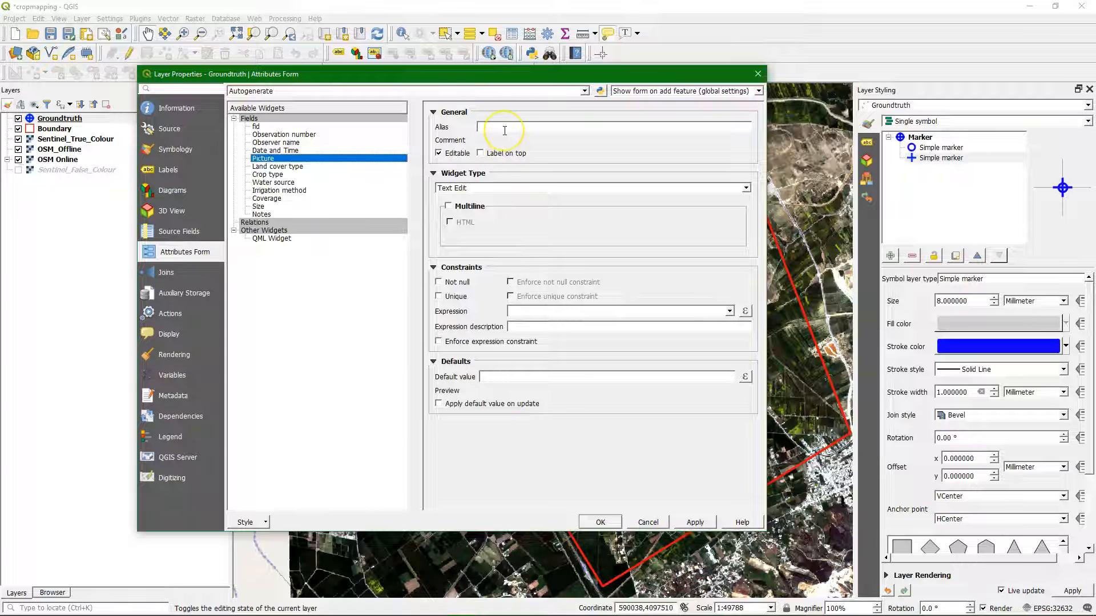
click(494, 188)
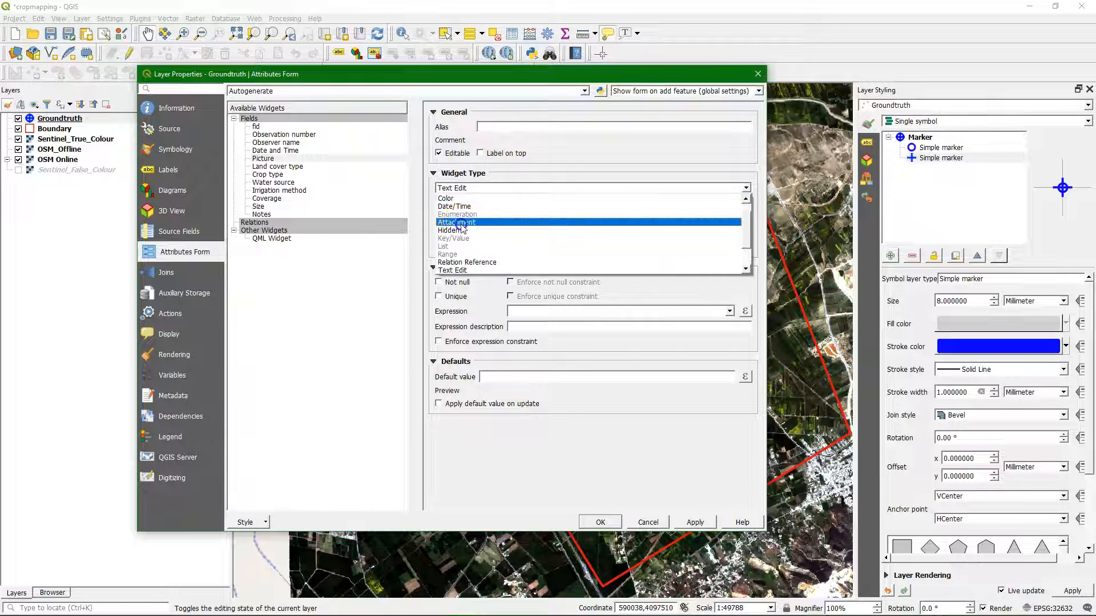
click(461, 224)
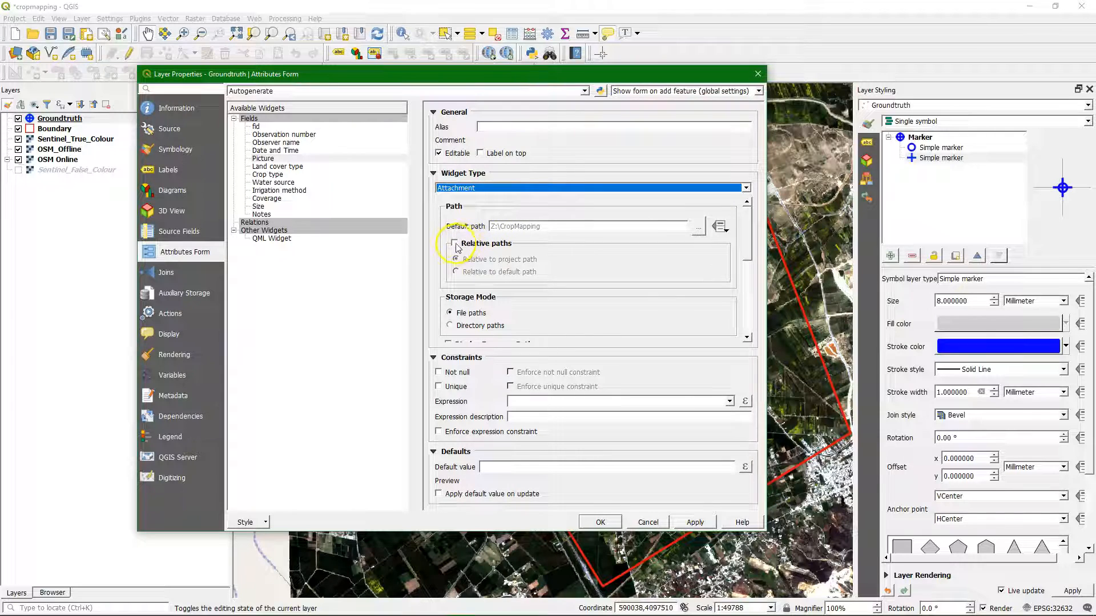
click(455, 245)
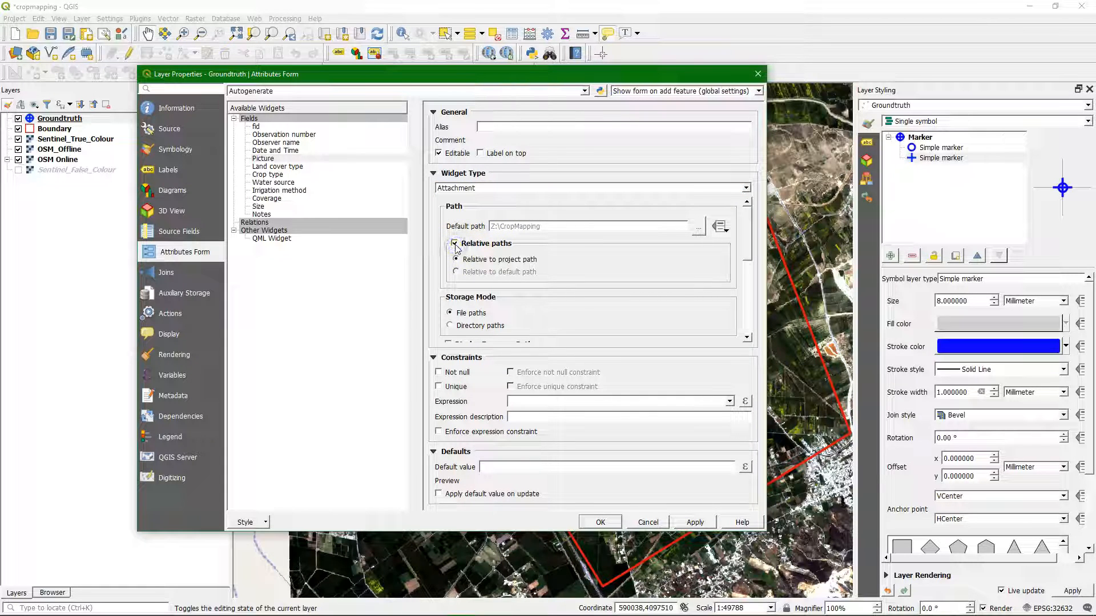
Step: Set the Picture field's integrated document viewer type to Image and add a Not null constraint
drag(746, 243, 734, 319)
click(513, 275)
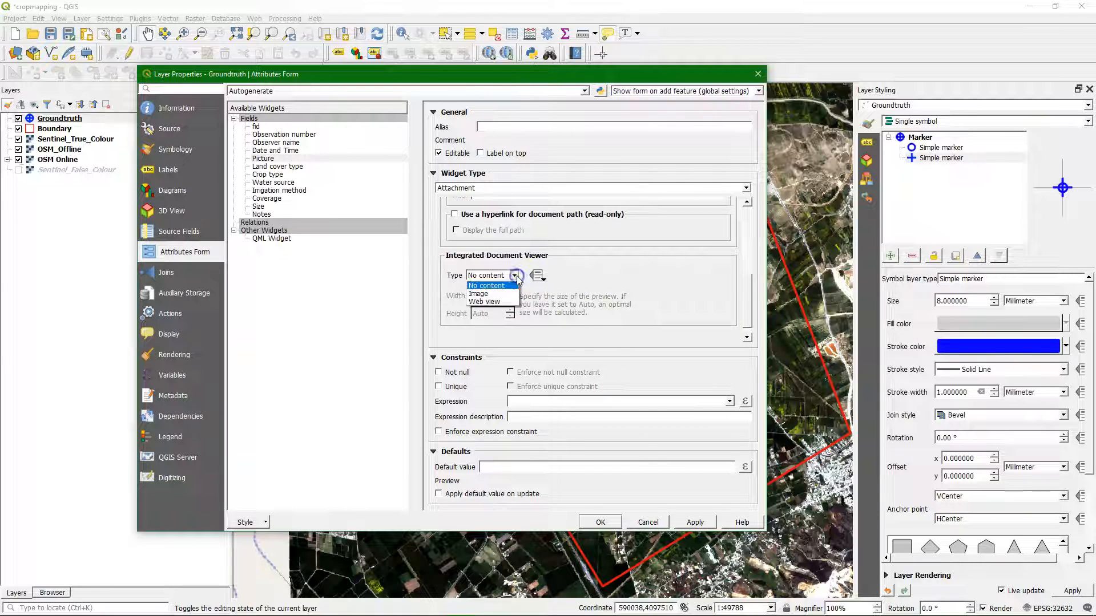
click(492, 294)
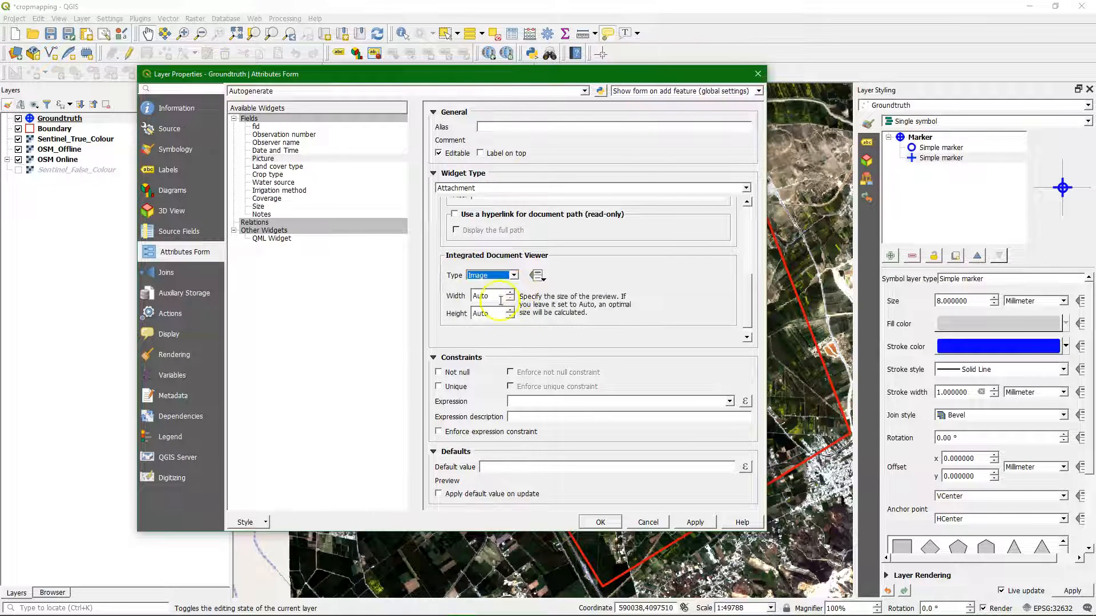
scroll(747, 306, down, 1)
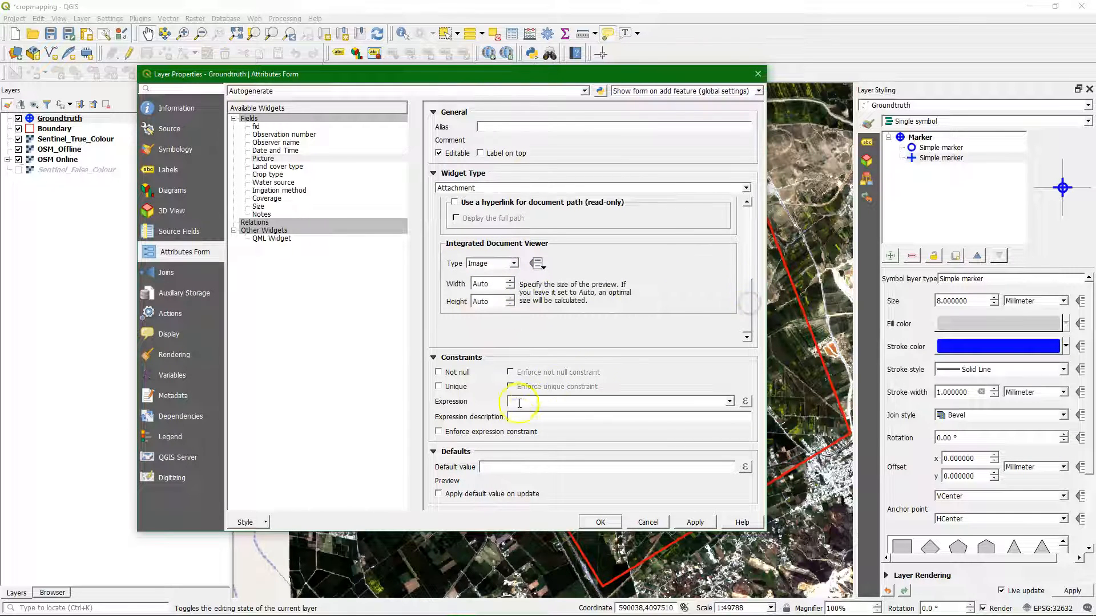
click(438, 373)
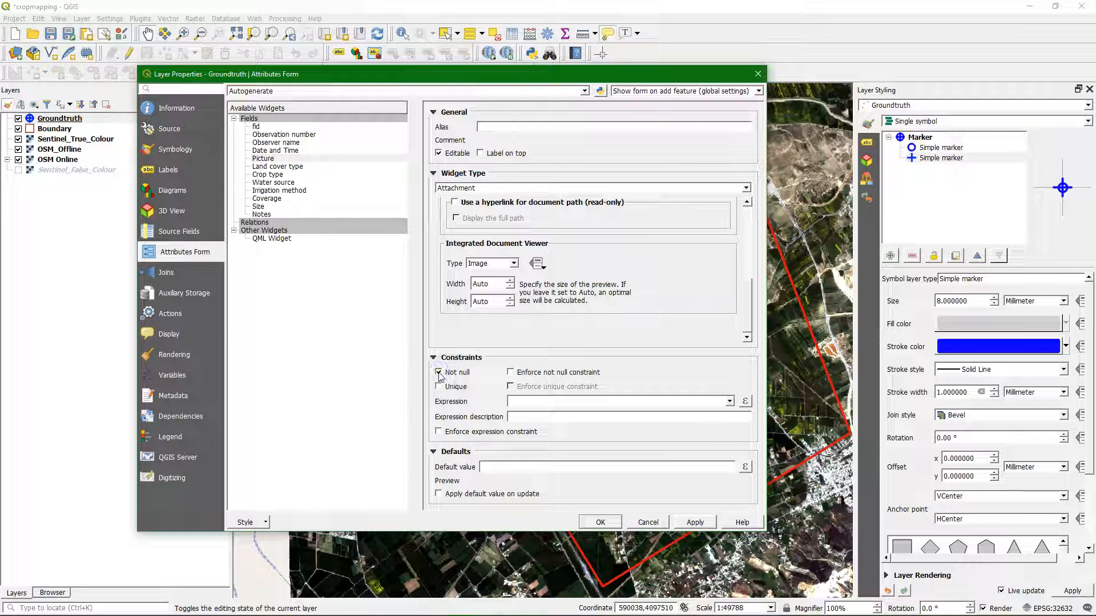
Step: Set the Land cover type field's widget to Value Map and enter 1 Crop land, 2 Tree cover, 3 Shrubland, 4 Grassland and 5 Wetland
click(270, 166)
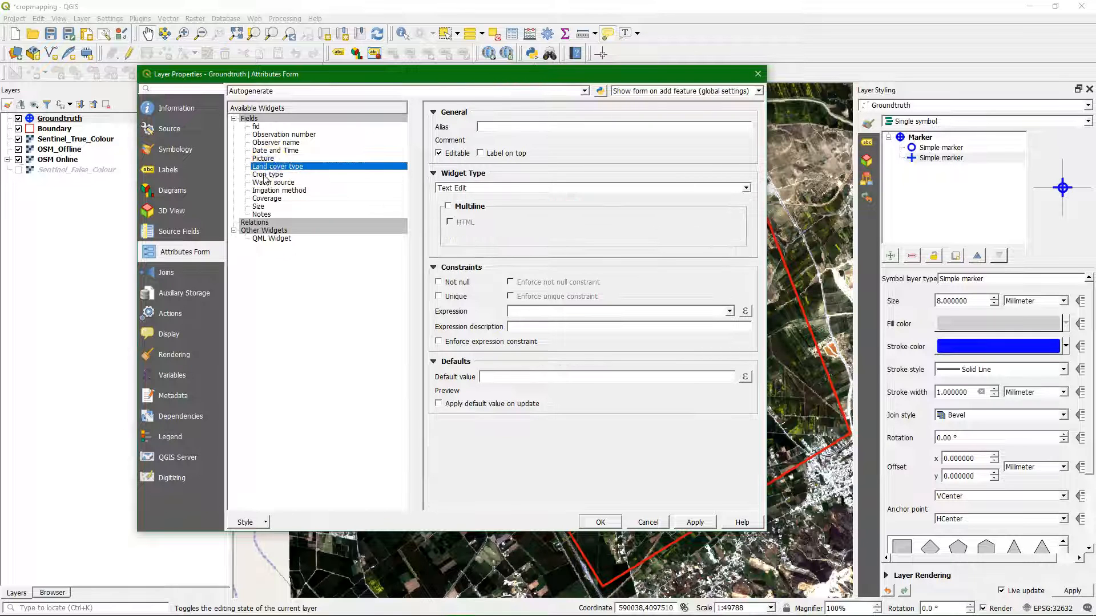
click(459, 189)
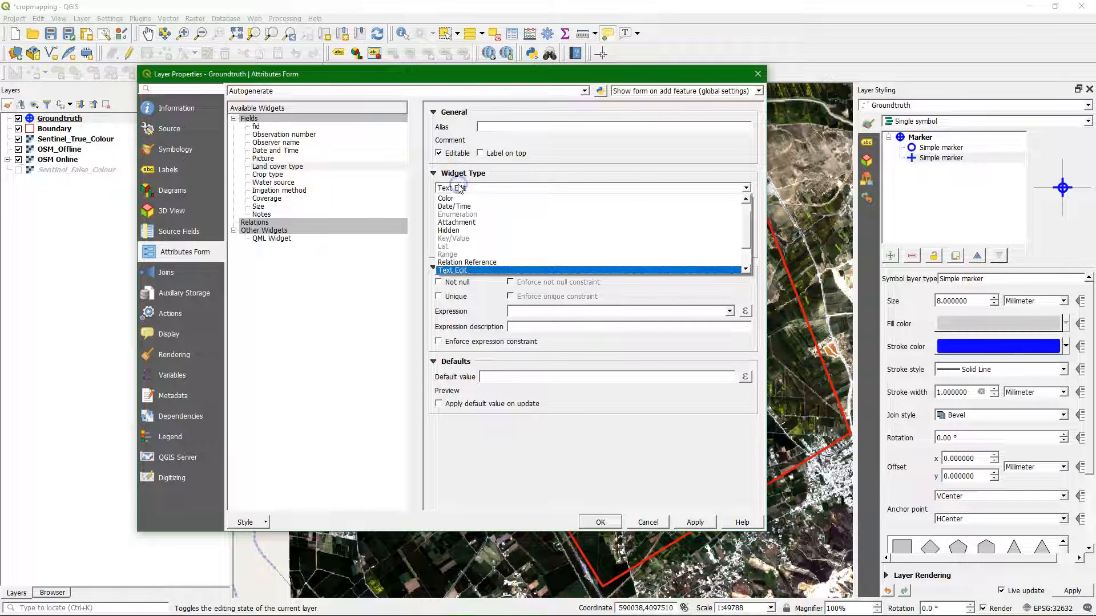
scroll(472, 206, down, 2)
click(453, 263)
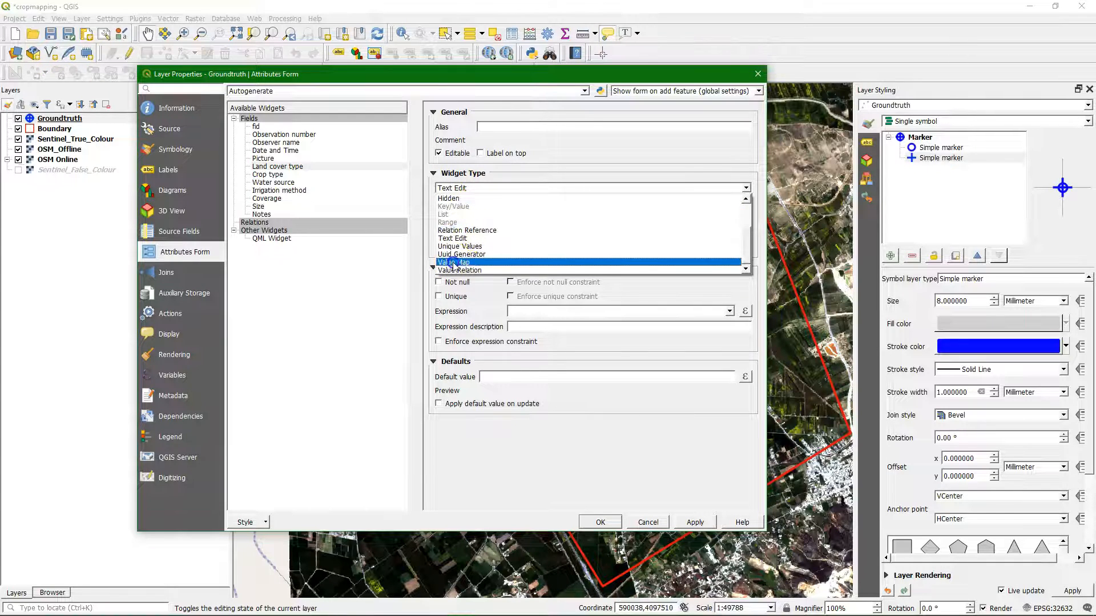
click(489, 262)
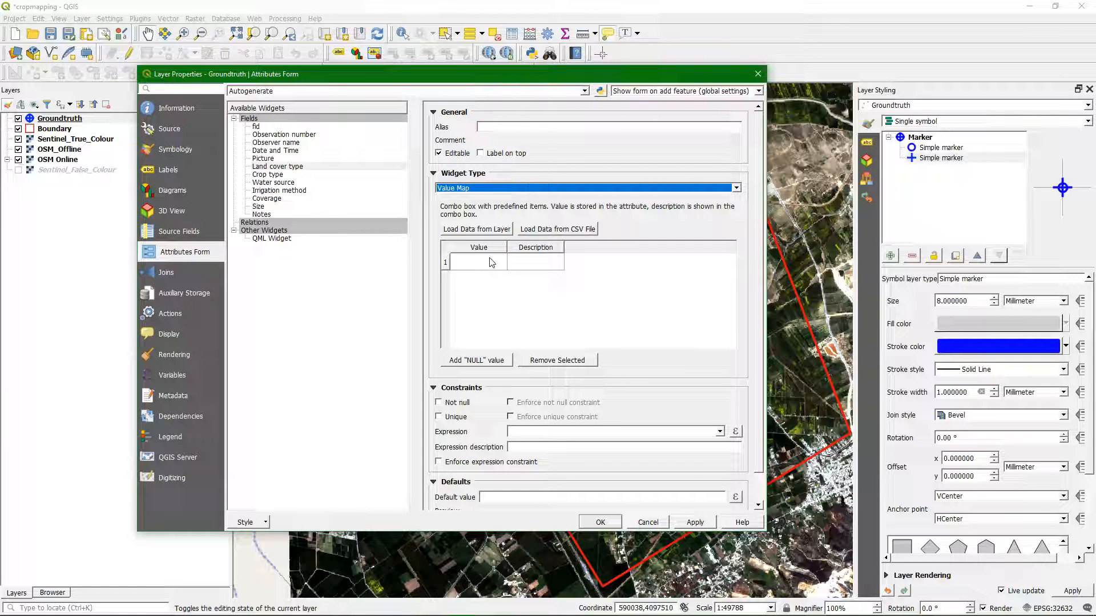
click(490, 262)
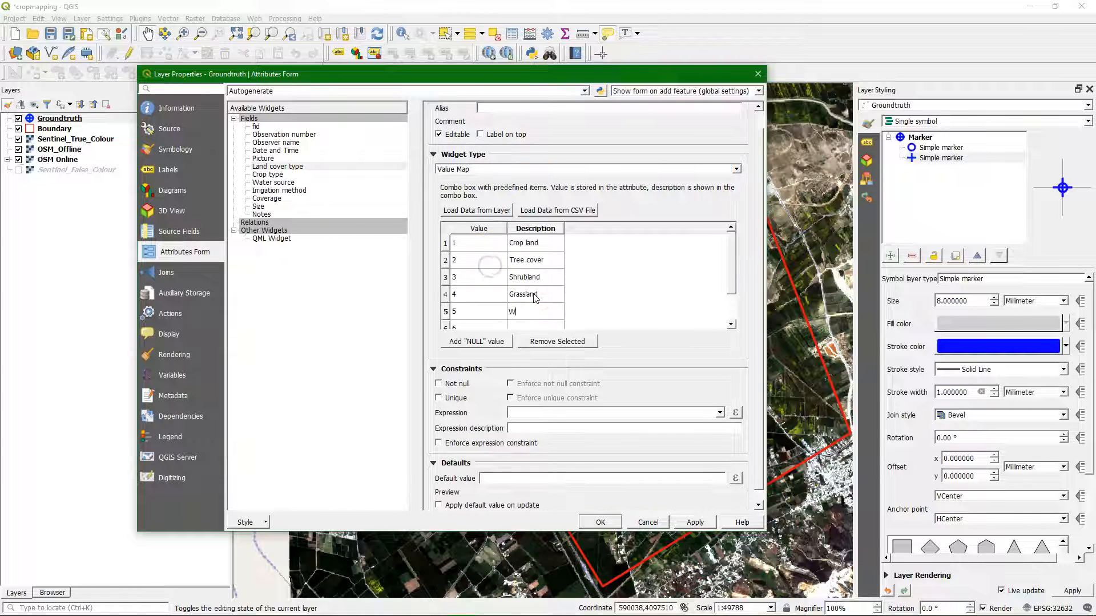
text(land)
key(Down)
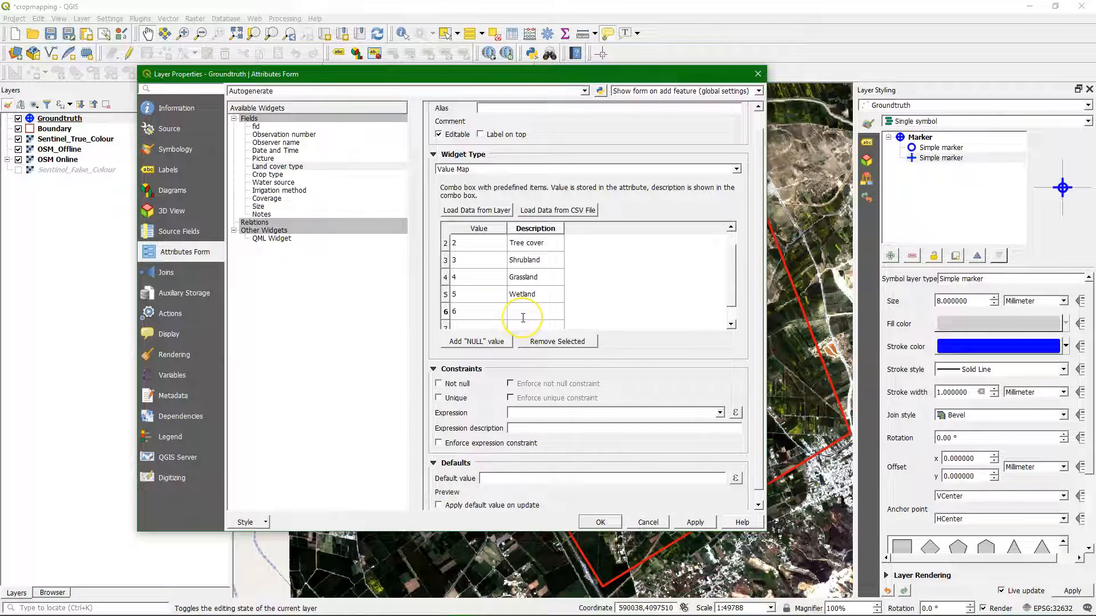
Step: Add the entries 6 Artificial, 7 Bare soil and 8 Fallow land to the Land cover type value map
text(Artificial)
key(Tab)
text(7)
key(Tab)
text(Bare soil)
key(Tab)
text(8)
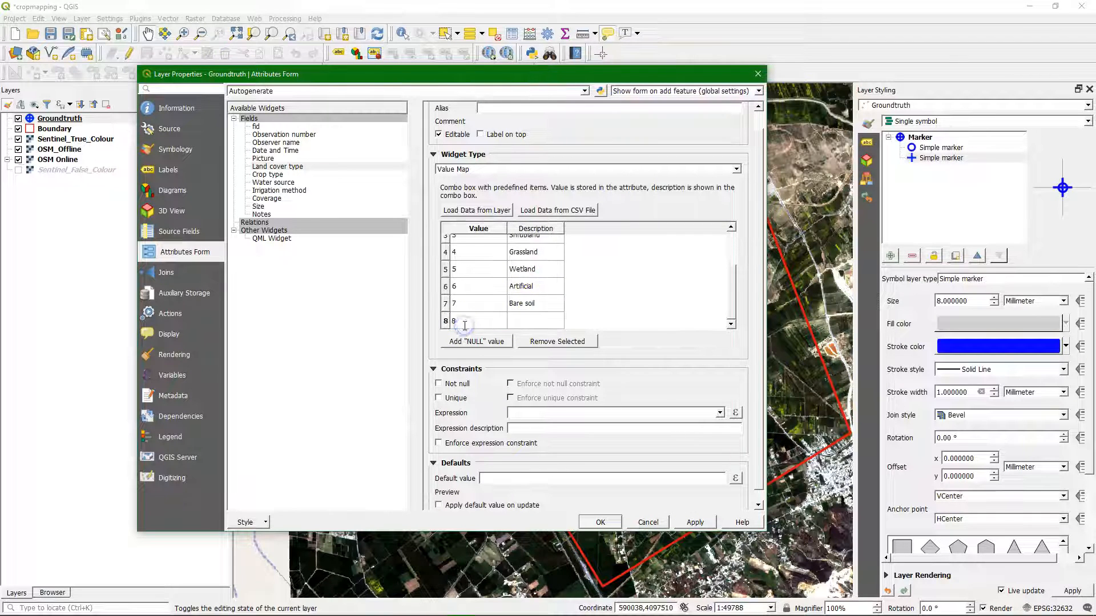
click(549, 313)
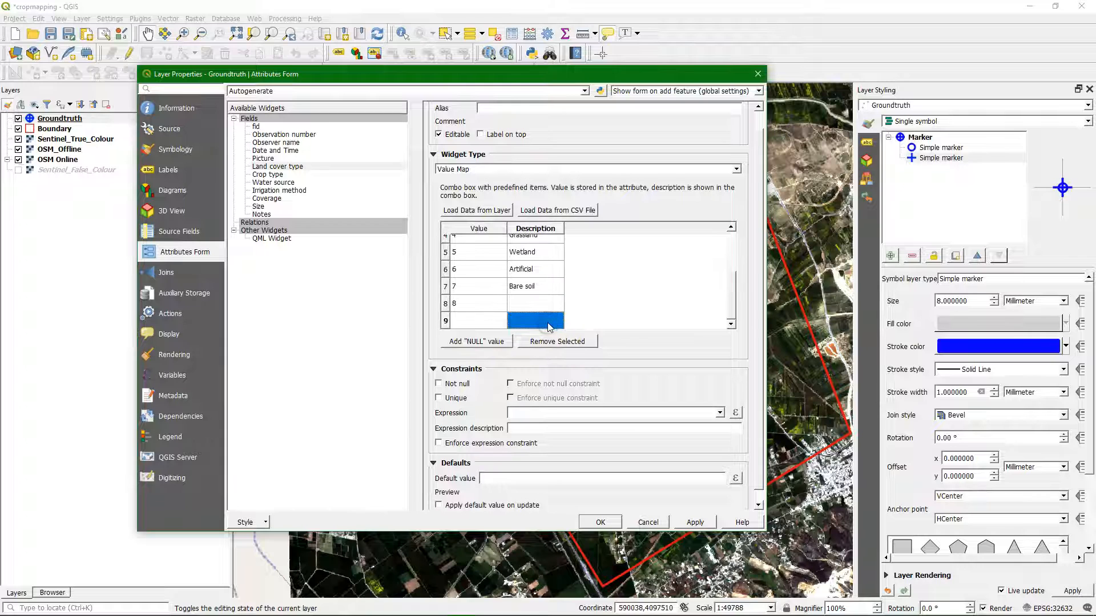
click(549, 308)
text(Fallow land)
Step: Add the entries 9 Seasonal water and 10 Permanent water to the Land cover type value map
click(473, 321)
text(9)
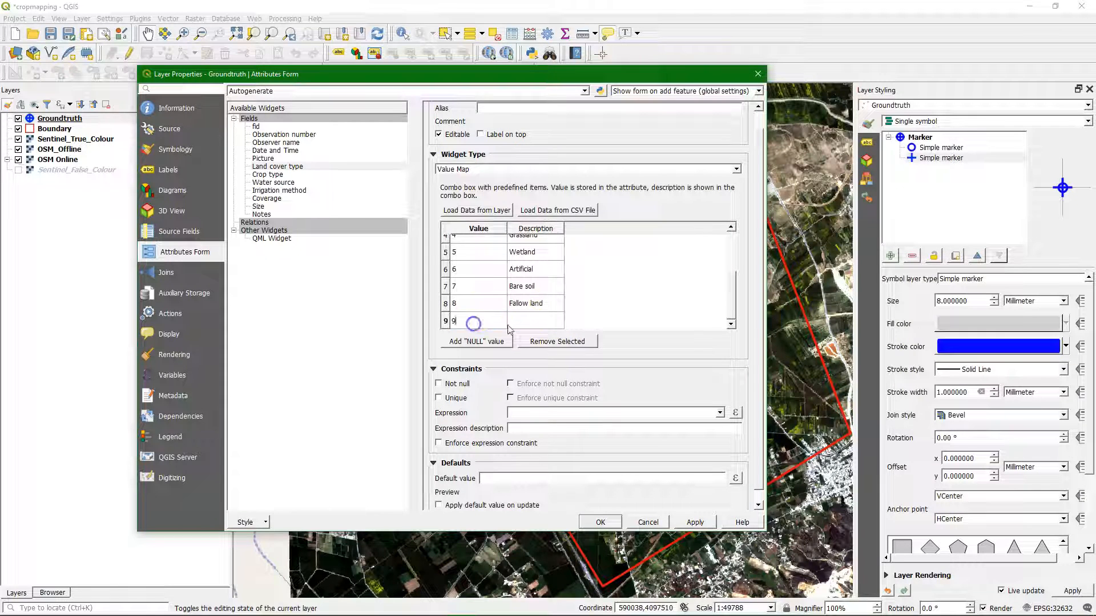
click(522, 323)
click(547, 306)
text(Seasonal water)
click(481, 316)
text(10)
click(526, 323)
click(551, 305)
text(Permanent water)
click(616, 342)
Step: Add a Not null constraint and the default value 1 to the Land cover type field, and apply the changes
click(439, 384)
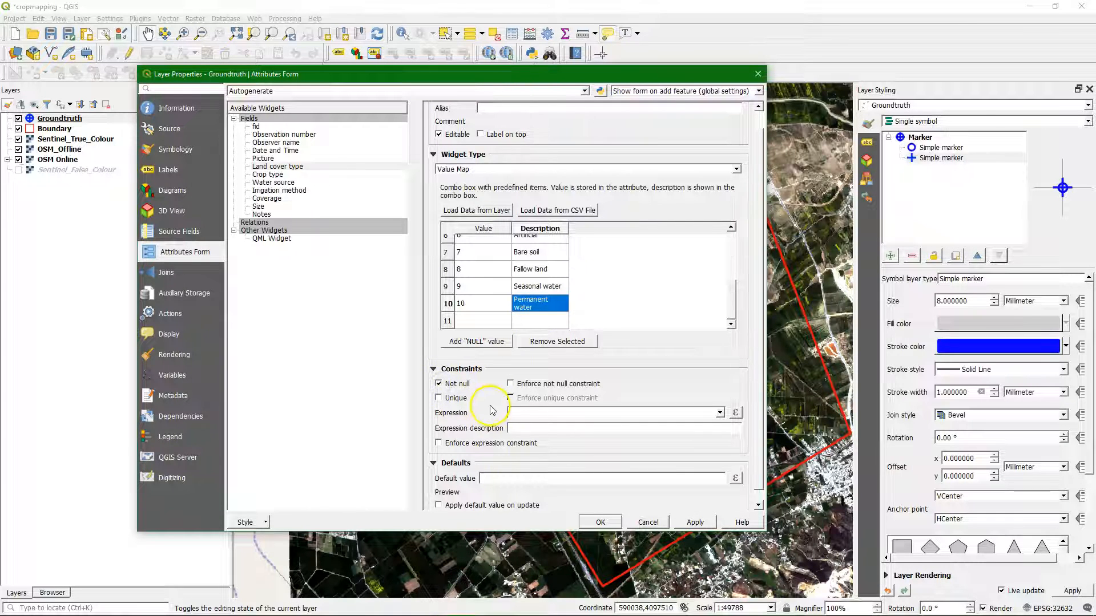
text(1)
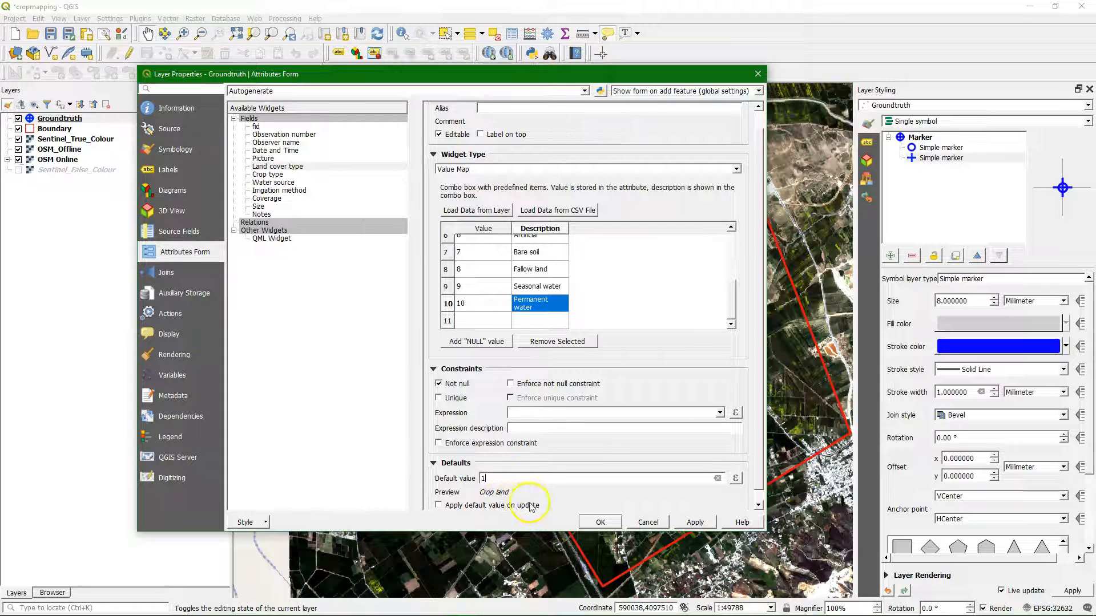
click(695, 522)
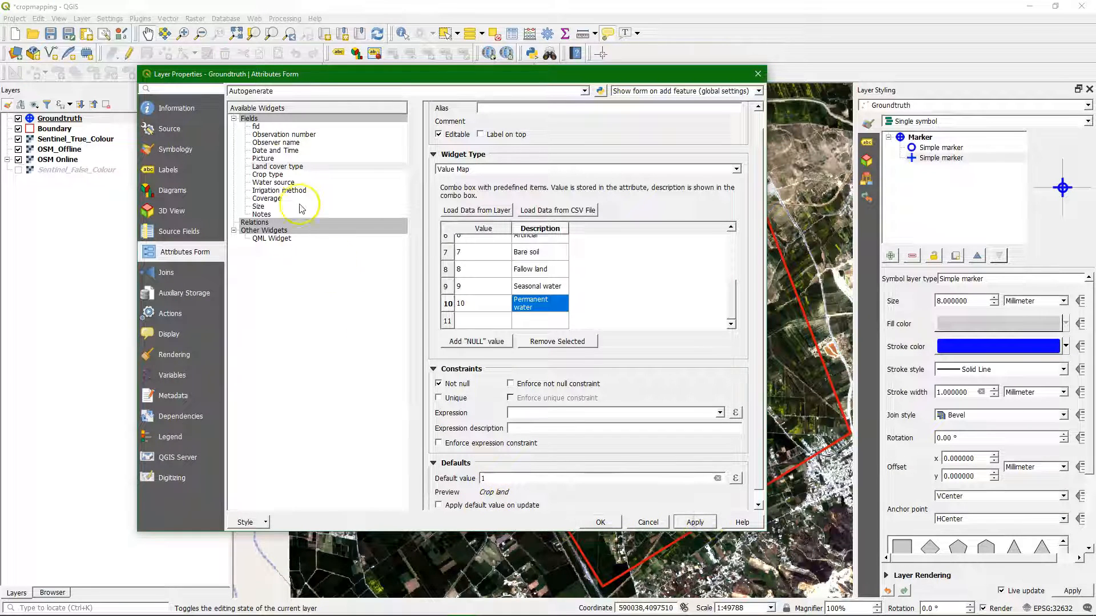
Step: Set the Crop type field's widget to Value Map and enter 1 Wheat, 2 Maize, 3 Rice, 4 Barley and 5 Soybeans
click(264, 176)
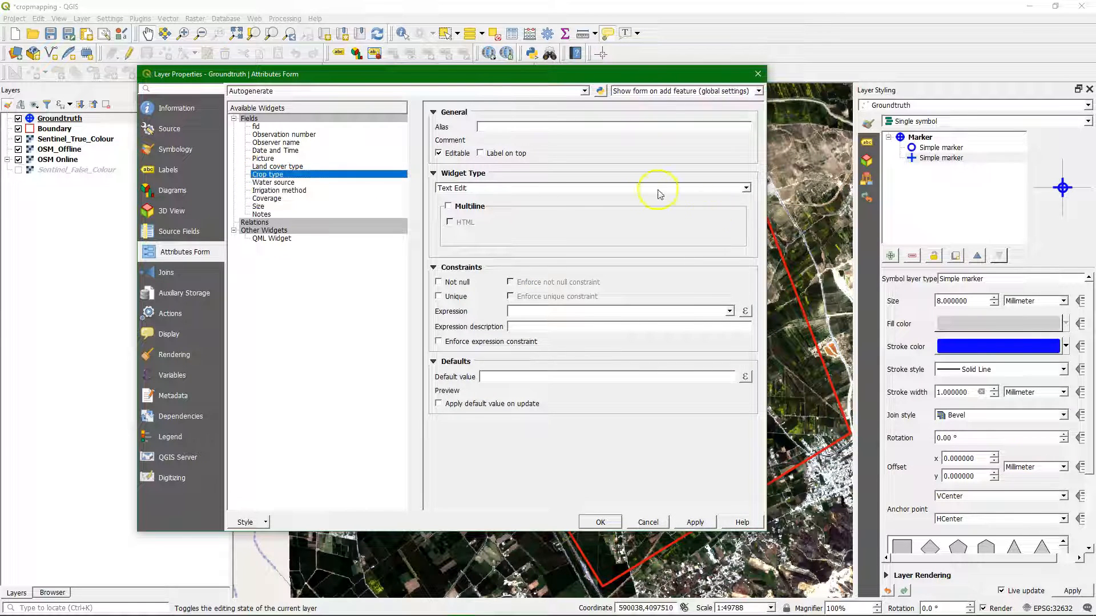
click(746, 189)
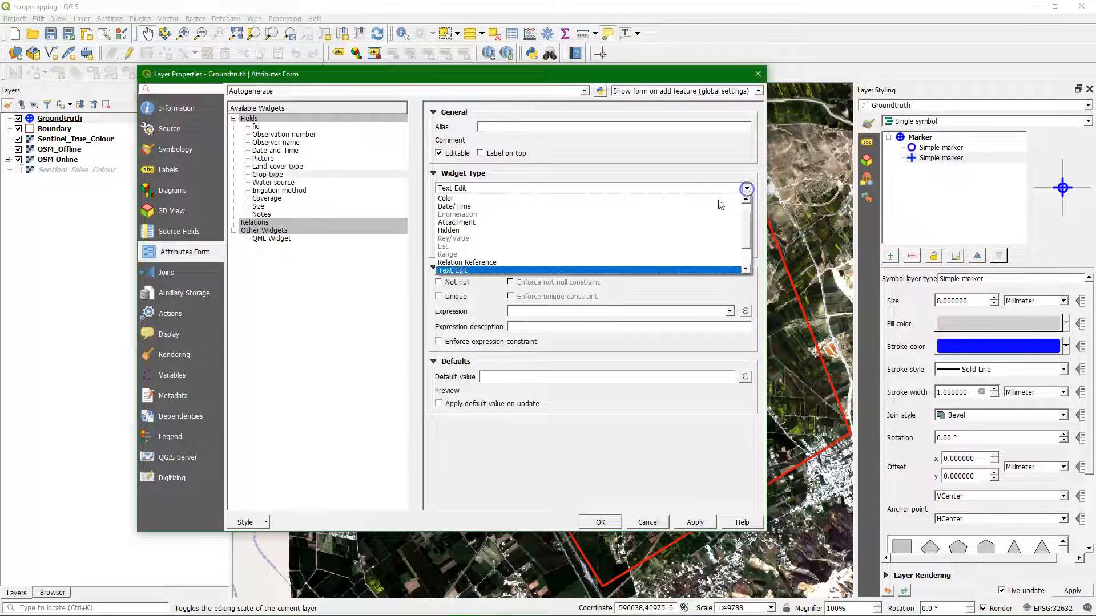
scroll(520, 237, down, 2)
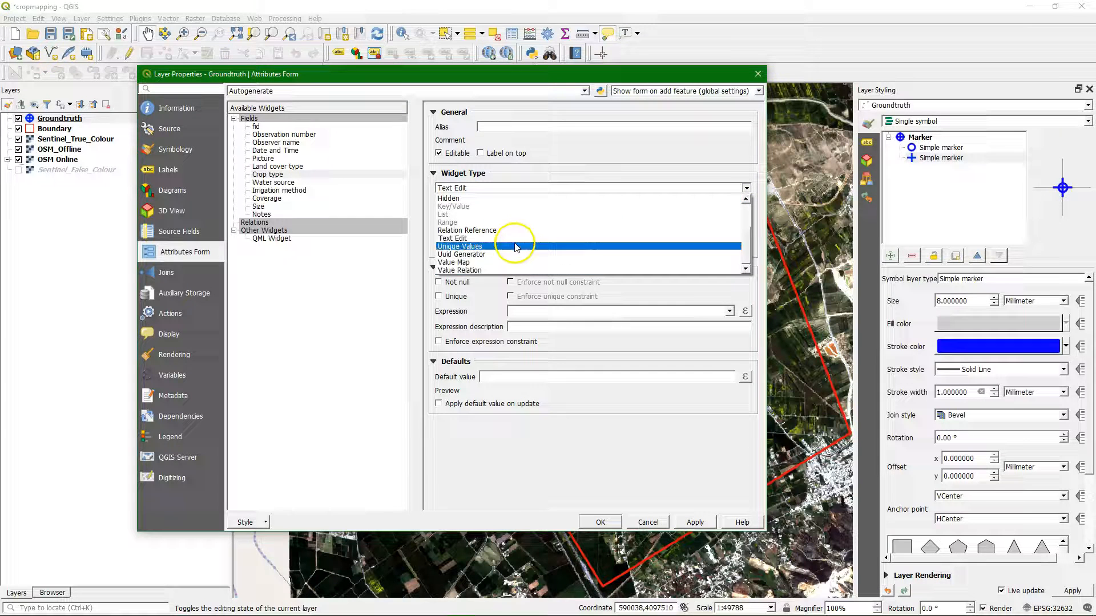
click(455, 263)
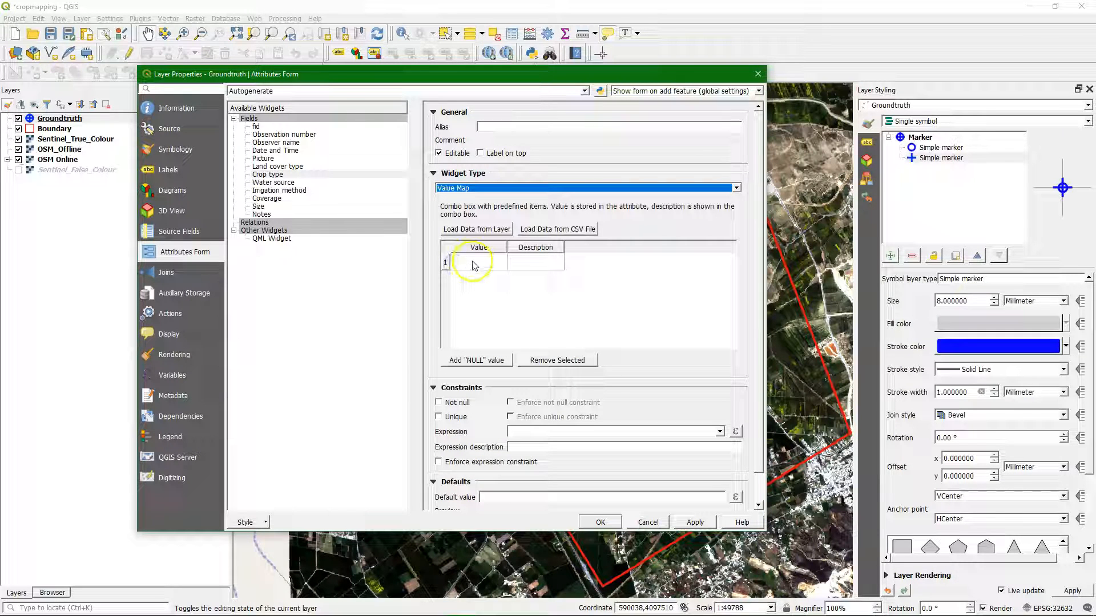
click(472, 264)
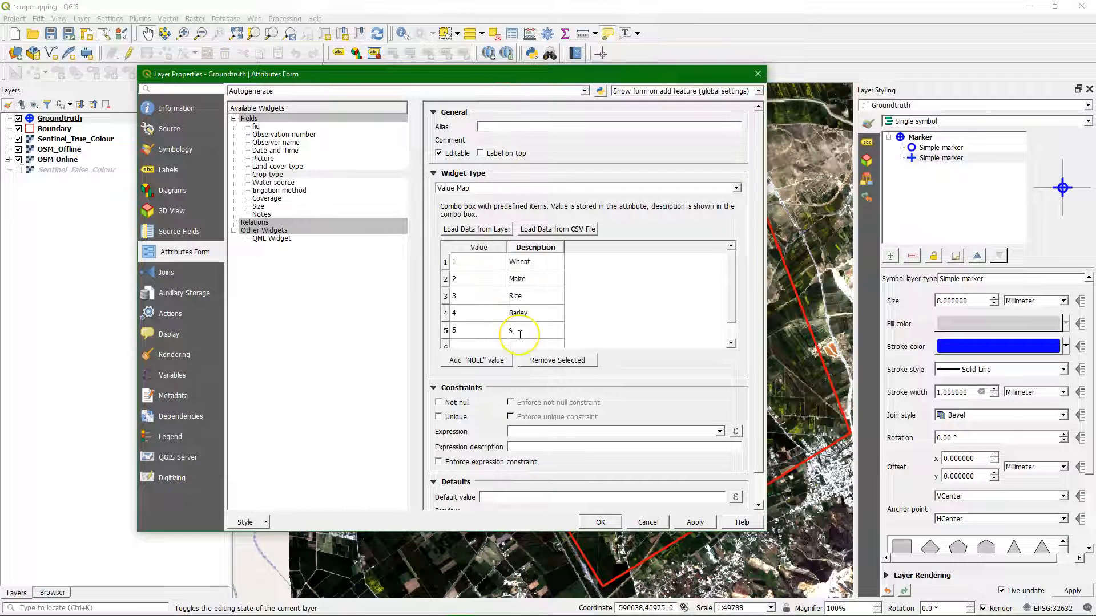
text(ns)
Step: Add the entries 6 Pulses and 7 Cotton to the Crop type value map
key(Tab)
text(6)
click(536, 325)
text(Pulses)
click(477, 342)
text(7)
click(534, 338)
text(Cotton)
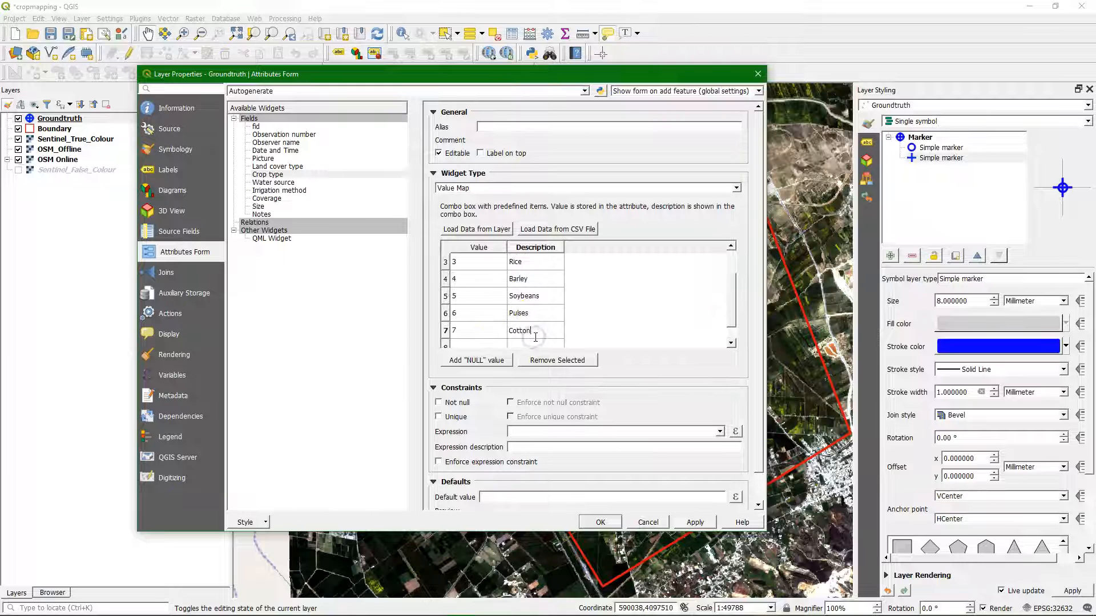
Step: Add the entries 8 Potatoes, 9 Alfalfa and 10 Sorghum to the Crop type value map
click(475, 311)
text(8)
click(534, 308)
text(Potatoes)
click(477, 317)
text(9)
click(533, 294)
text(Alfalfa)
click(482, 311)
text(10)
click(536, 292)
text(Sorghum)
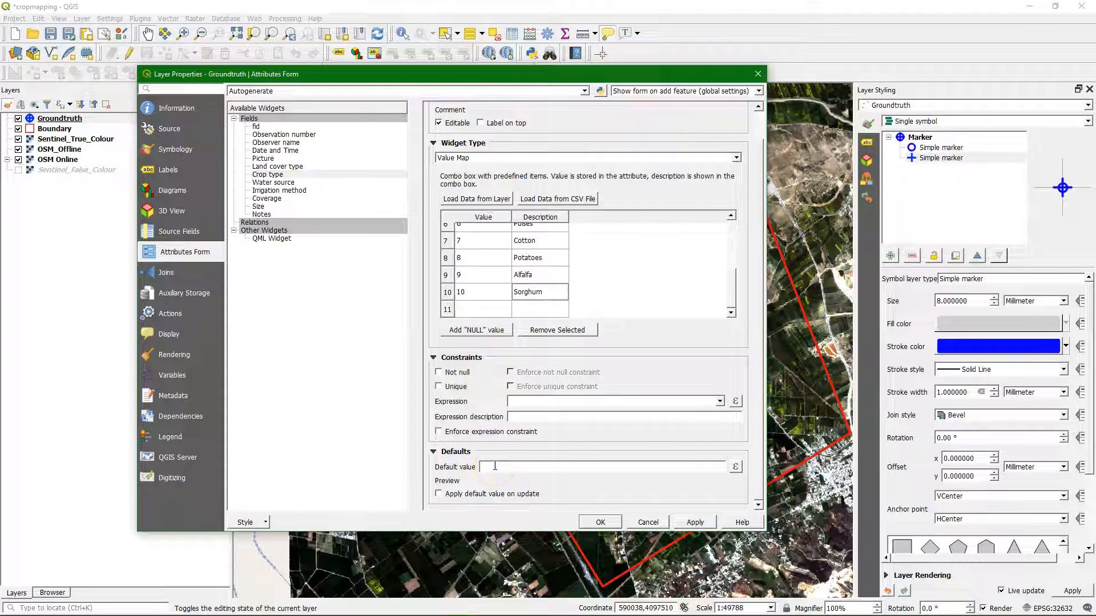
Step: Build the constraint expression "Land cover type" = 1 for the Crop type field in the expression builder and accept it
click(522, 400)
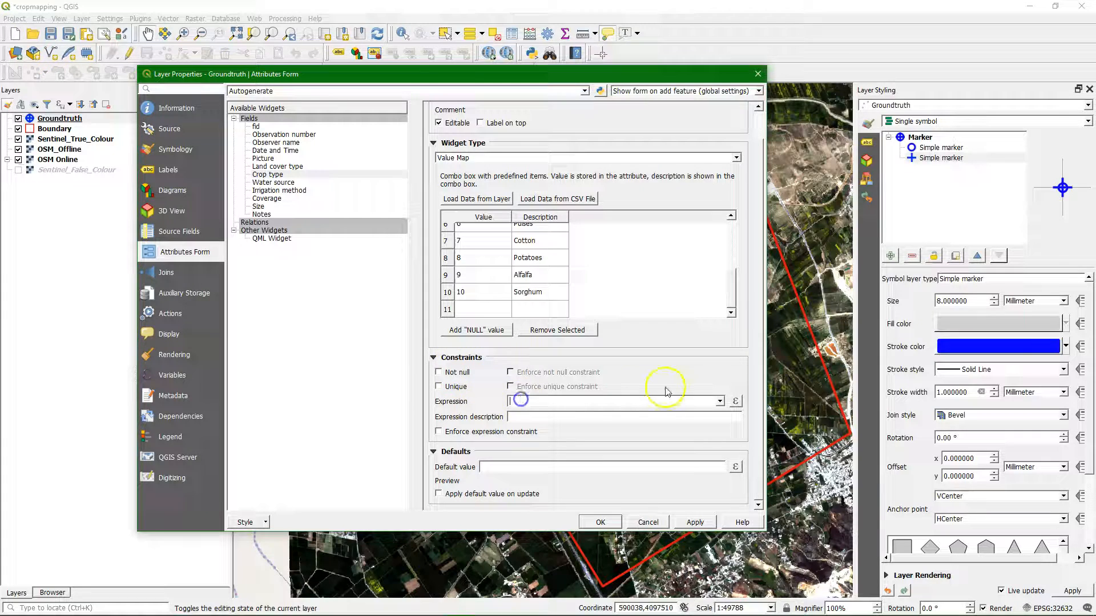
click(737, 402)
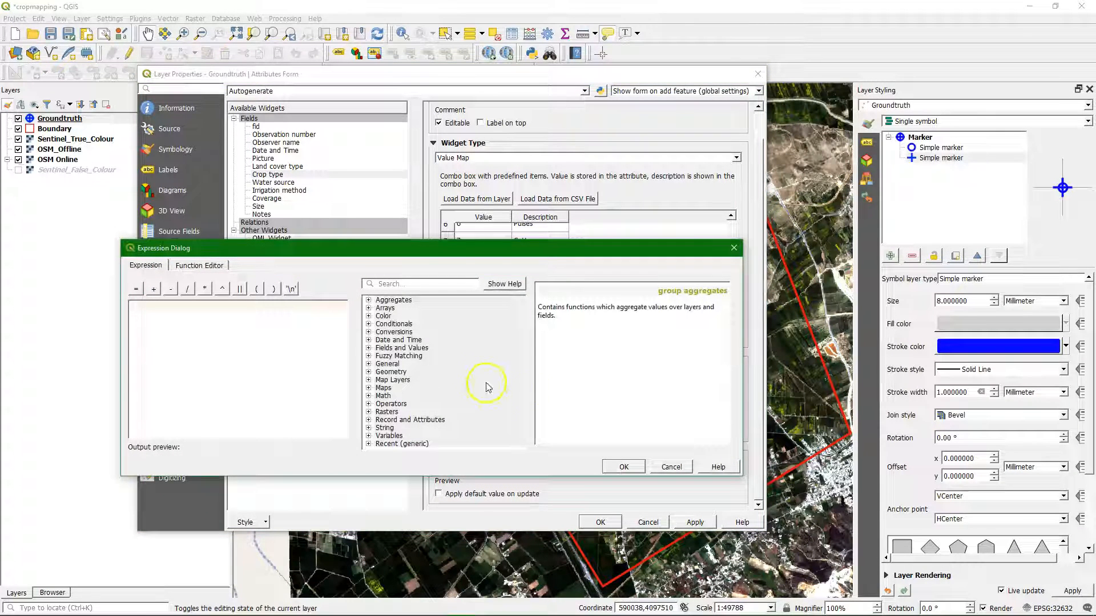
click(368, 348)
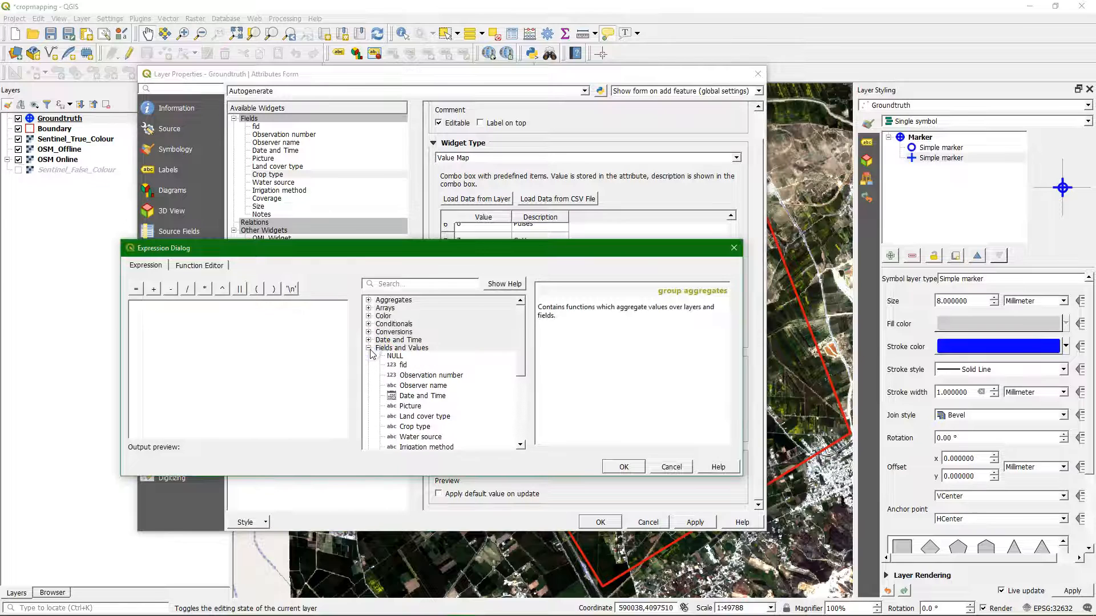
scroll(433, 393, down, 1)
double_click(440, 393)
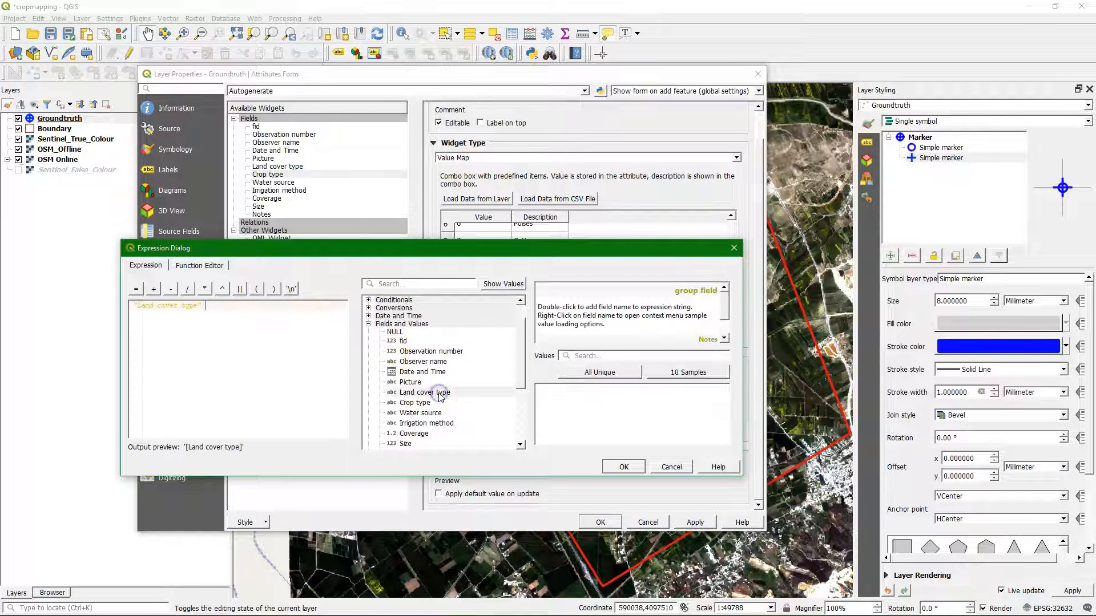
click(134, 290)
click(227, 306)
text(1)
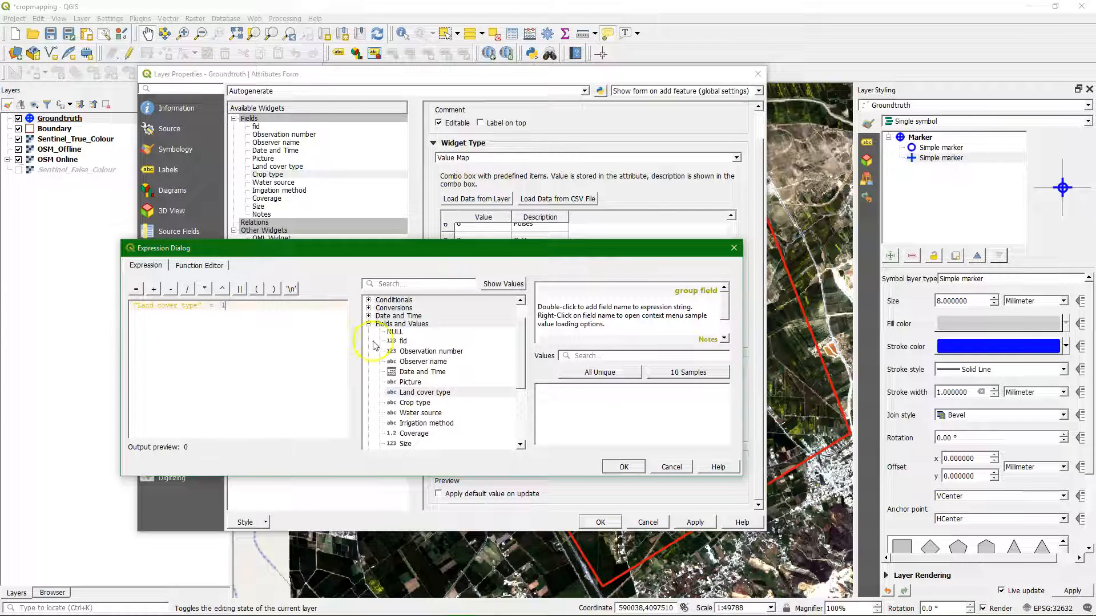
click(618, 468)
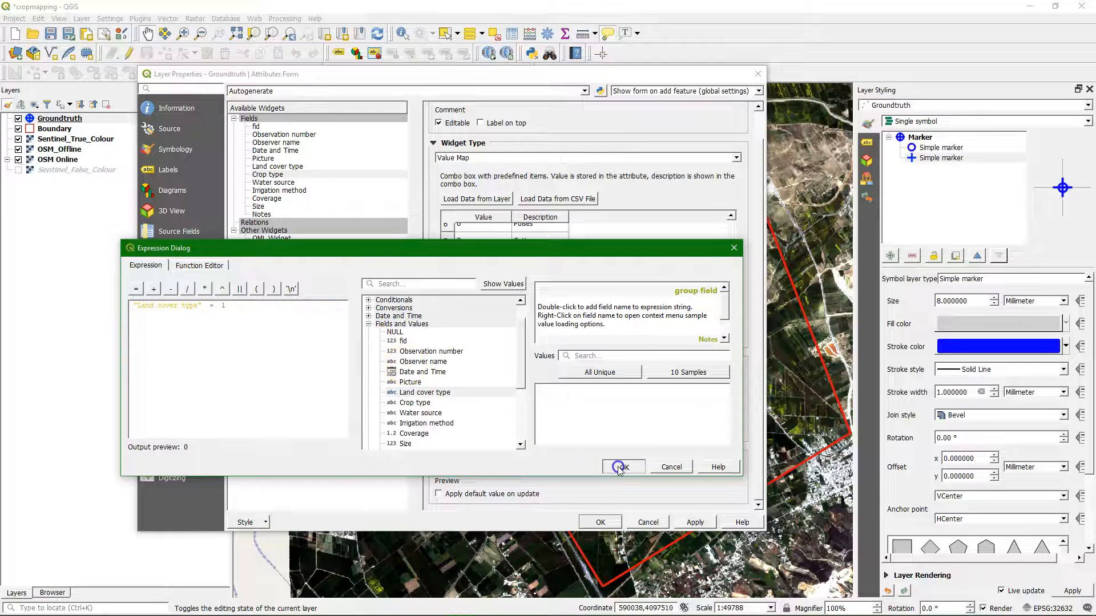
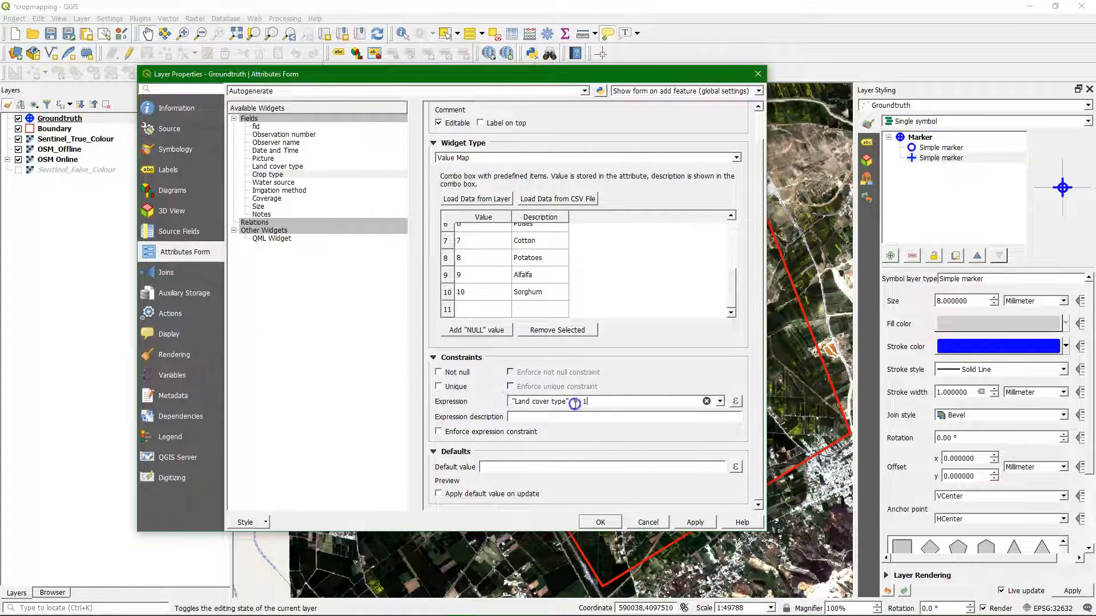
Step: Set Water source to a Value Map of 1 Rainfed, 2 Irrigated, 3 Supplementary irrigation, 4 Unknown, and constrain it with "Land cover type" = 1
drag(575, 404, 472, 399)
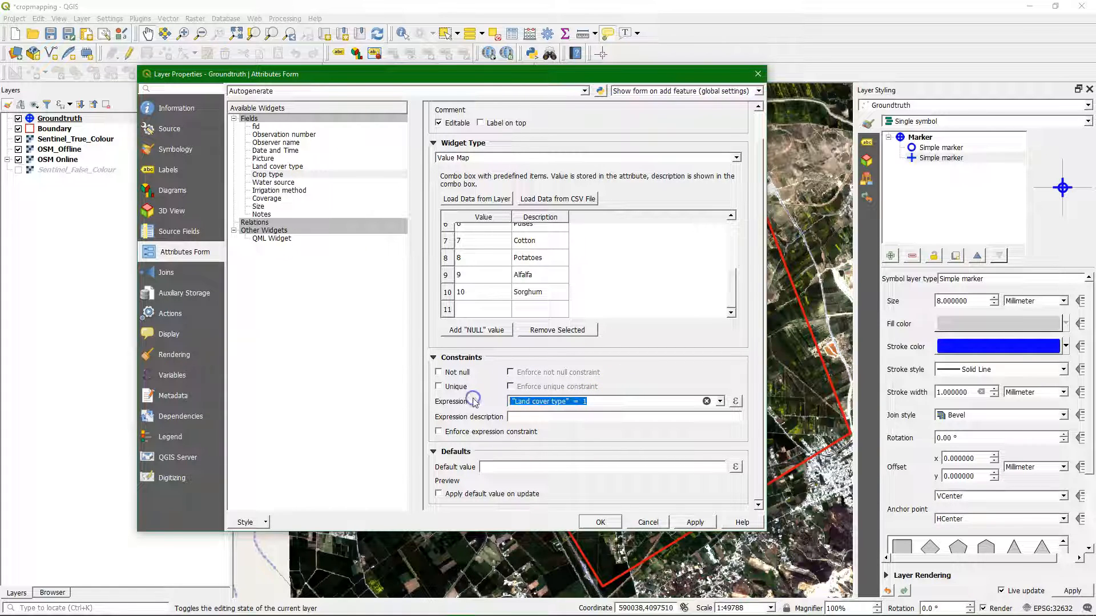
click(273, 183)
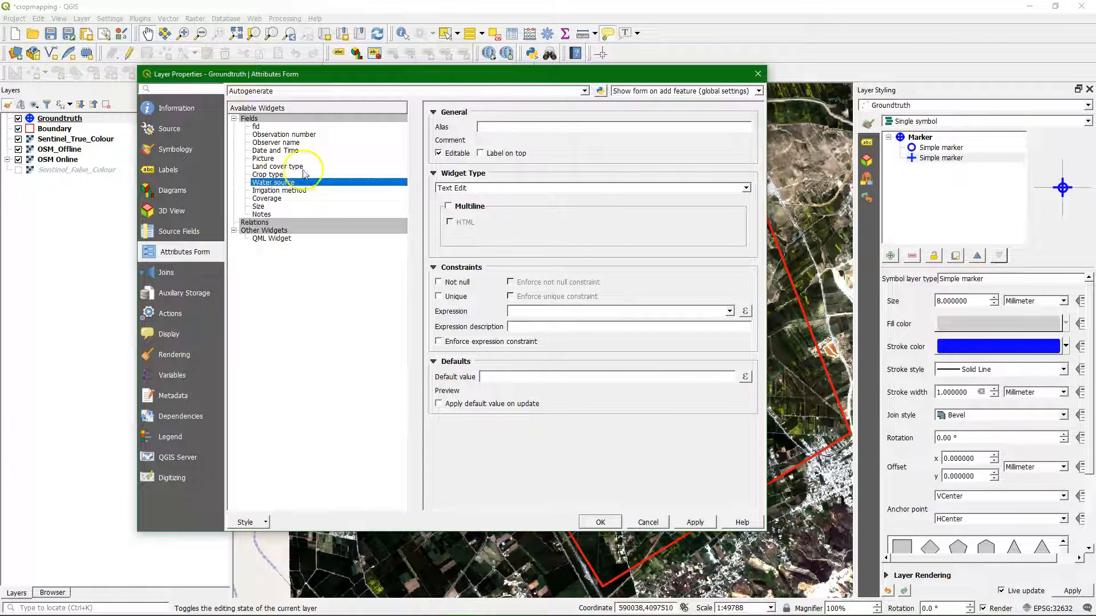
click(517, 189)
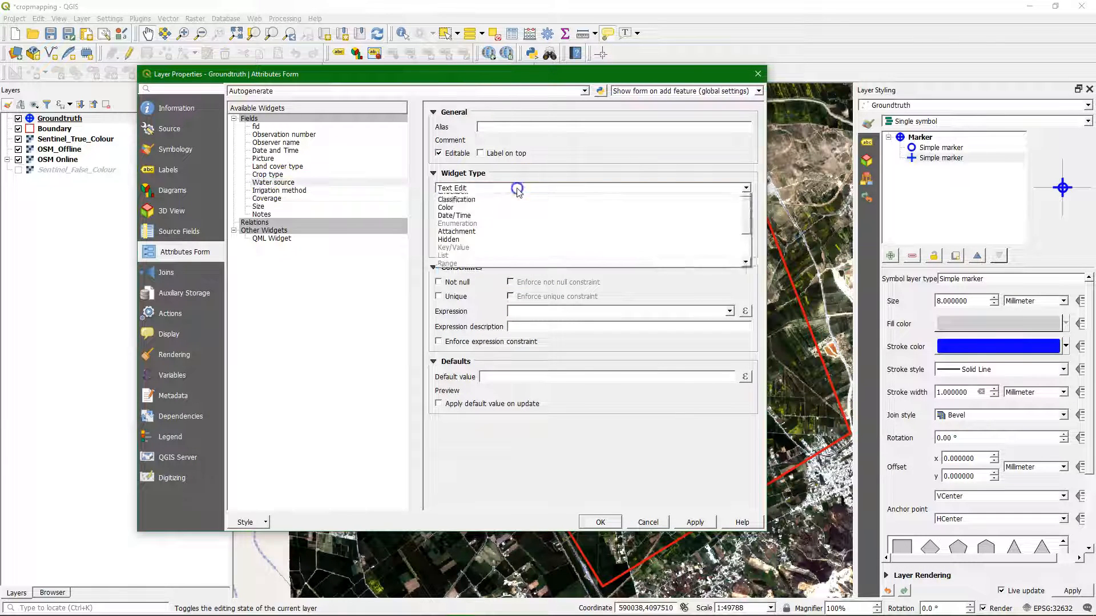
scroll(460, 251, down, 2)
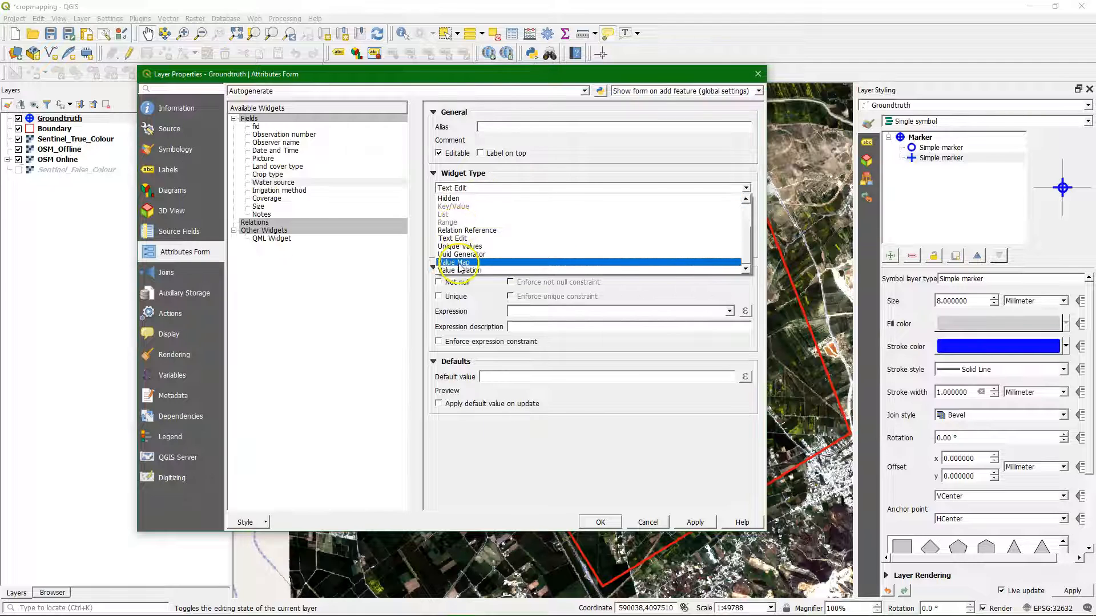
click(460, 263)
click(478, 262)
text(1)
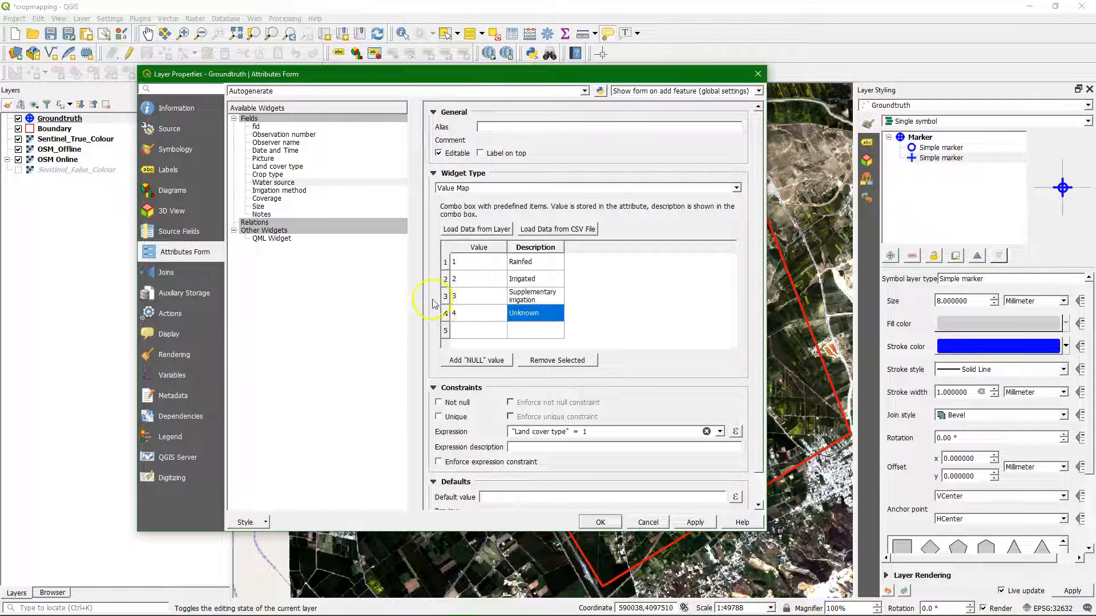
click(695, 522)
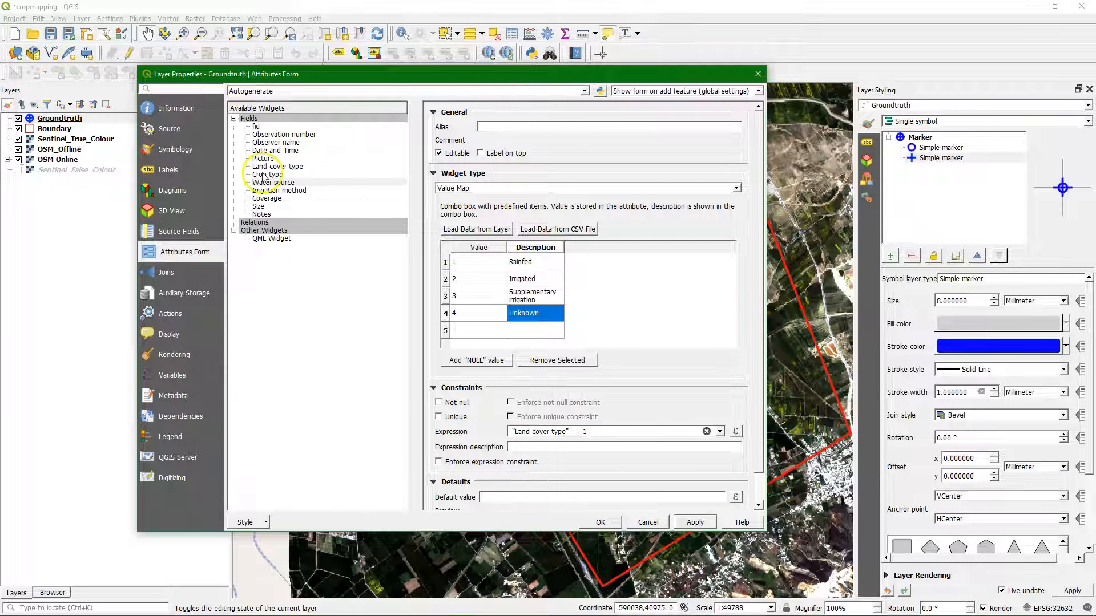
Step: Set the Irrigation method field's widget to Value Map and enter 1 Surface, 2 Sprinkler, 3 Drip and 4 Unknown
click(263, 175)
click(263, 182)
click(265, 192)
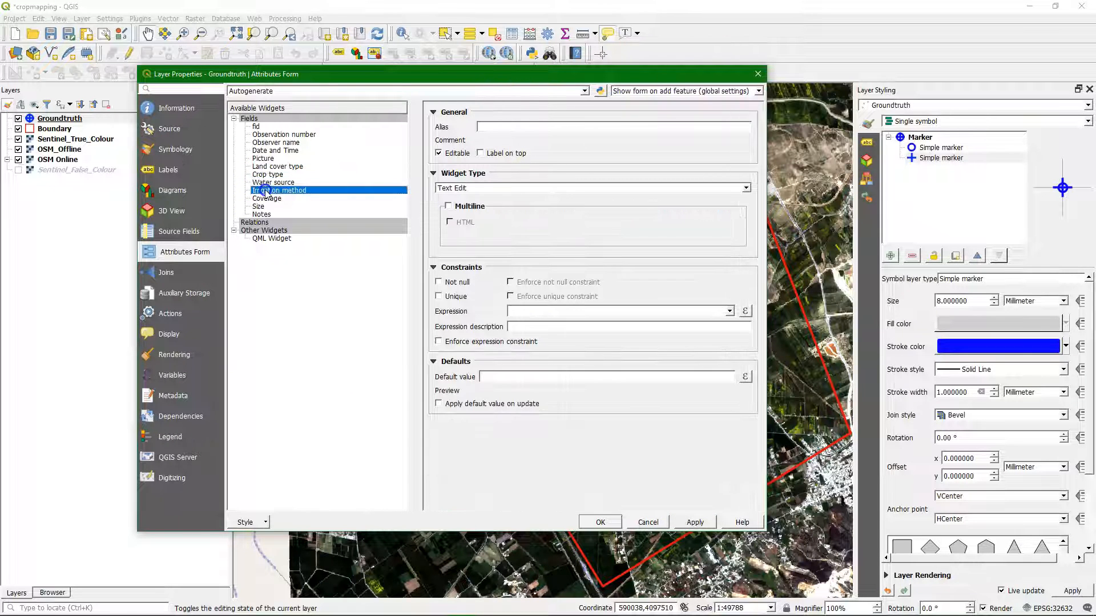
click(748, 190)
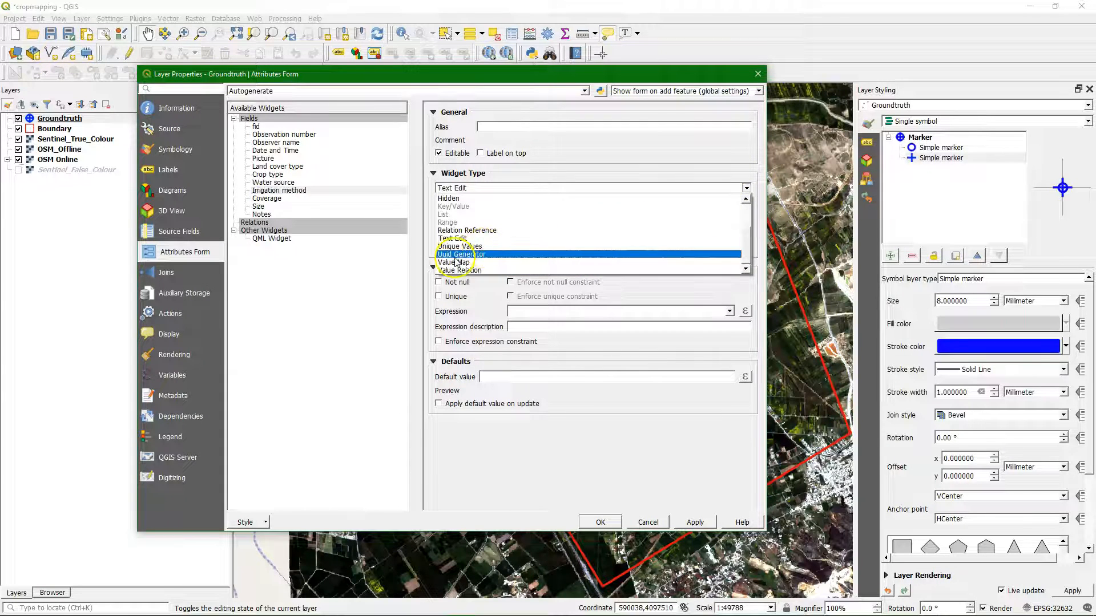
click(455, 264)
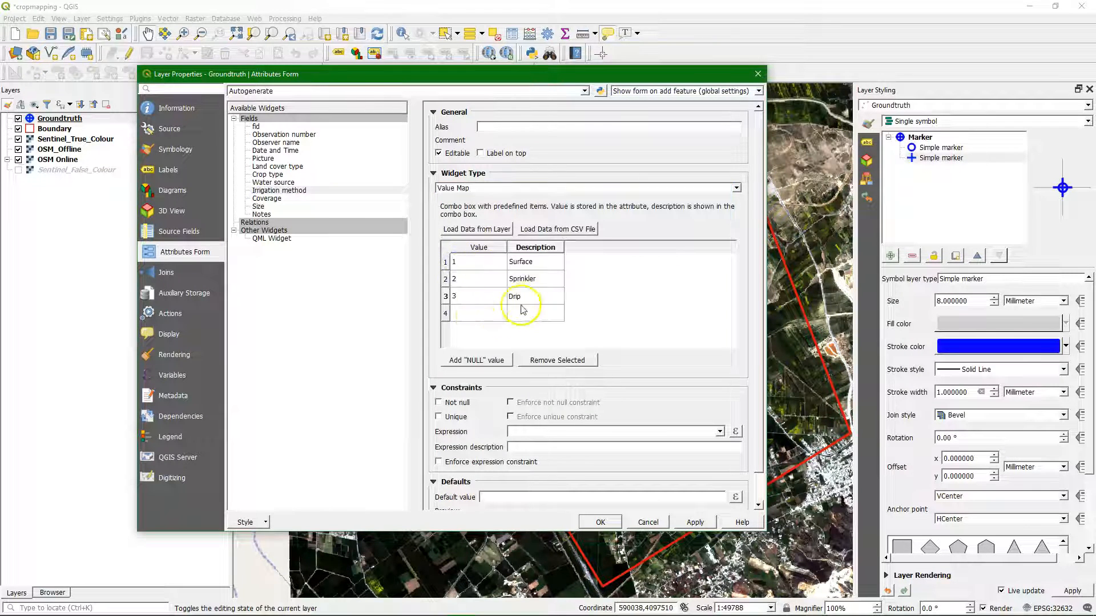
click(477, 314)
text(4)
click(526, 317)
text(Unknown)
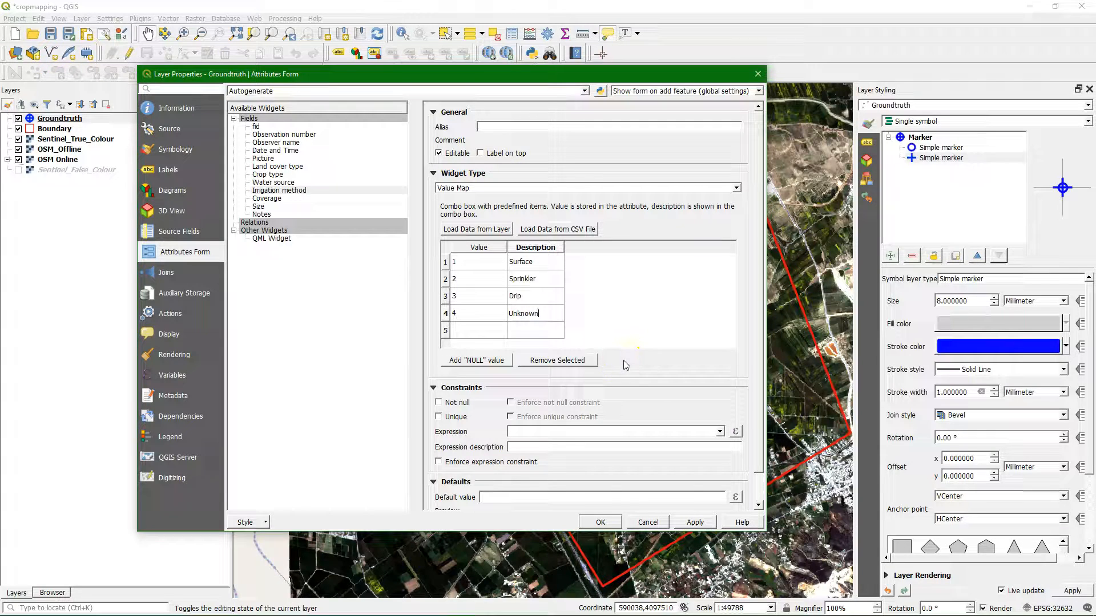
Step: Build the constraint expression "Land cover type" = 1 AND "Water source" = 2 for the Irrigation method field and apply it
click(561, 432)
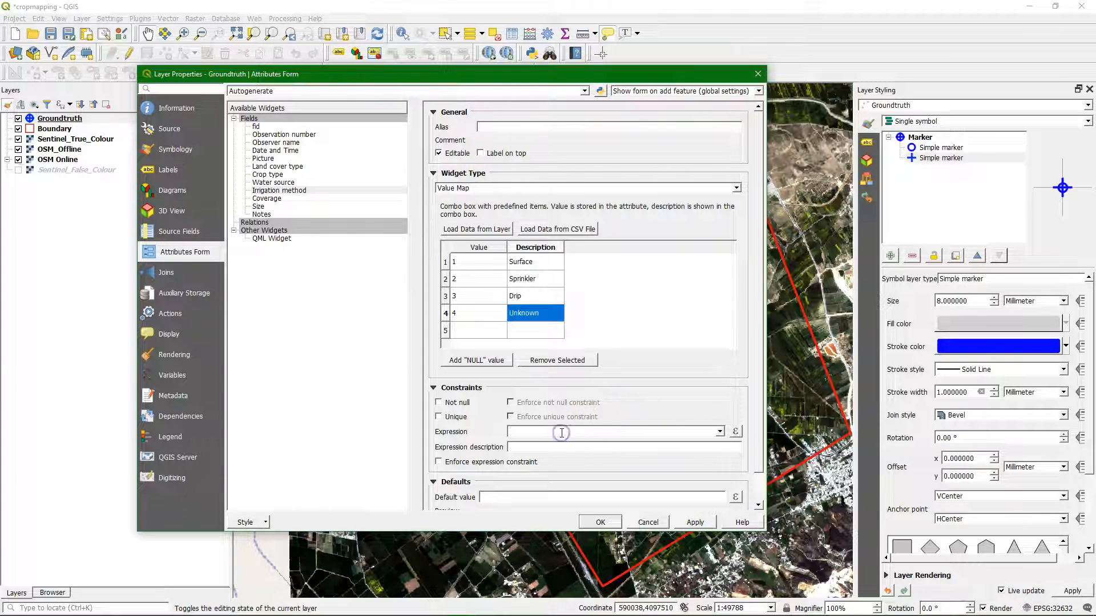
click(734, 431)
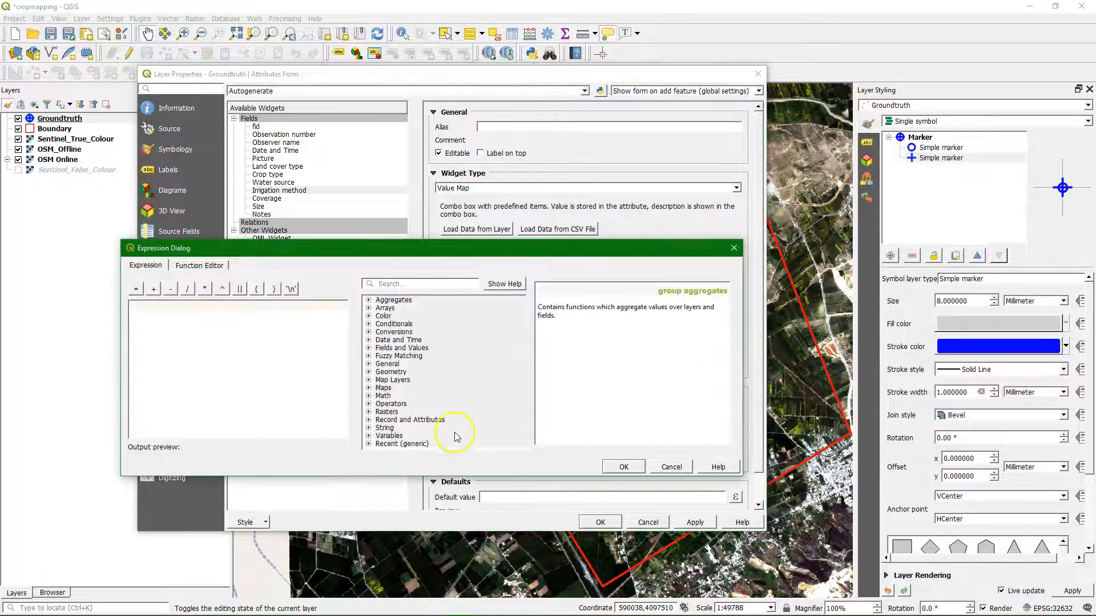
click(368, 347)
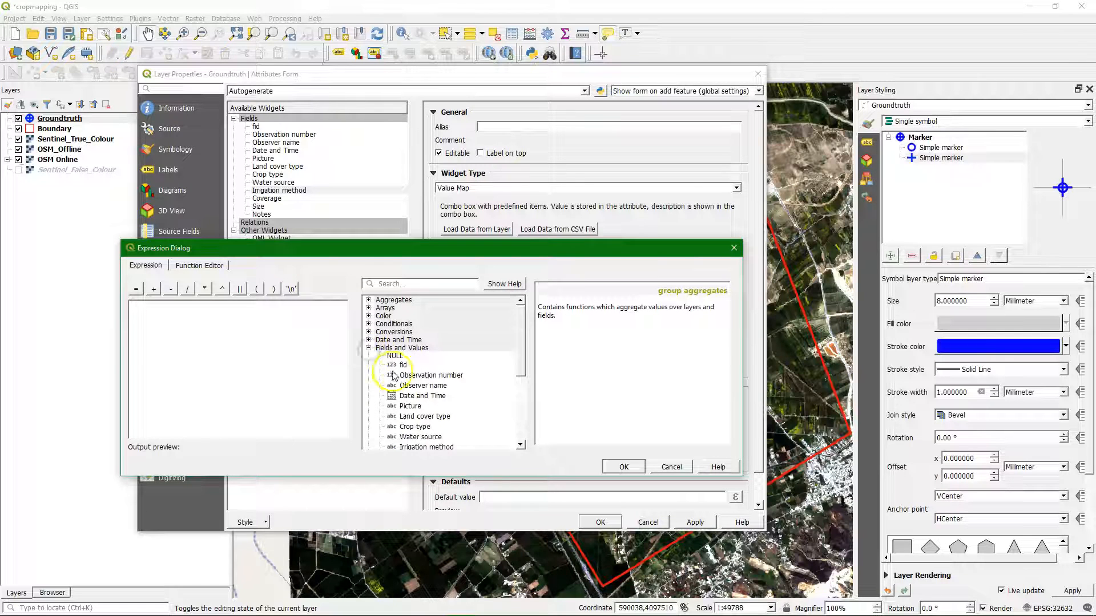
scroll(393, 377, down, 1)
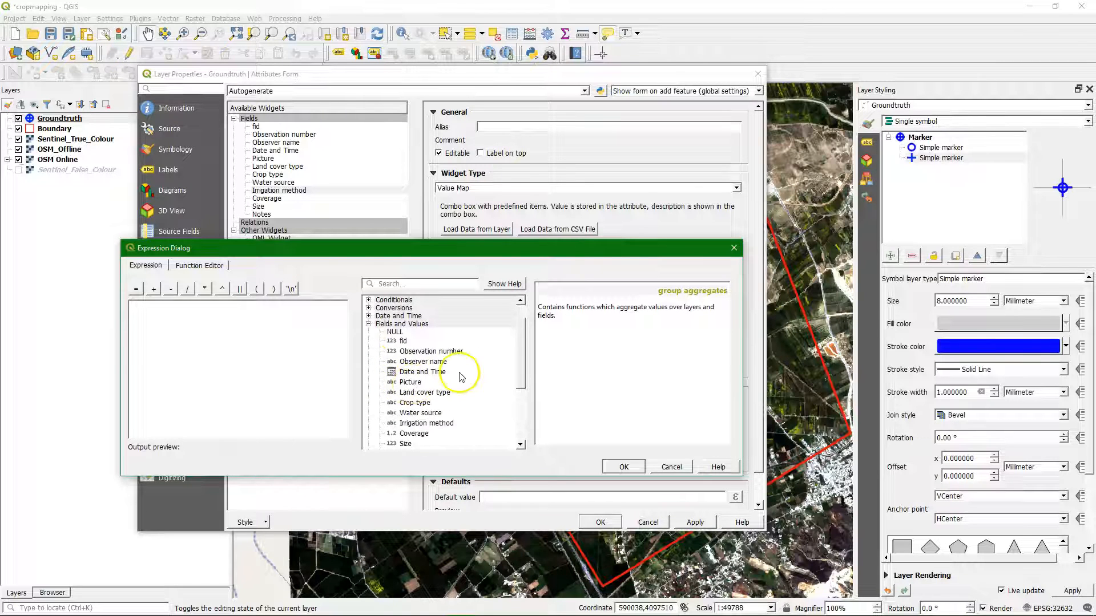
double_click(413, 393)
click(136, 289)
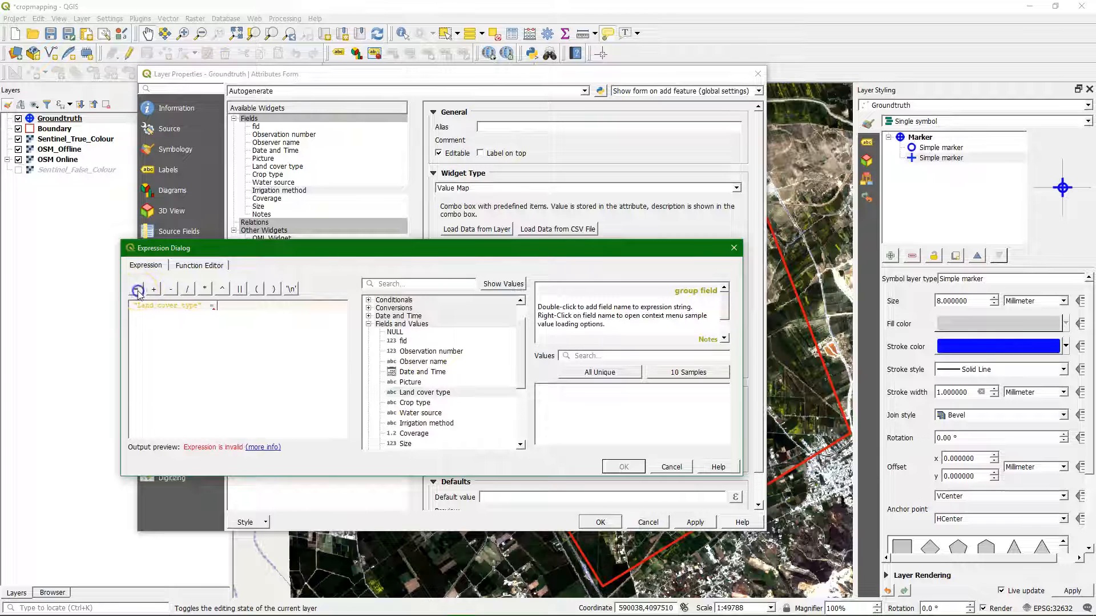
click(236, 322)
text(AND)
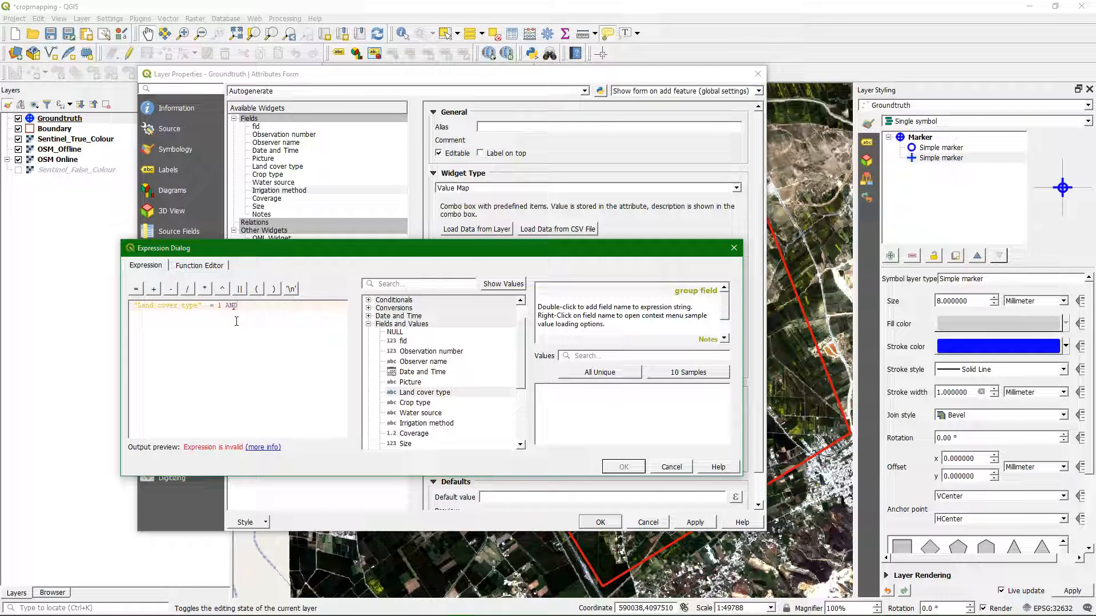
double_click(415, 414)
click(144, 293)
text(2)
click(628, 468)
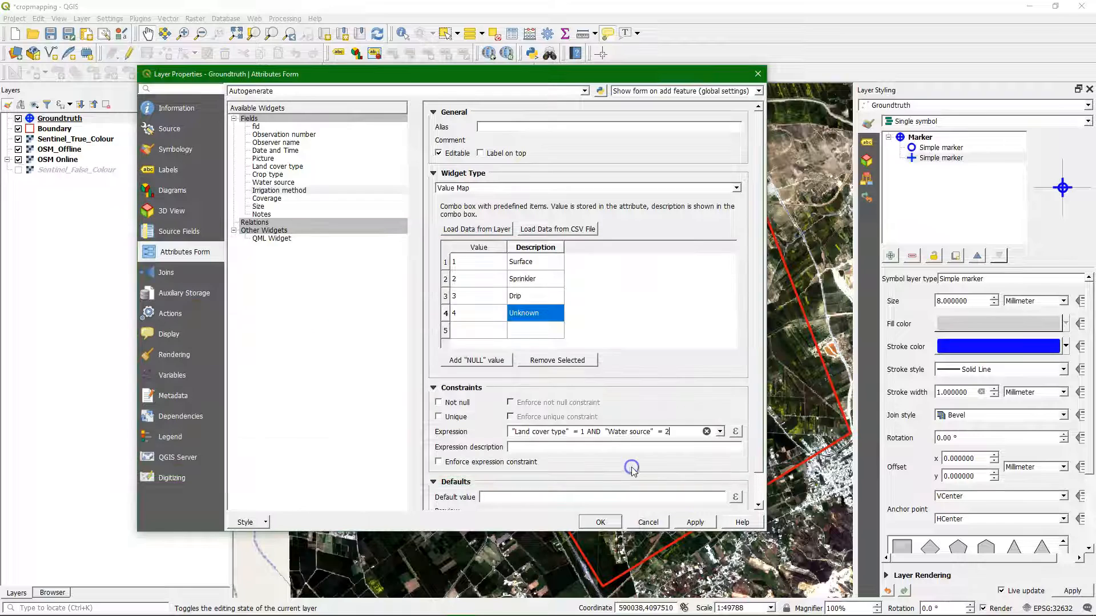
click(695, 522)
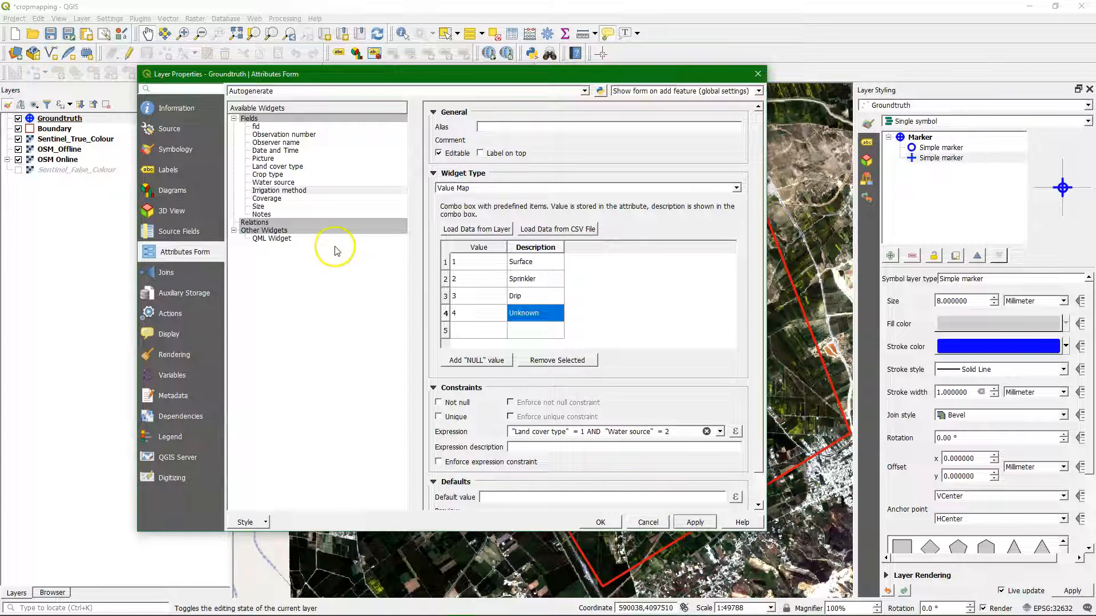
Step: Give the Coverage field the alias Vegetation cover and set its widget to Range in Slider mode
click(264, 199)
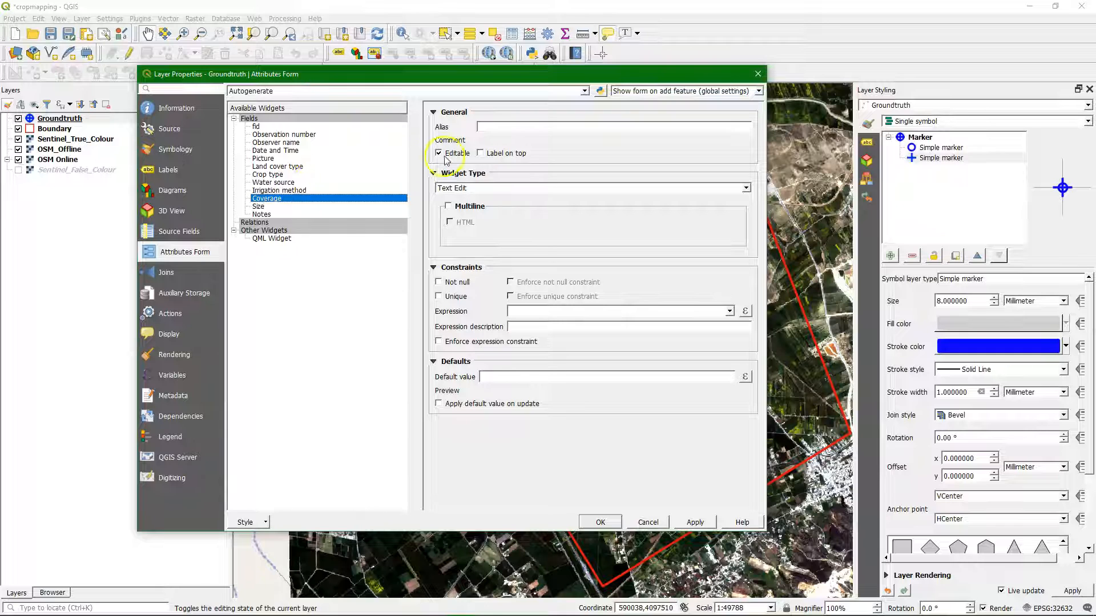
click(498, 127)
text(Vegt)
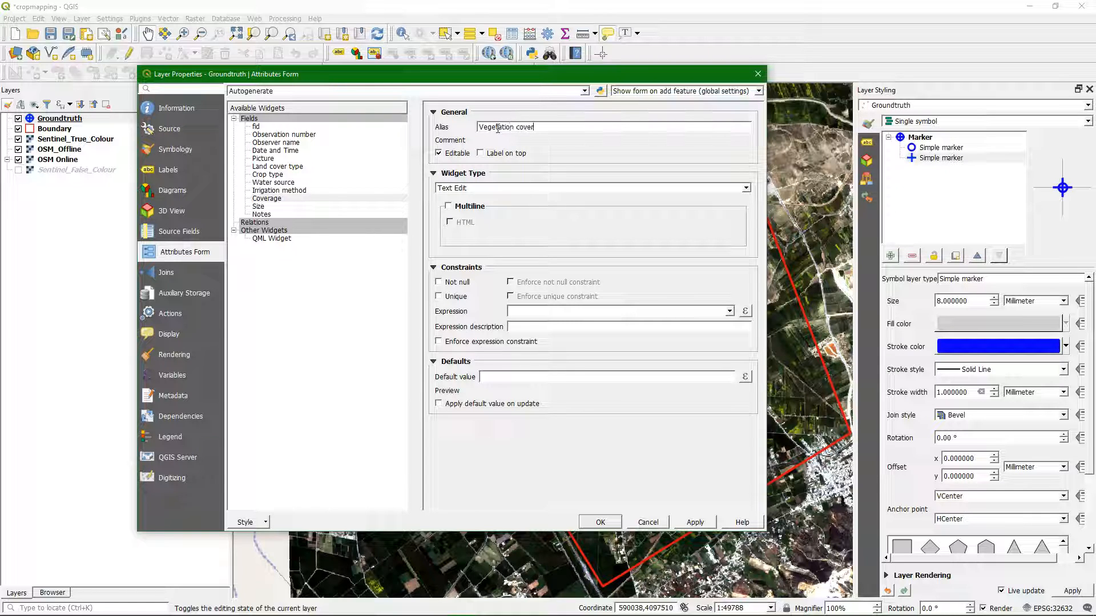
click(525, 188)
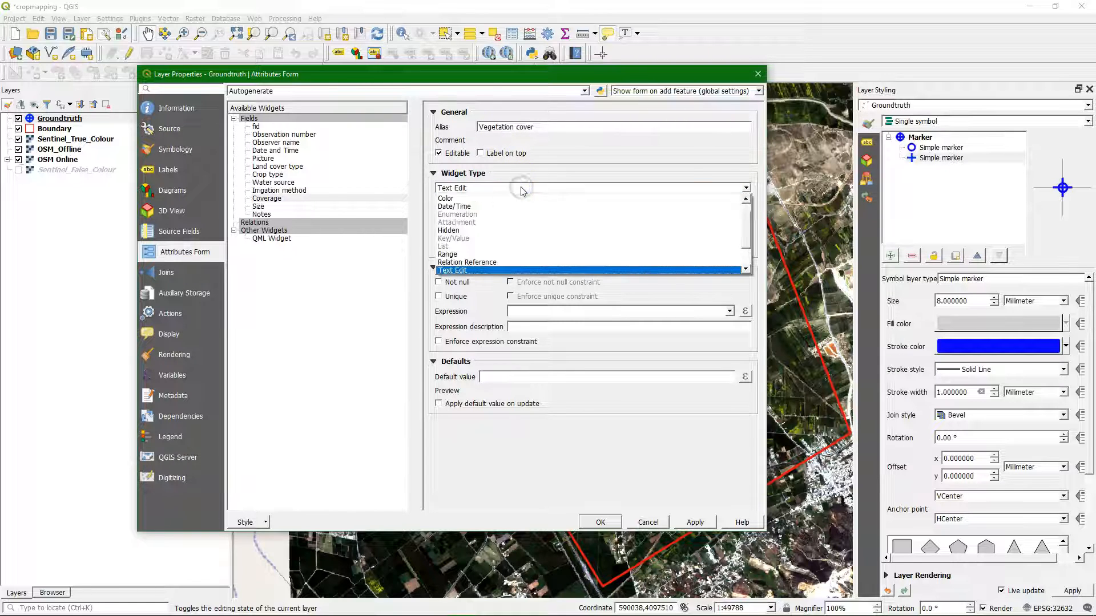
click(473, 254)
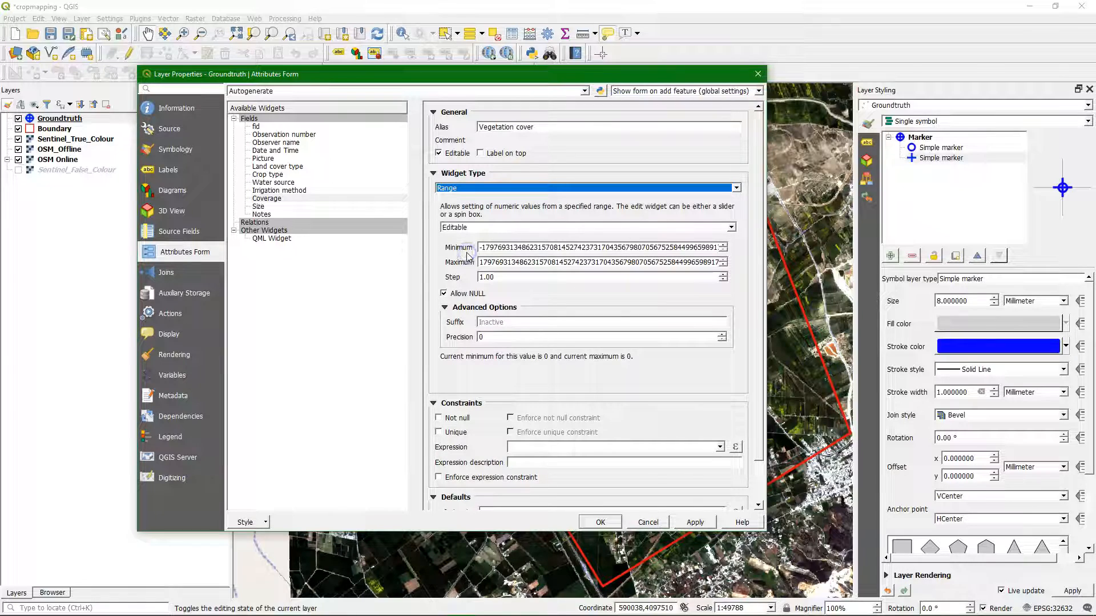
click(731, 227)
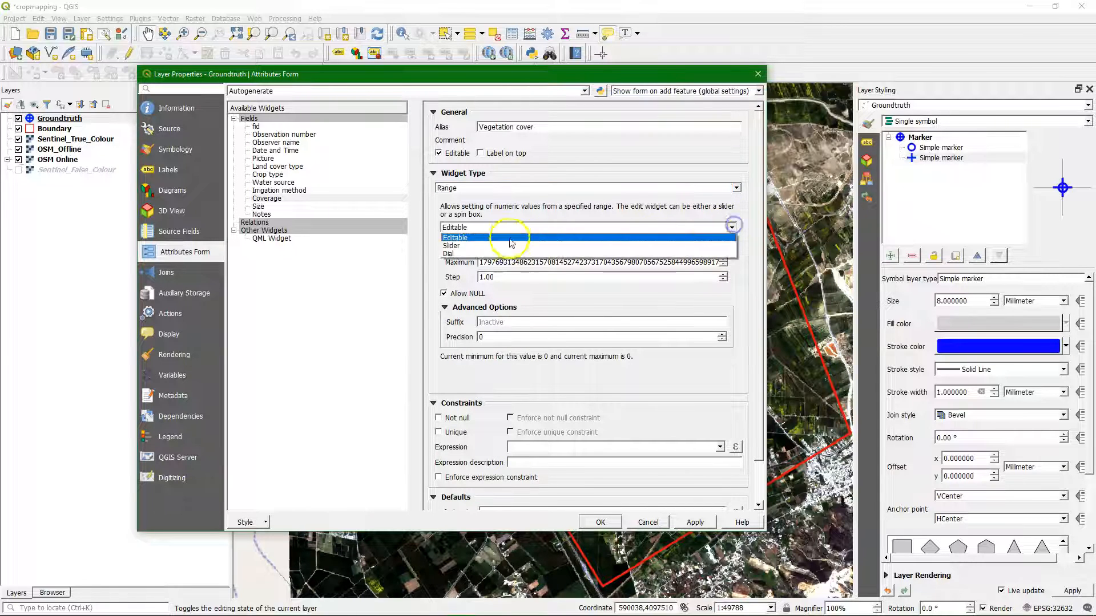
click(473, 246)
Step: Set the Coverage slider's minimum to 0, maximum to 100 and step to 5, and apply the settings
double_click(592, 247)
click(592, 247)
double_click(591, 246)
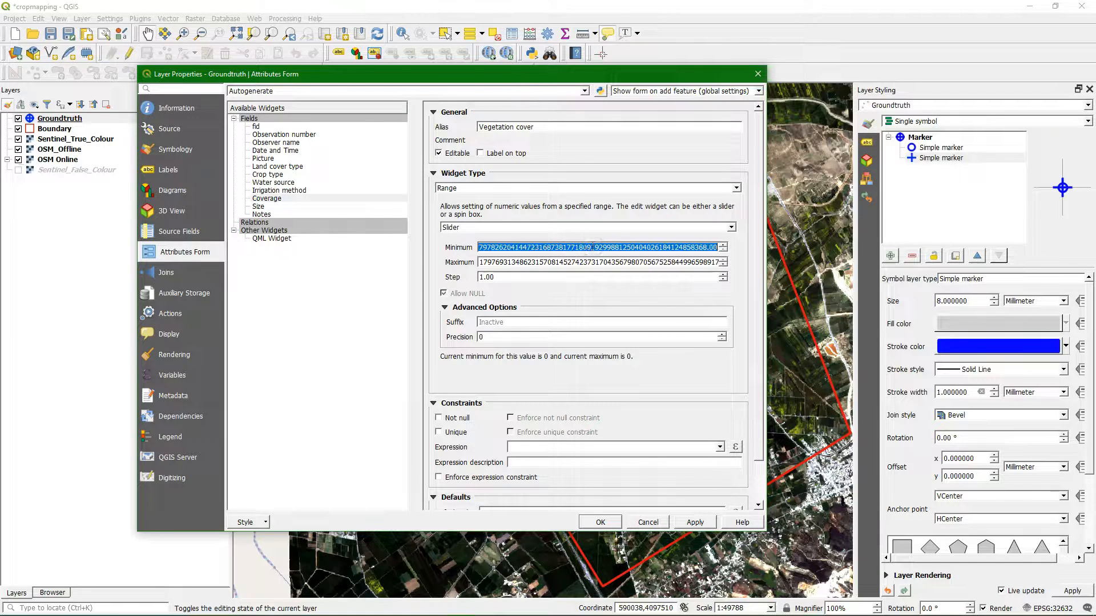
key(BackSpace)
double_click(565, 263)
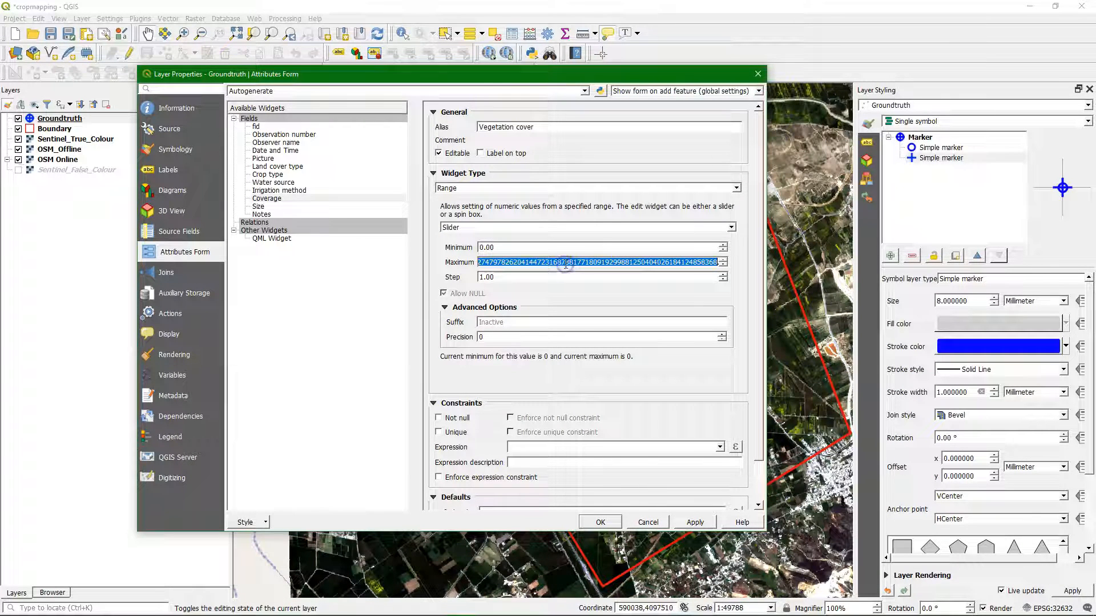
text(100)
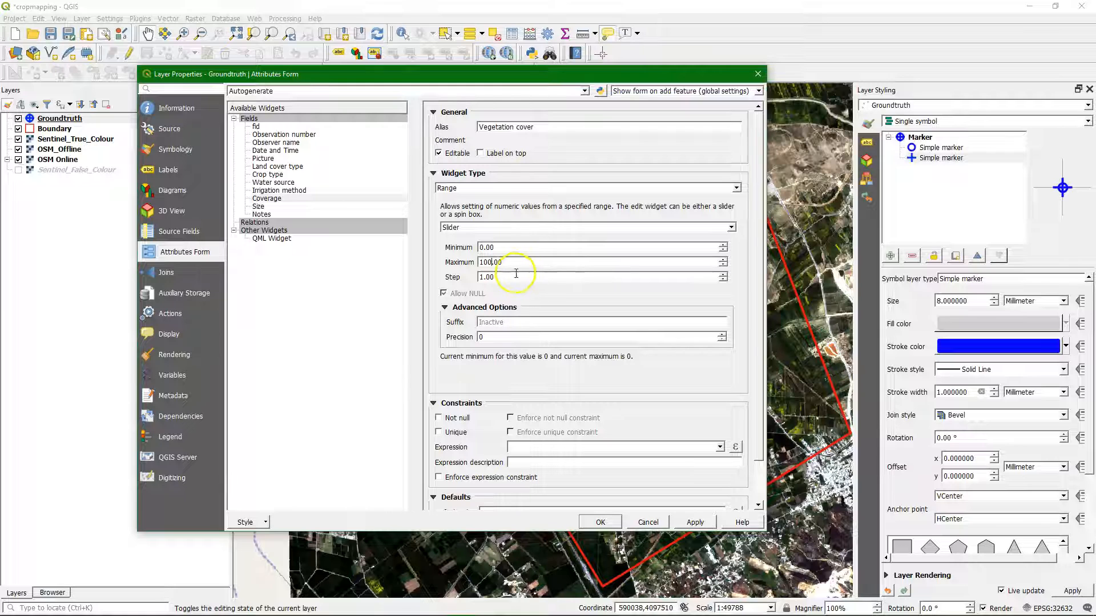
drag(522, 277, 466, 281)
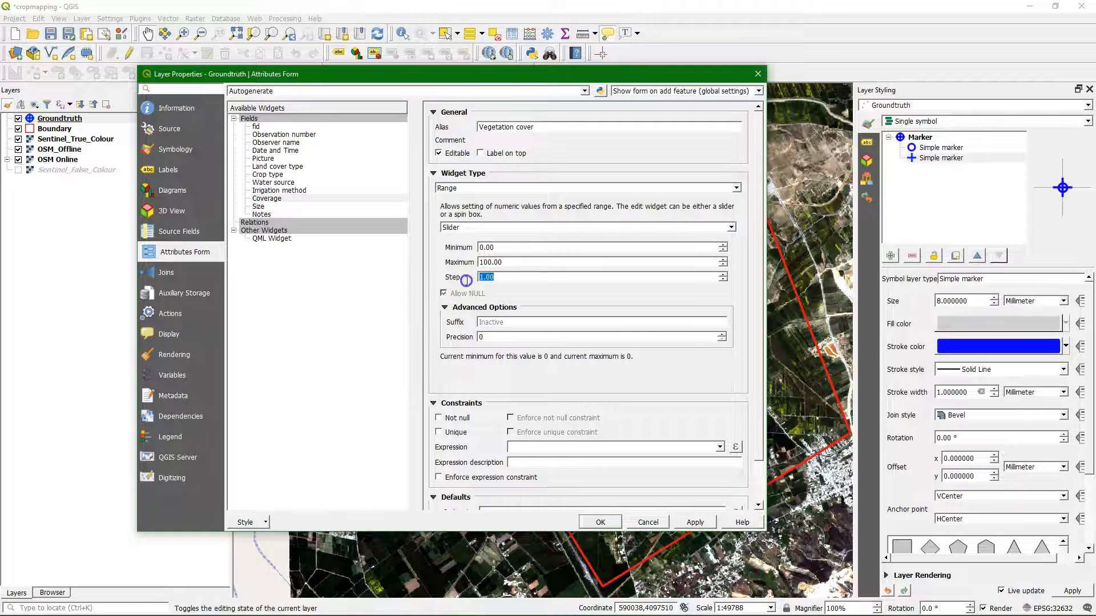
text(5)
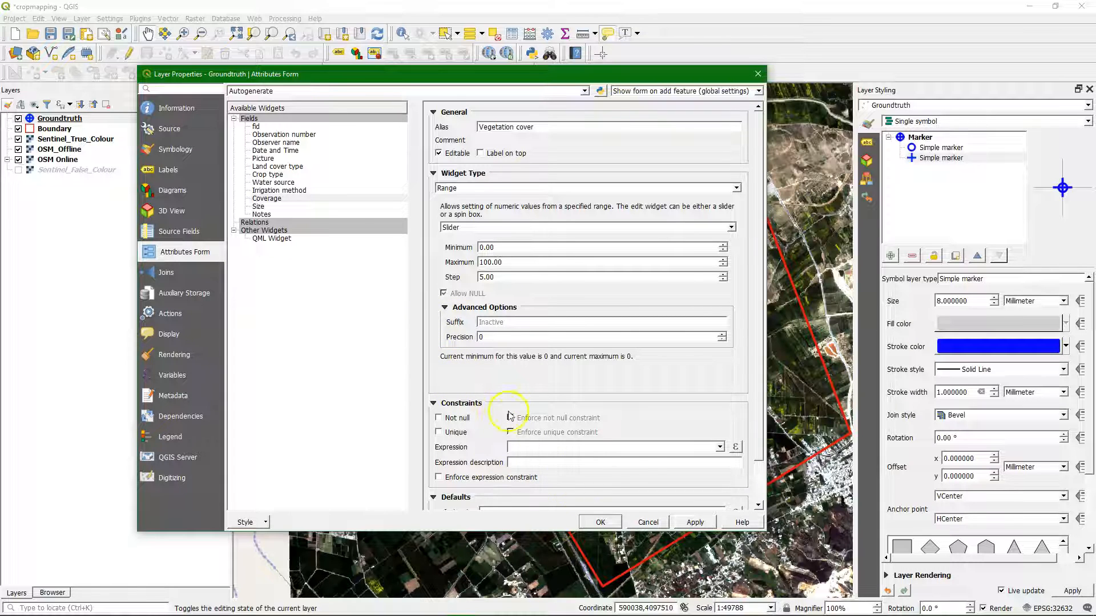
click(696, 519)
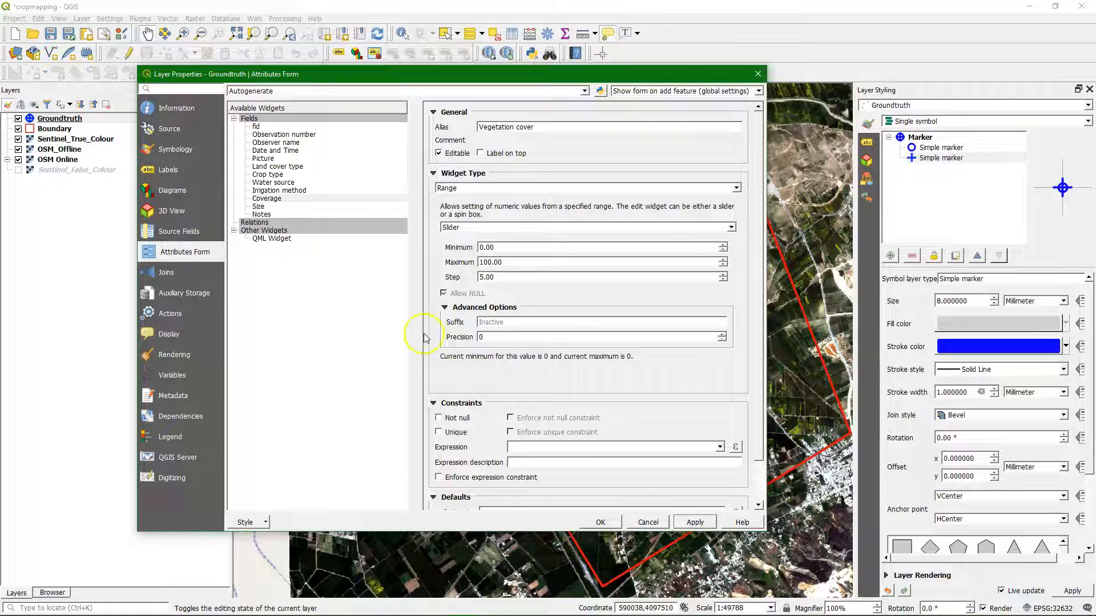
Step: Give the Size field the alias "Field size > 300 by 300 m"
click(262, 206)
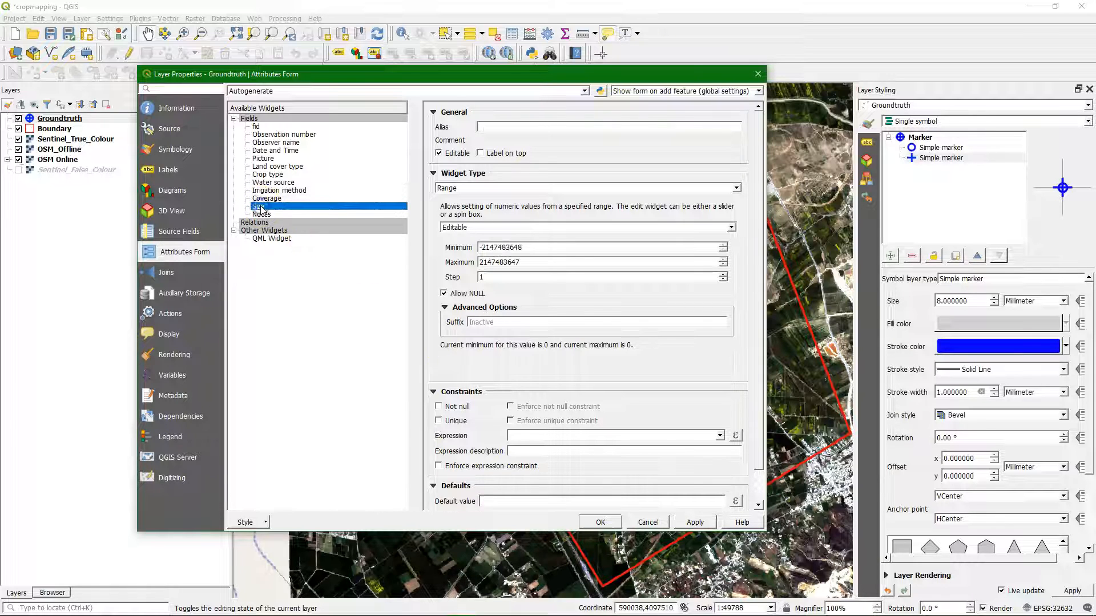
click(500, 126)
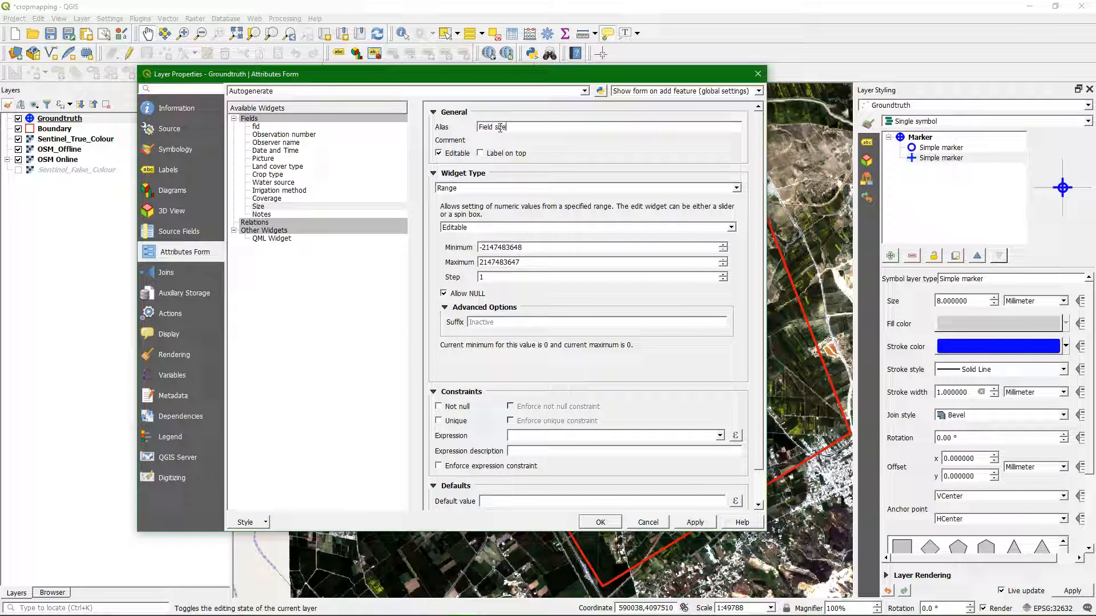
click(1000, 179)
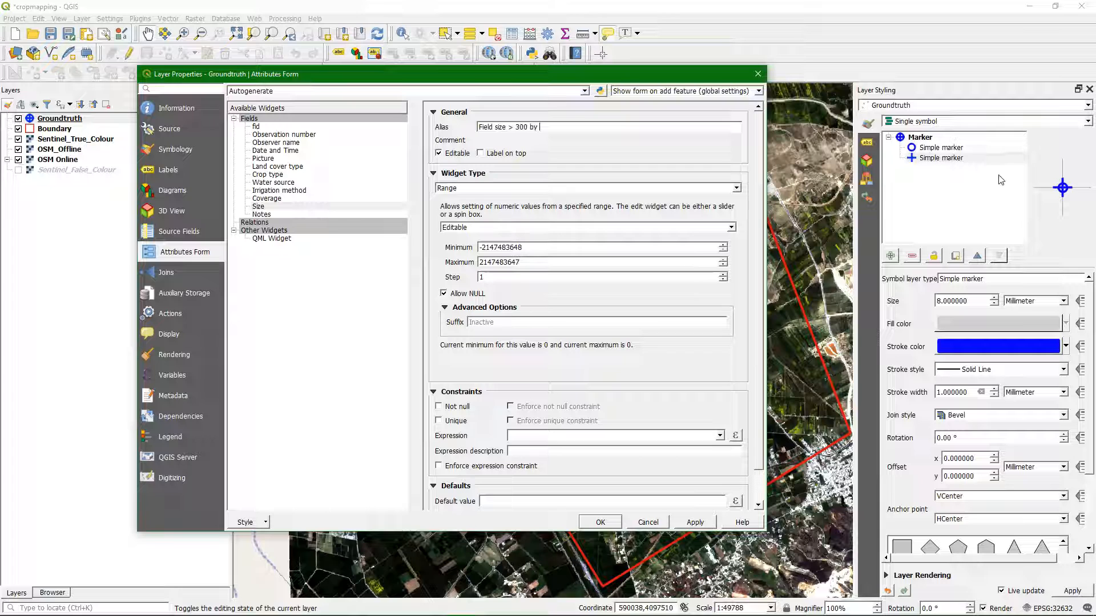
text(00)
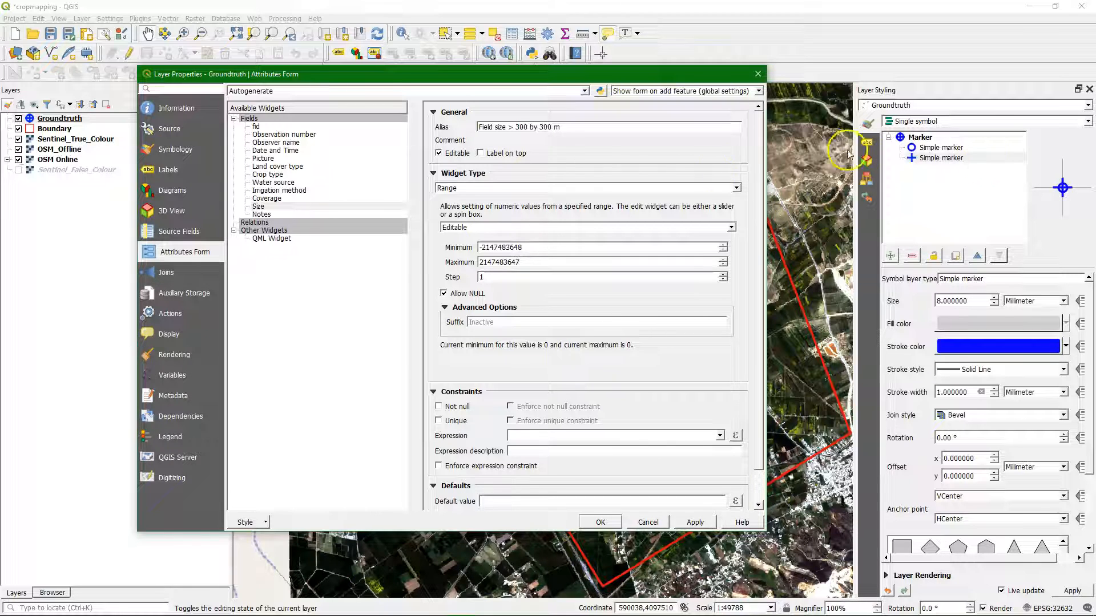
Step: Set the Size field's widget to Checkbox, represented by Yes when checked and No when unchecked
click(521, 189)
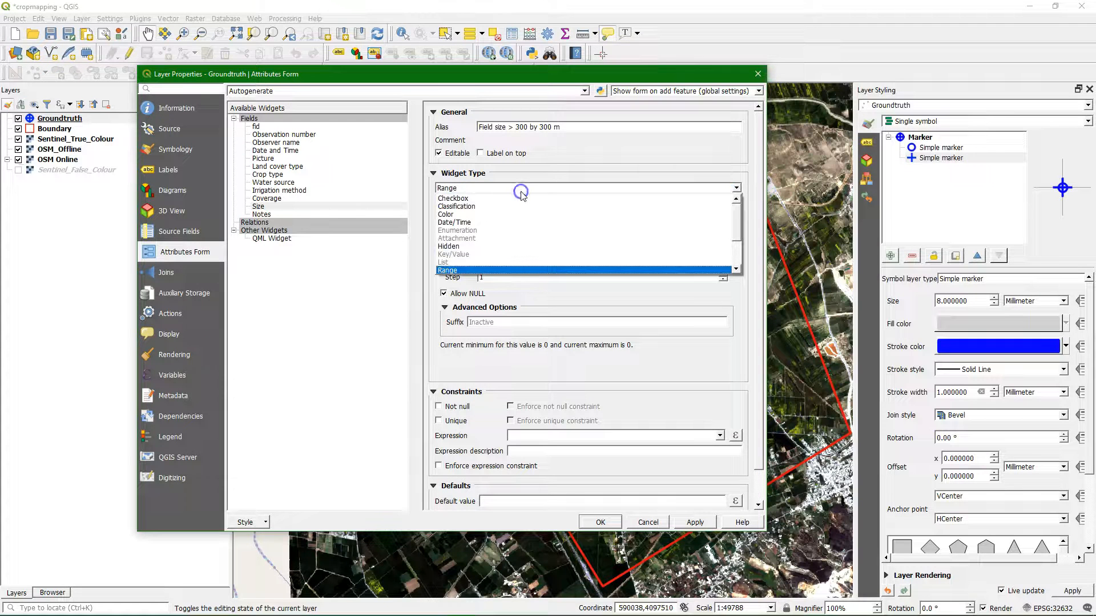
click(482, 198)
click(579, 208)
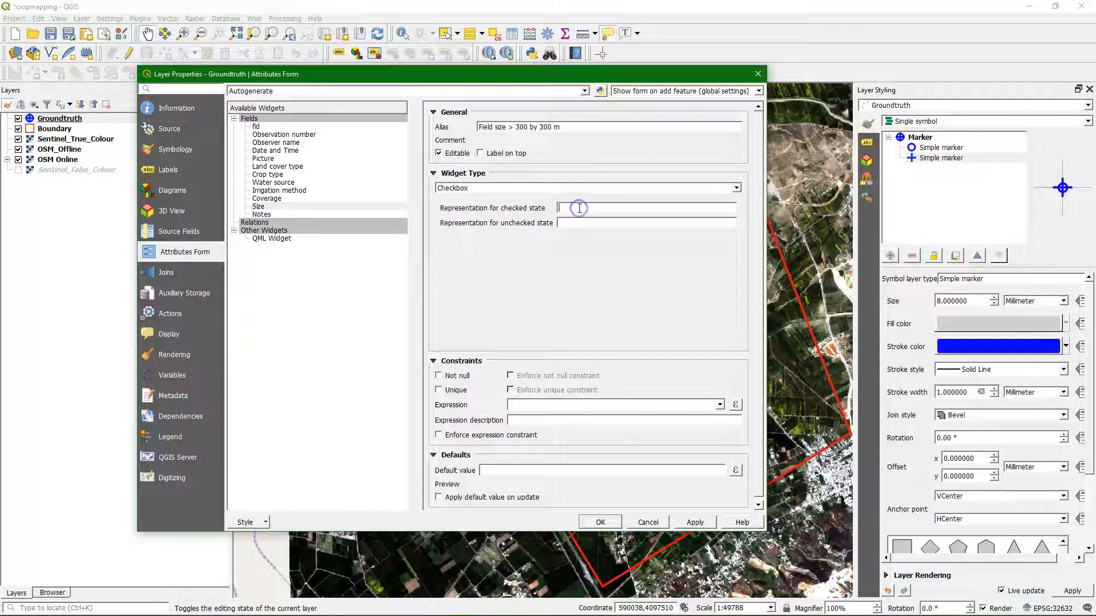
text(Y)
click(569, 222)
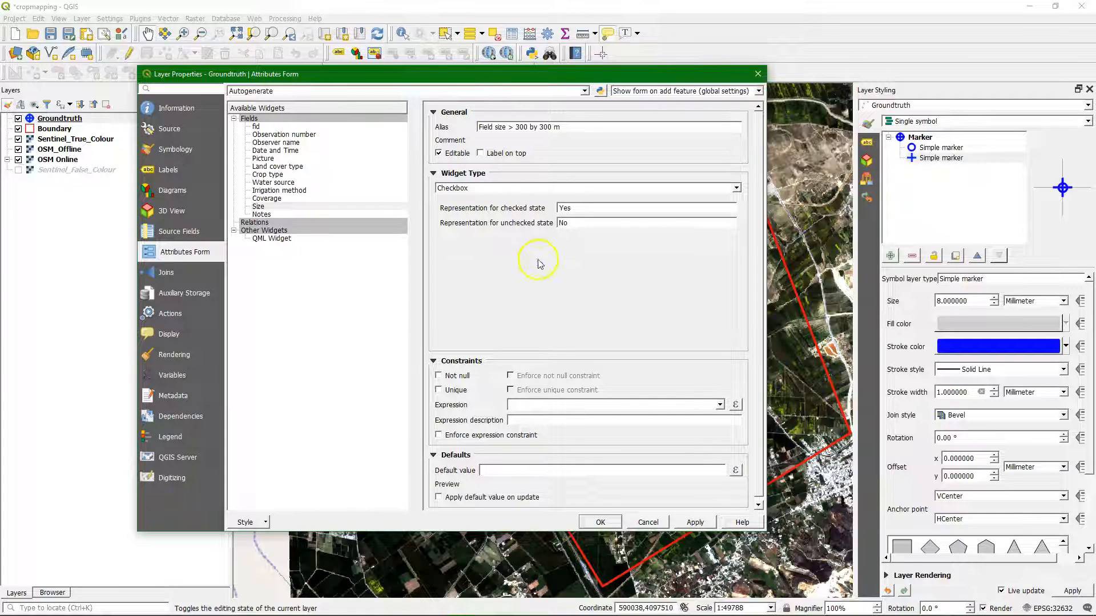
Step: Make the Notes field's Text Edit widget multiline, then apply and close the Groundtruth layer properties
click(268, 215)
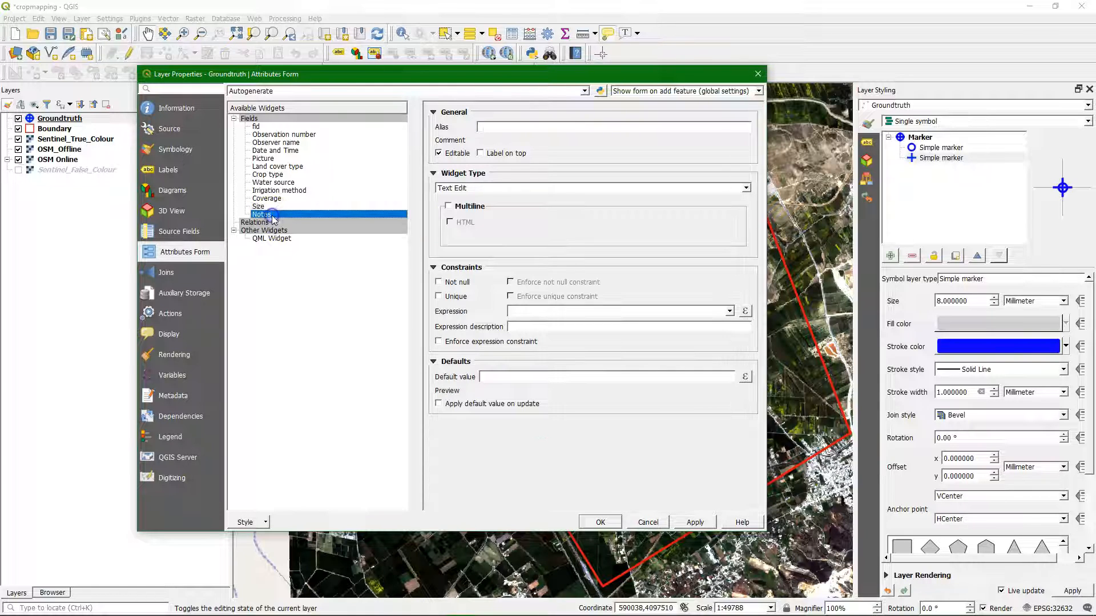
click(448, 206)
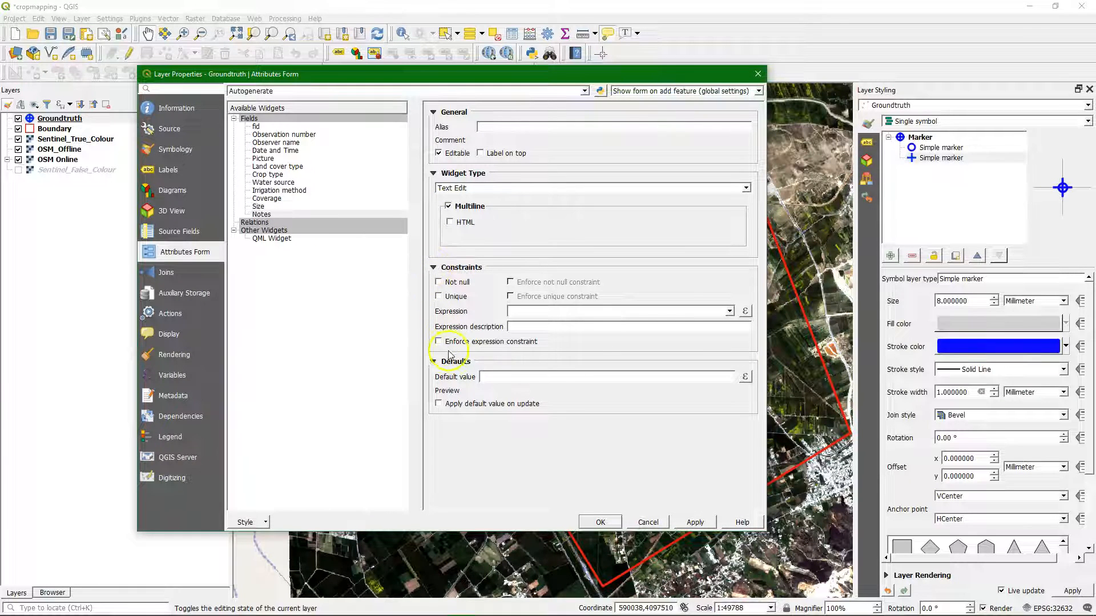
click(704, 527)
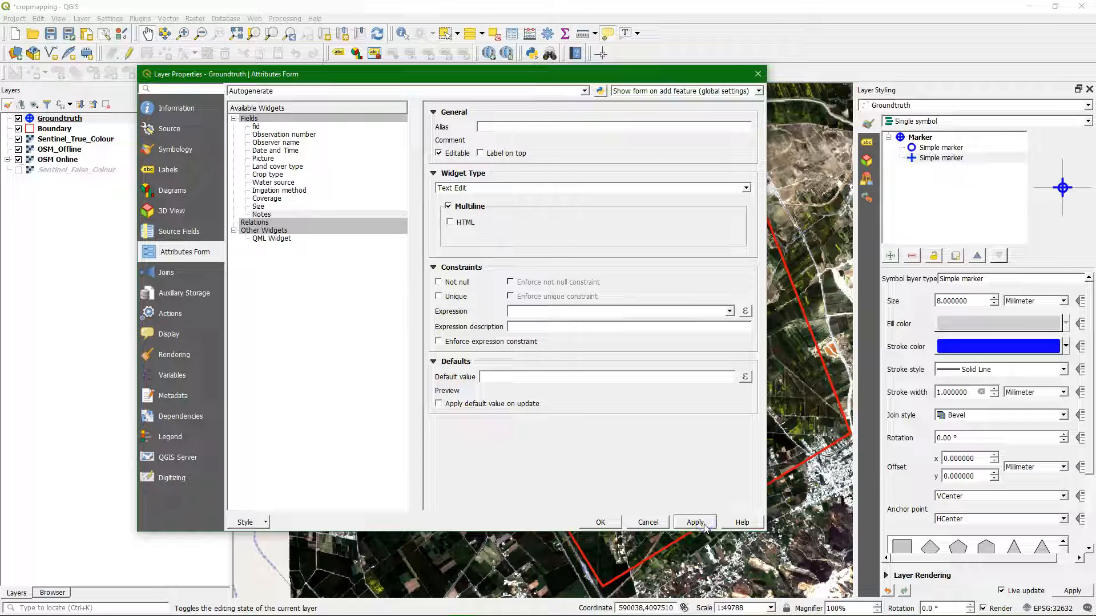
click(598, 519)
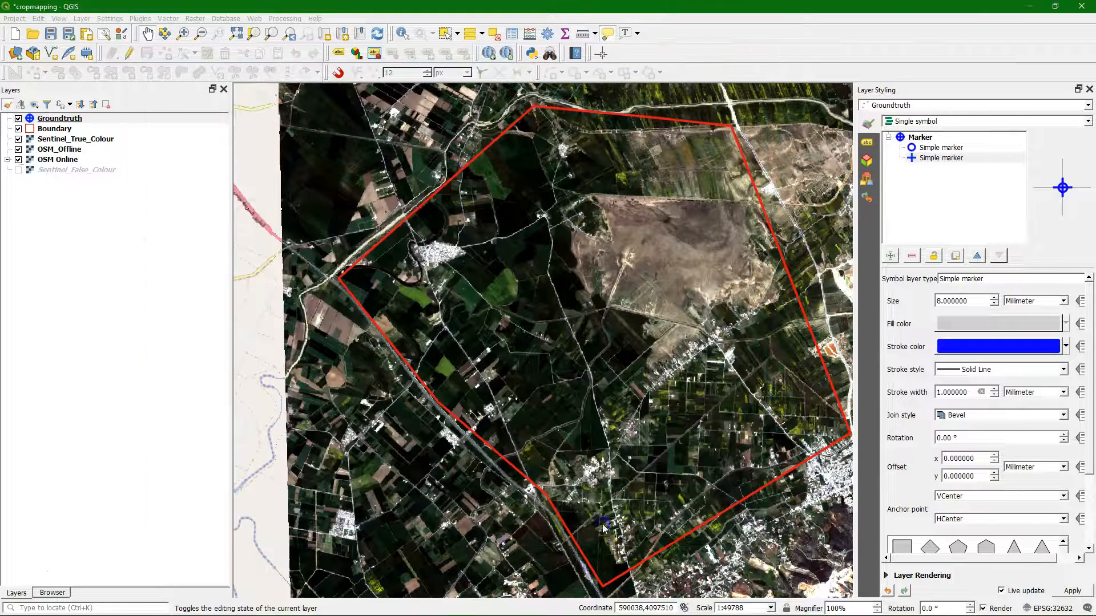
Step: Open the Groundtruth layer's attribute table
right_click(61, 121)
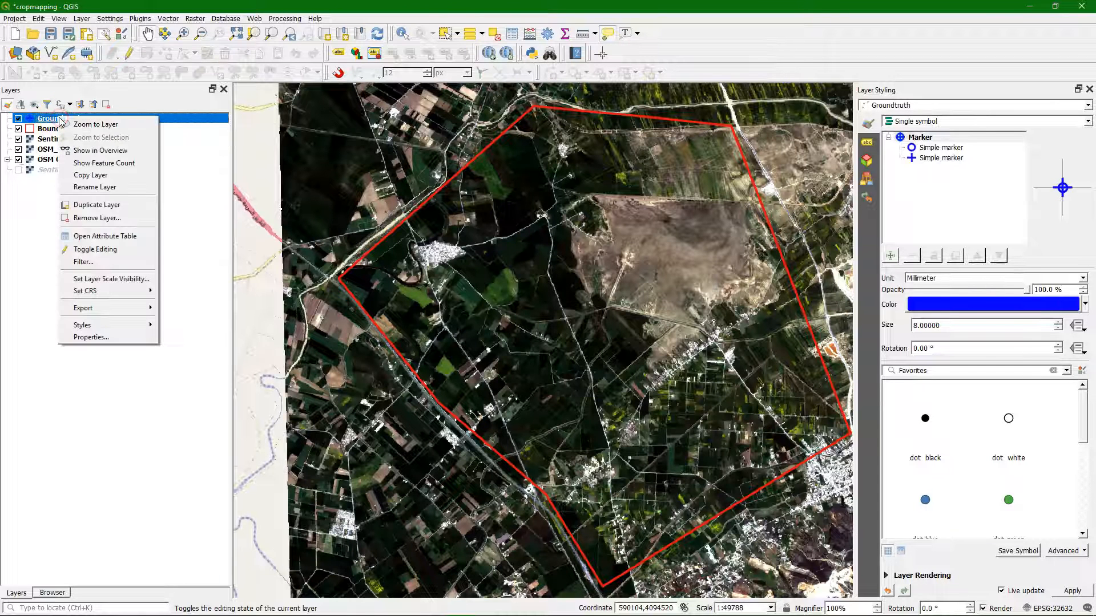
click(101, 235)
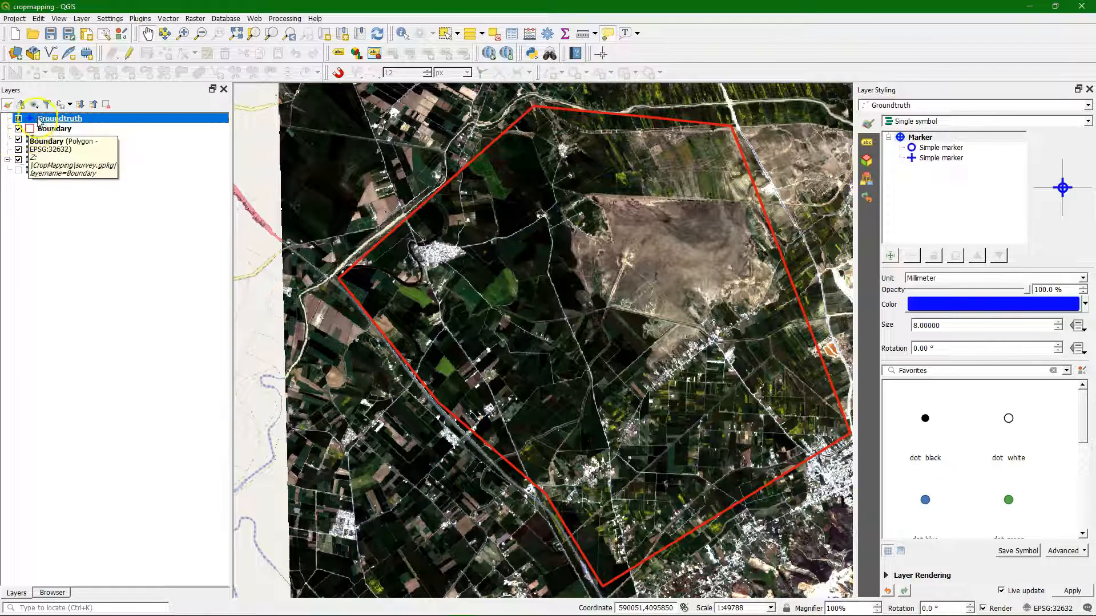
Step: Make the Boundary layer read-only in the project's data source properties
click(14, 18)
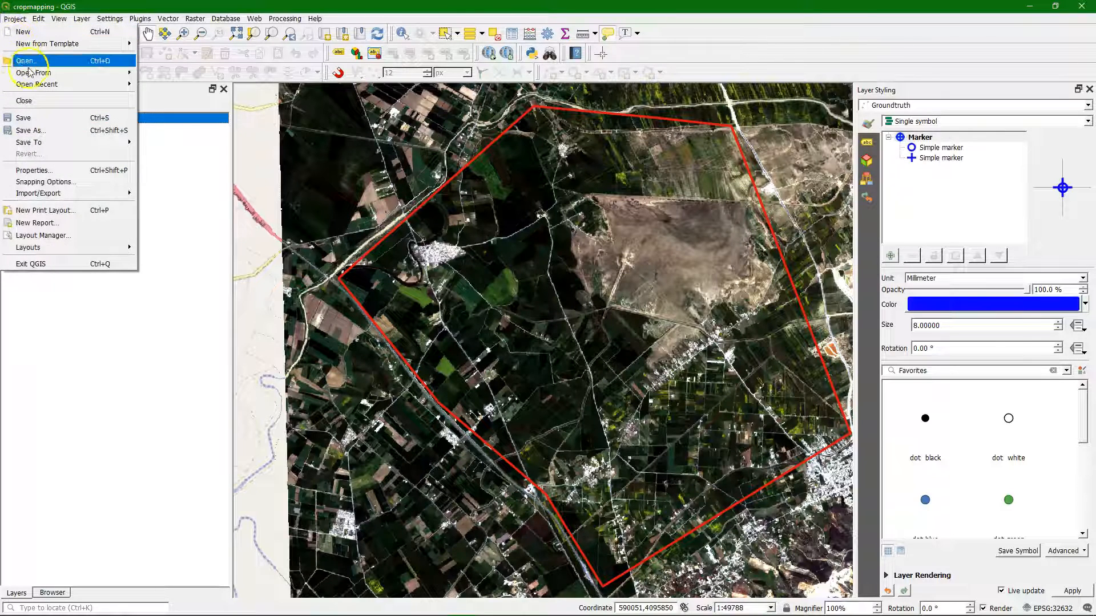
click(33, 170)
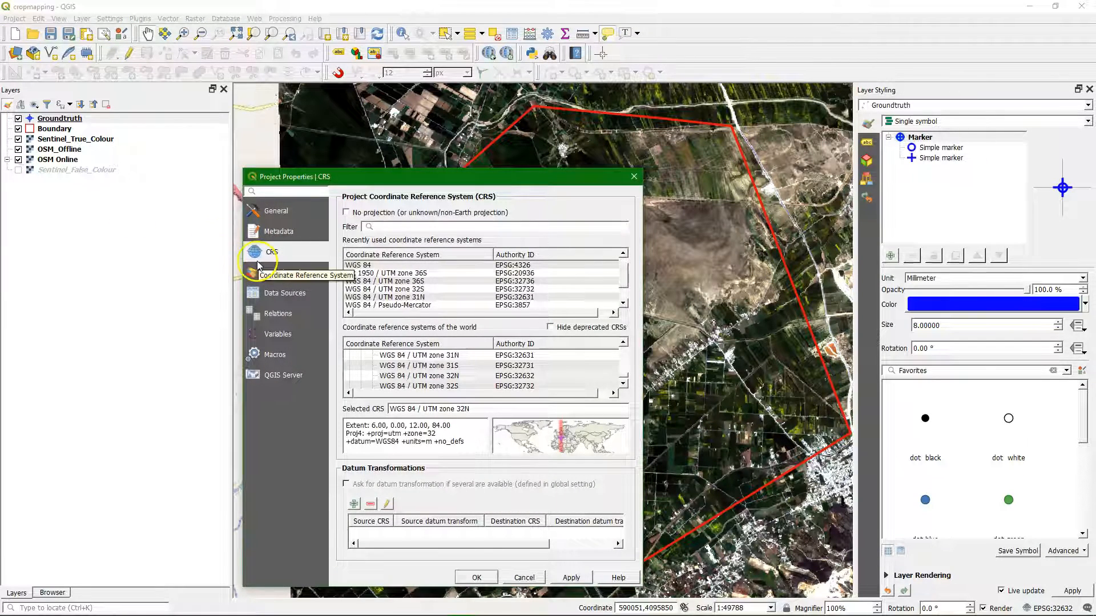
click(274, 295)
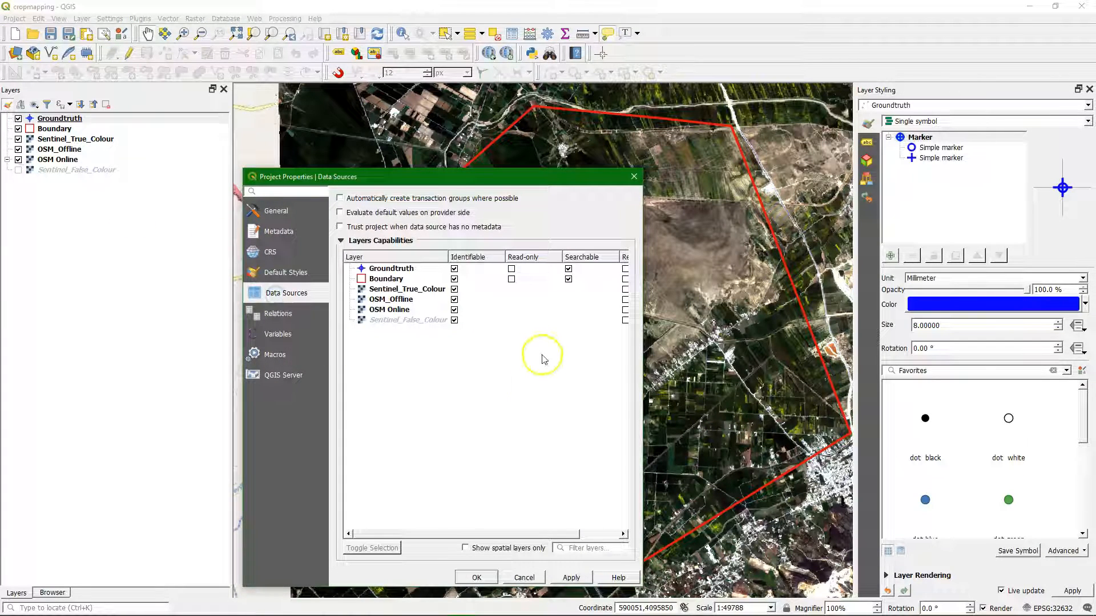
drag(645, 306, 806, 306)
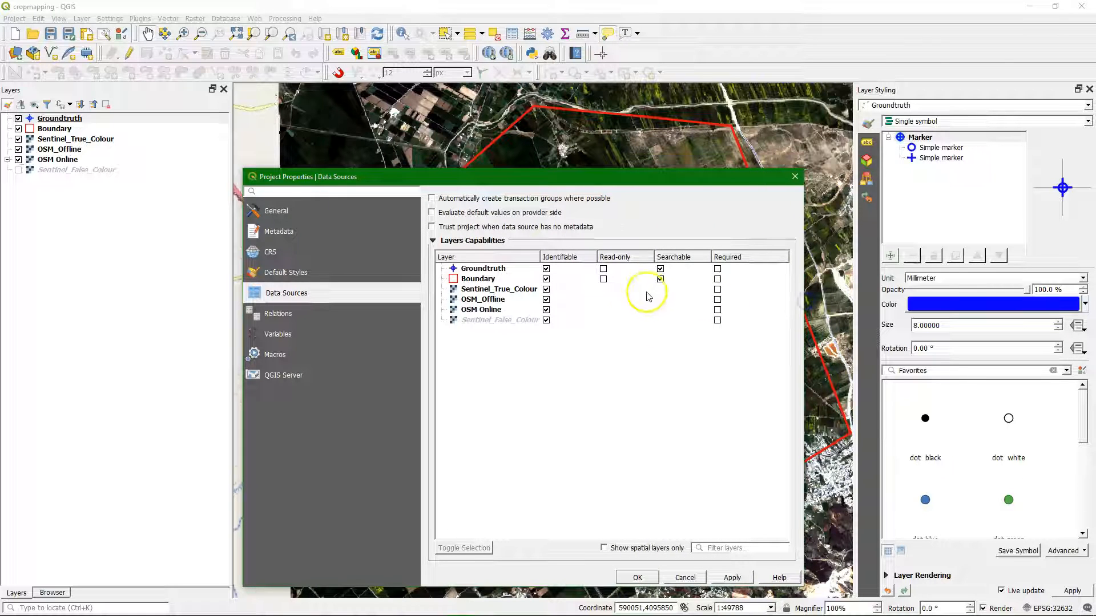
click(604, 283)
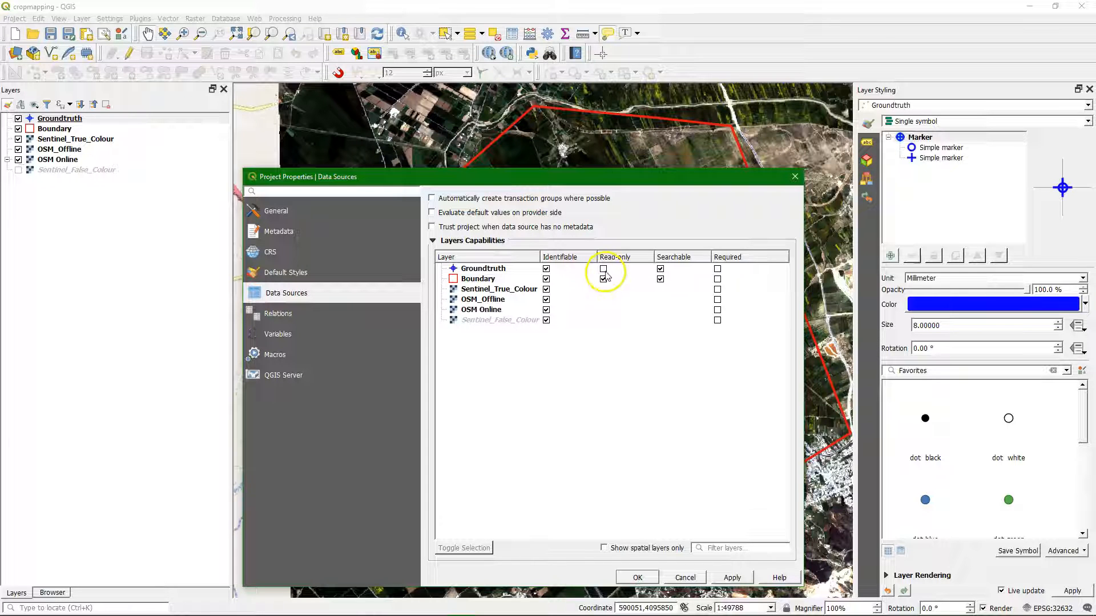
click(639, 577)
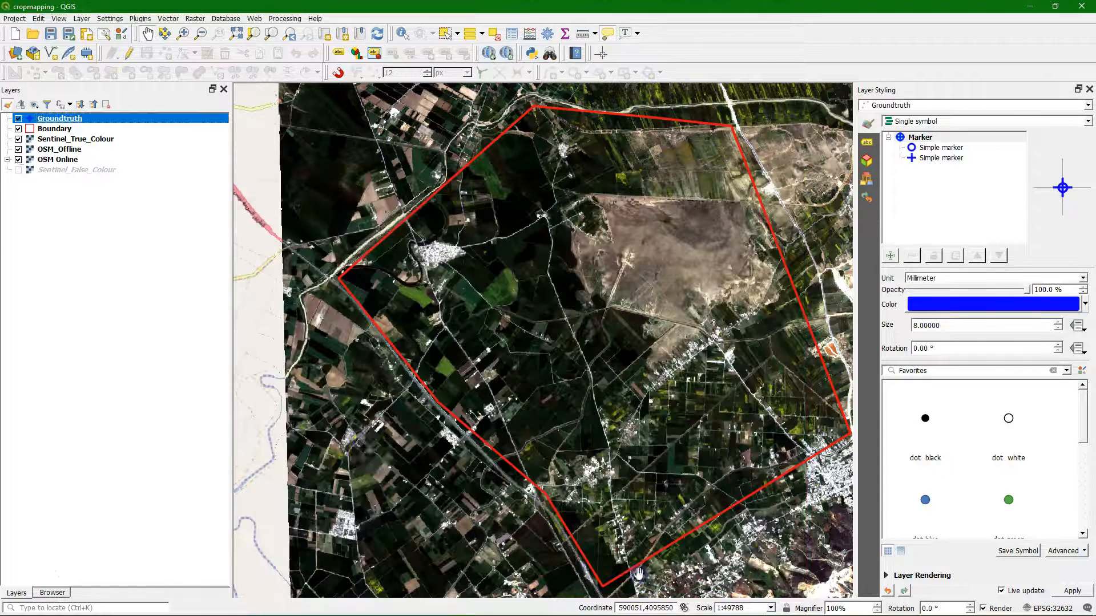
Step: Move the Sentinel_False_Colour layer directly below Sentinel_True_Colour in the layer order
click(50, 118)
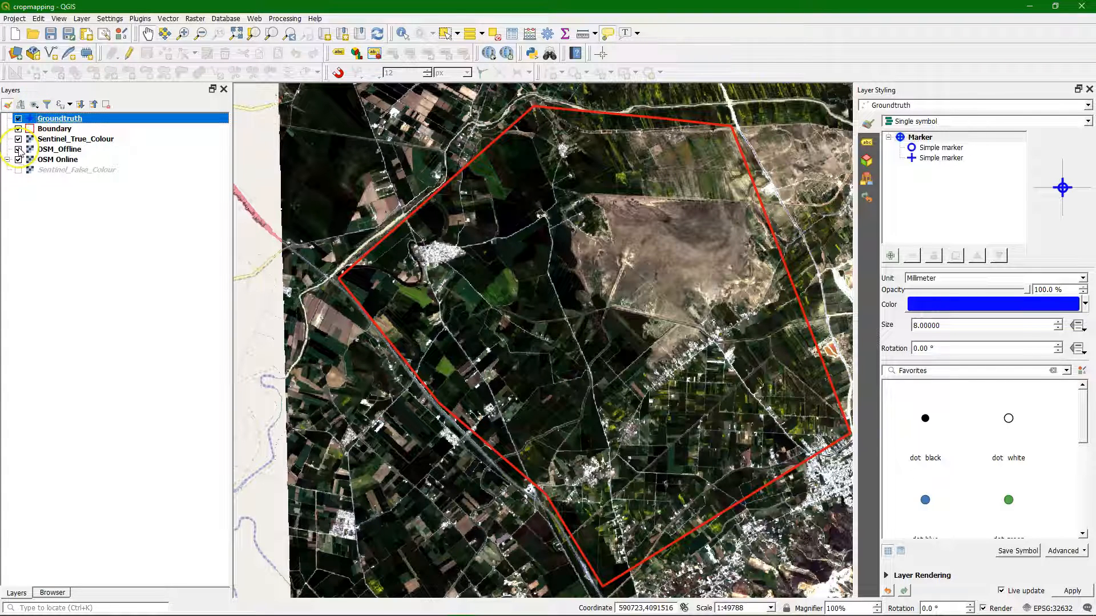
click(51, 150)
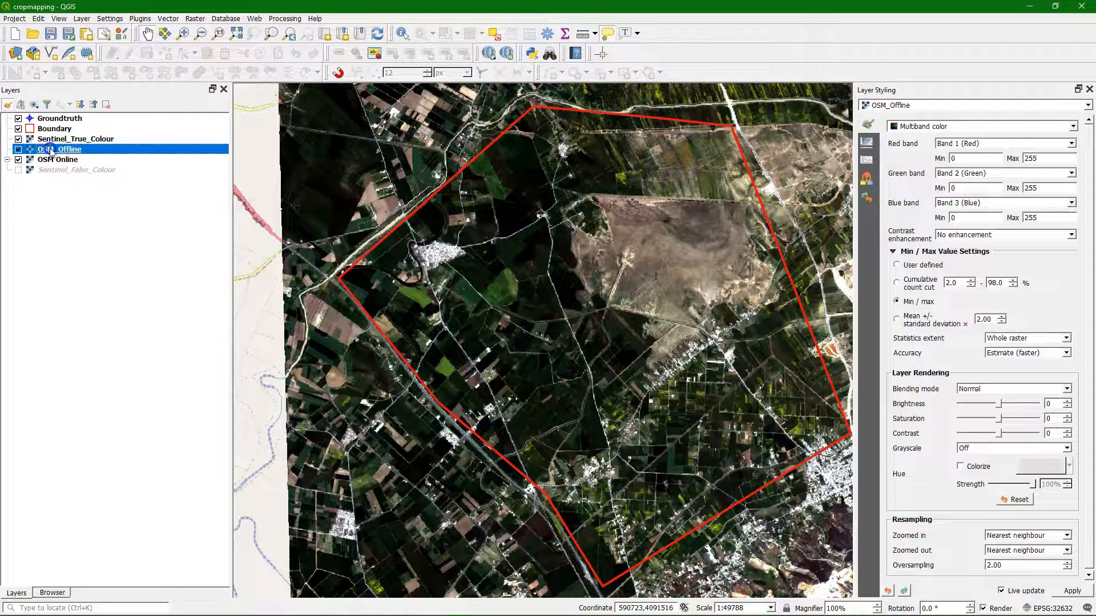
drag(51, 169, 75, 149)
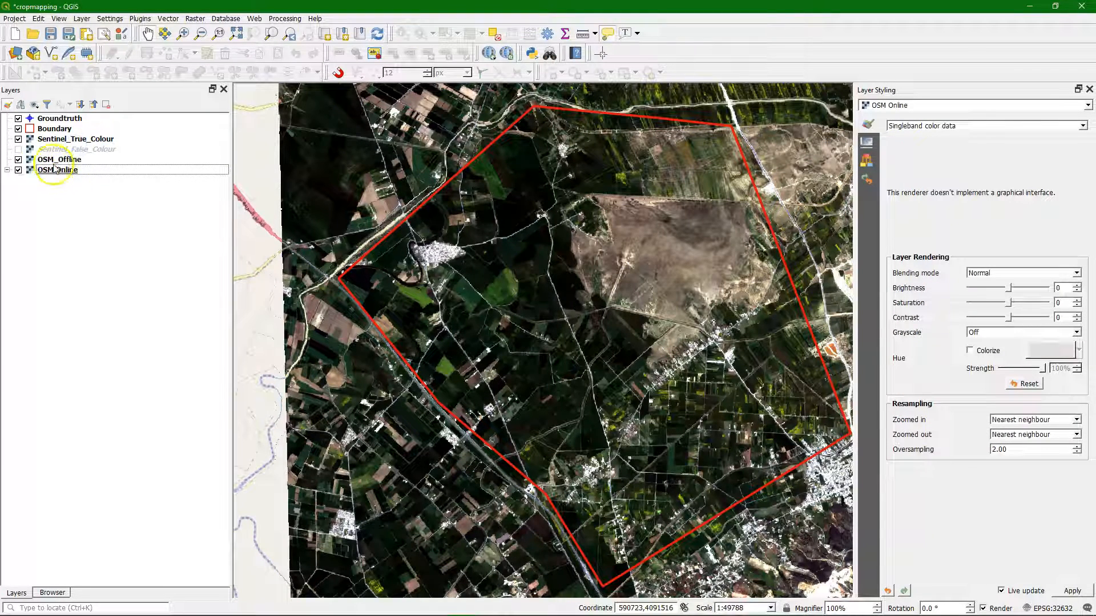
Step: Hide the OSM_Offline and OSM Online layers and save the visible layers as a map theme named Sentinel True Colour
click(18, 160)
click(18, 170)
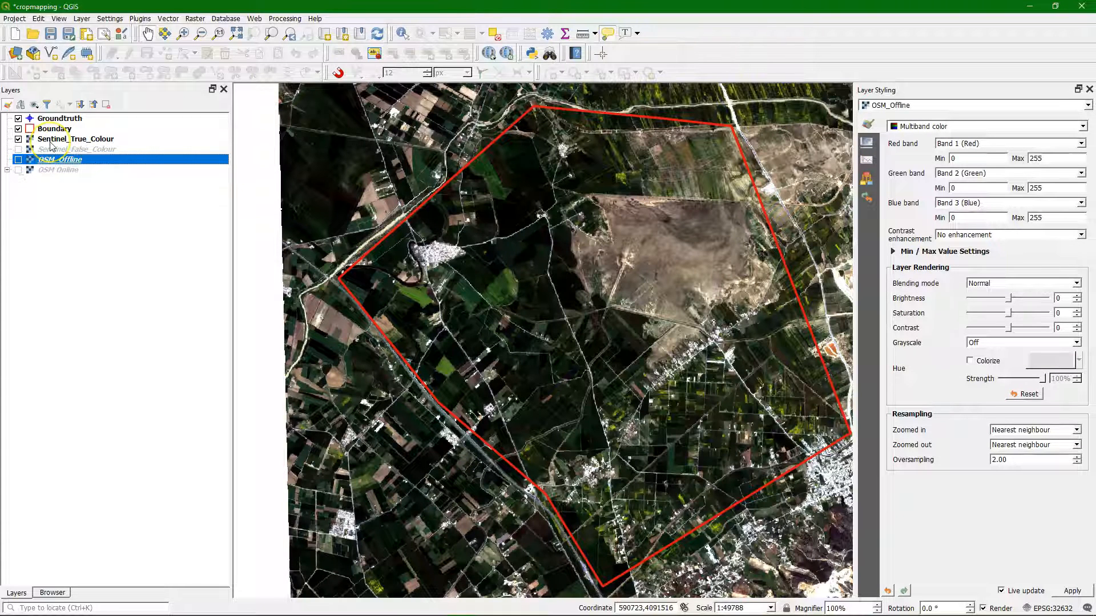
click(34, 105)
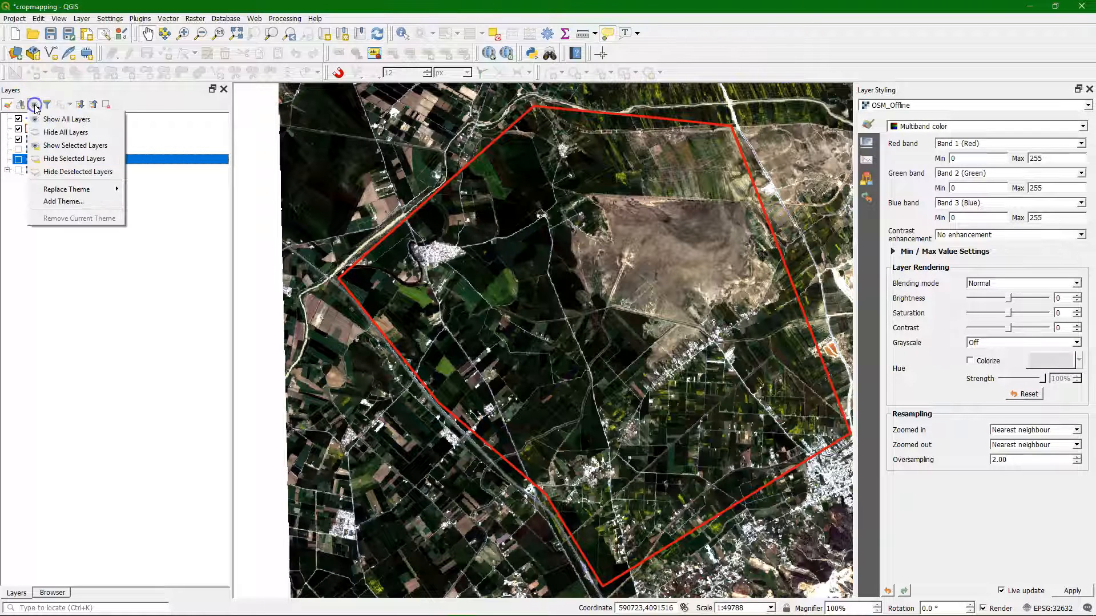
click(57, 201)
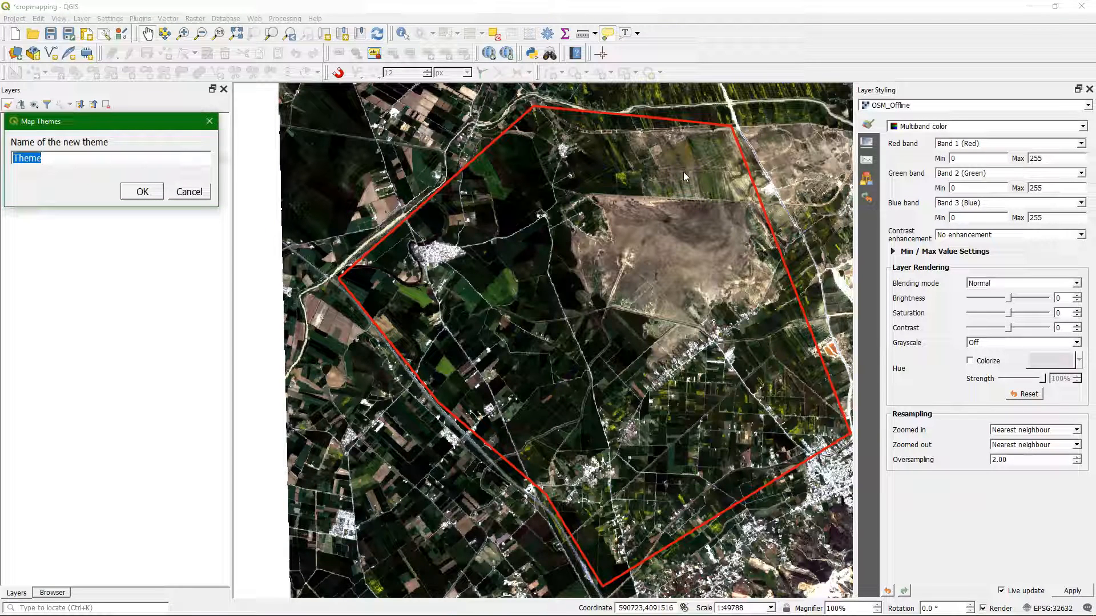
text(Sentinel True Colour)
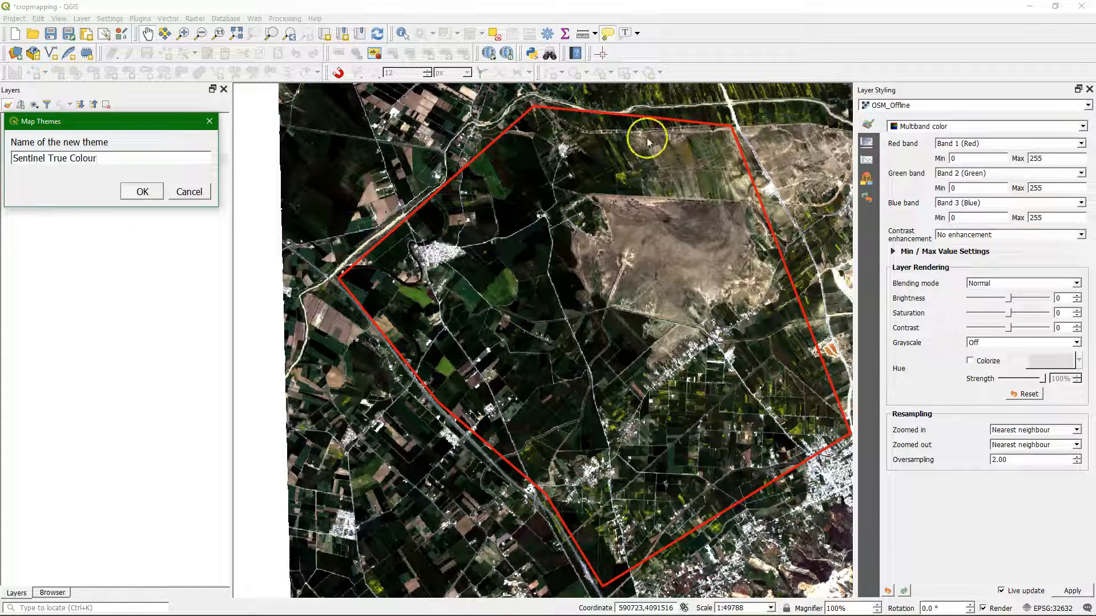
click(142, 191)
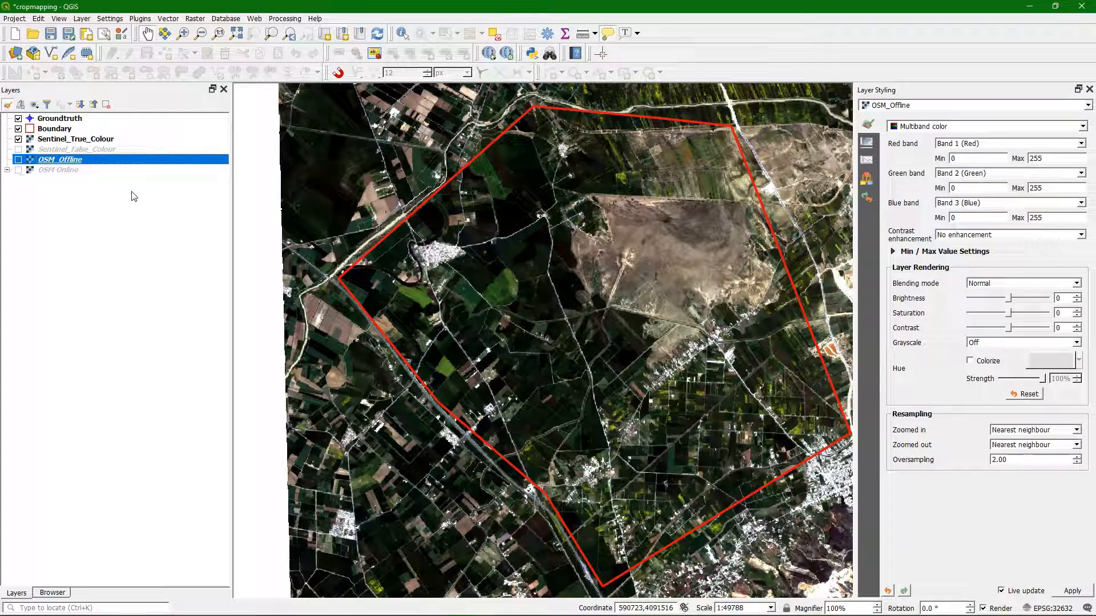
Step: Show Sentinel_False_Colour instead of Sentinel_True_Colour and save this view as a map theme named Sentinel False Colour
click(18, 139)
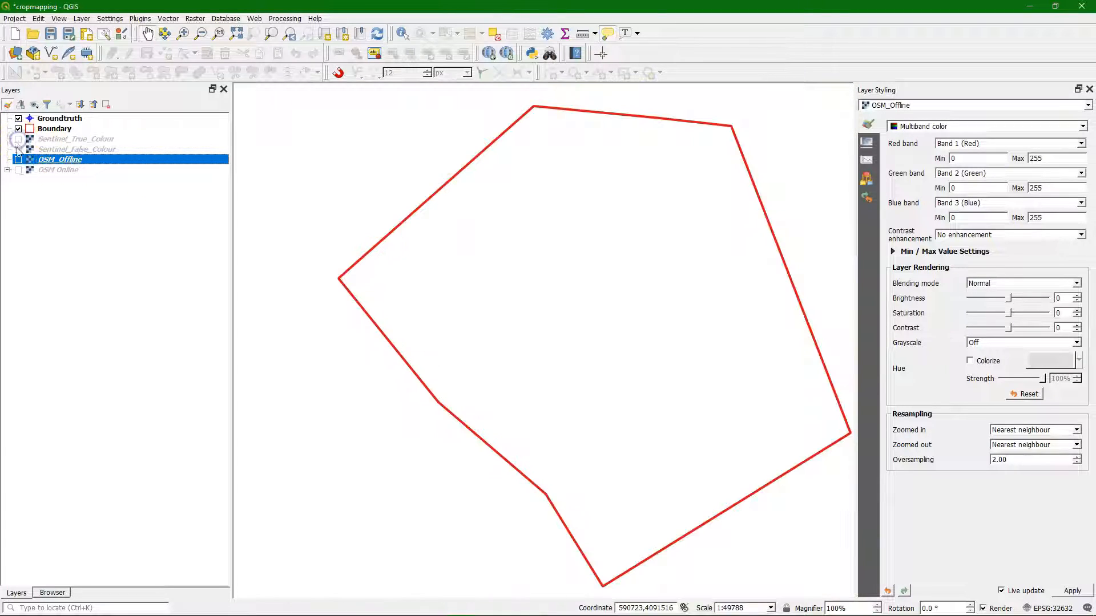
click(18, 148)
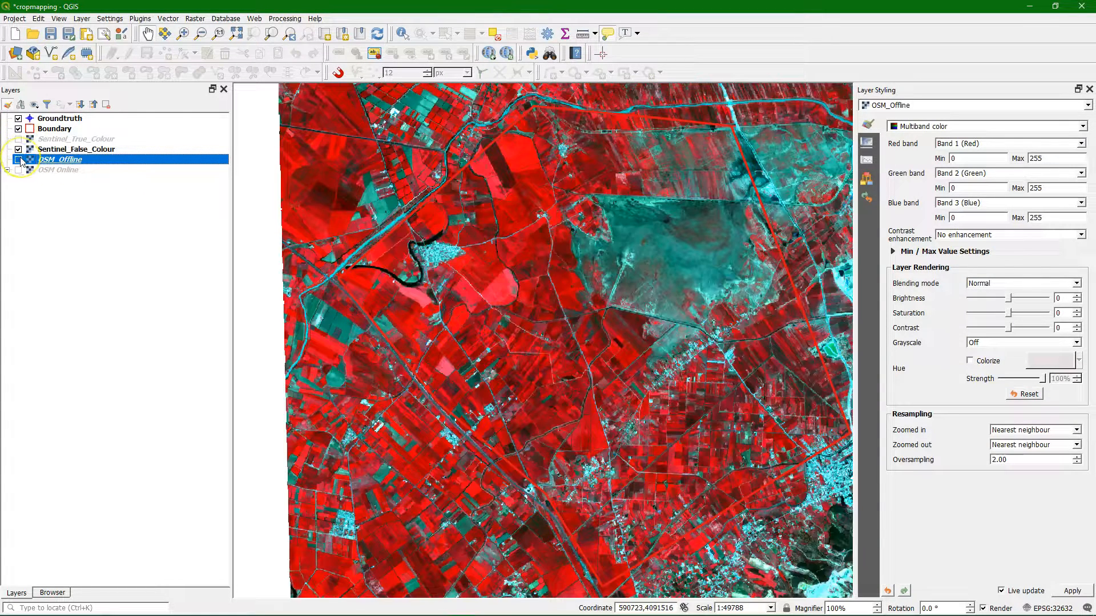
click(37, 105)
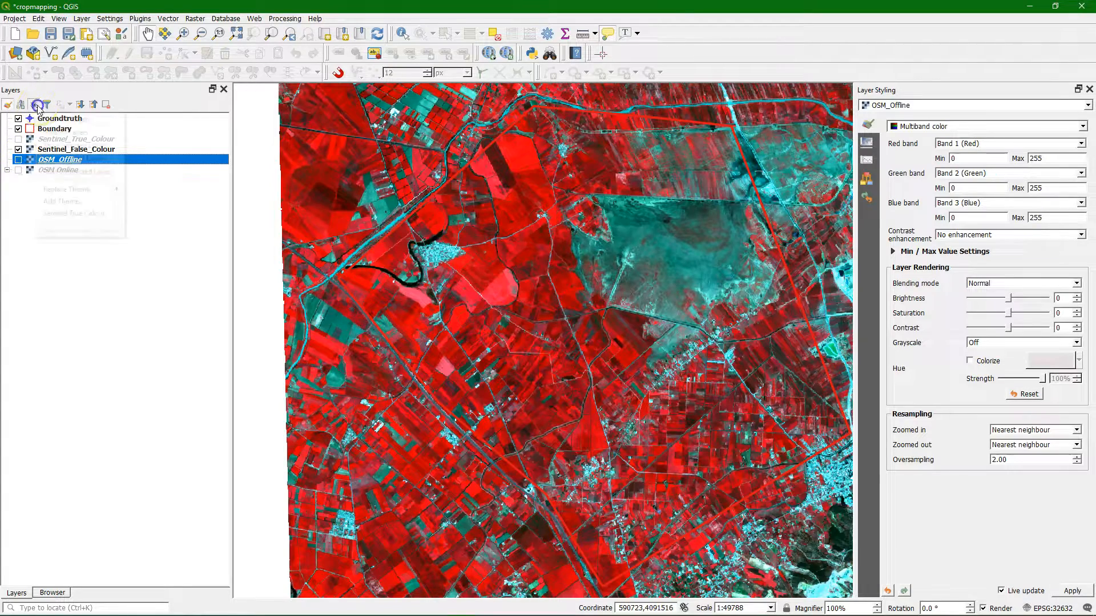
click(71, 205)
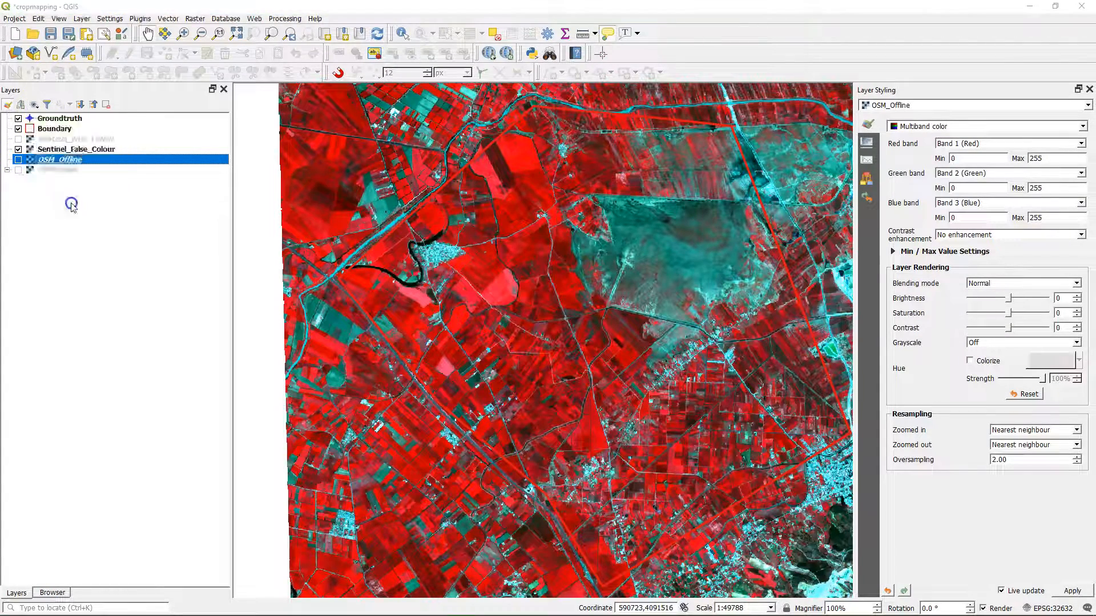
text(Senti)
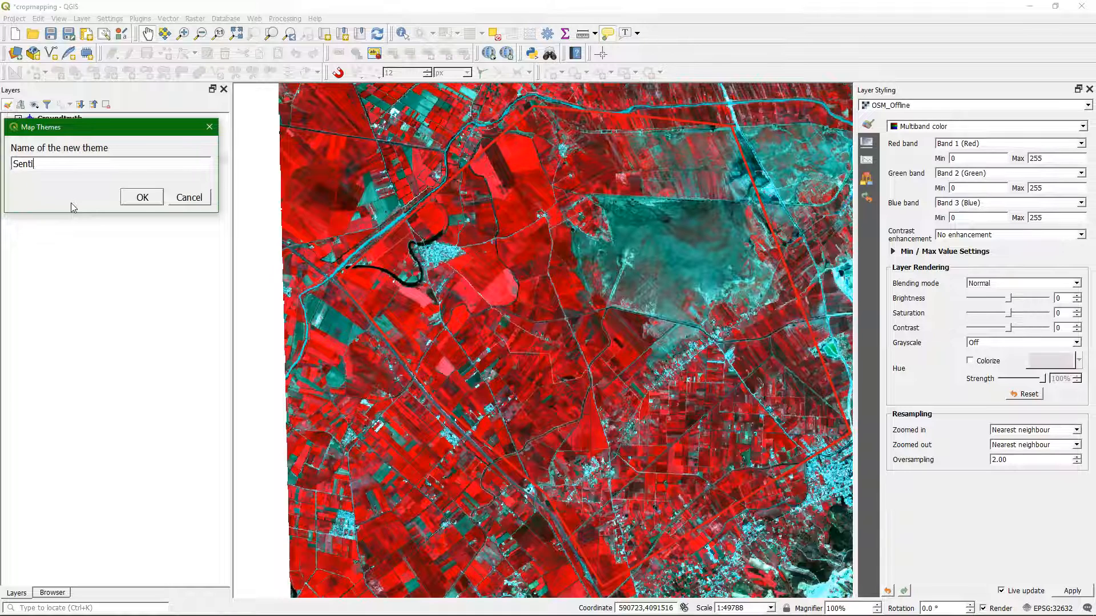
text(nel False)
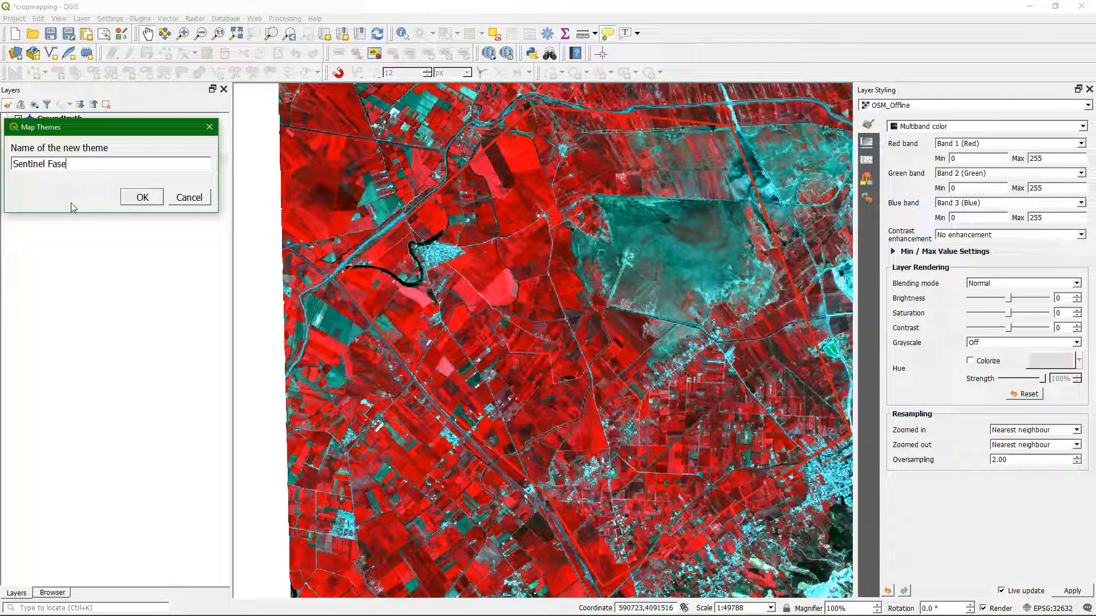
text( Colour)
click(142, 197)
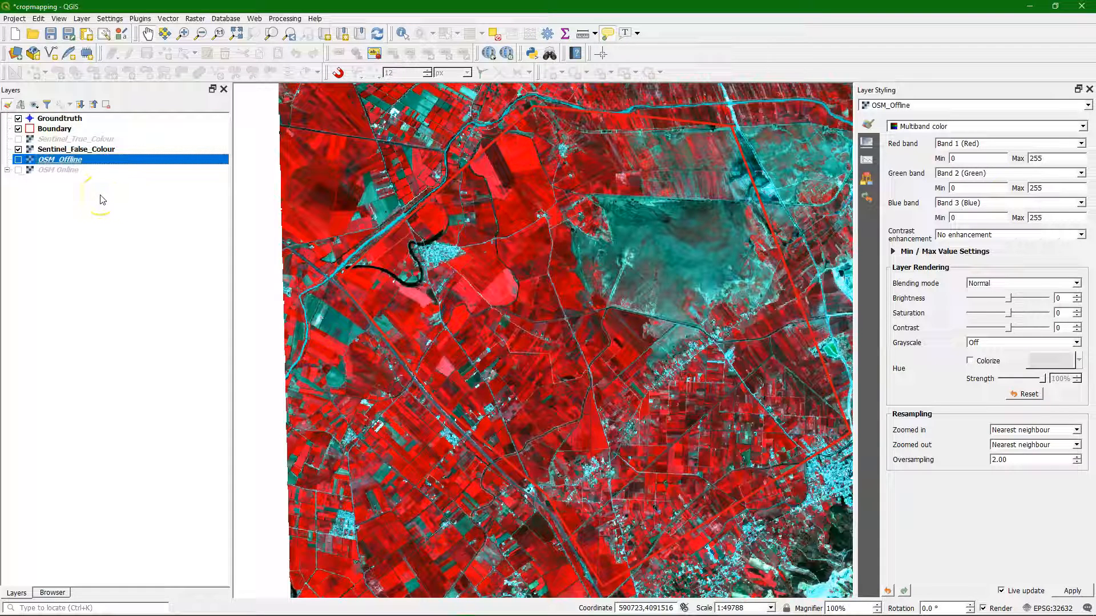
Step: Show OSM_Offline instead of Sentinel_False_Colour and save this view as a map theme named OSM Offline
click(18, 149)
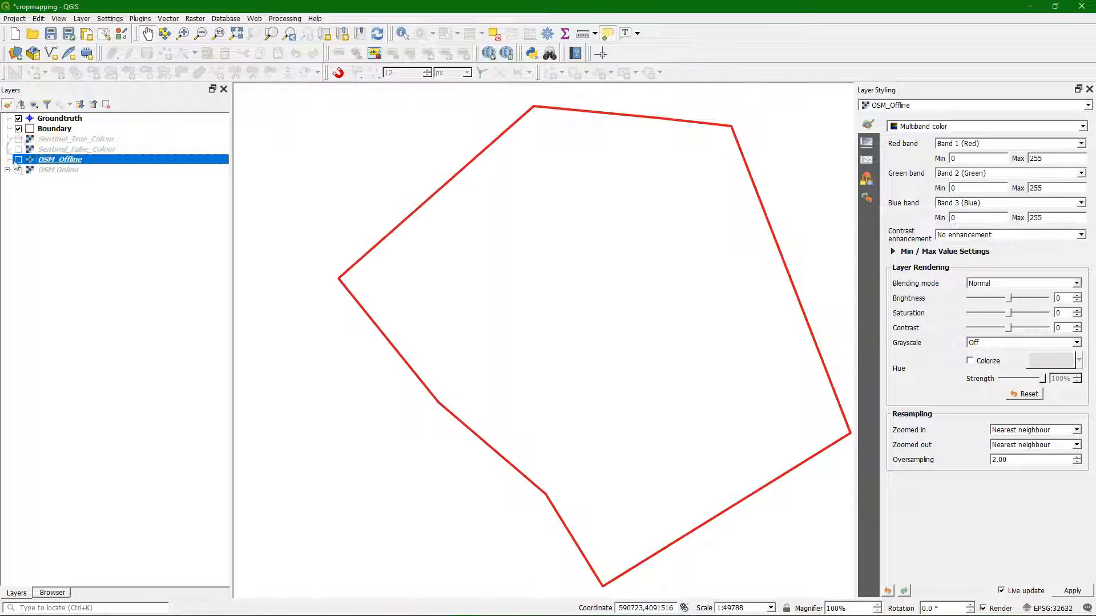
click(18, 160)
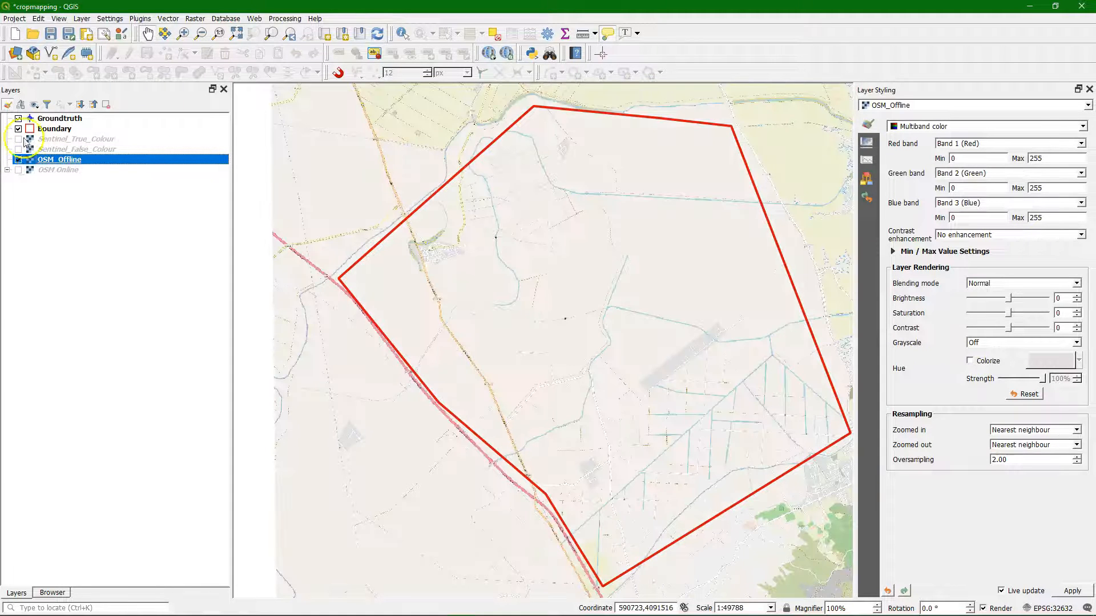
click(34, 104)
click(75, 204)
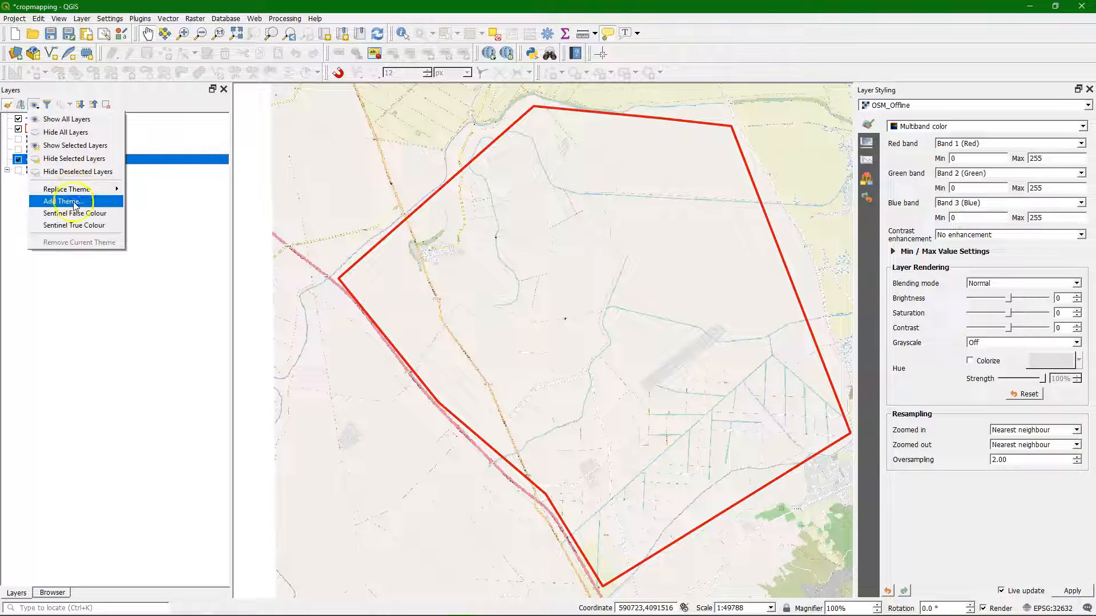
text(OSM Off)
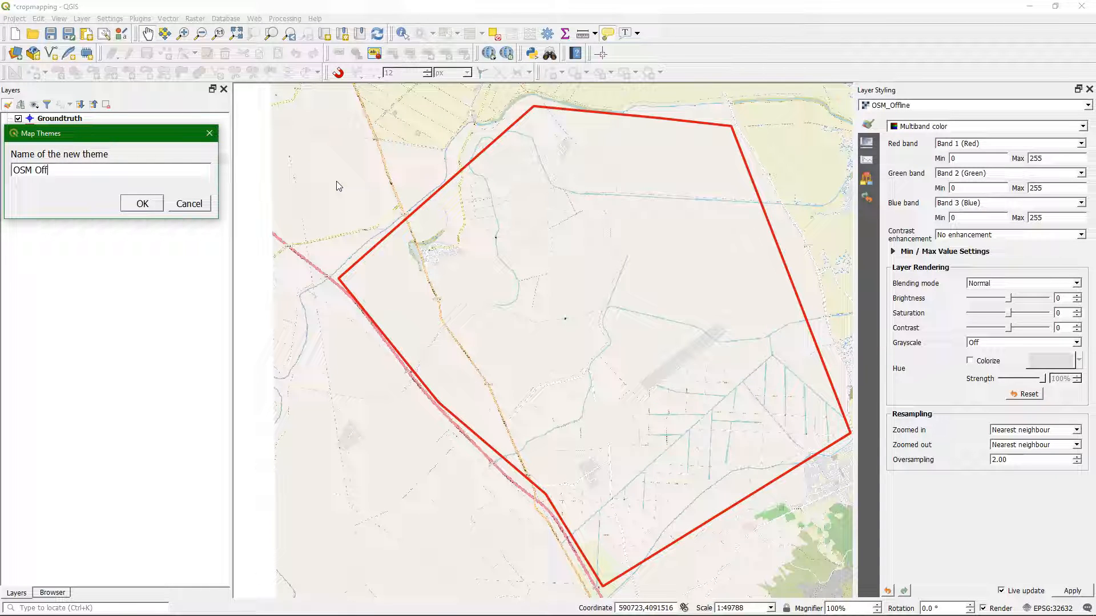
text(line)
click(143, 204)
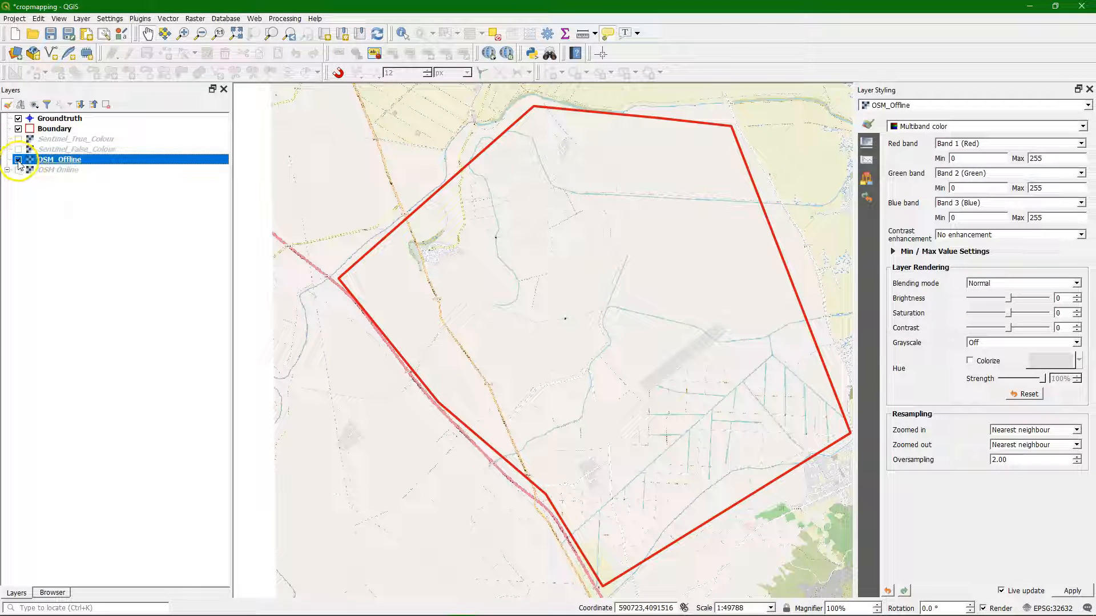
Step: Show OSM Online instead of OSM_Offline, save this view as a map theme named OSM Online, and save the project
click(18, 160)
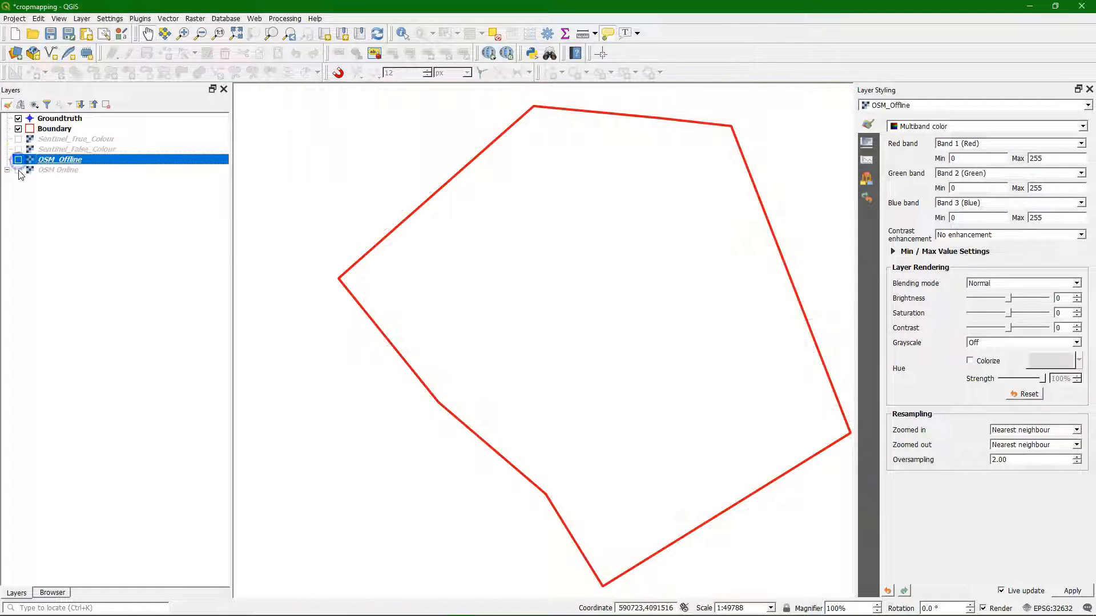
click(34, 105)
click(72, 201)
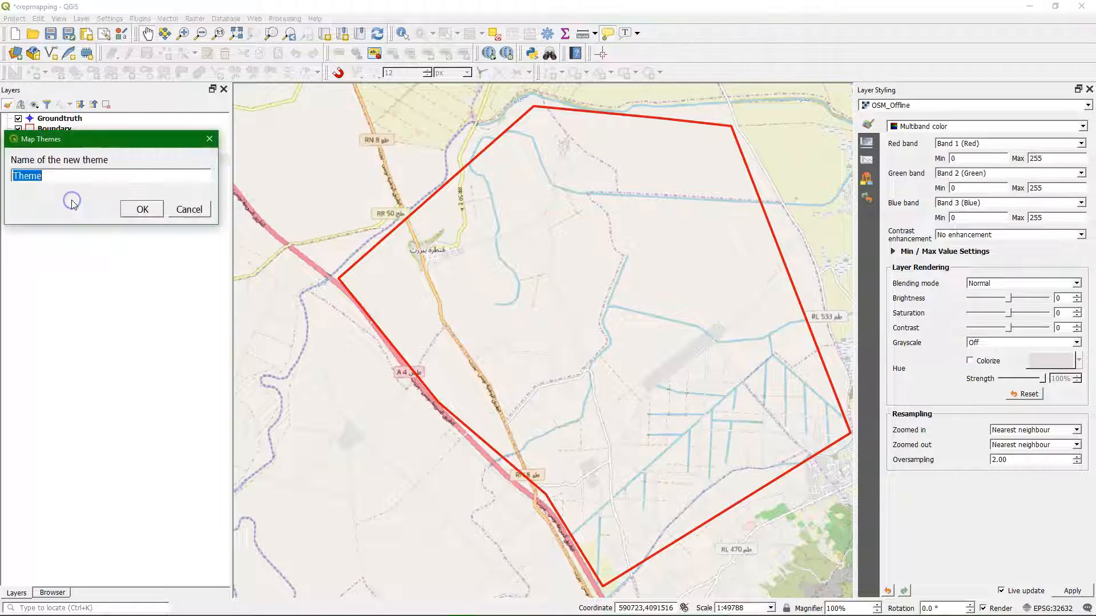
text(OSM)
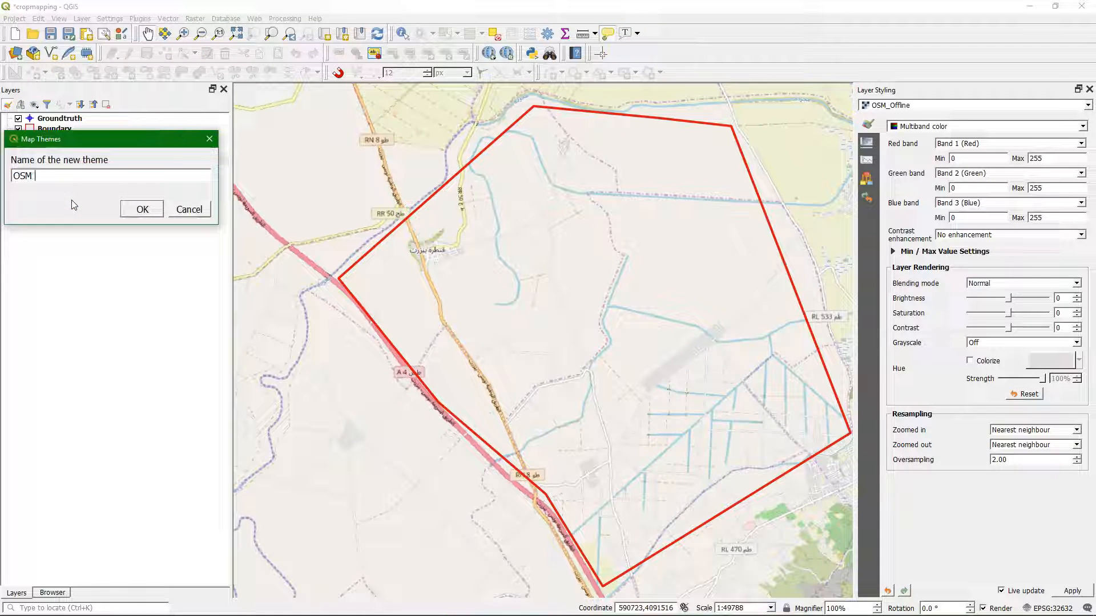
text( Online)
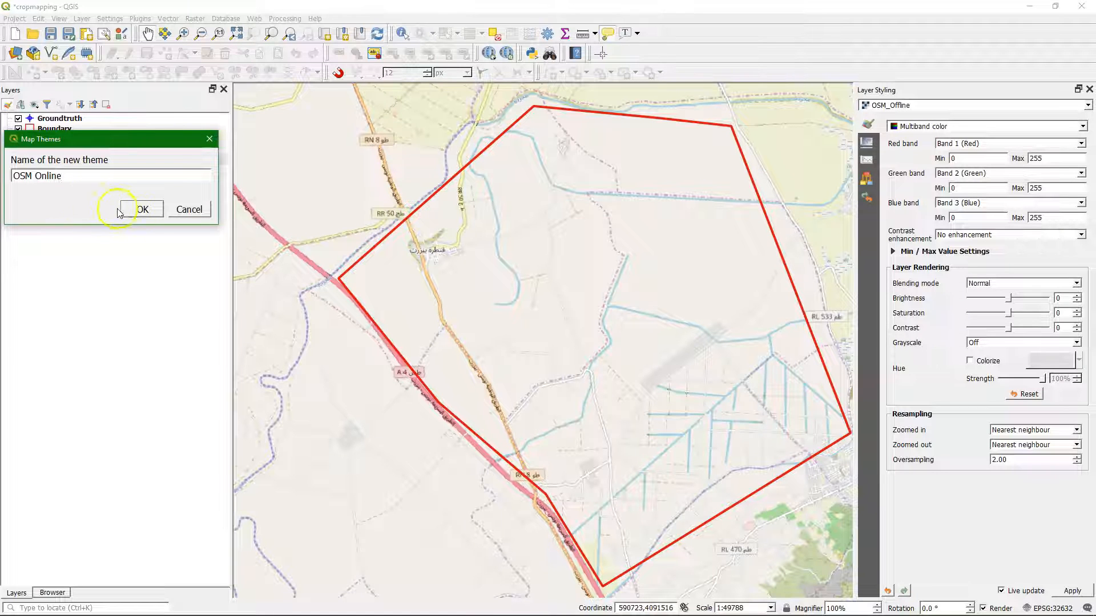
click(143, 211)
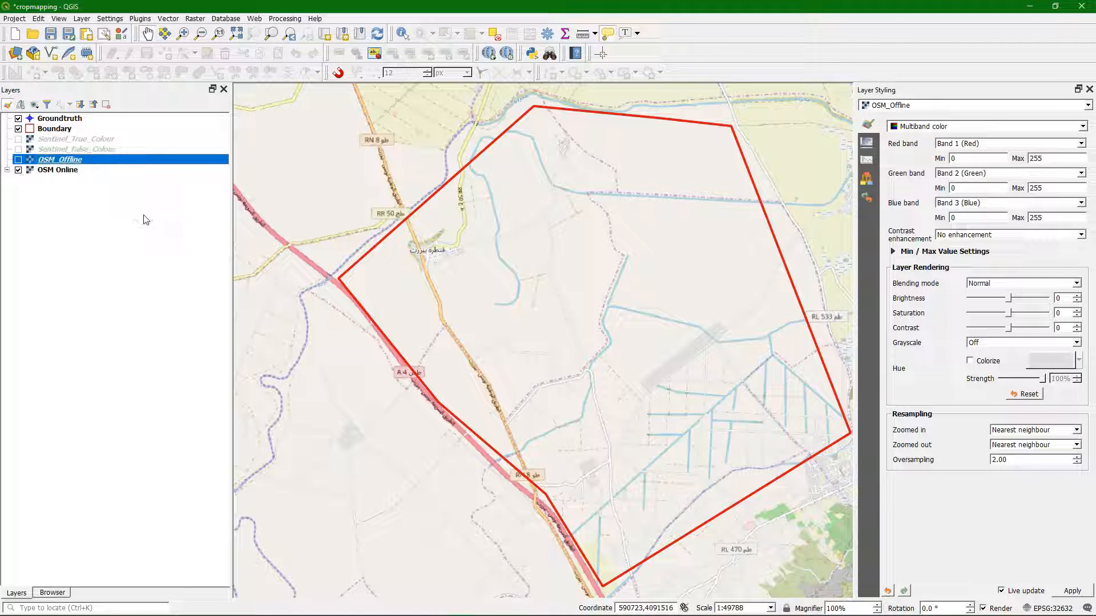
click(50, 33)
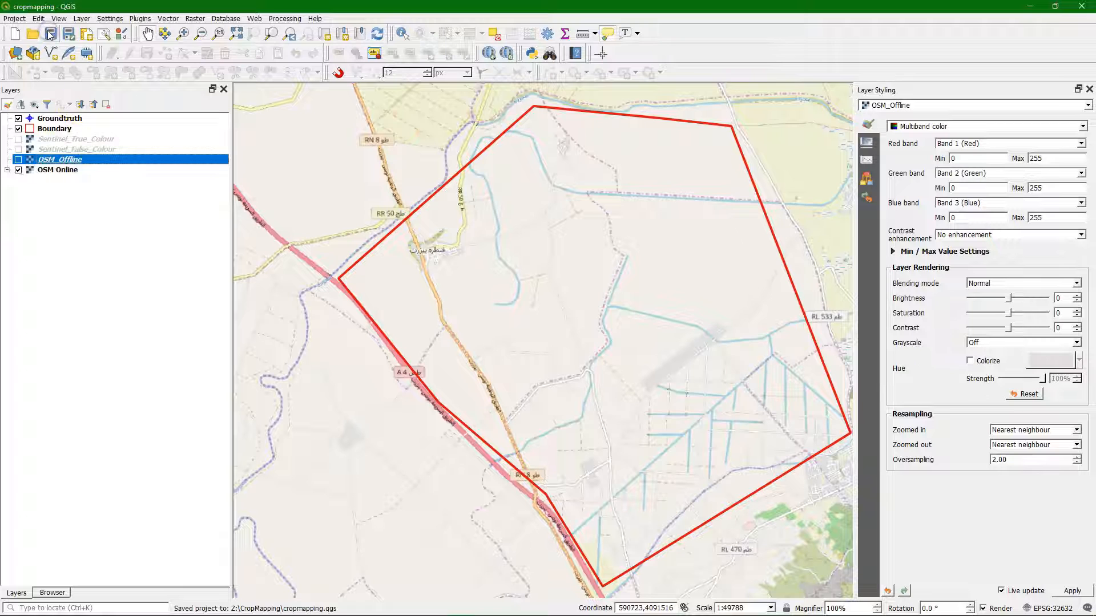
Step: Apply the OSM Offline, Sentinel False Colour and Sentinel True Colour map themes in turn, and save the project with Sentinel True Colour active
click(34, 105)
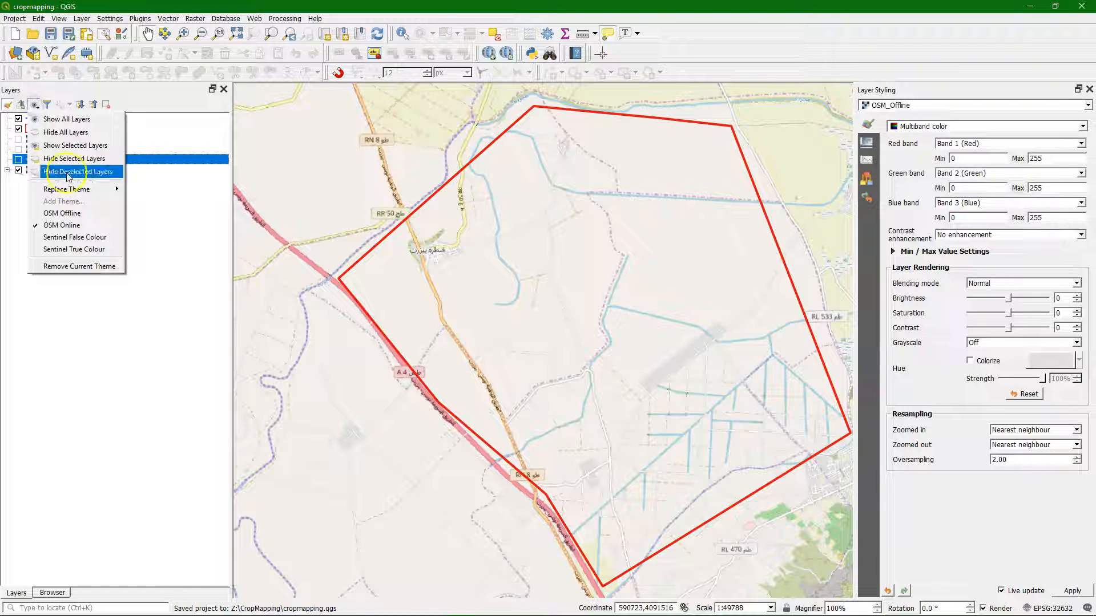
click(71, 214)
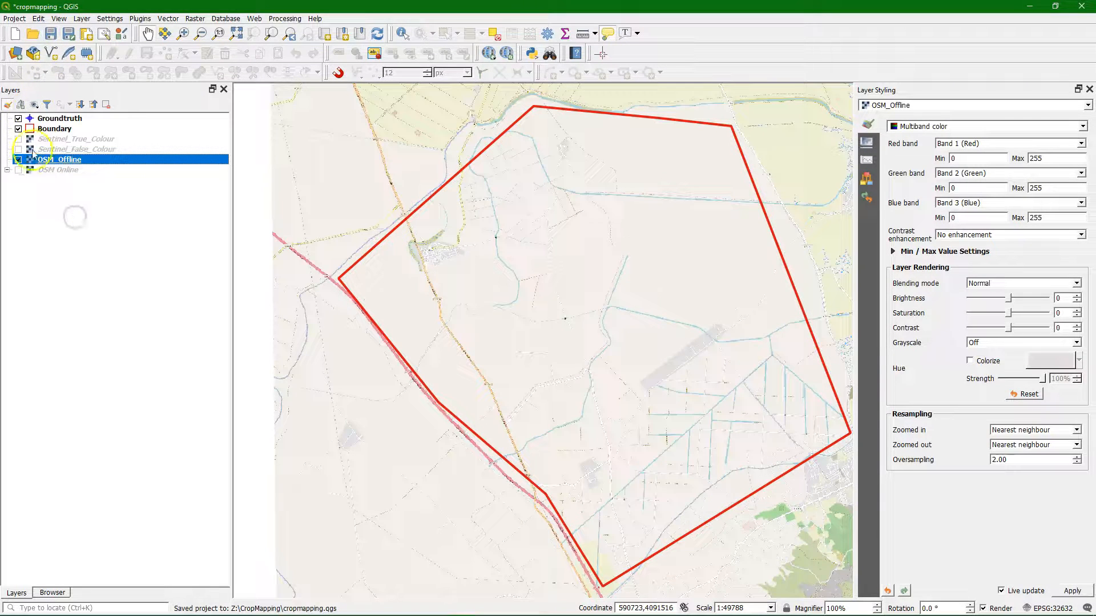
click(34, 105)
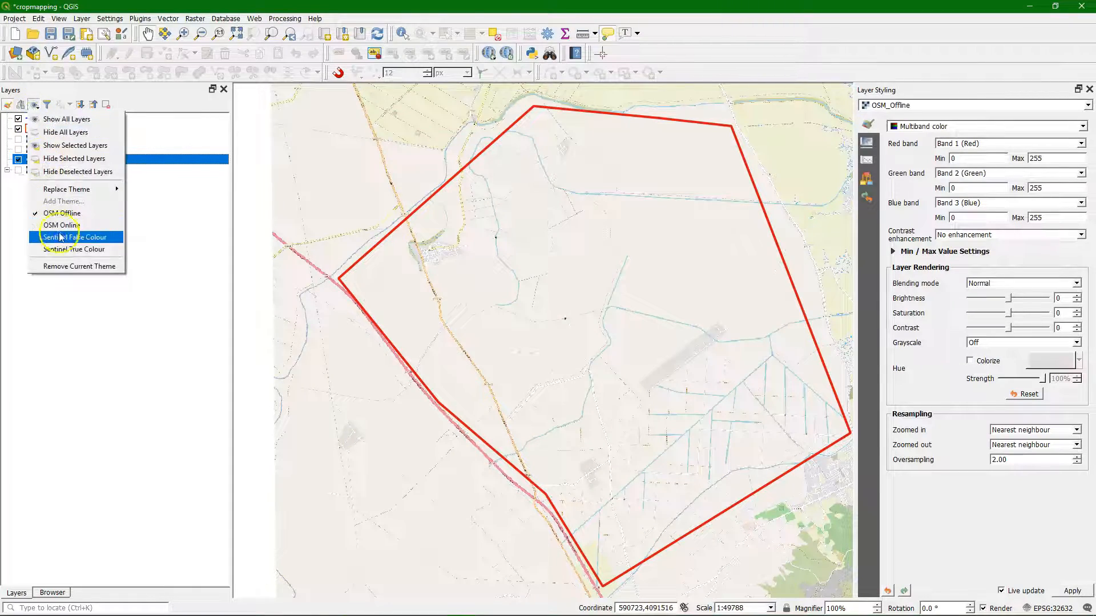
click(61, 237)
click(33, 105)
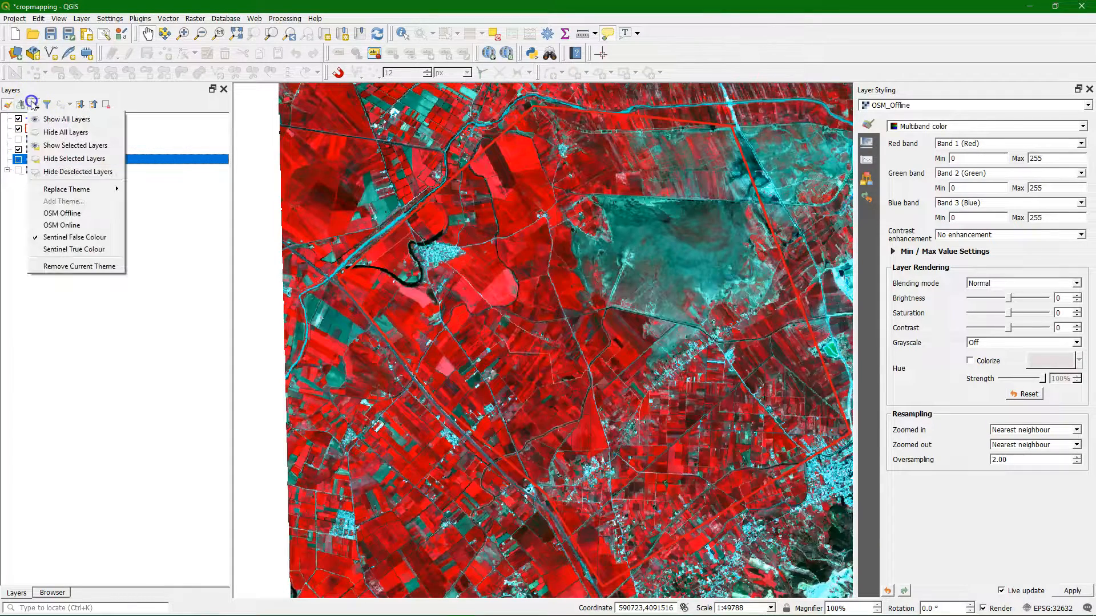
click(57, 249)
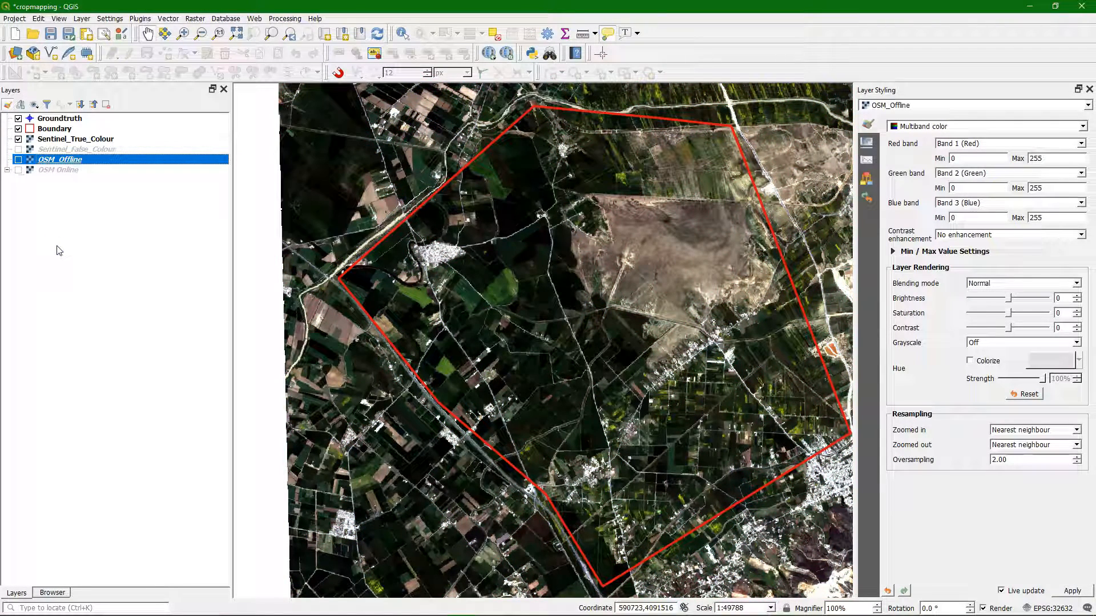
click(50, 36)
Step: Search the plugin manager for "merg" and check the Mergin plugin's details and installation status
click(138, 20)
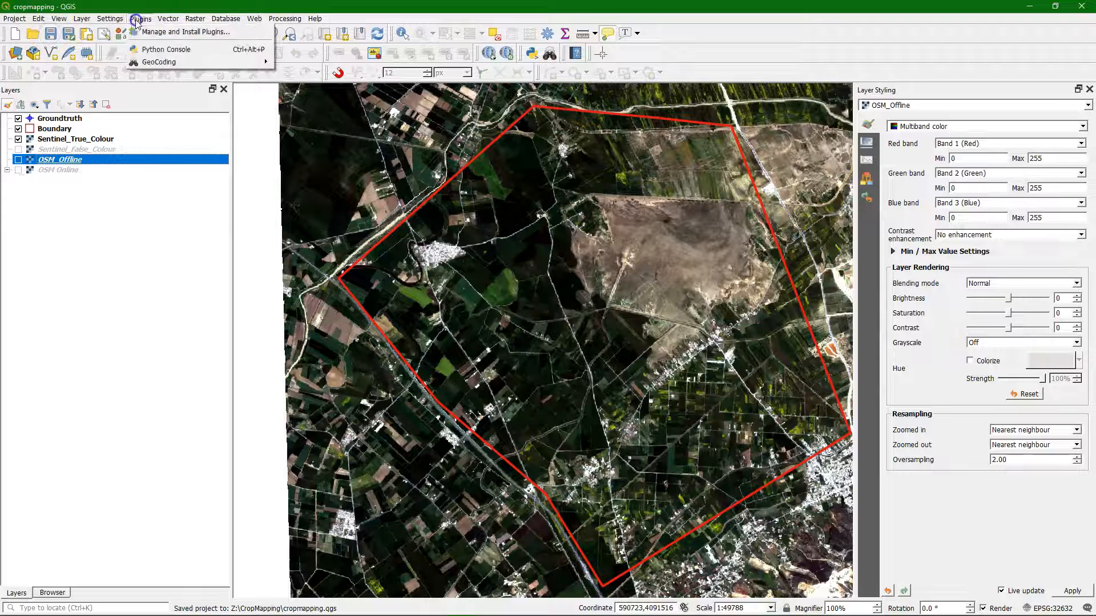
click(148, 32)
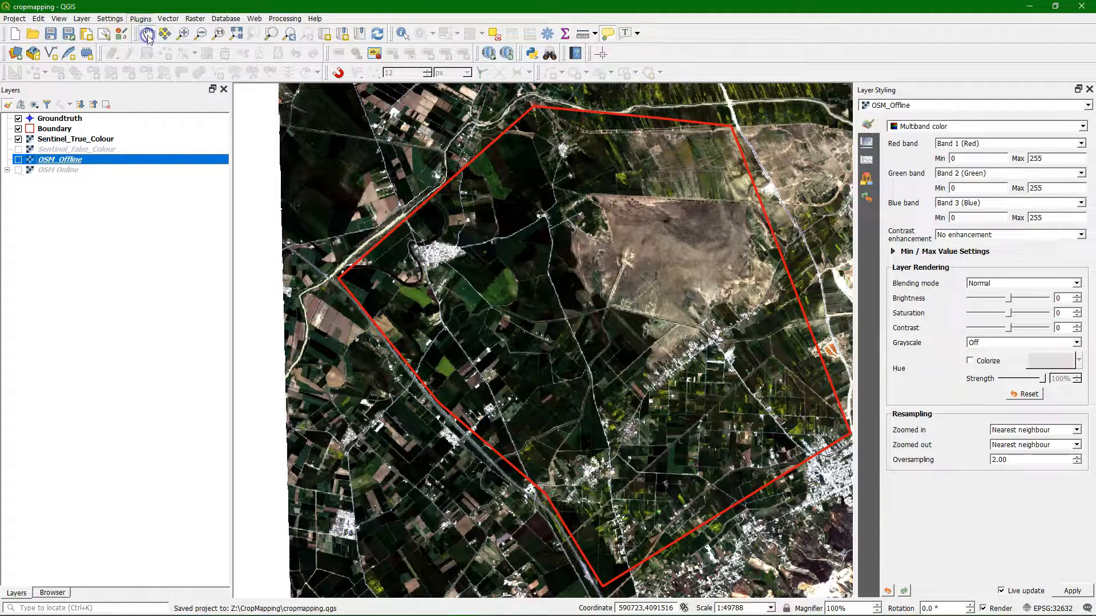
double_click(243, 61)
text(mer)
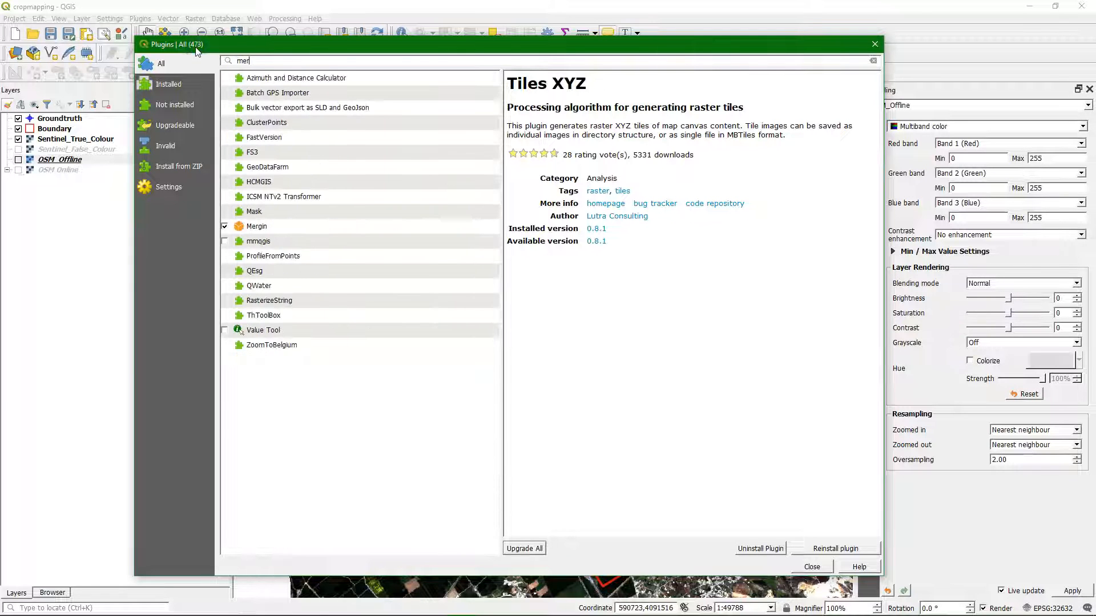
text(g)
click(266, 124)
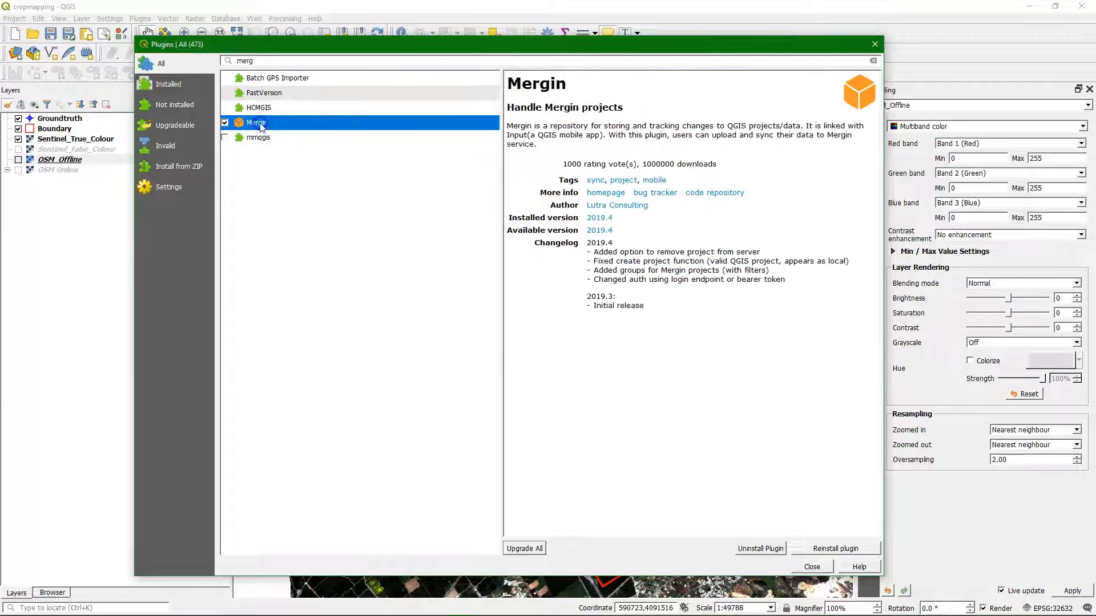
click(307, 126)
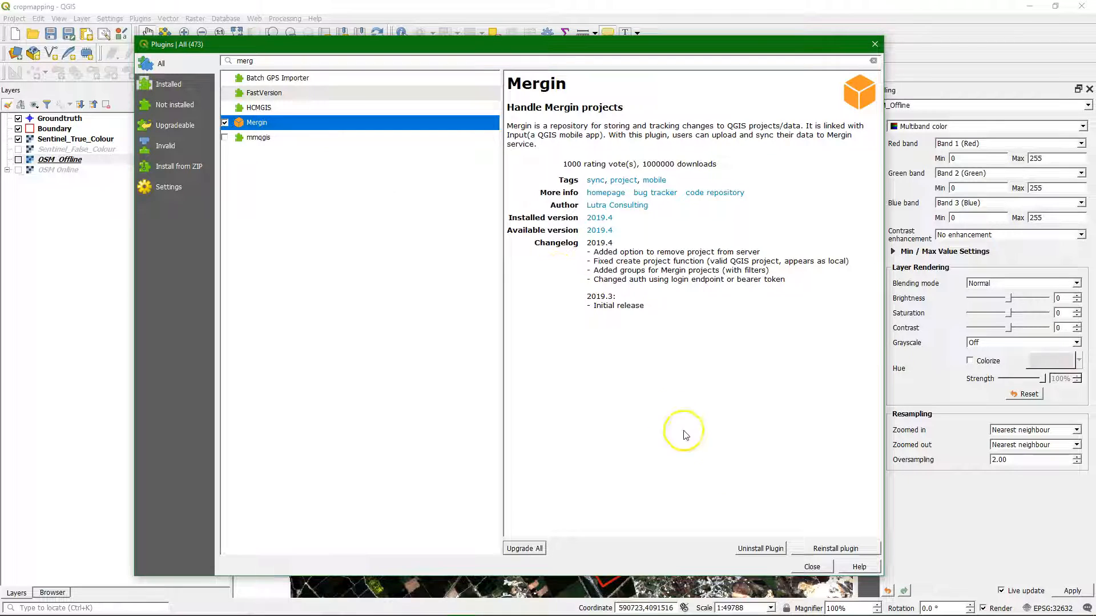
click(810, 567)
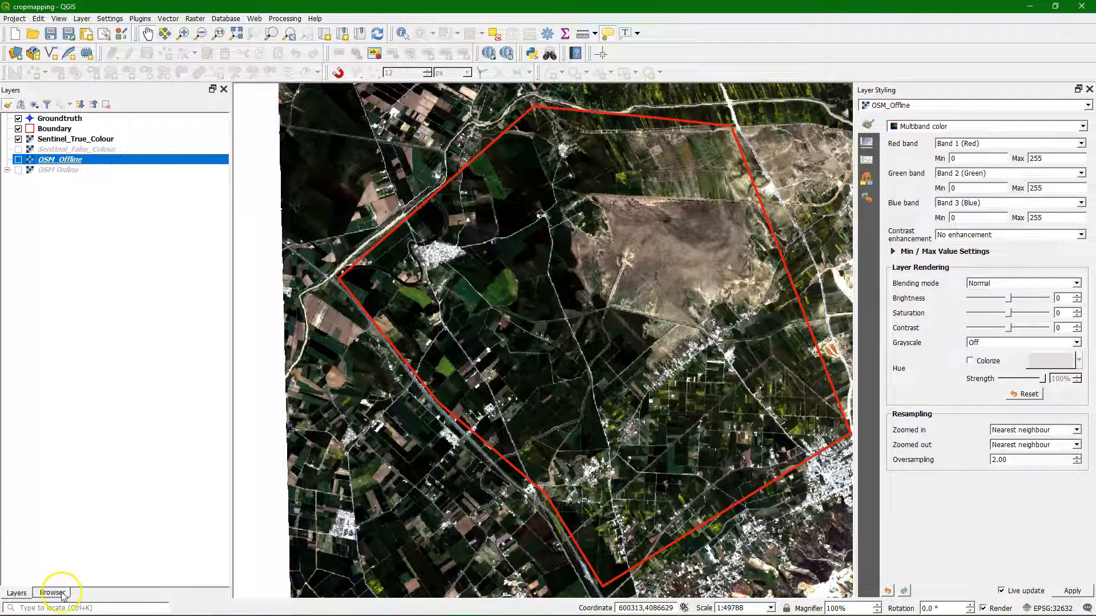
Step: Expand the Mergin entry among the data sources, review its connection settings and close them without changes
click(60, 594)
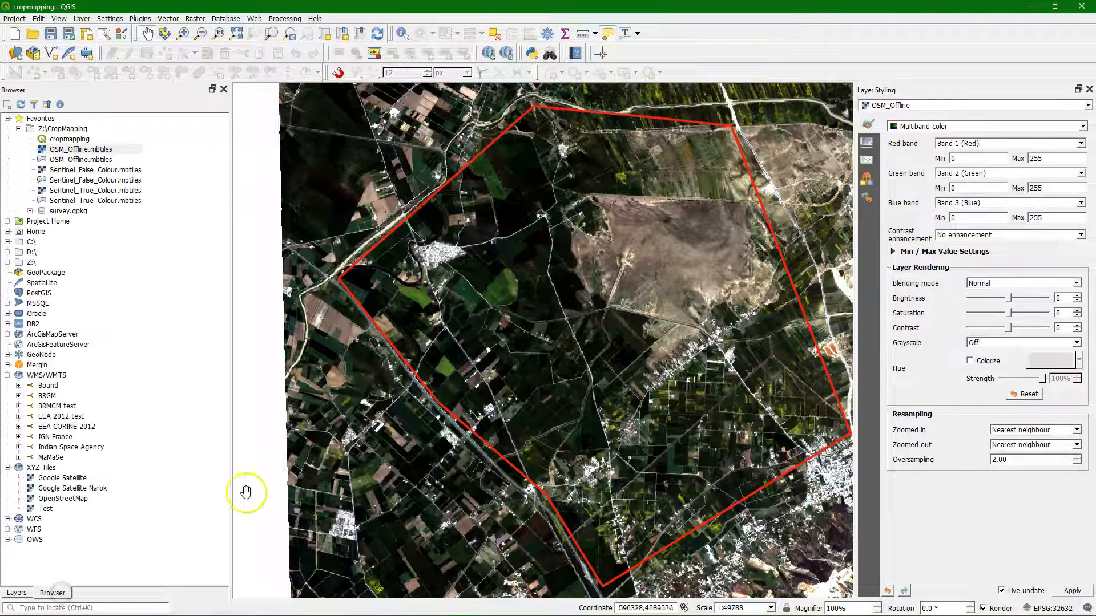
click(7, 365)
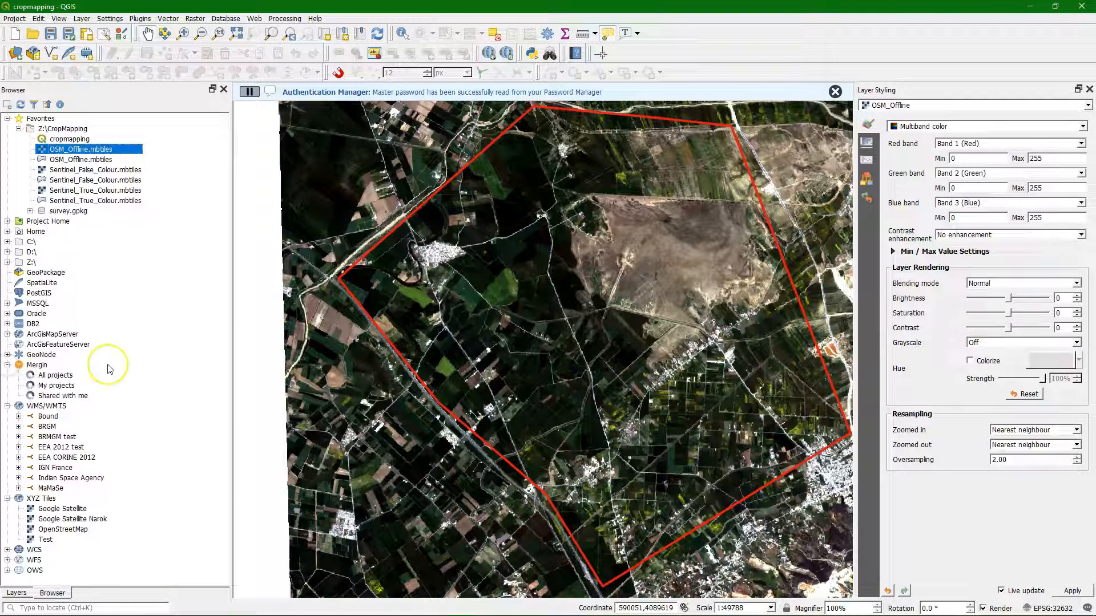
right_click(34, 361)
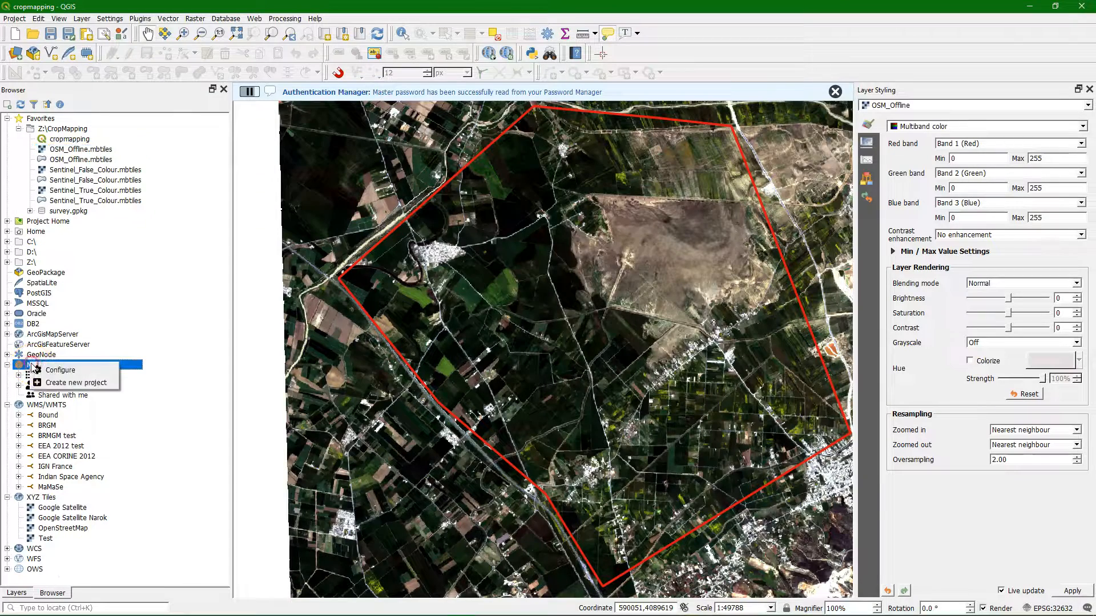
click(38, 363)
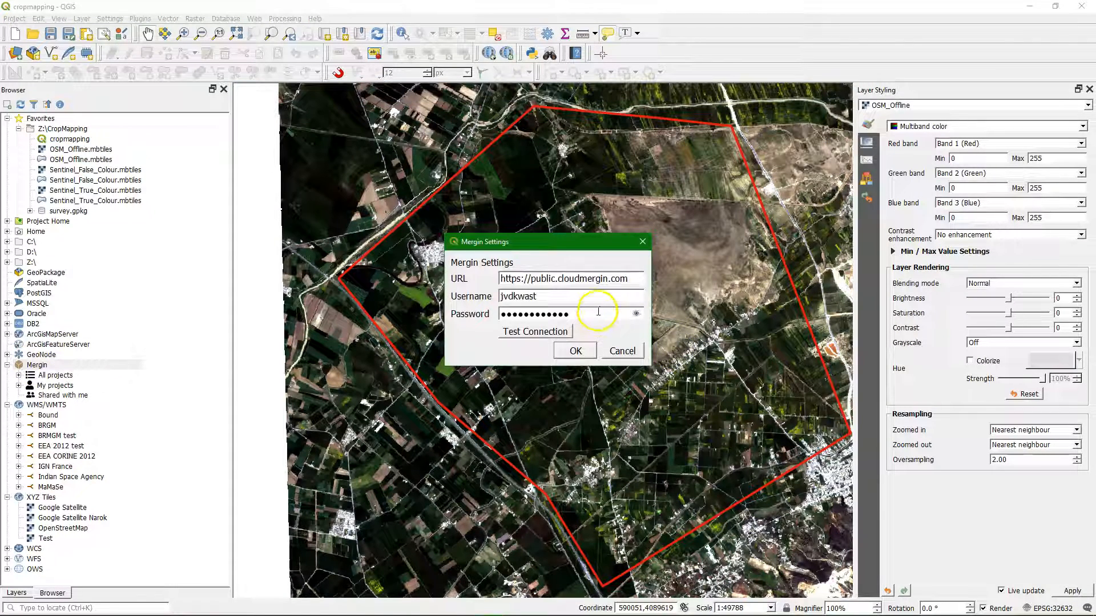
click(626, 350)
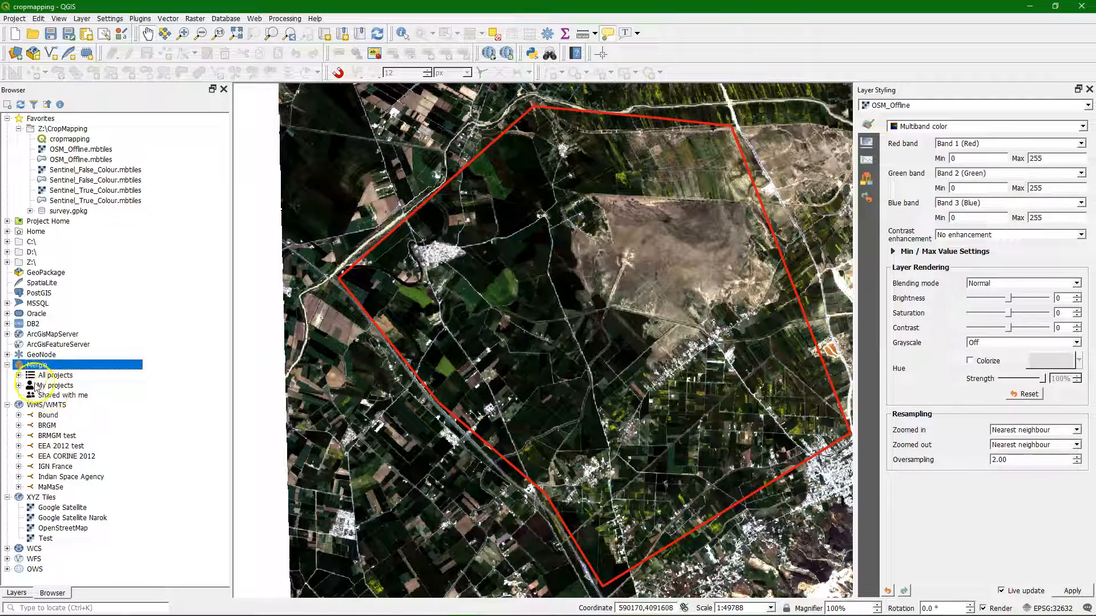
Step: Examine the lists of all available and own projects on the Mergin server
click(19, 375)
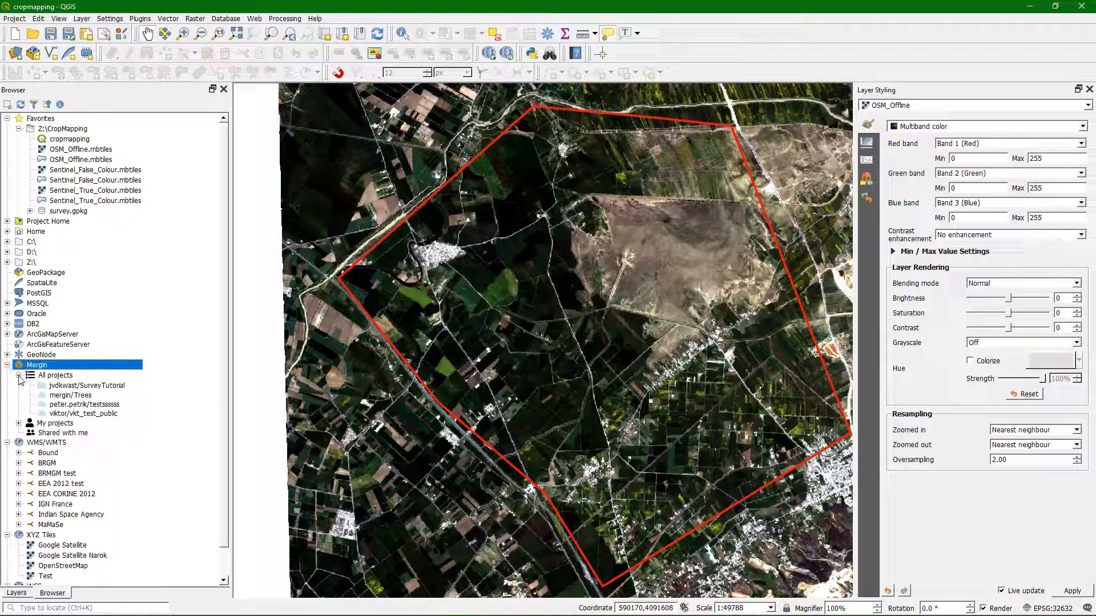
click(19, 424)
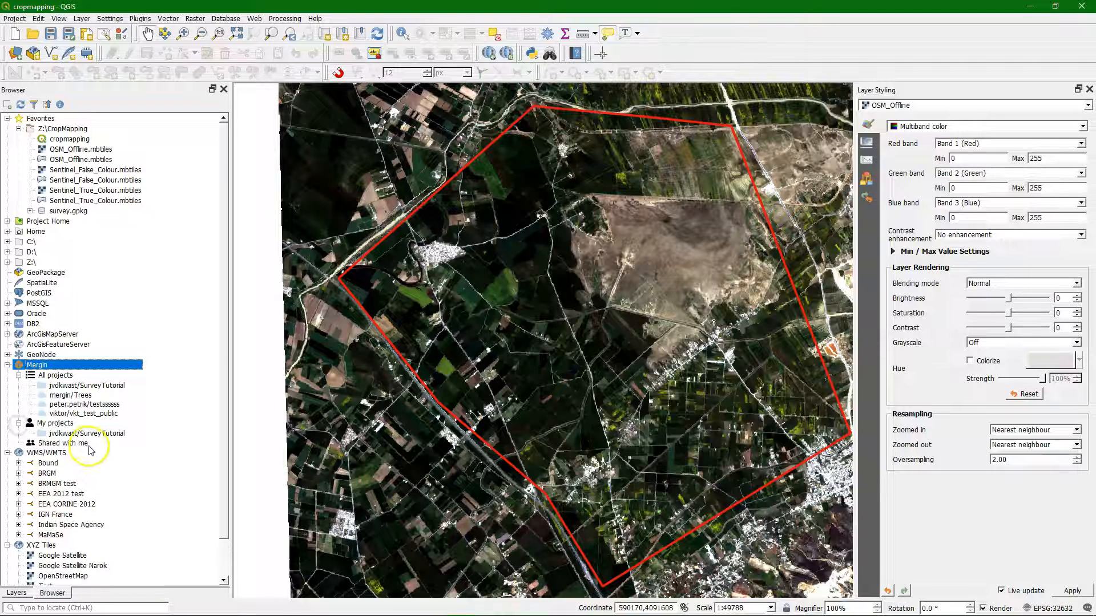
click(19, 424)
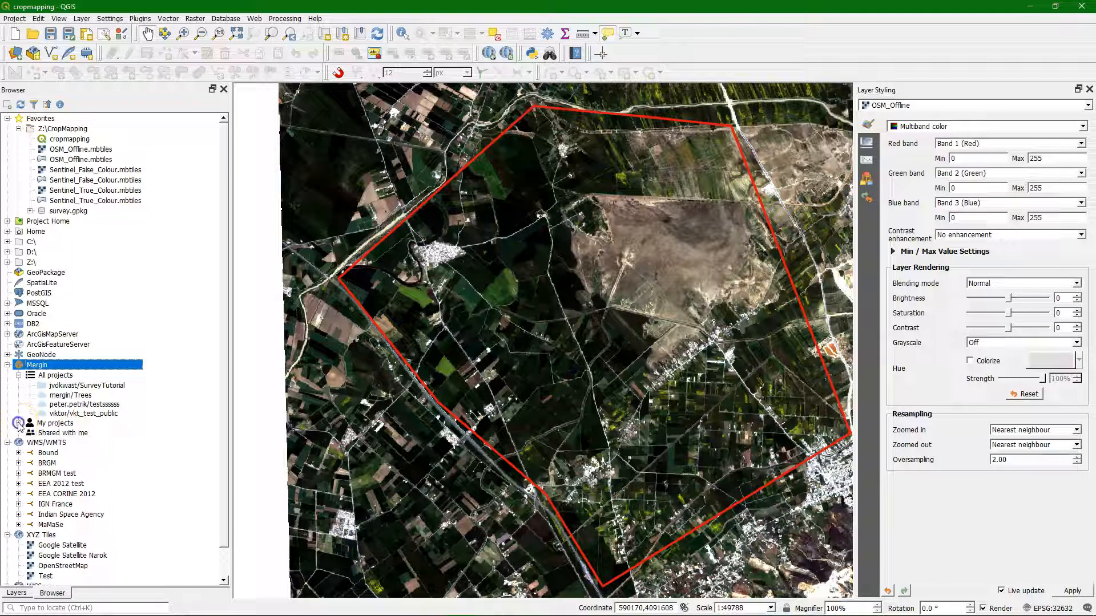
Step: Create a public Mergin project named CropMapping from the Z:\CropMapping directory
right_click(51, 367)
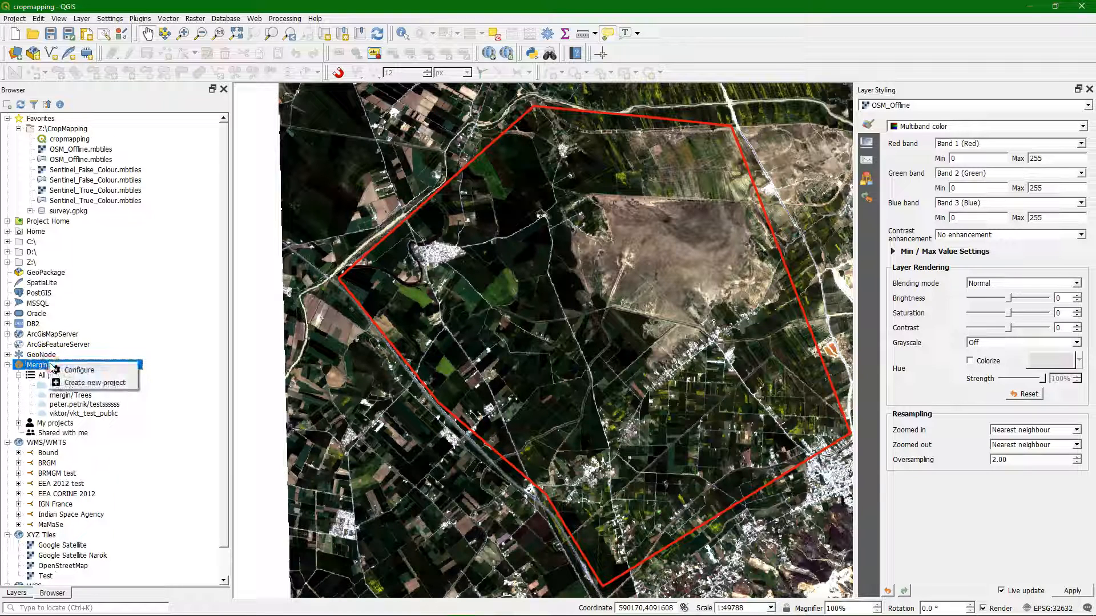
click(87, 383)
click(548, 272)
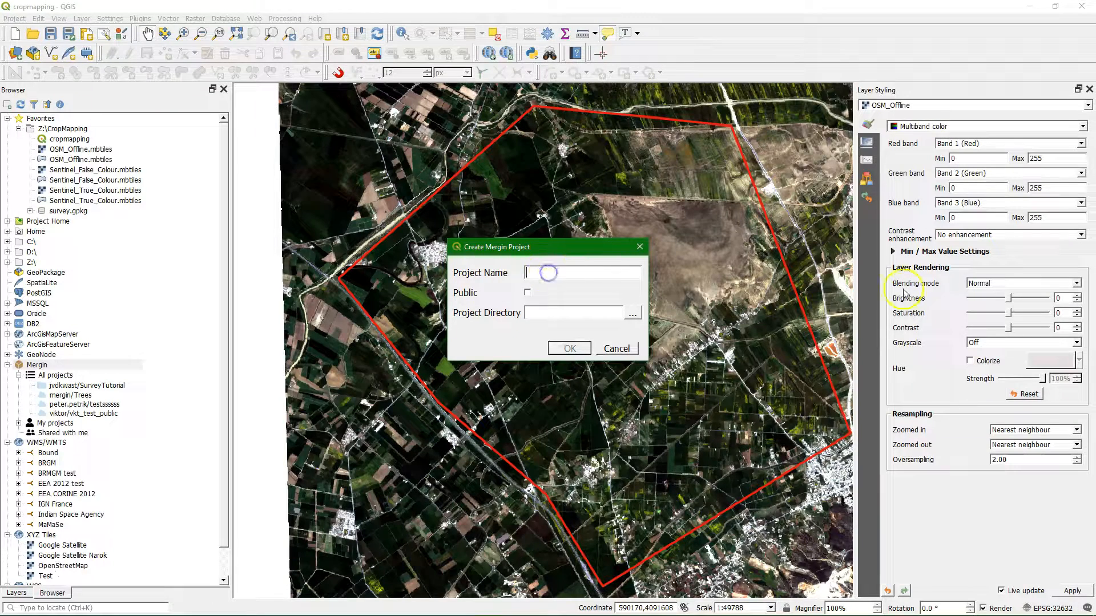
text(CropMapping)
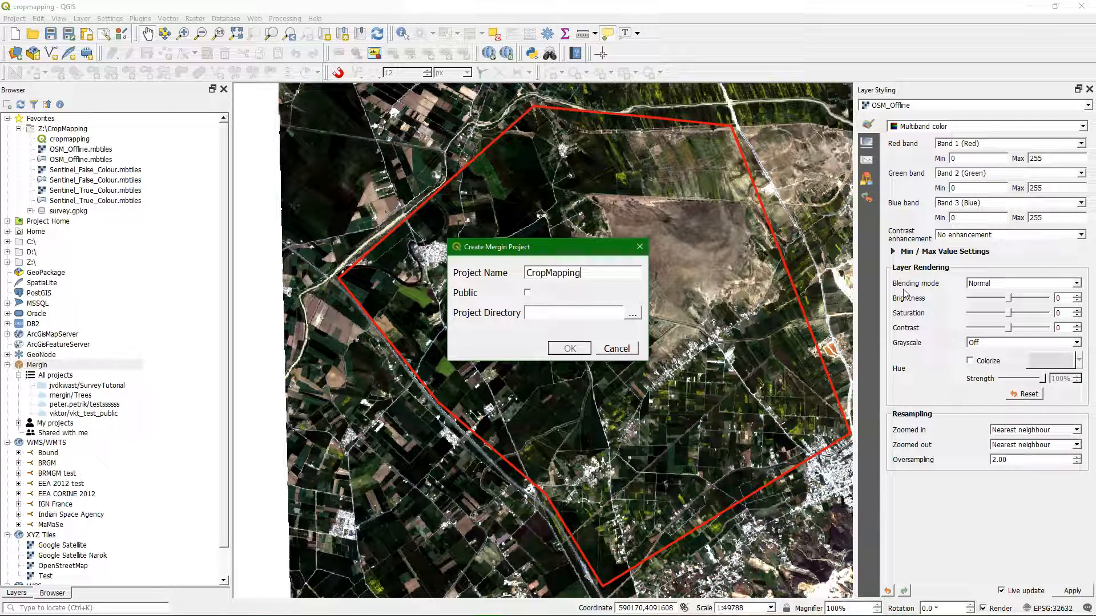
click(528, 293)
click(633, 313)
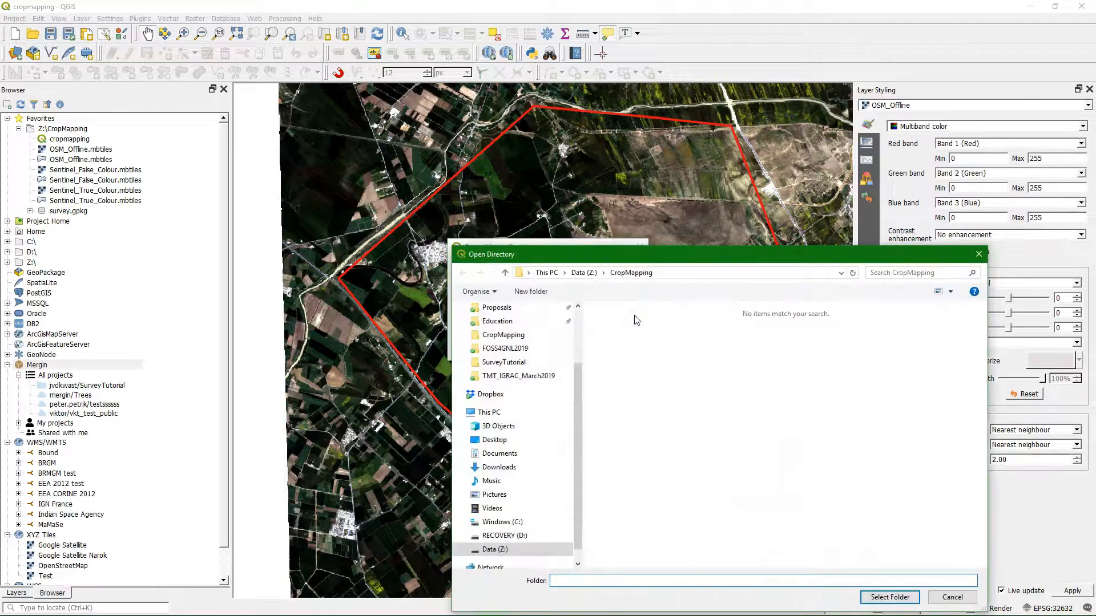
click(883, 598)
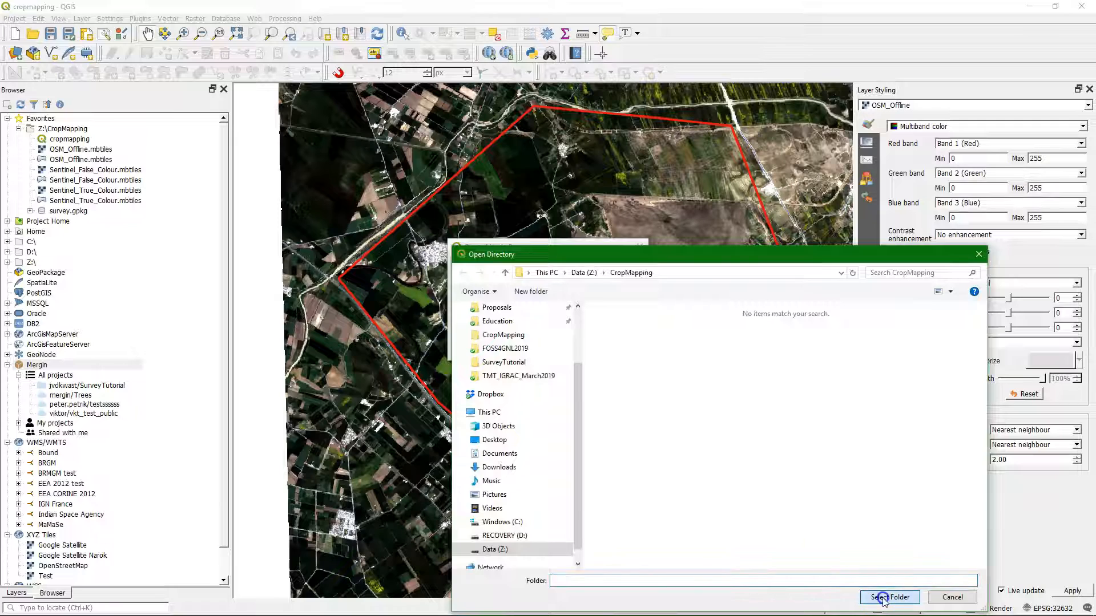
click(573, 350)
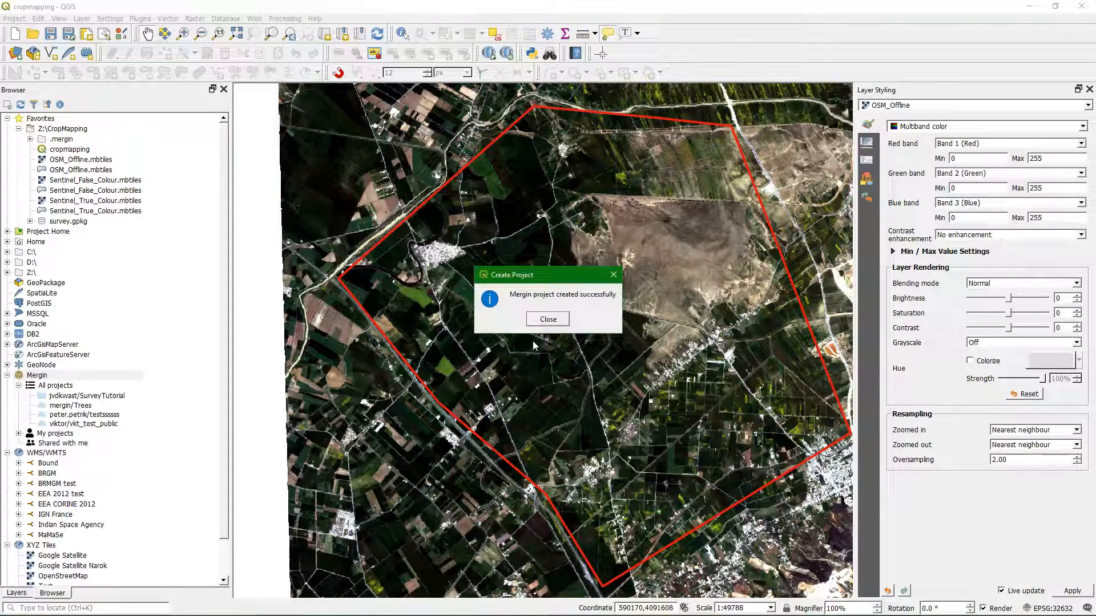
click(551, 318)
Step: Check for the CropMapping project among the account's own Mergin projects
click(19, 395)
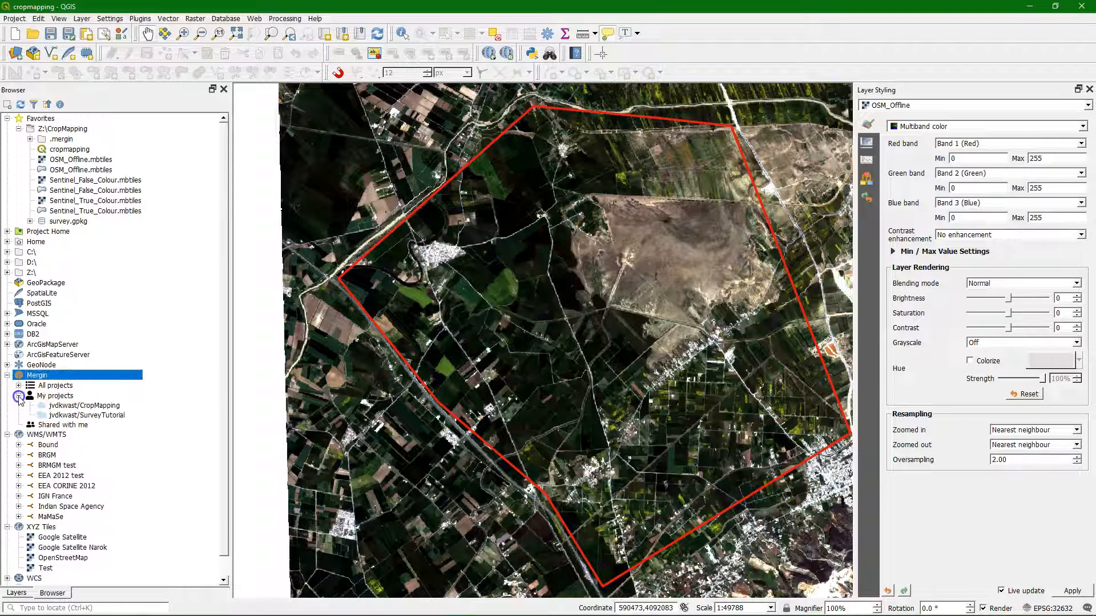
click(71, 405)
click(40, 409)
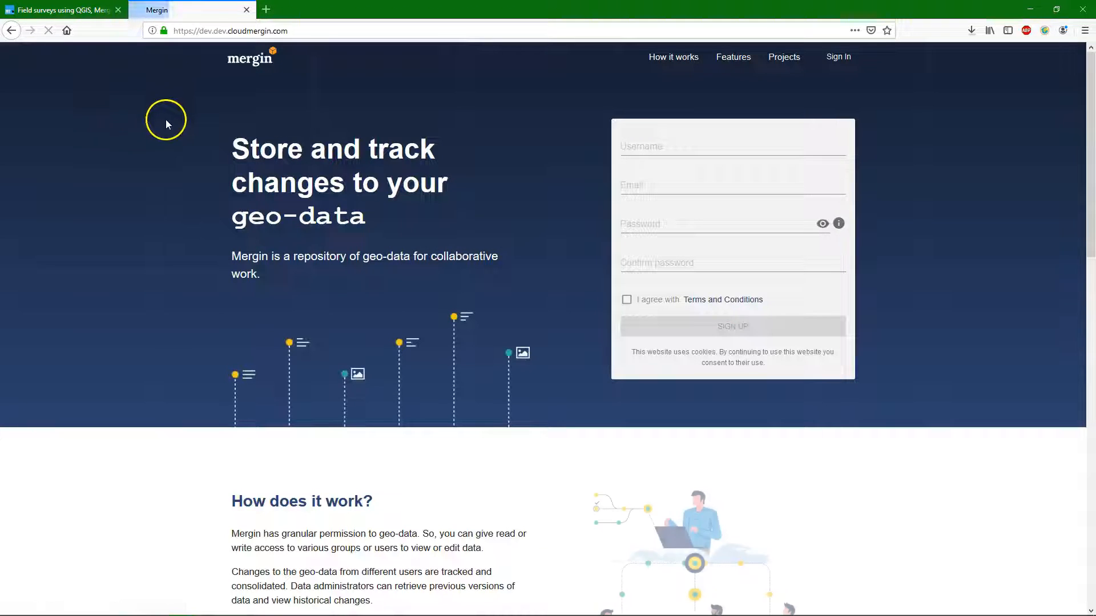
Step: Sign in to the Mergin website with the account username and password, and open the CropMapping project
click(836, 57)
click(478, 273)
text(jvdk)
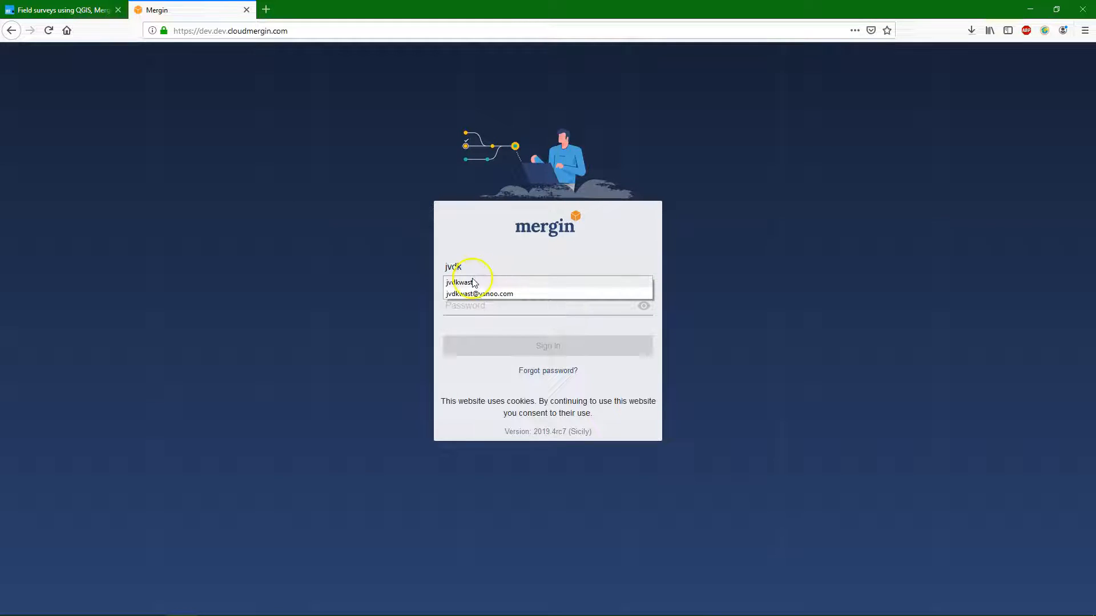
click(472, 283)
click(481, 308)
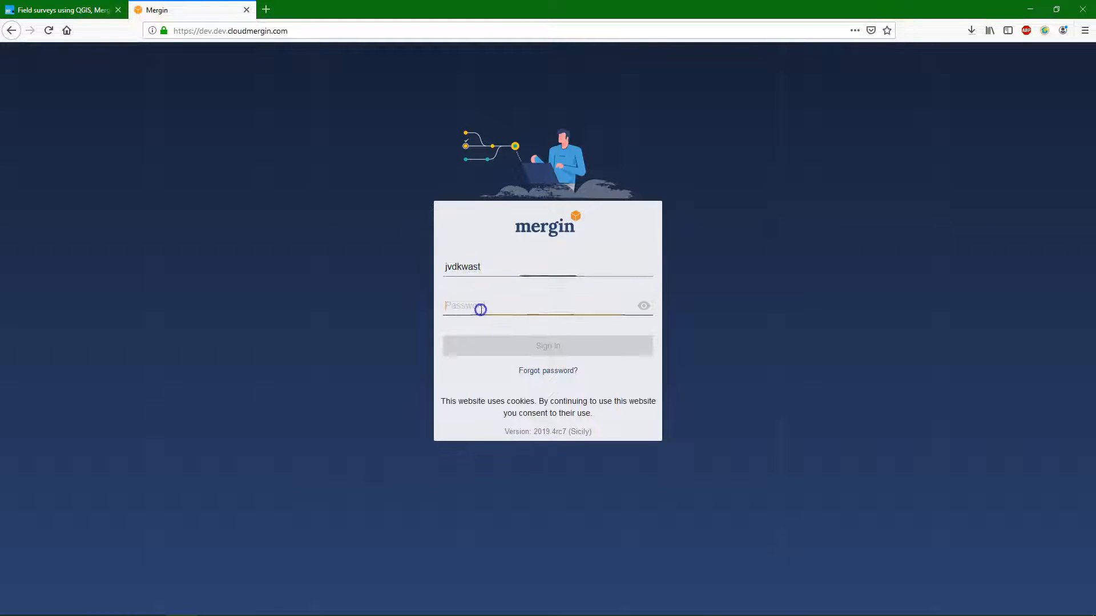
text(********)
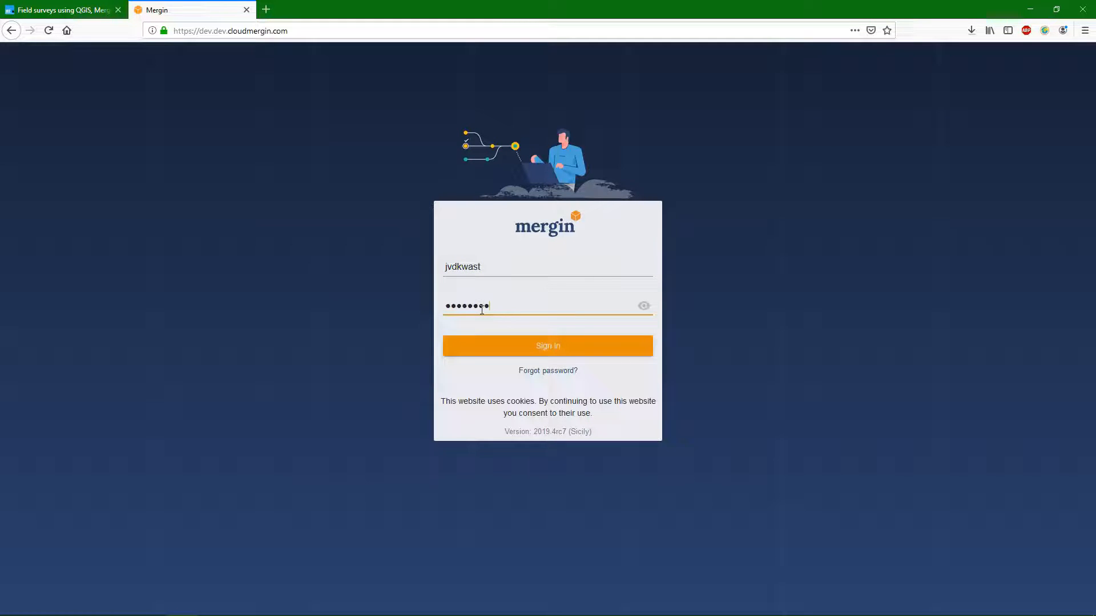
key(Return)
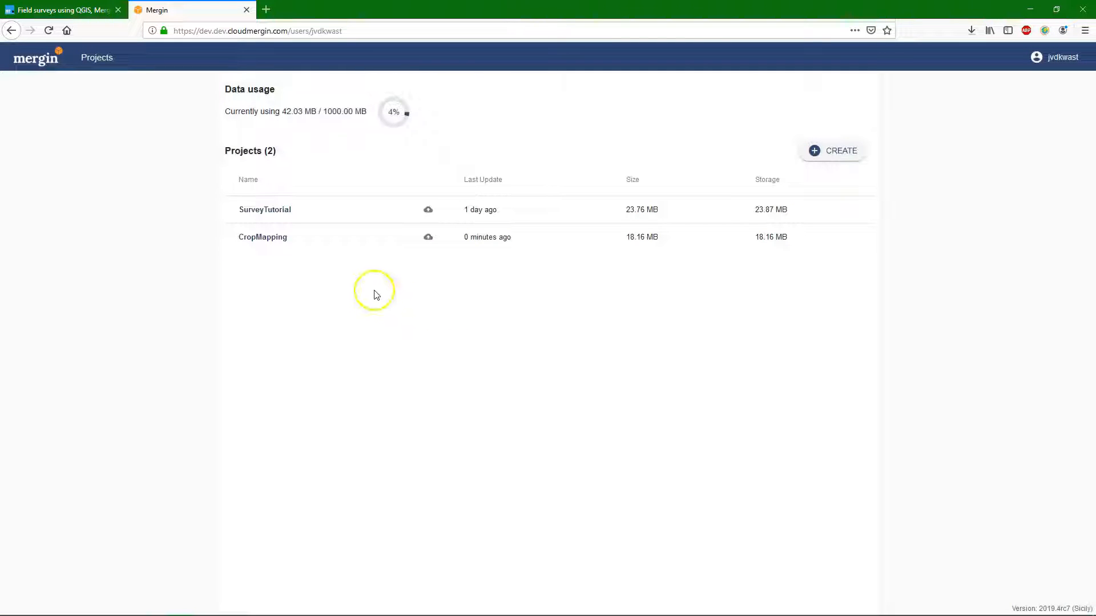
click(262, 239)
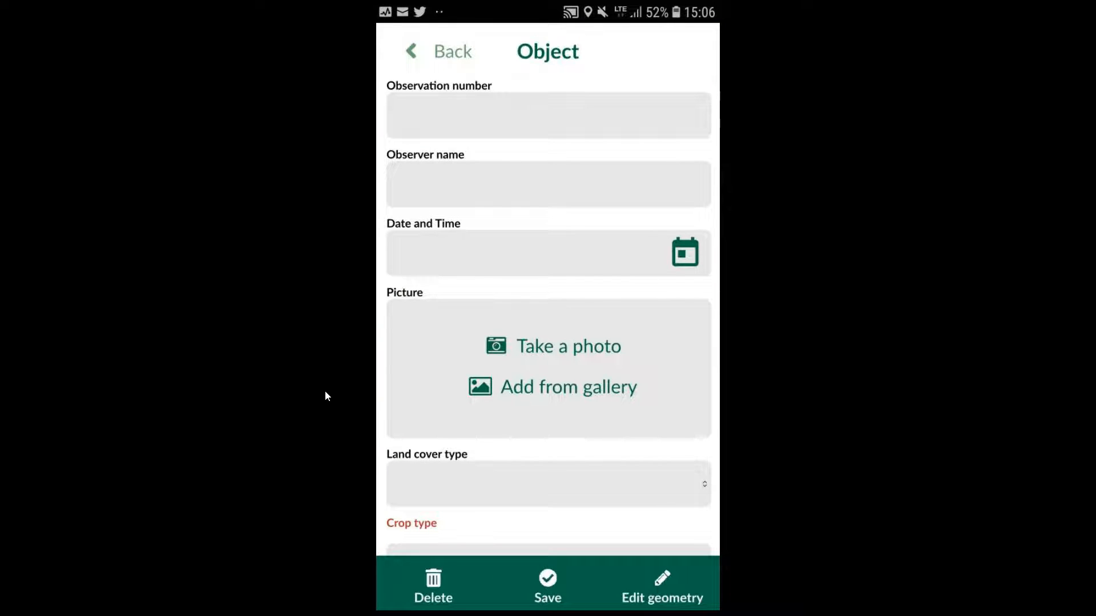
Step: In the mobile survey app, fill in the new object's observation number 1, the observer's name and the current date and time
text(1)
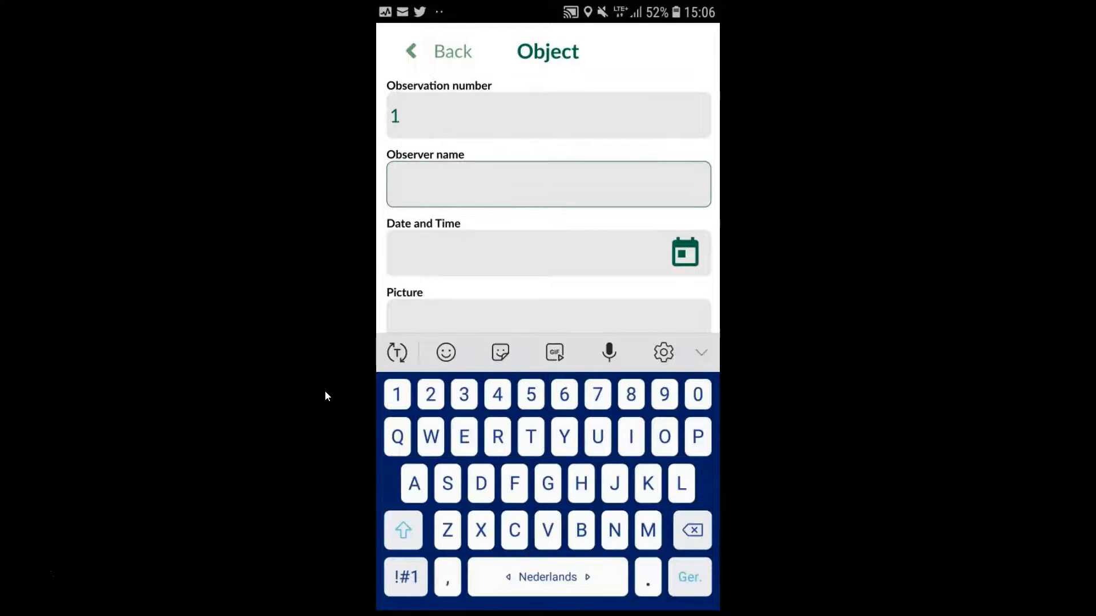
text(Hans)
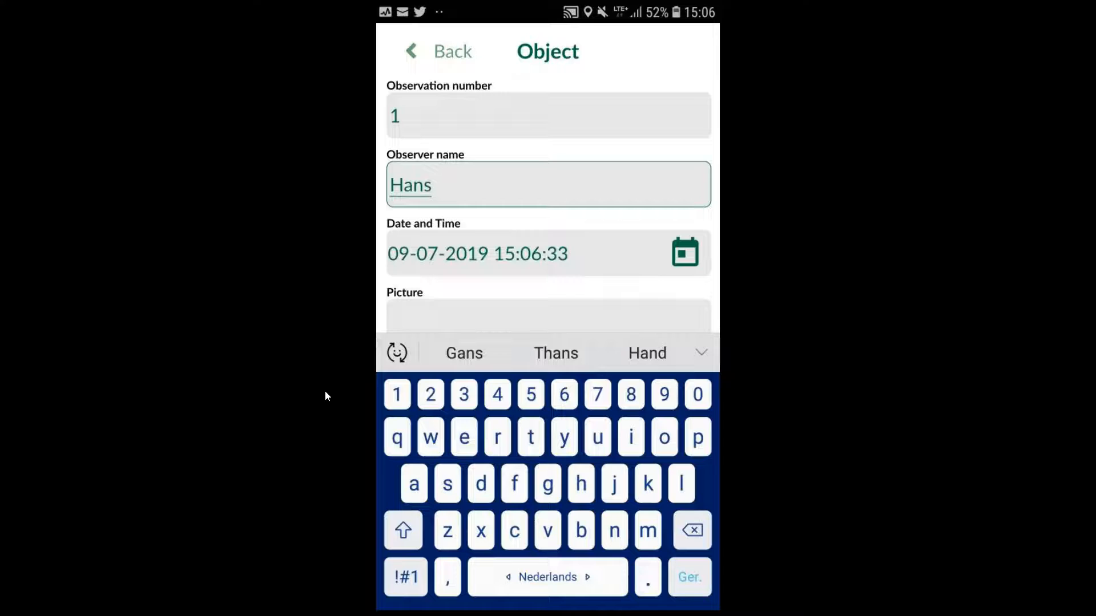
click(417, 254)
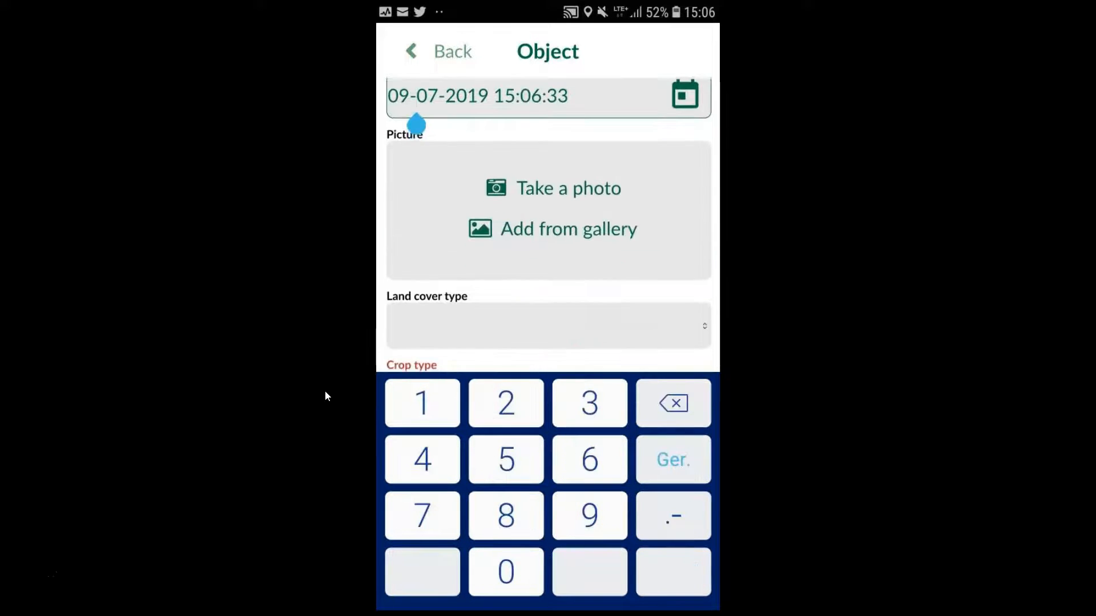